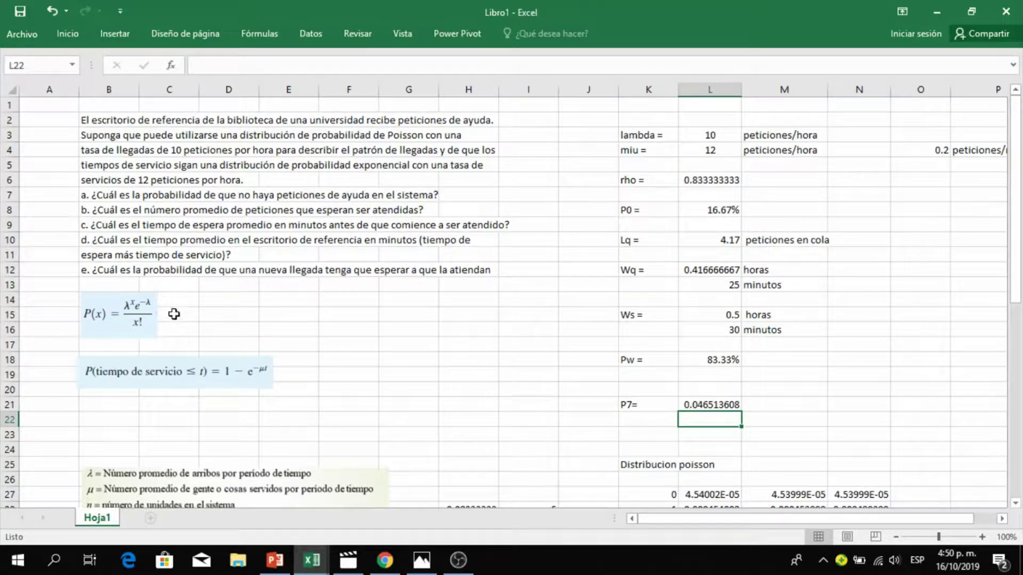
Copy the problem statement in B2:H6 of Hoja1 into cell B2 of a new worksheet.
{"action": "left_click_drag", "start_coordinate": [103, 121], "coordinate": [465, 179]}
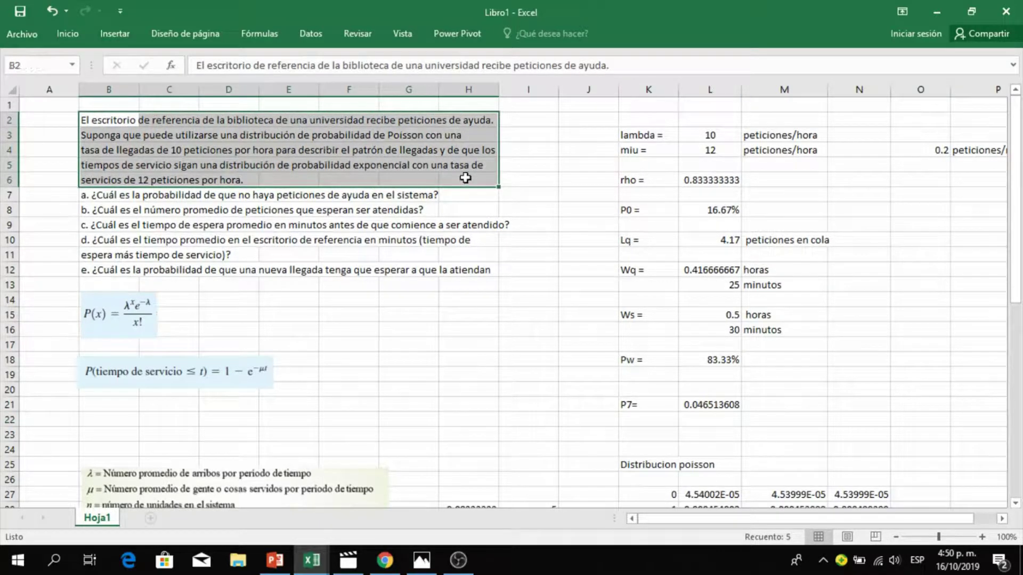
{"action": "key", "text": "ctrl+c"}
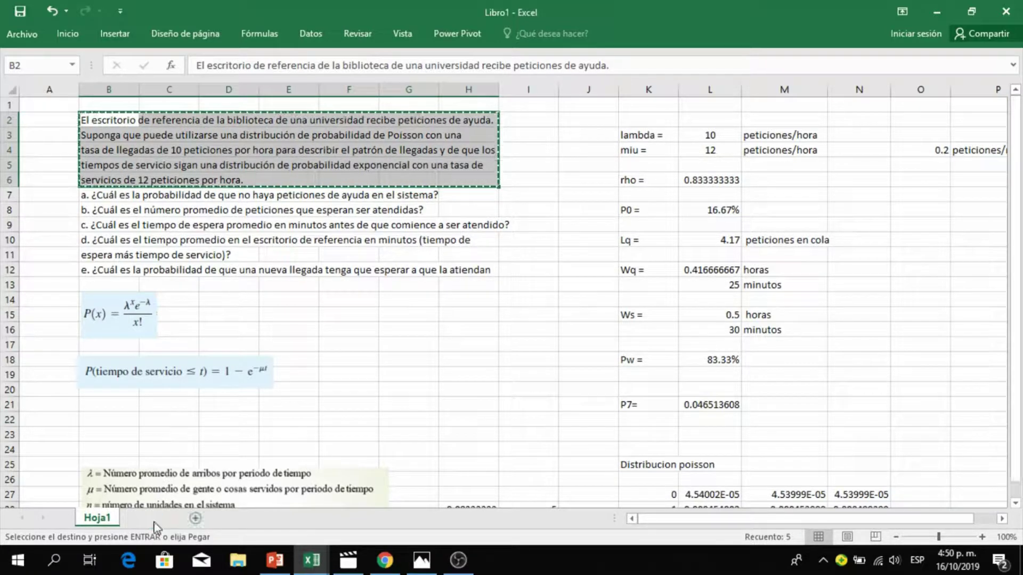
{"action": "key", "text": "shift+F11"}
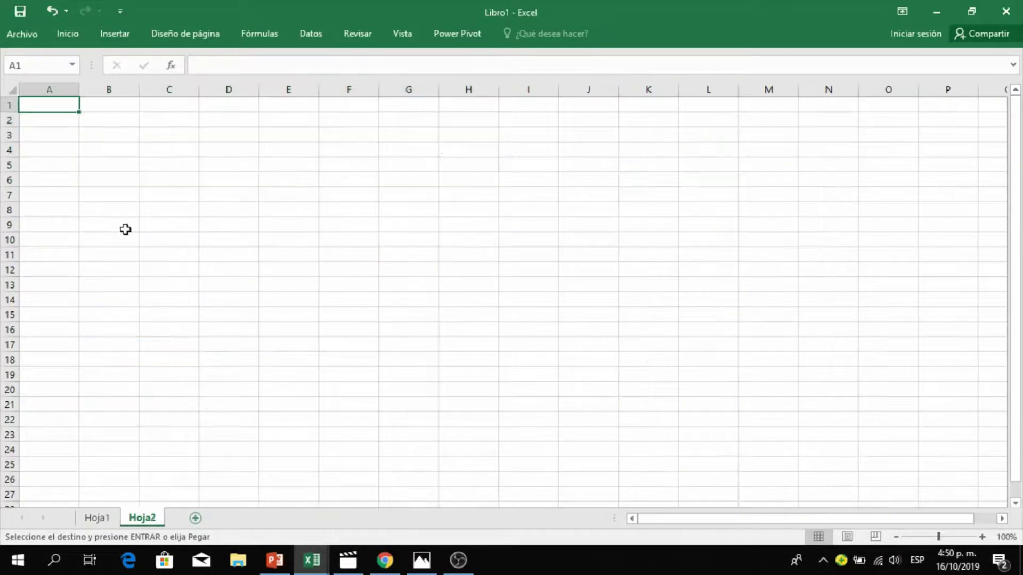
{"action": "left_click", "coordinate": [97, 118]}
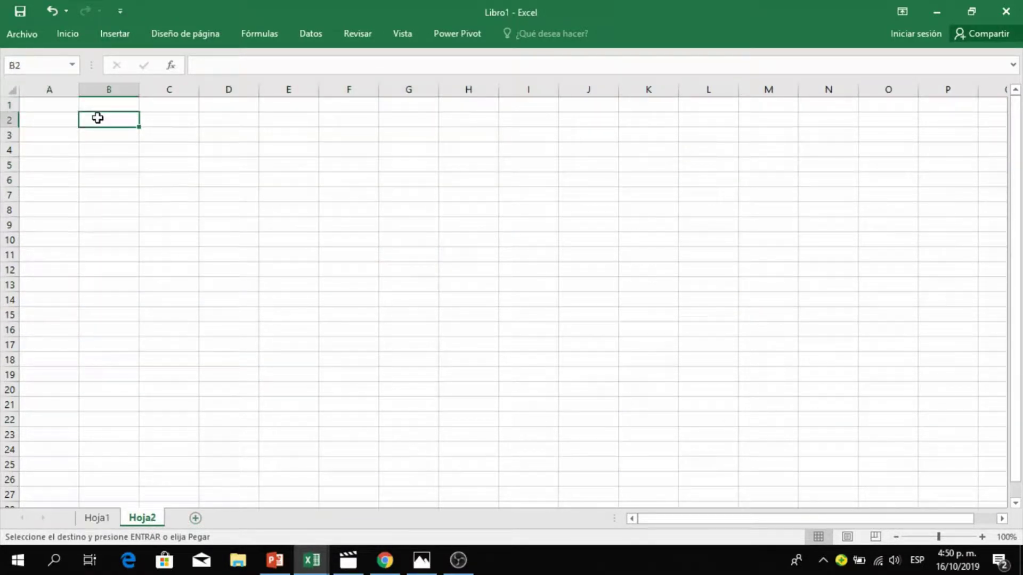
{"action": "key", "text": "ctrl+v"}
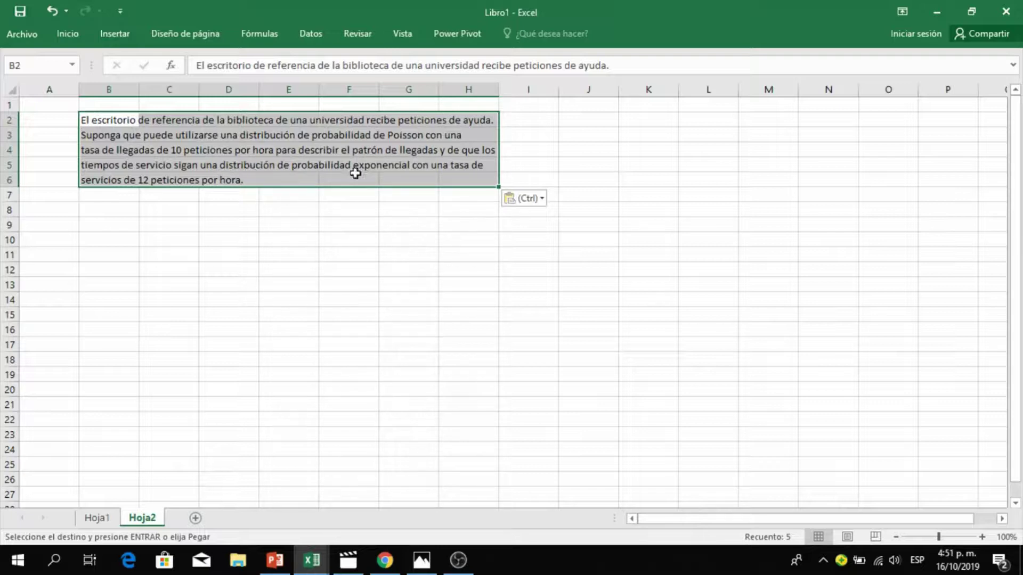
{"action": "left_click", "coordinate": [278, 249]}
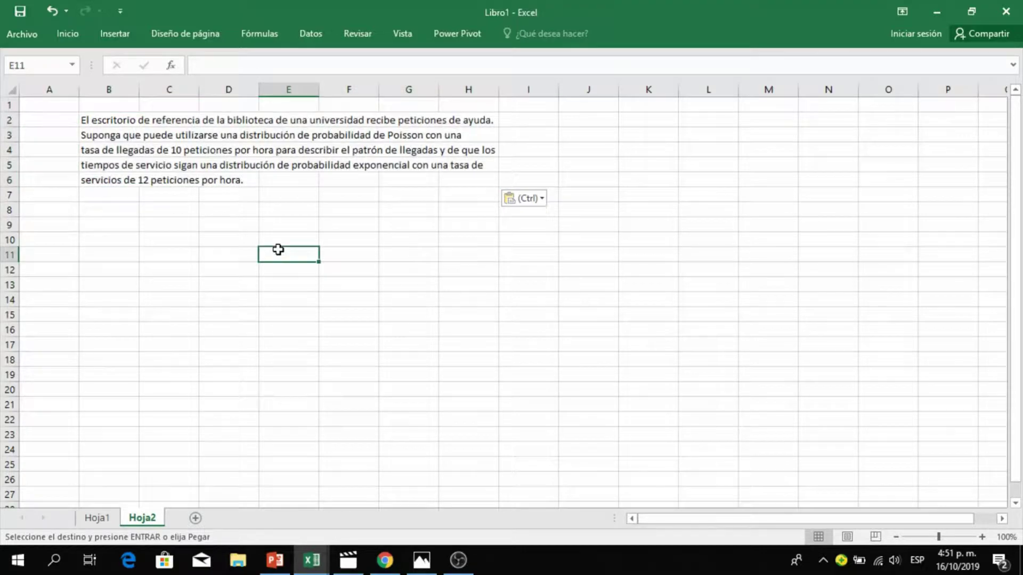
Enter the label "tasa de servicio" in C8 and widen column C to fit it.
{"action": "left_click", "coordinate": [167, 229]}
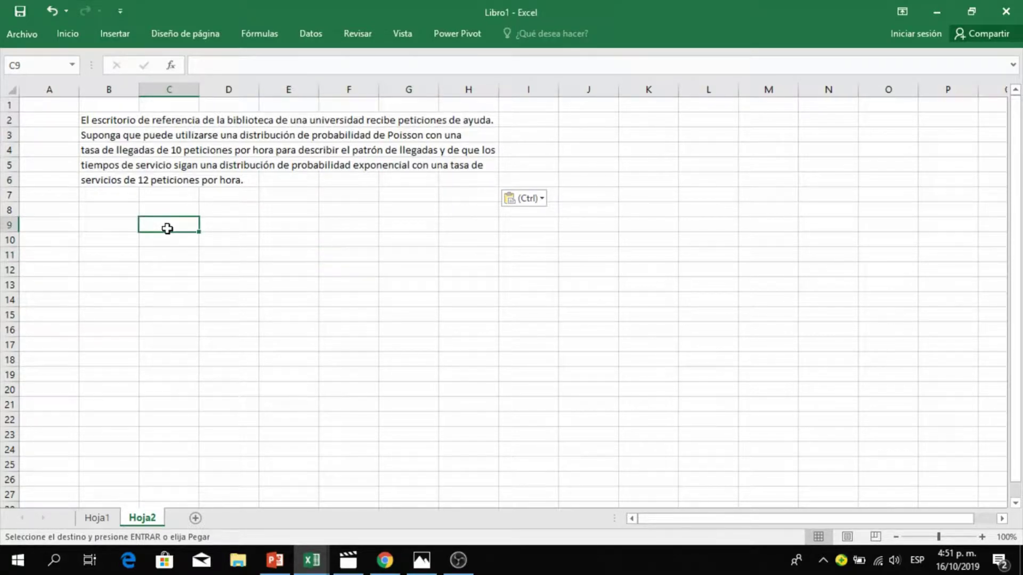
{"action": "key", "text": "Up"}
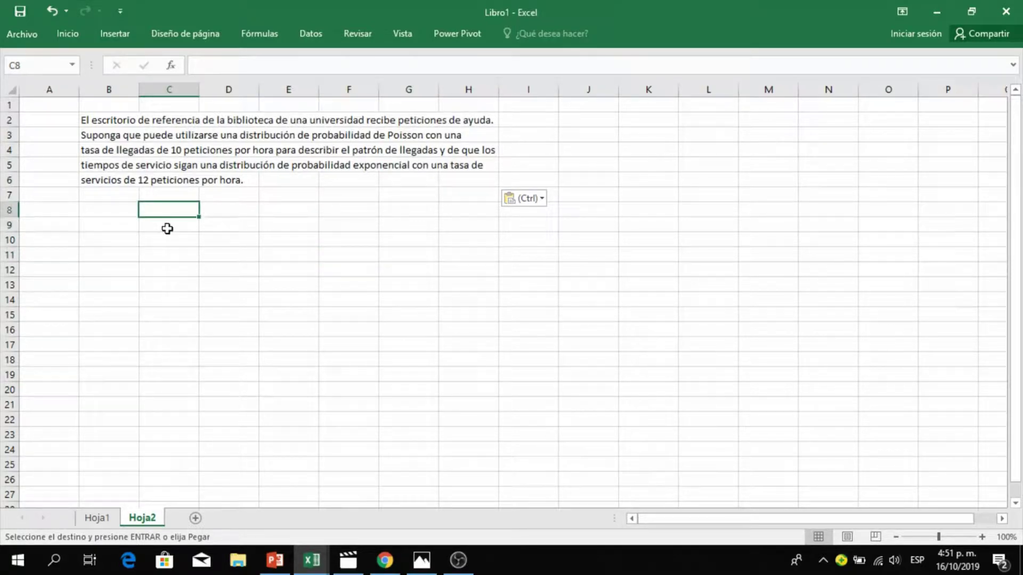
{"action": "key", "text": "F2"}
{"action": "type", "text": "tasa de servicio"}
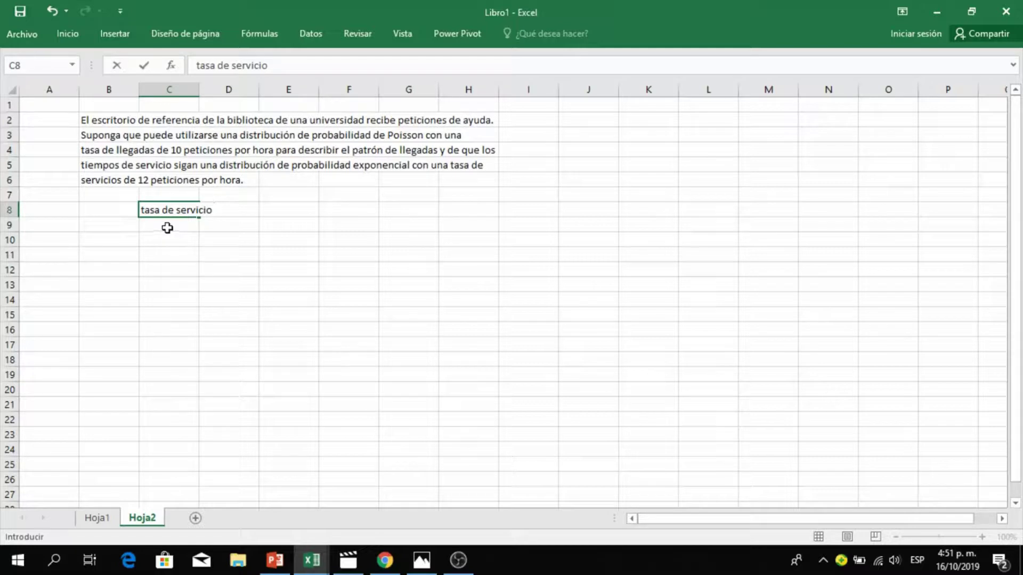
{"action": "left_click", "coordinate": [272, 348]}
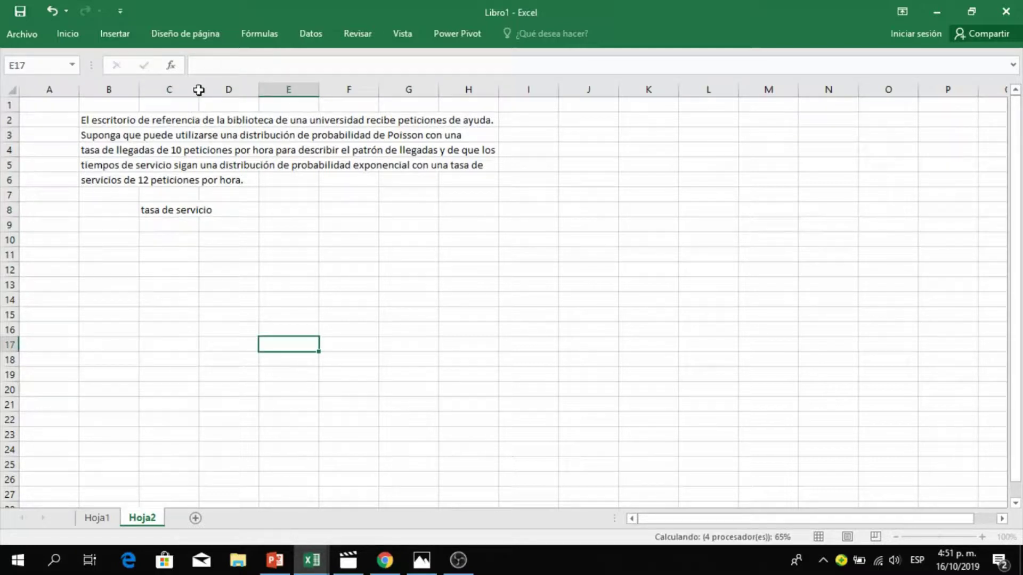
{"action": "left_click_drag", "start_coordinate": [199, 90], "coordinate": [211, 89]}
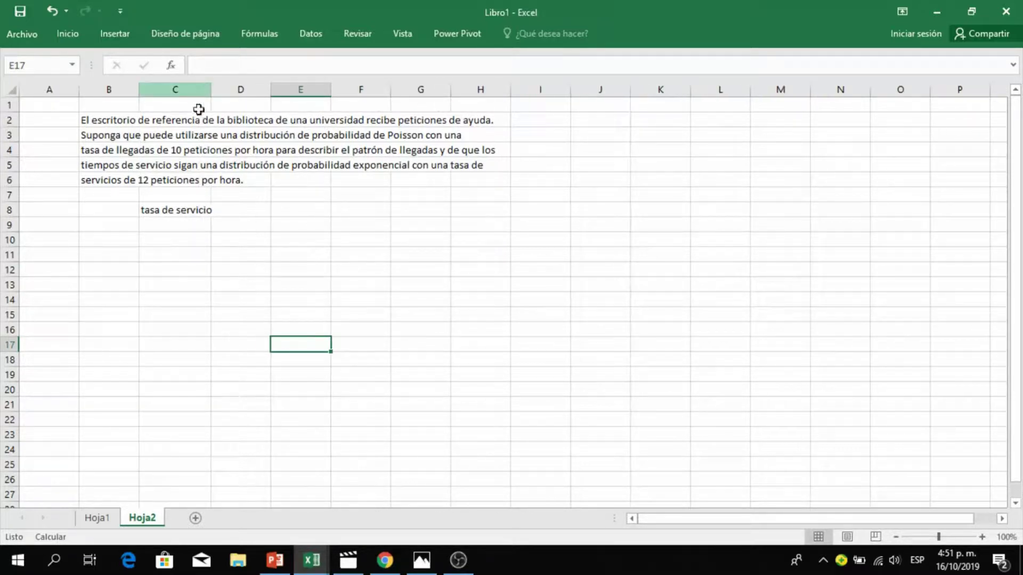
Enter the service rate 12 in D8 and its unit "petciones" in E8.
{"action": "left_click", "coordinate": [250, 210]}
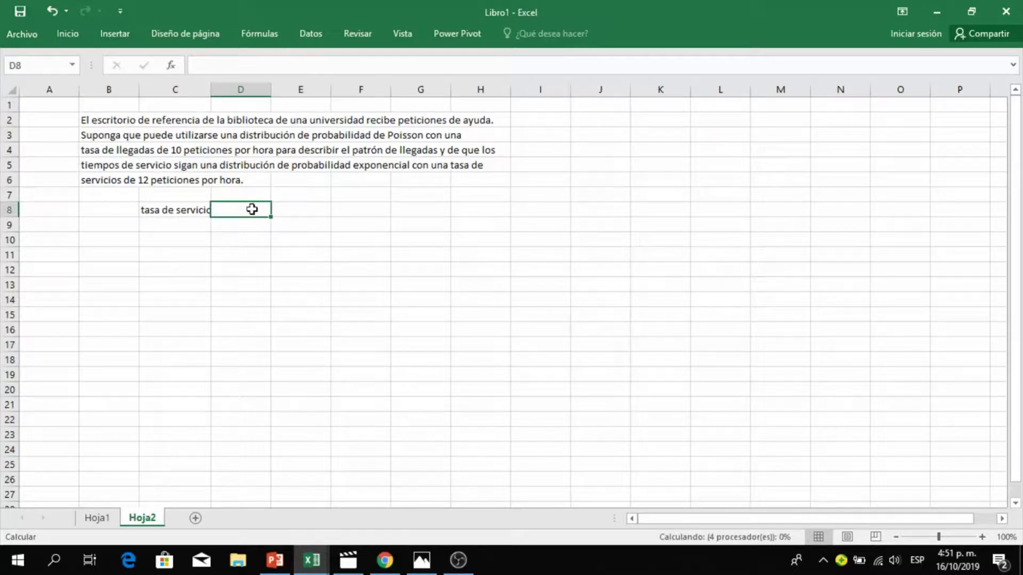
{"action": "type", "text": "12"}
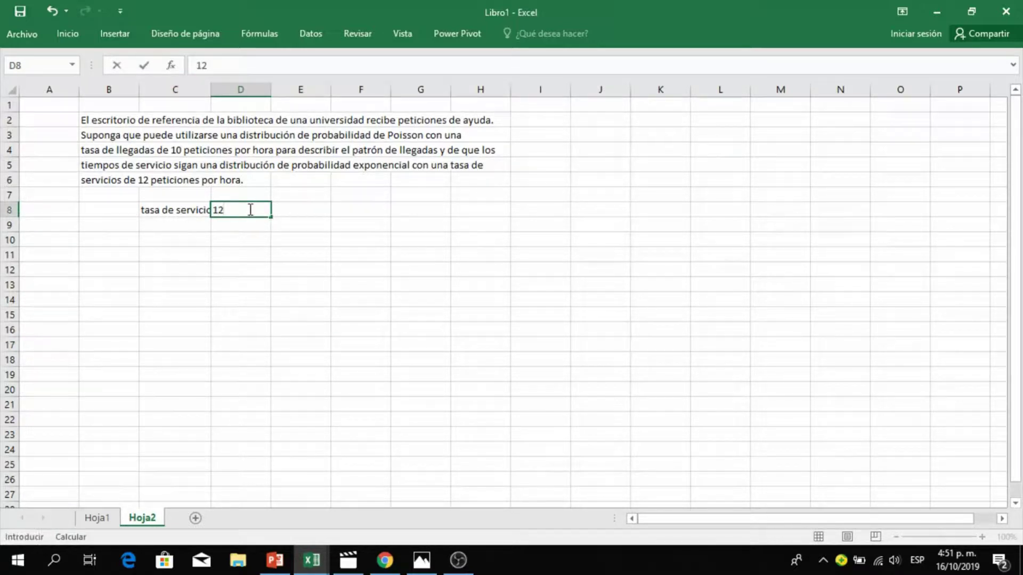
{"action": "left_click", "coordinate": [289, 207]}
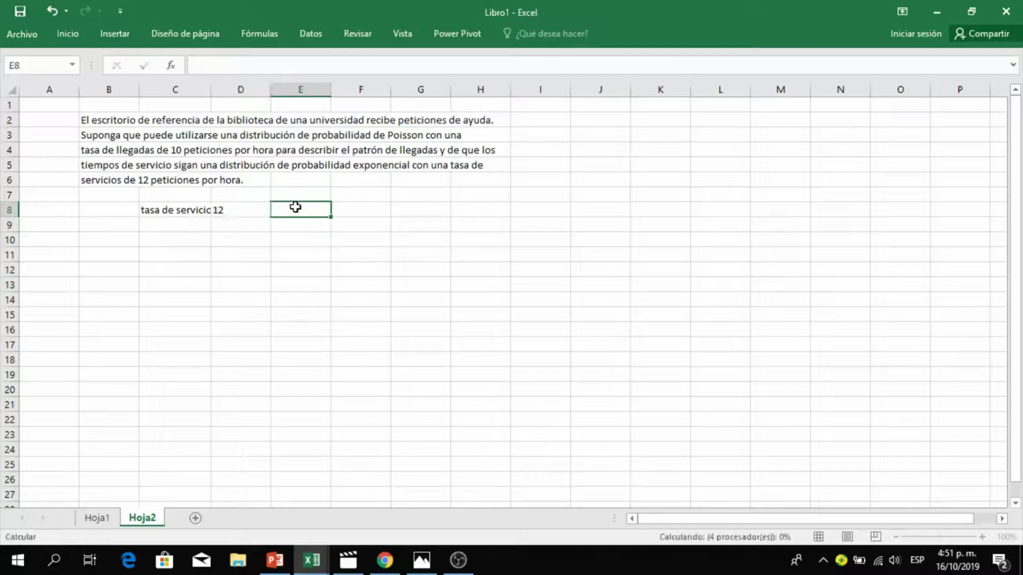
{"action": "type", "text": "pet"}
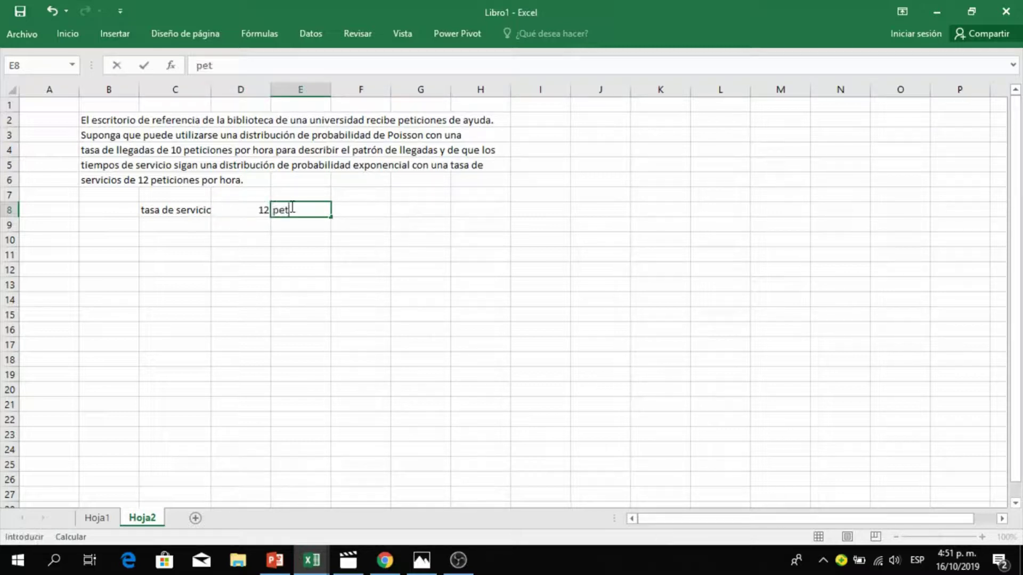
{"action": "type", "text": "ciones"}
Label C9 "tasa de llegada" and enter the arrival rate 10 in D9.
{"action": "left_click", "coordinate": [167, 223]}
{"action": "type", "text": "tasa d"}
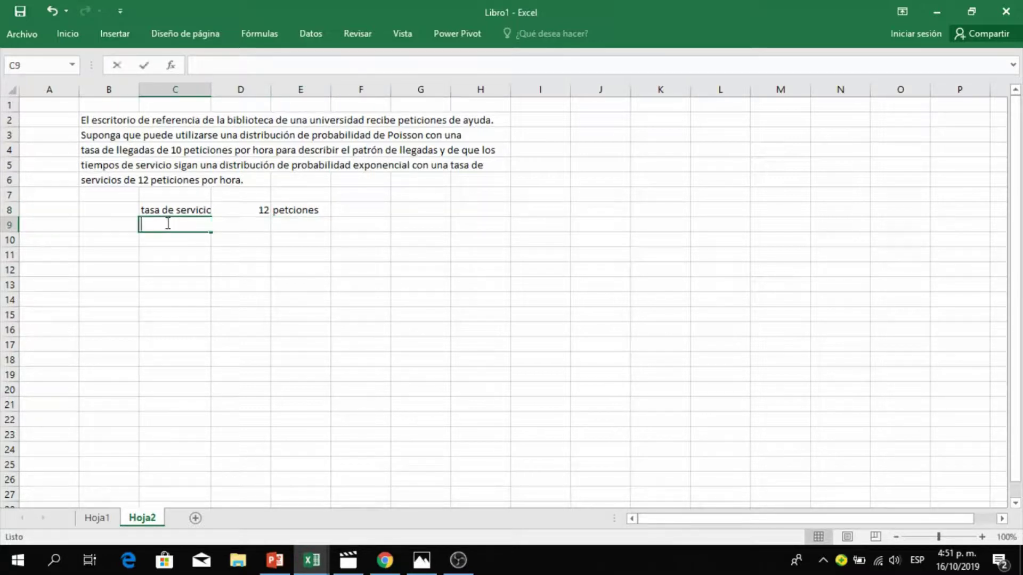
{"action": "type", "text": "e llegada"}
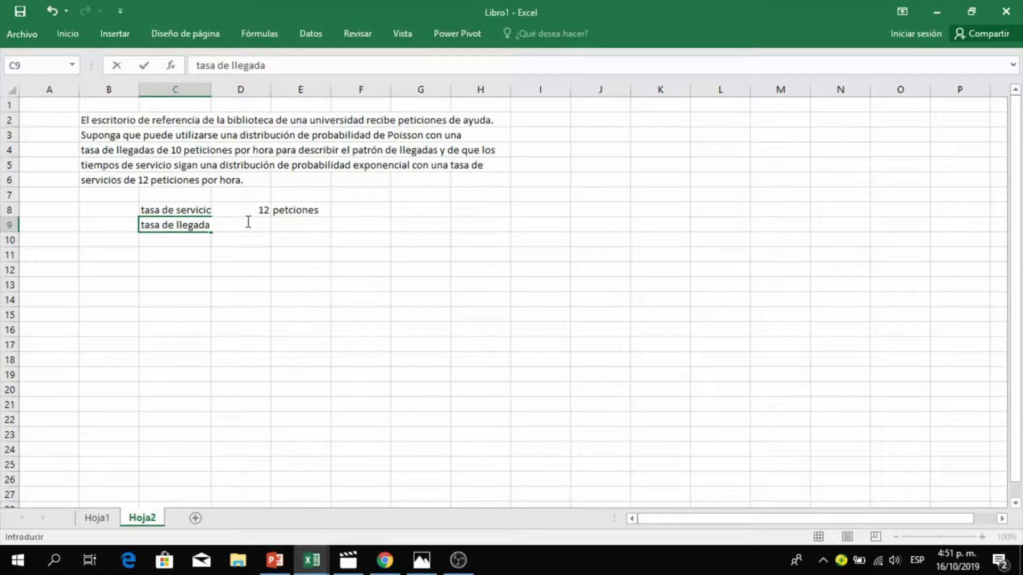
{"action": "left_click", "coordinate": [235, 243]}
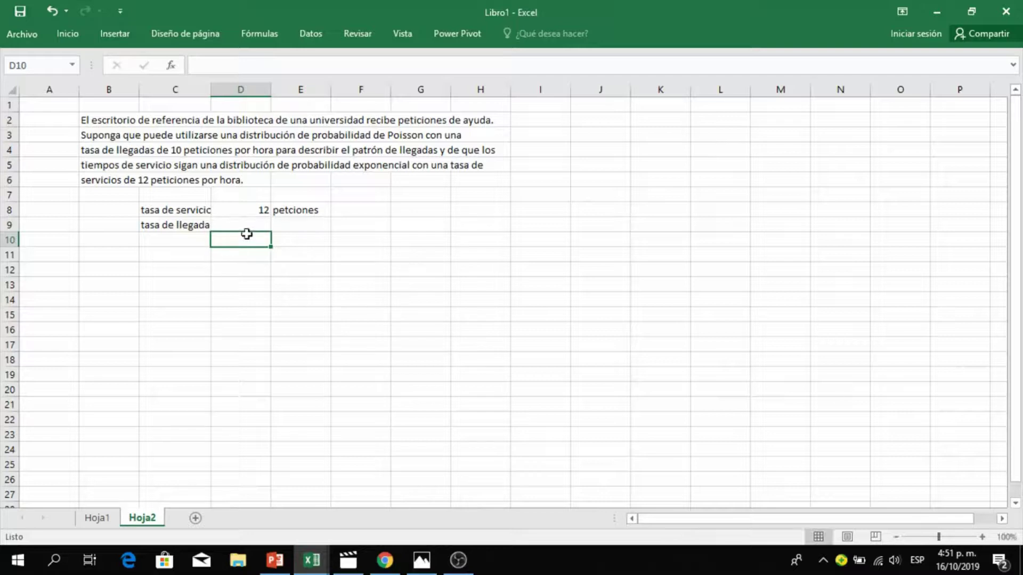
{"action": "left_click", "coordinate": [248, 225]}
{"action": "type", "text": "10"}
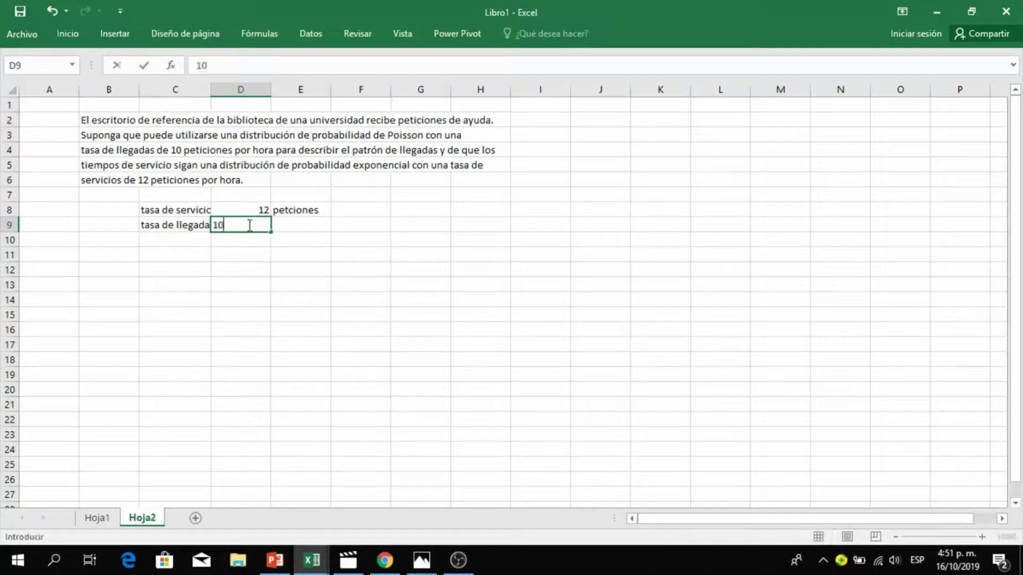
{"action": "key", "text": "ctrl+Return"}
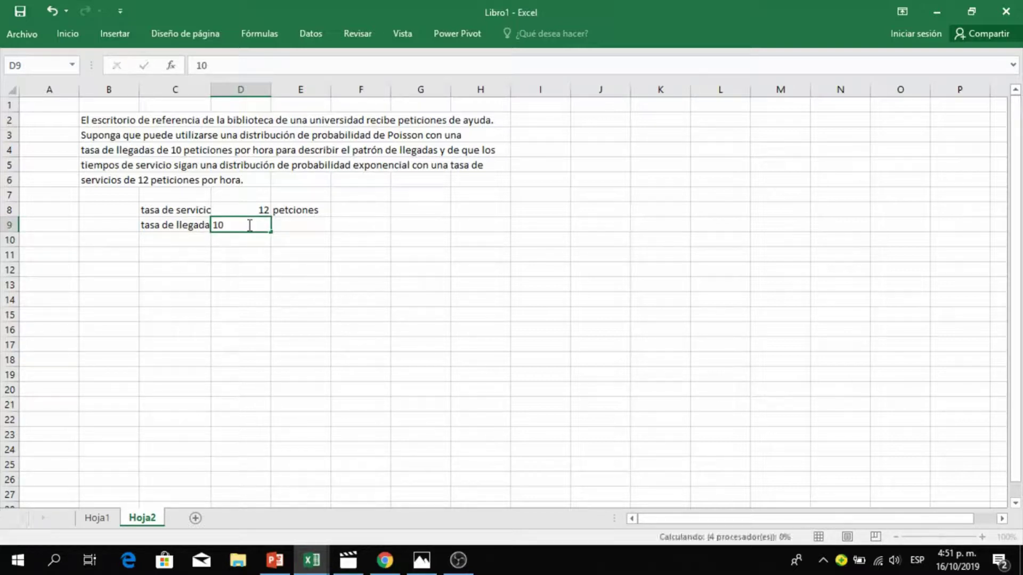
Enter the unit "peticiones/hora" in E9 and append "/hora" to the unit in E8.
{"action": "left_click", "coordinate": [294, 222]}
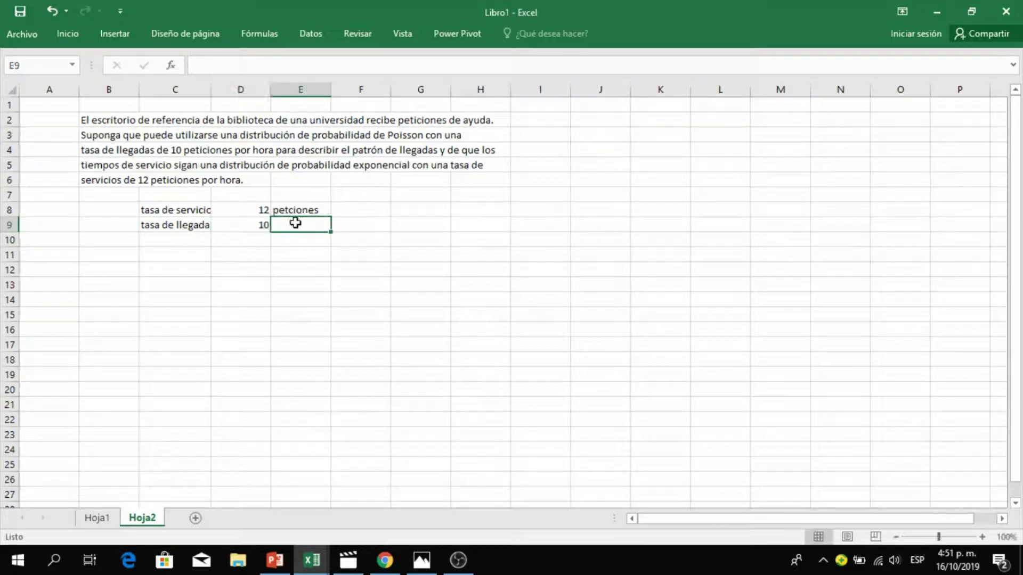
{"action": "type", "text": "peticio"}
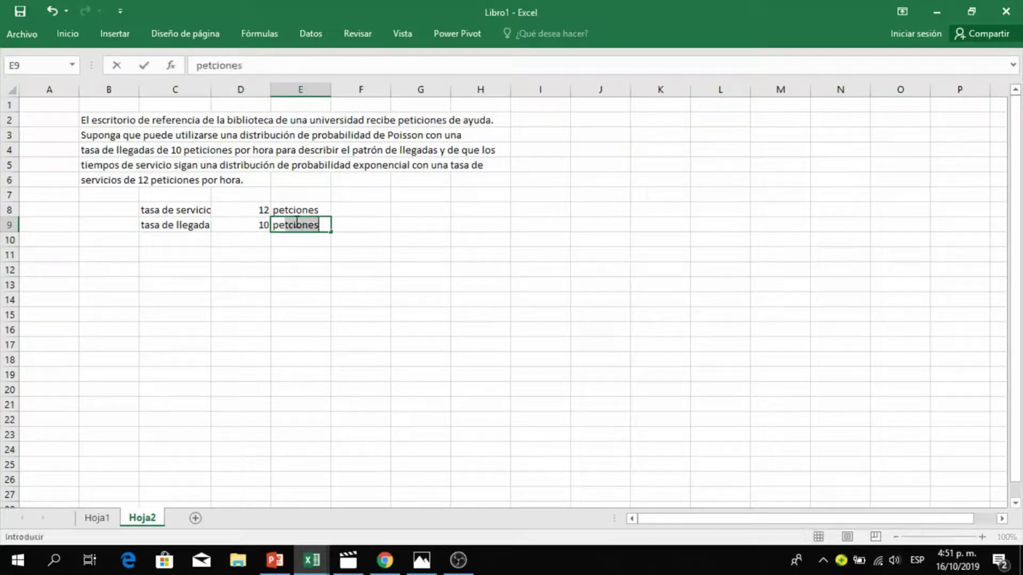
{"action": "type", "text": "nes/h"}
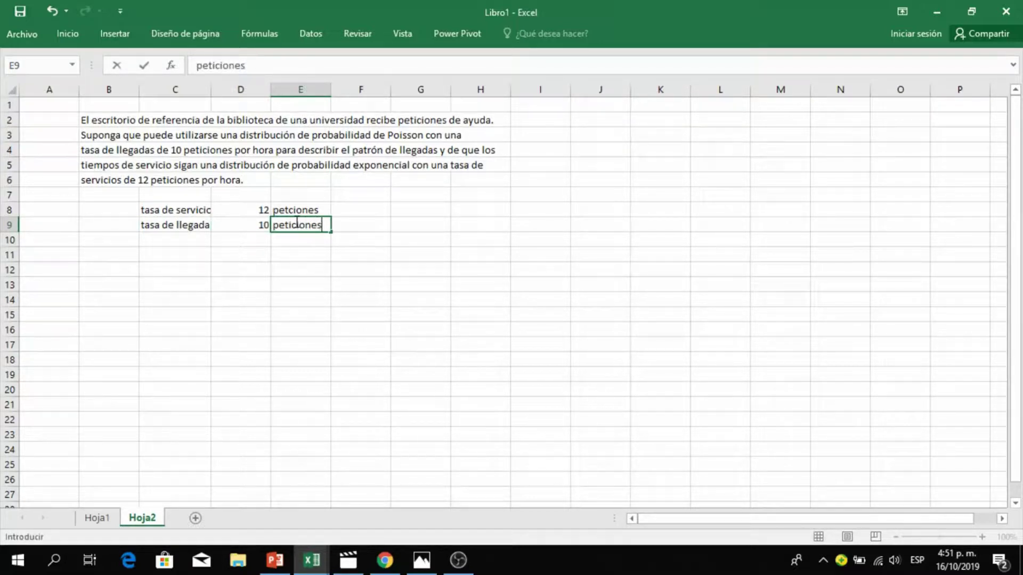
{"action": "type", "text": "ora"}
{"action": "left_click", "coordinate": [307, 210]}
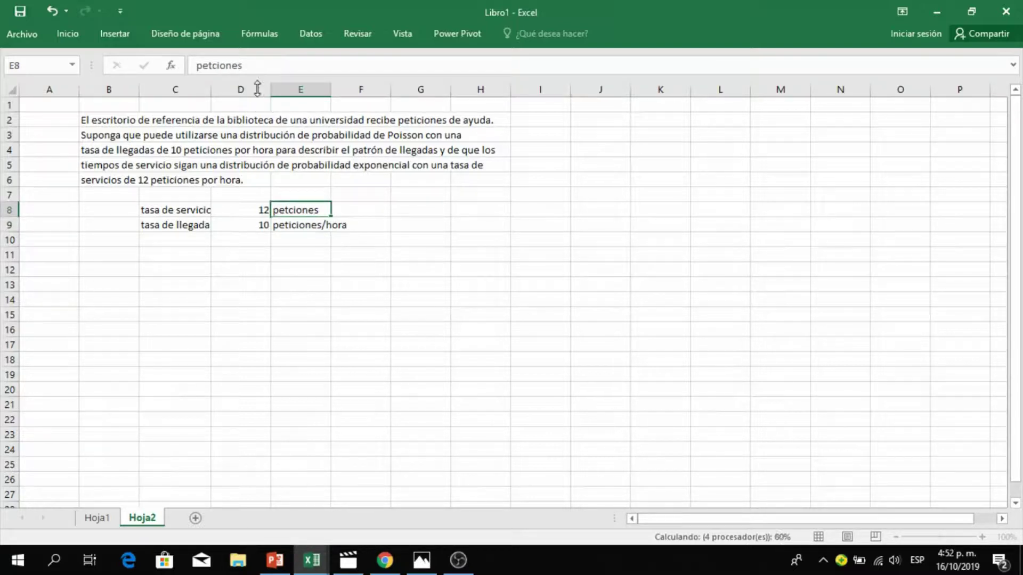
{"action": "left_click", "coordinate": [249, 65]}
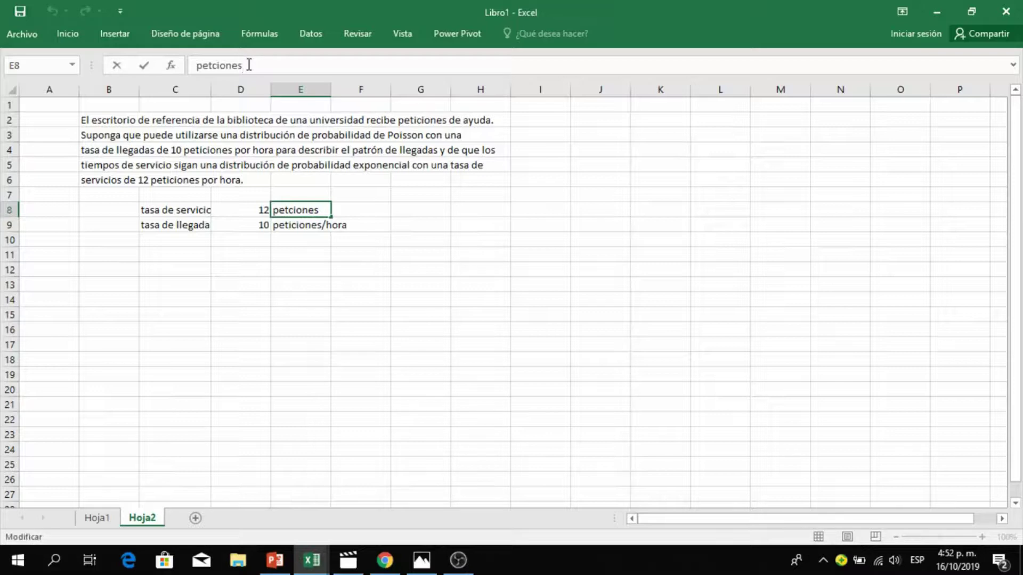
{"action": "type", "text": "/hora"}
{"action": "left_click", "coordinate": [179, 330]}
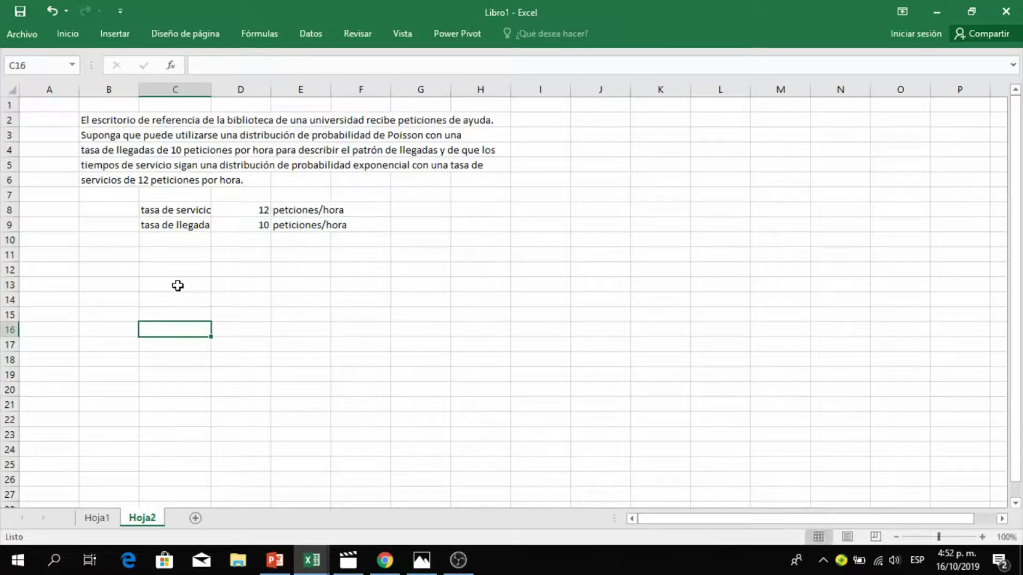
Enter 1, 2, 3 and 4 in B13:B16 and extend the number series down column B past row 27.
{"action": "left_click", "coordinate": [117, 285]}
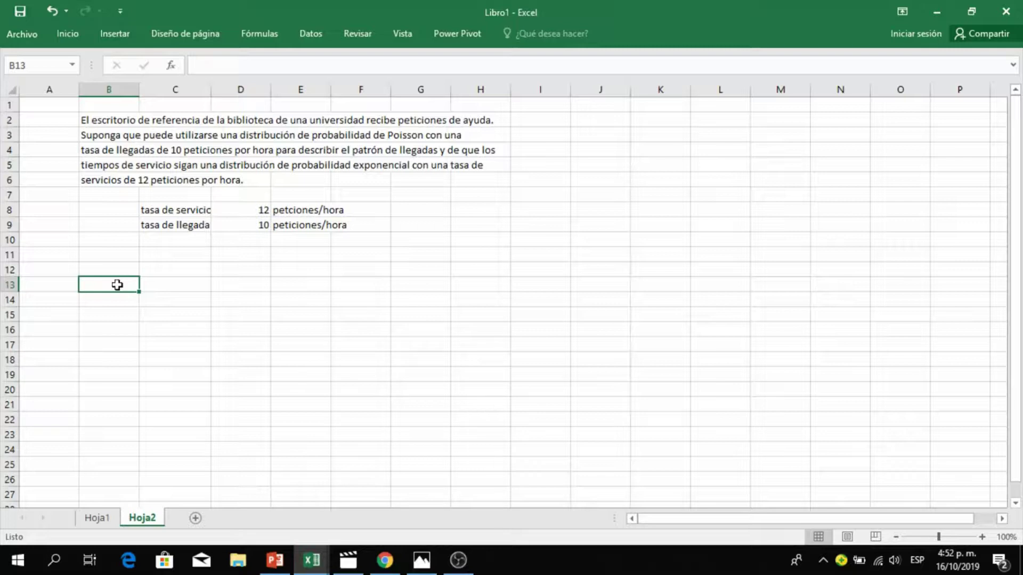
{"action": "type", "text": "1"}
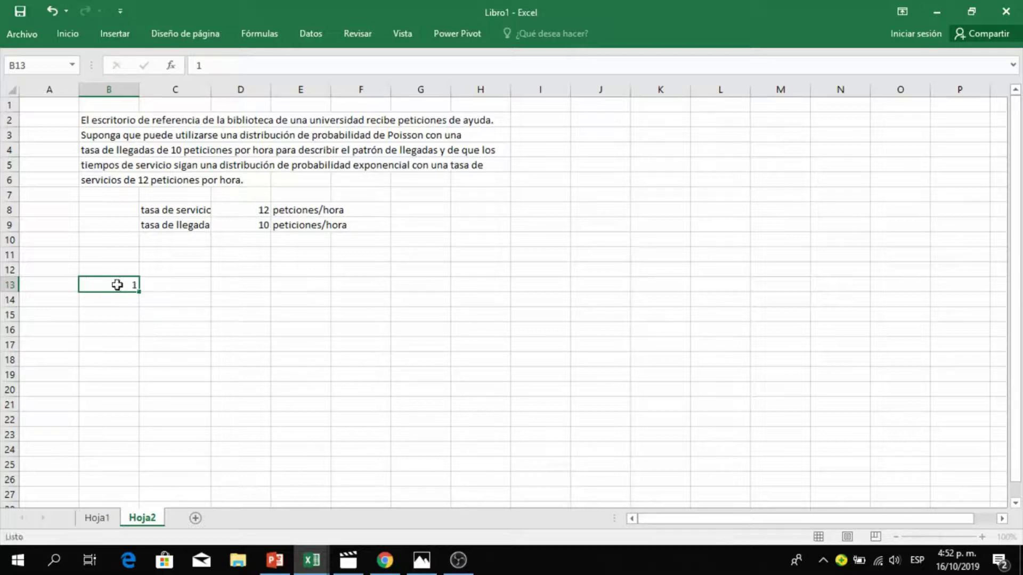
{"action": "key", "text": "Return"}
{"action": "type", "text": "2"}
{"action": "key", "text": "Return"}
{"action": "type", "text": "3"}
{"action": "key", "text": "Return"}
{"action": "type", "text": "4"}
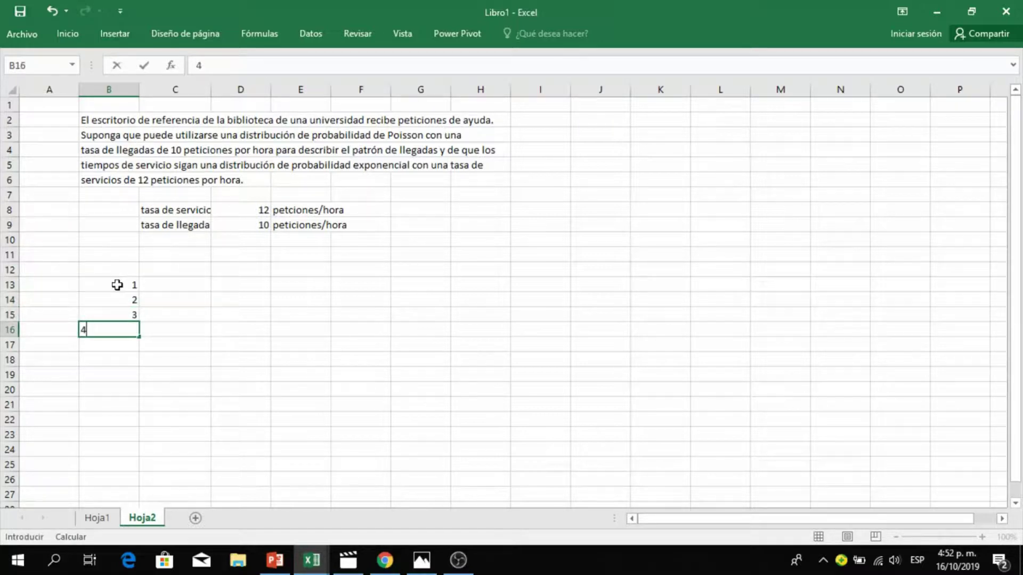
{"action": "left_click_drag", "start_coordinate": [120, 285], "coordinate": [120, 332]}
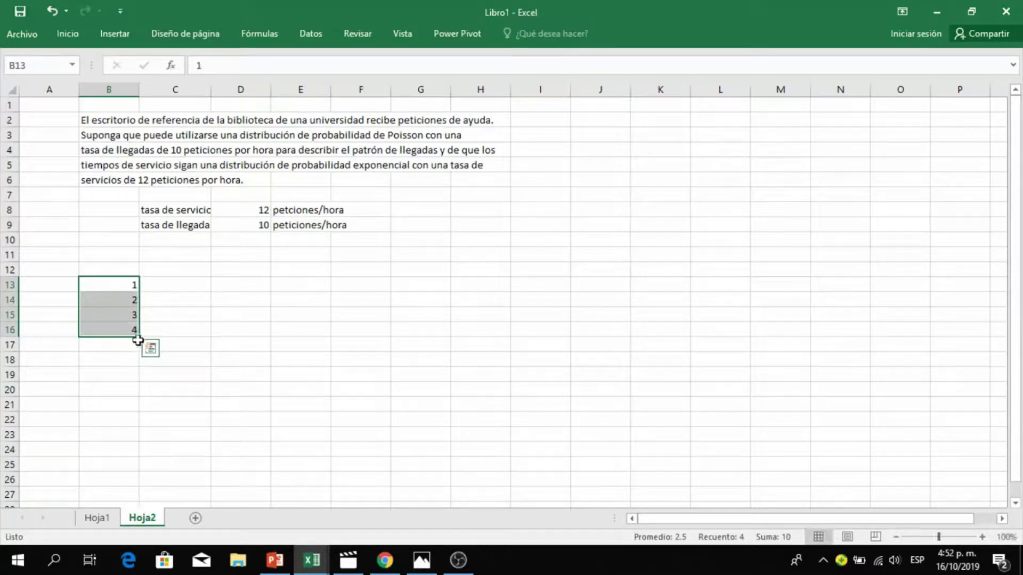
{"action": "left_click_drag", "start_coordinate": [138, 337], "coordinate": [130, 475]}
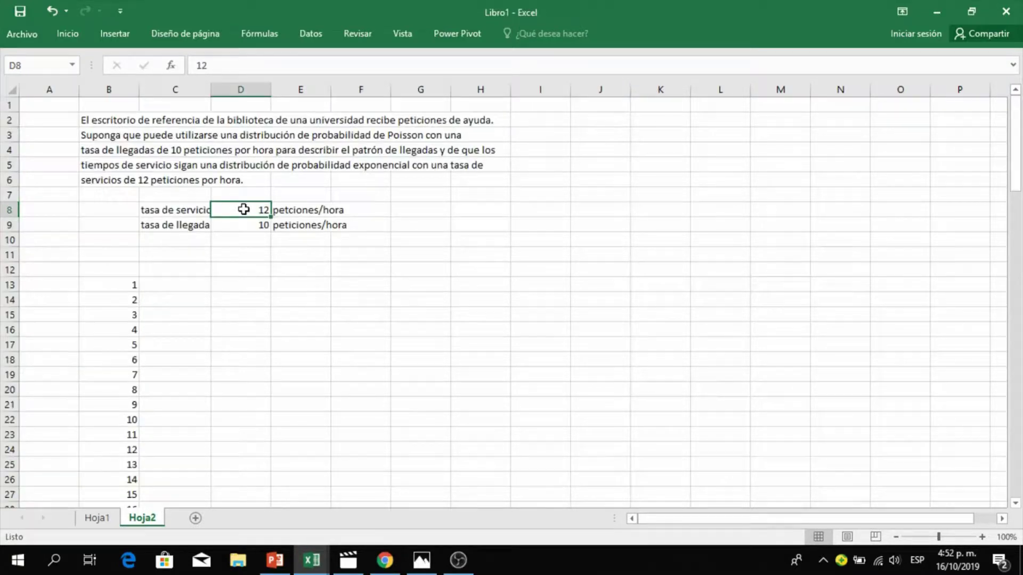
{"action": "left_click", "coordinate": [124, 281]}
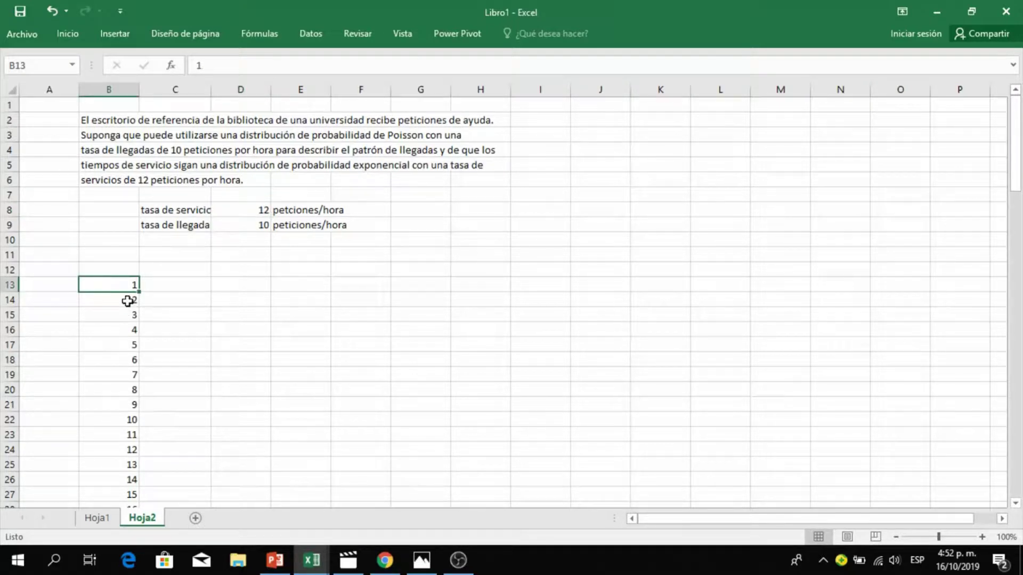
{"action": "left_click", "coordinate": [126, 301]}
{"action": "left_click", "coordinate": [126, 316]}
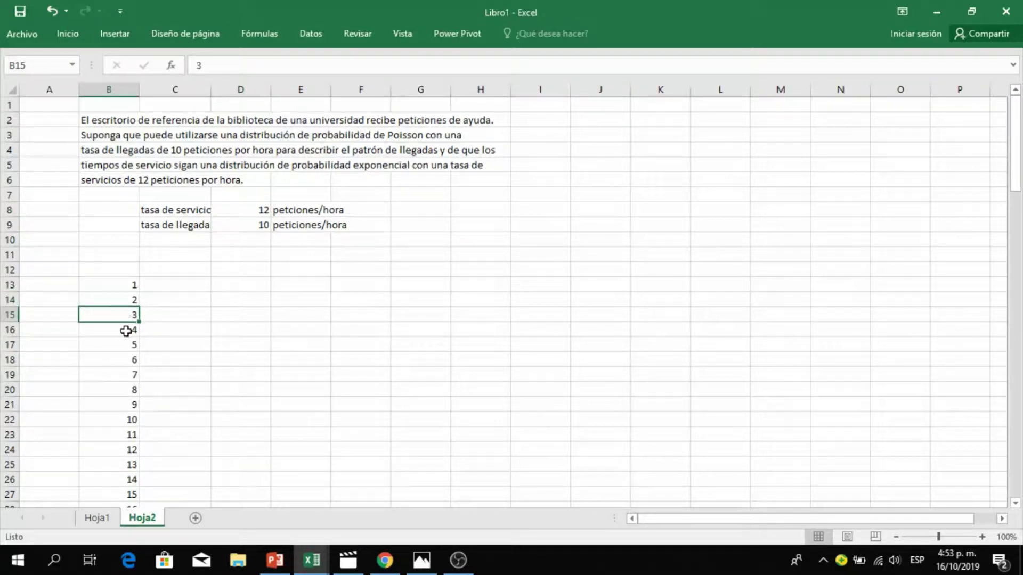
{"action": "left_click", "coordinate": [126, 331]}
{"action": "left_click", "coordinate": [123, 347]}
{"action": "left_click", "coordinate": [120, 361]}
{"action": "left_click", "coordinate": [120, 377]}
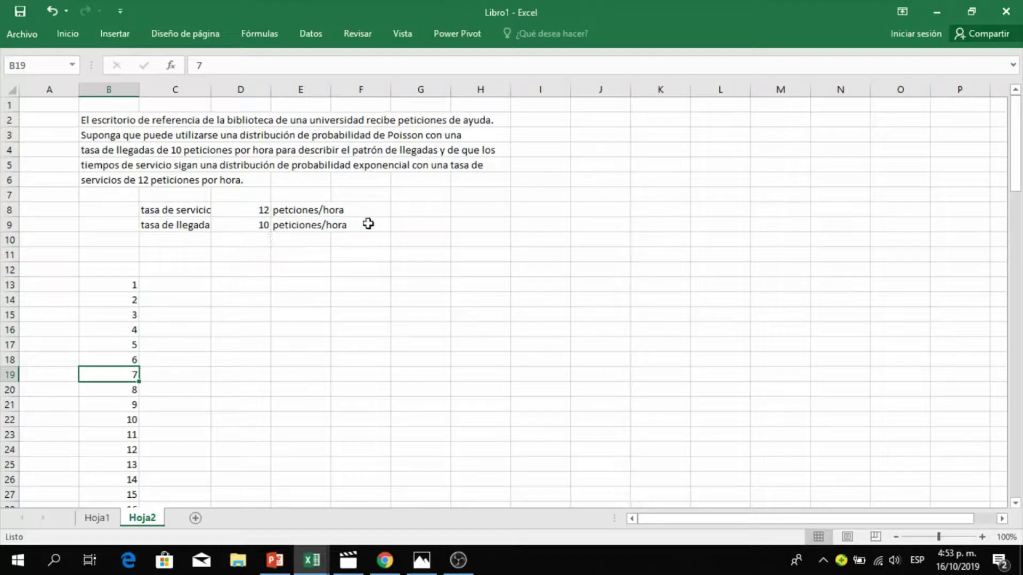
{"action": "left_click", "coordinate": [475, 223]}
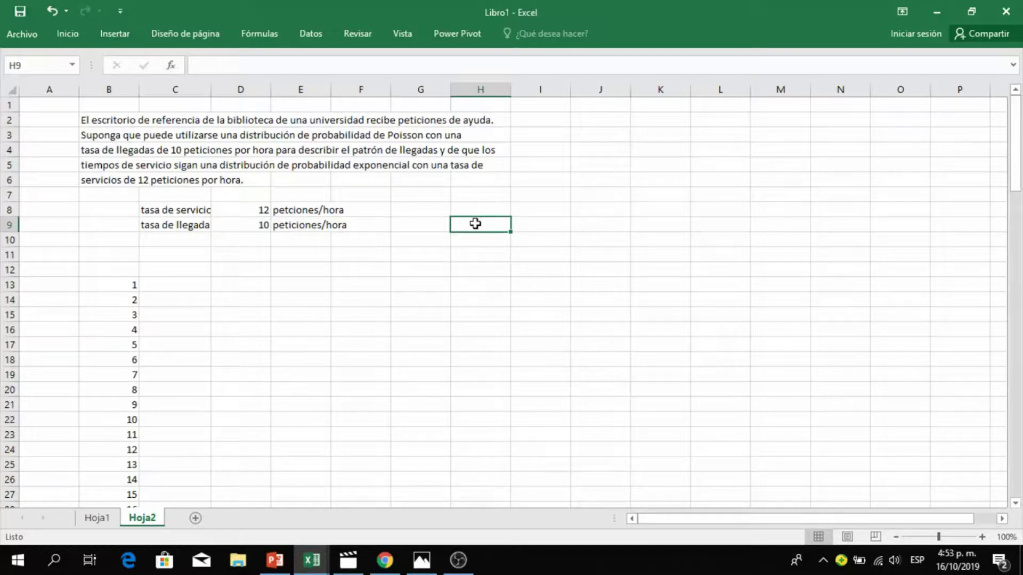
Enter the label "Tiempo entre llegdas" in H9, on the arrival rate row.
{"action": "type", "text": "Tie"}
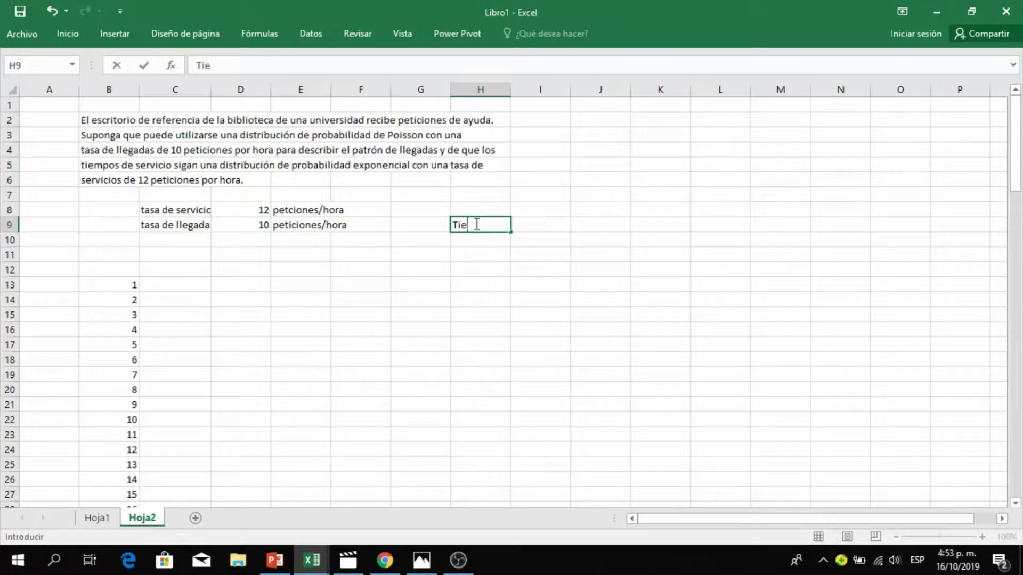
{"action": "type", "text": "mpo entr"}
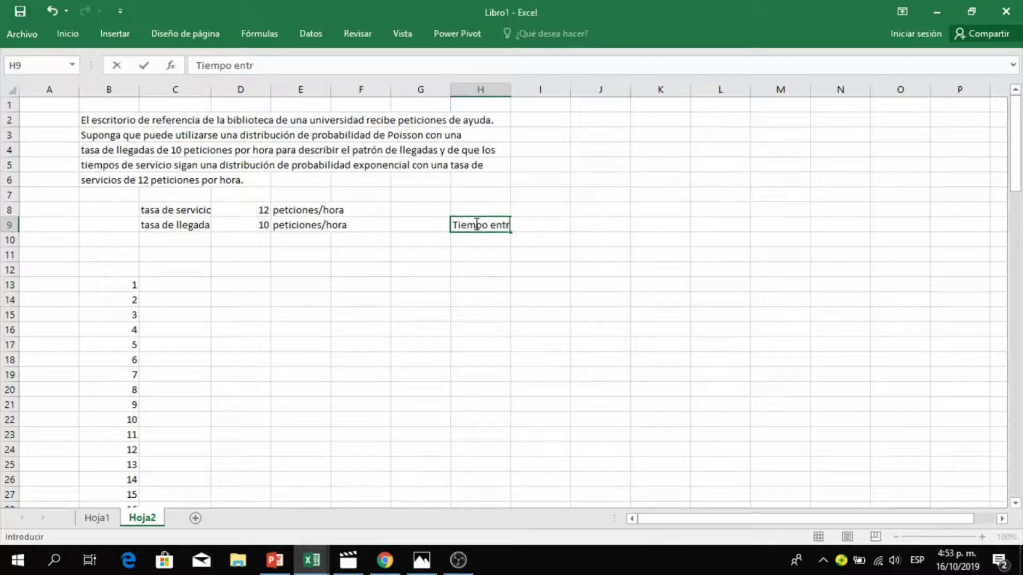
{"action": "type", "text": "e llegdas"}
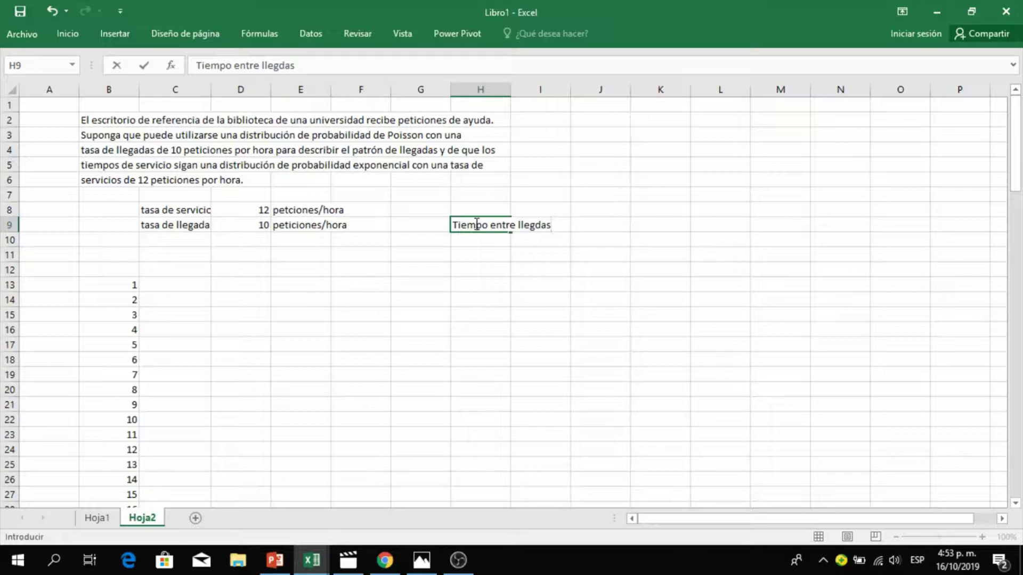
Enter the time between arrivals 6 in J9 and its unit "minutos" in K9.
{"action": "left_click", "coordinate": [585, 225]}
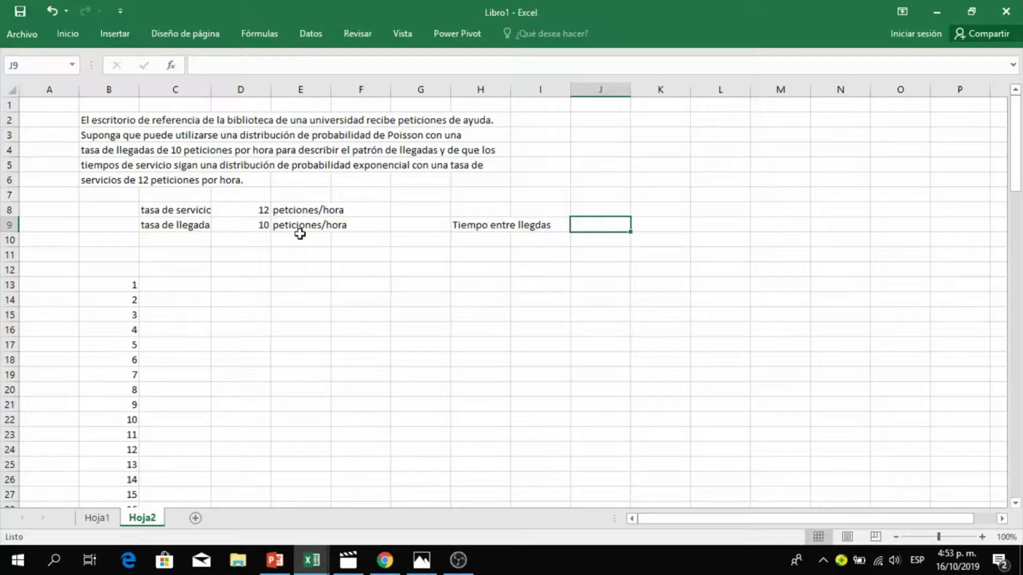
{"action": "type", "text": "6 mi"}
{"action": "key", "text": "BackSpace"}
{"action": "key", "text": "BackSpace"}
{"action": "key", "text": "BackSpace"}
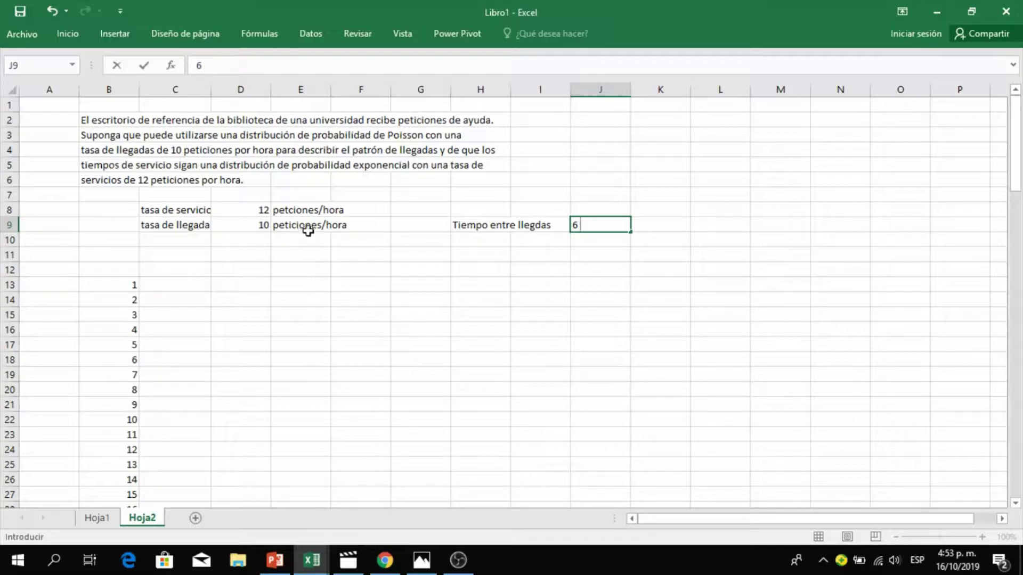
{"action": "left_click", "coordinate": [661, 226]}
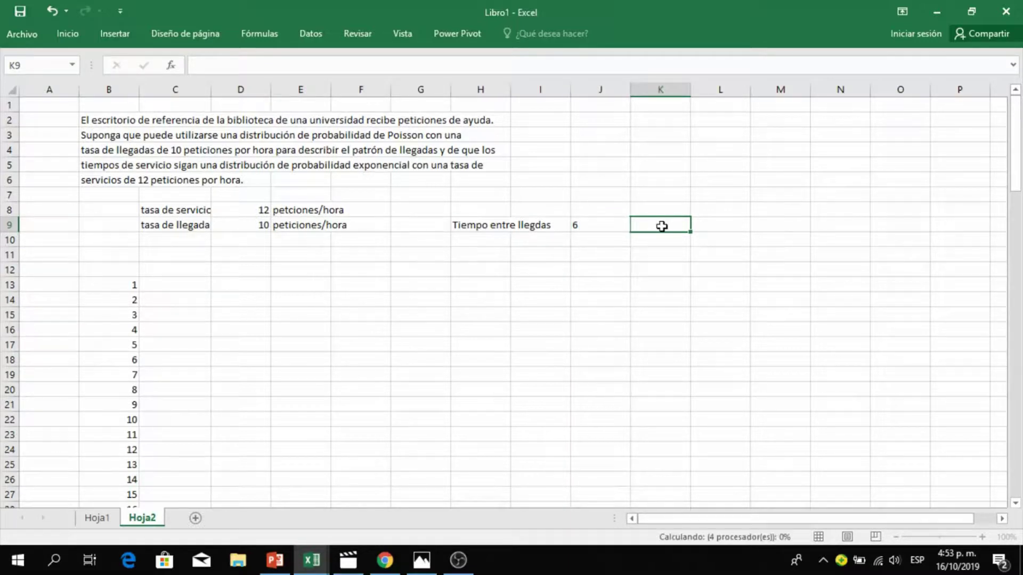
{"action": "type", "text": "minutos"}
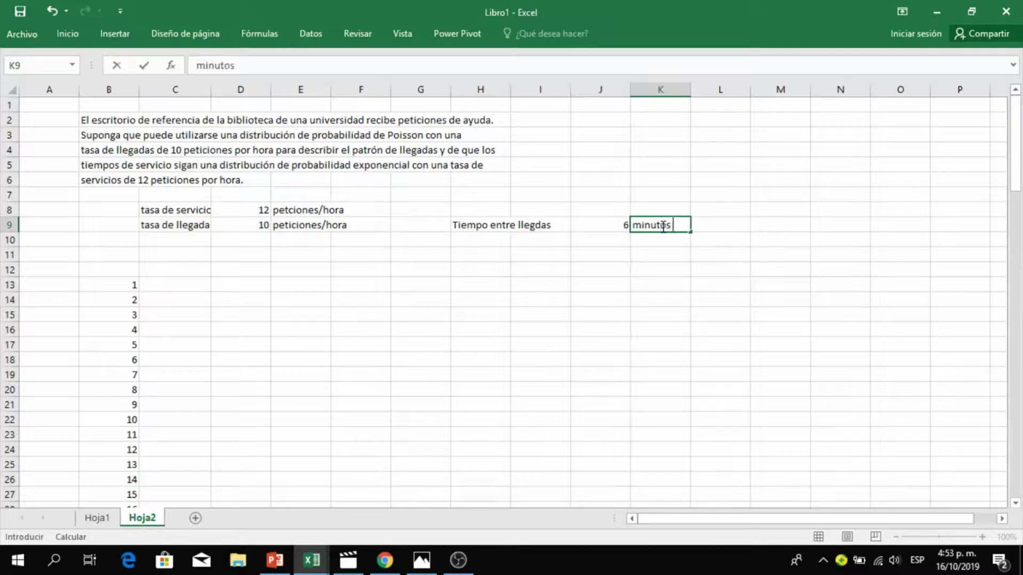
{"action": "left_click", "coordinate": [607, 359]}
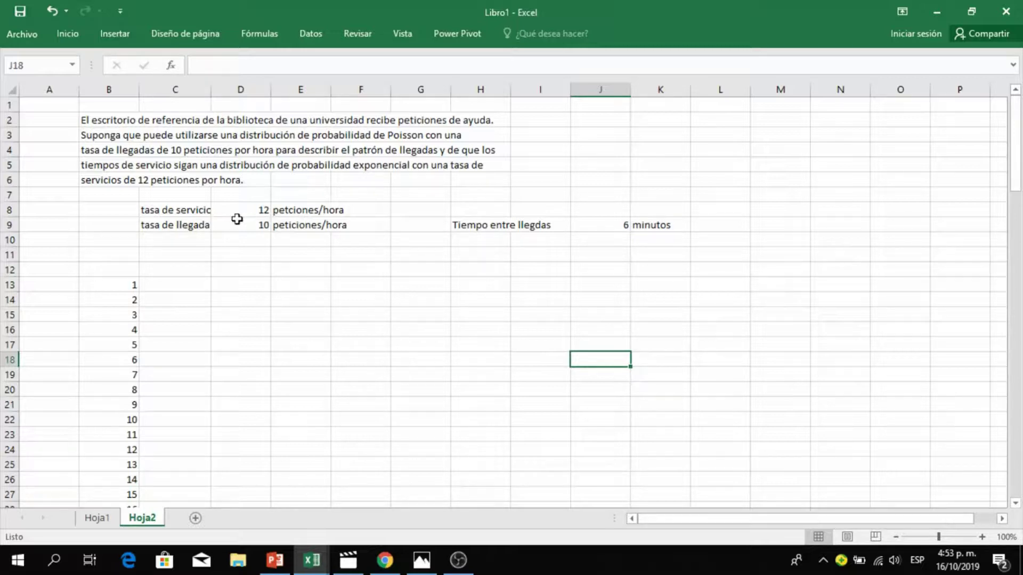
Label the rates with their distributions: "exponencial" in B8 for service and "poisson" in B9 for arrivals.
{"action": "left_click", "coordinate": [113, 207]}
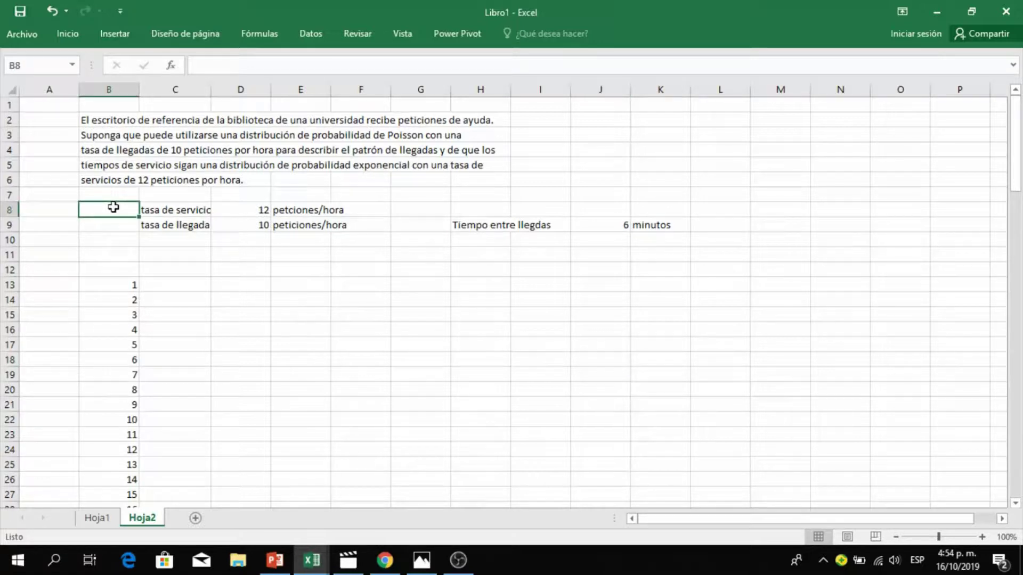
{"action": "type", "text": "exp"}
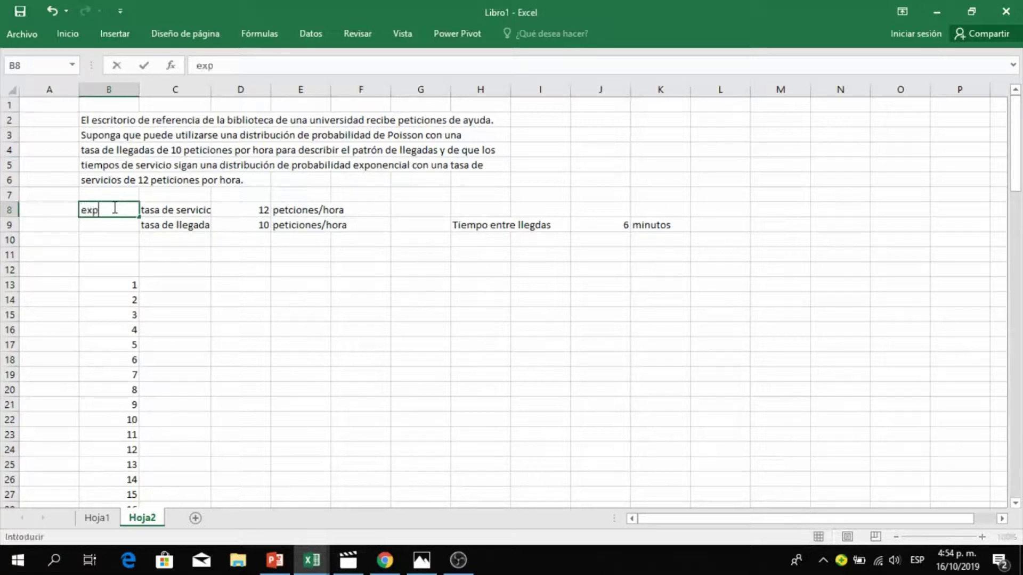
{"action": "type", "text": "onencial"}
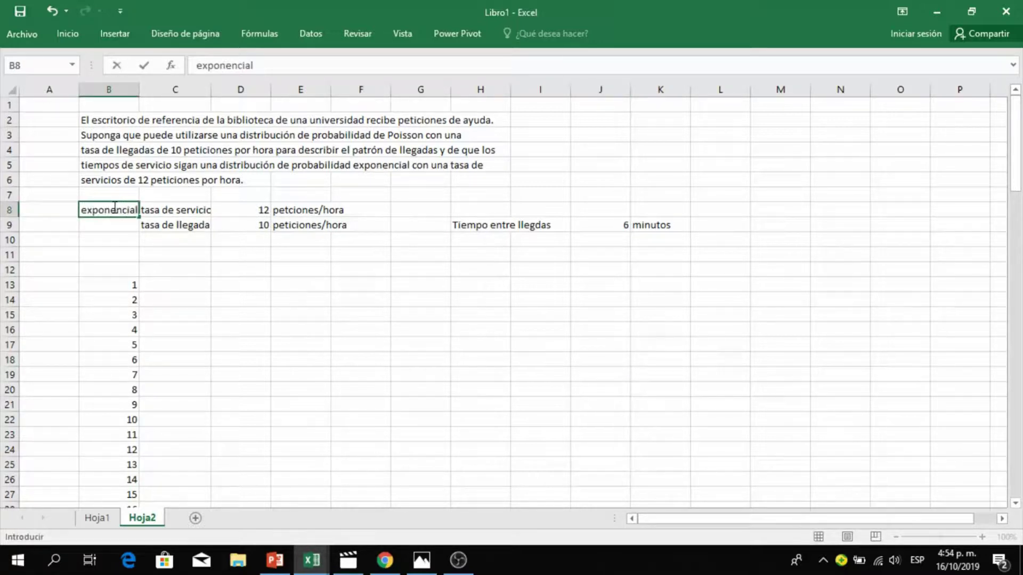
{"action": "key", "text": "Return"}
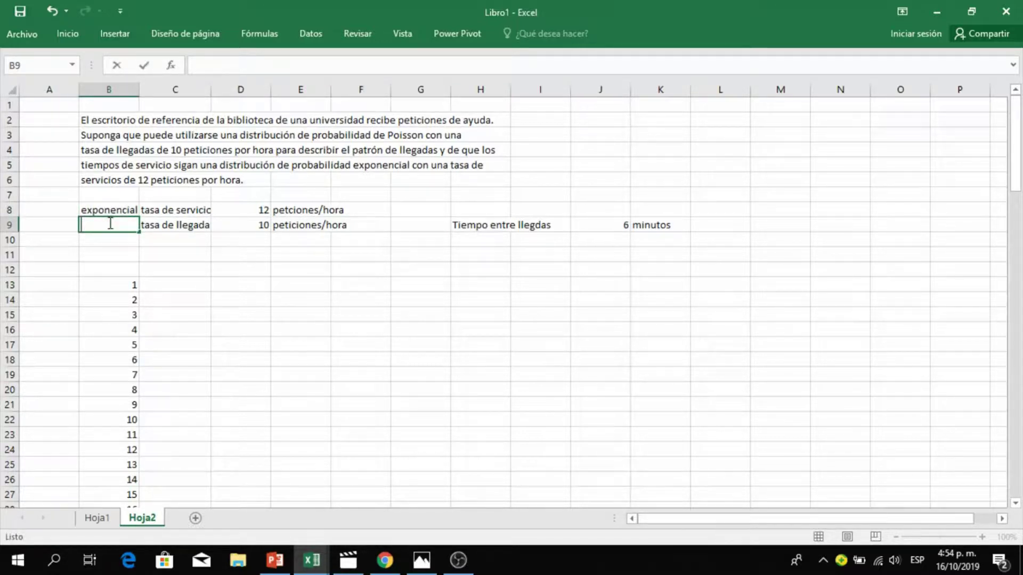
{"action": "type", "text": "posisso"}
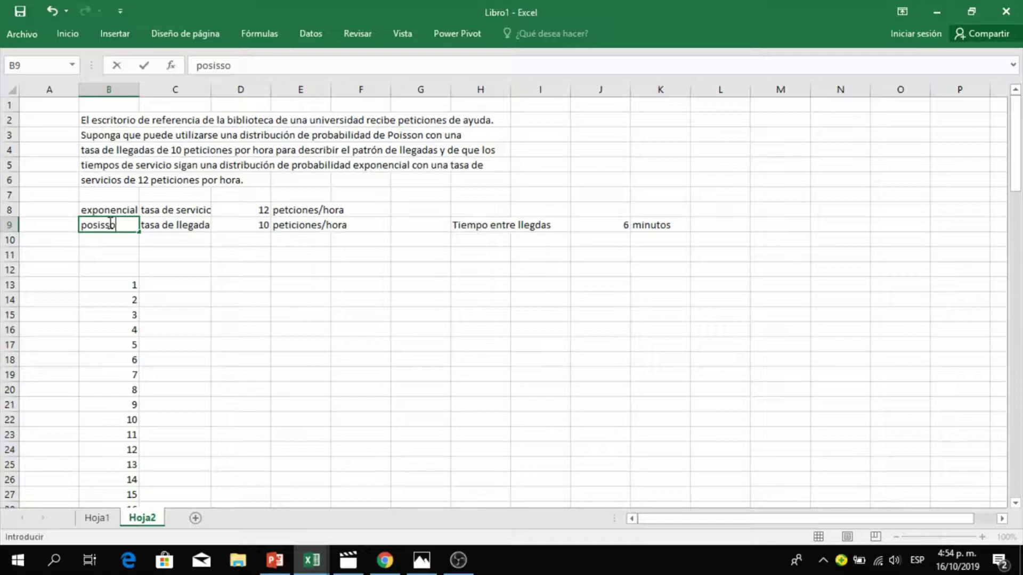
{"action": "key", "text": "BackSpace"}
{"action": "key", "text": "BackSpace"}
{"action": "key", "text": "BackSpace"}
{"action": "key", "text": "BackSpace"}
{"action": "key", "text": "BackSpace"}
{"action": "type", "text": "isson"}
{"action": "left_click", "coordinate": [183, 284]}
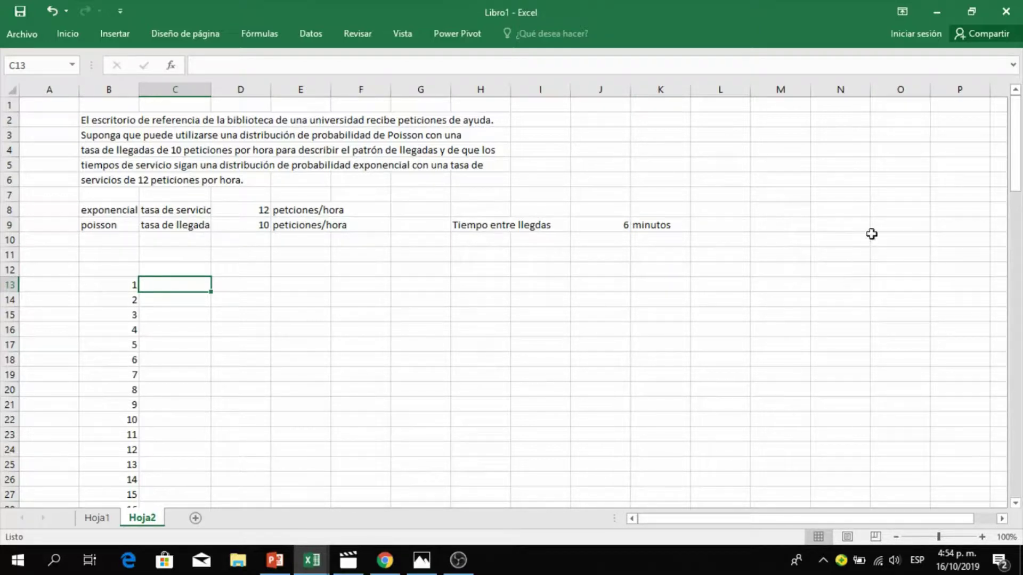
Enter the note "distribucion exponencial" in M9 for the time between arrivals.
{"action": "left_click", "coordinate": [766, 224]}
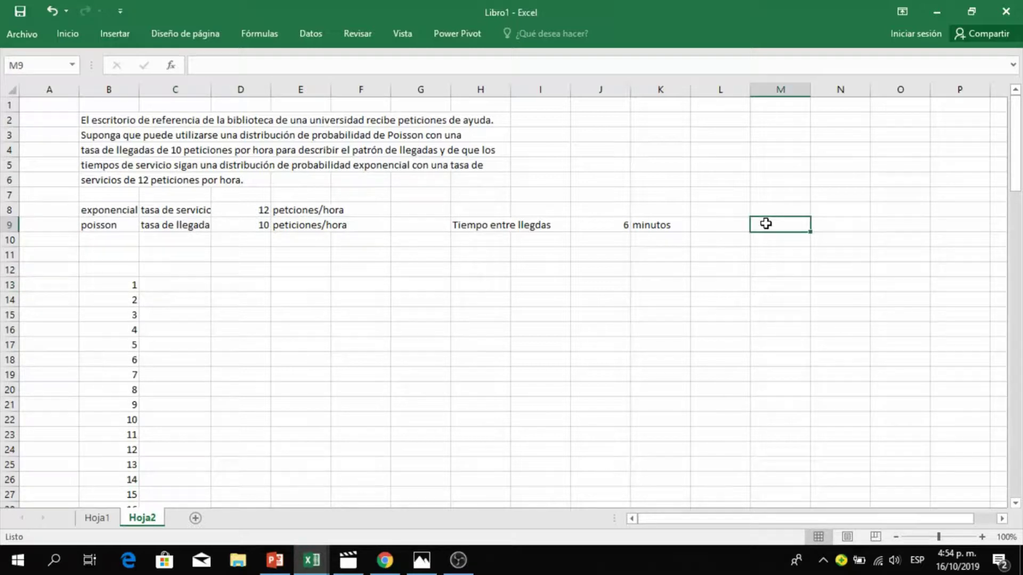
{"action": "type", "text": "distr"}
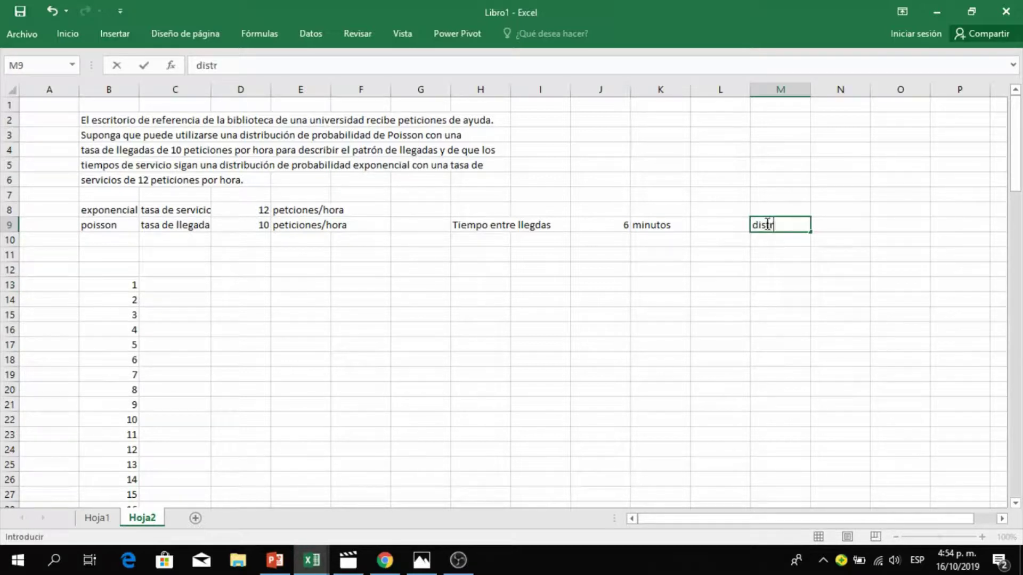
{"action": "type", "text": "ibucion exponencial"}
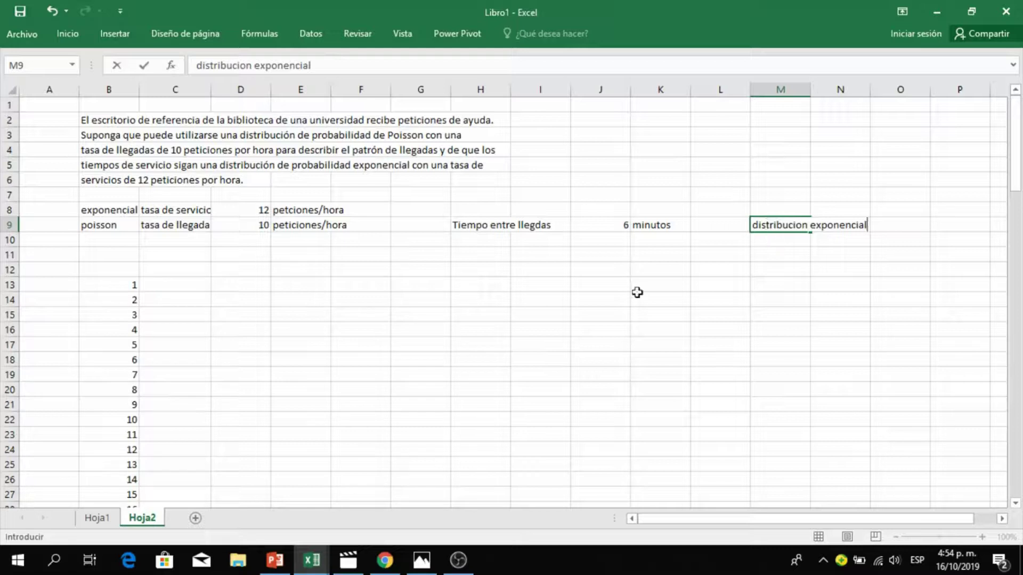
{"action": "left_click", "coordinate": [87, 228]}
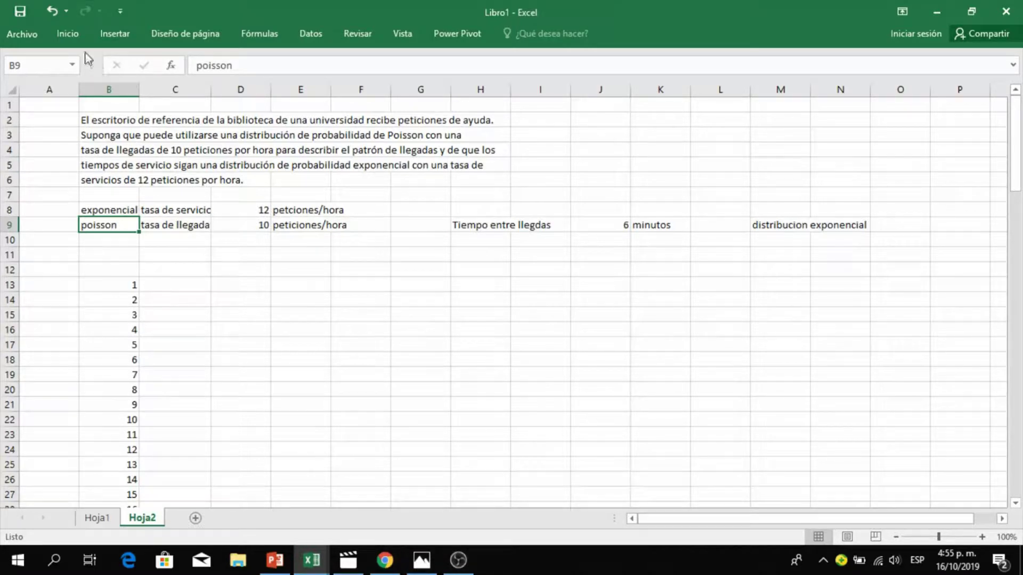
{"action": "left_click", "coordinate": [163, 283]}
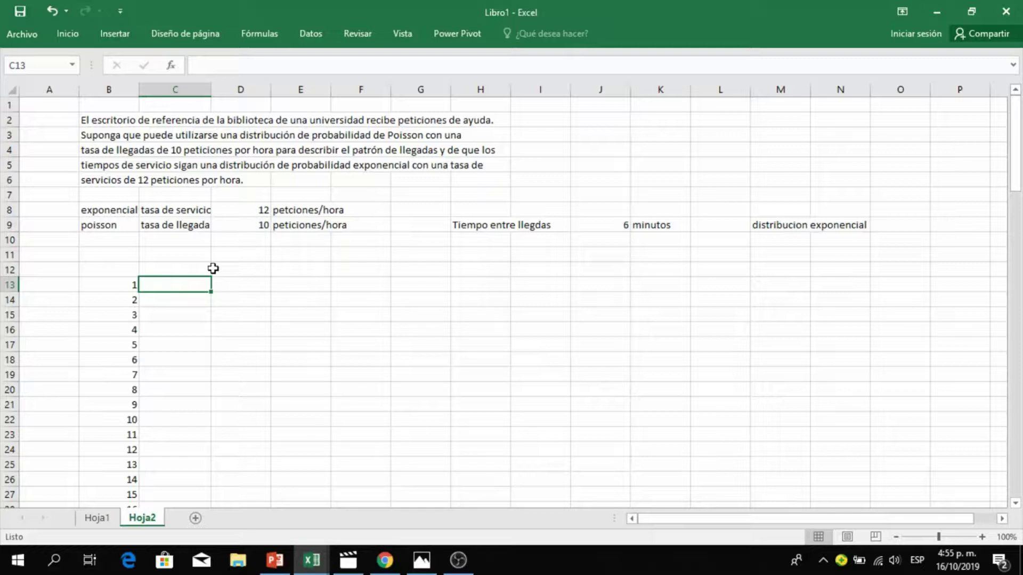
Generate a sample random number in L4 with the formula =ALEATORIO().
{"action": "left_click", "coordinate": [734, 151]}
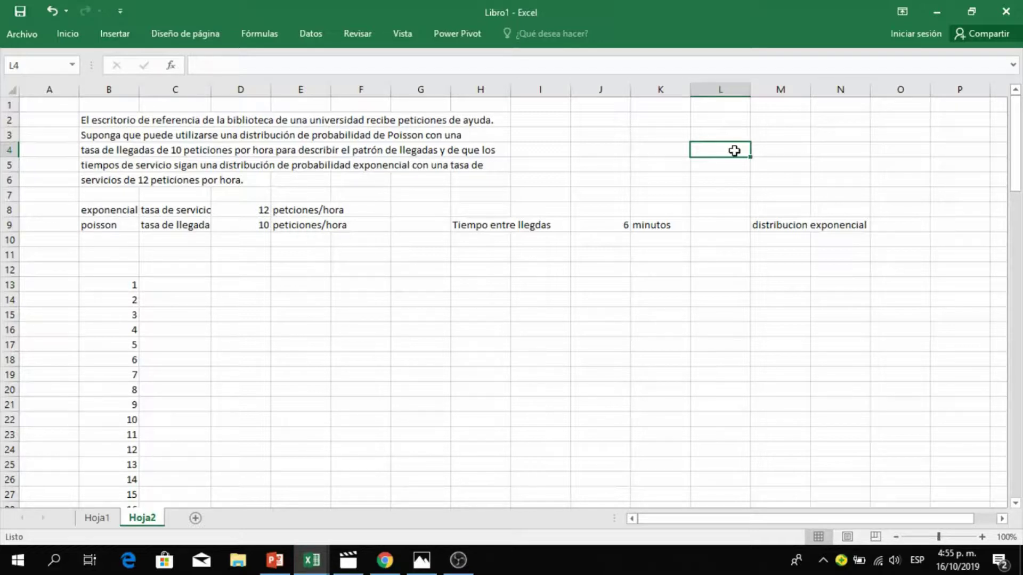
{"action": "double_click", "coordinate": [734, 151]}
{"action": "type", "text": "="}
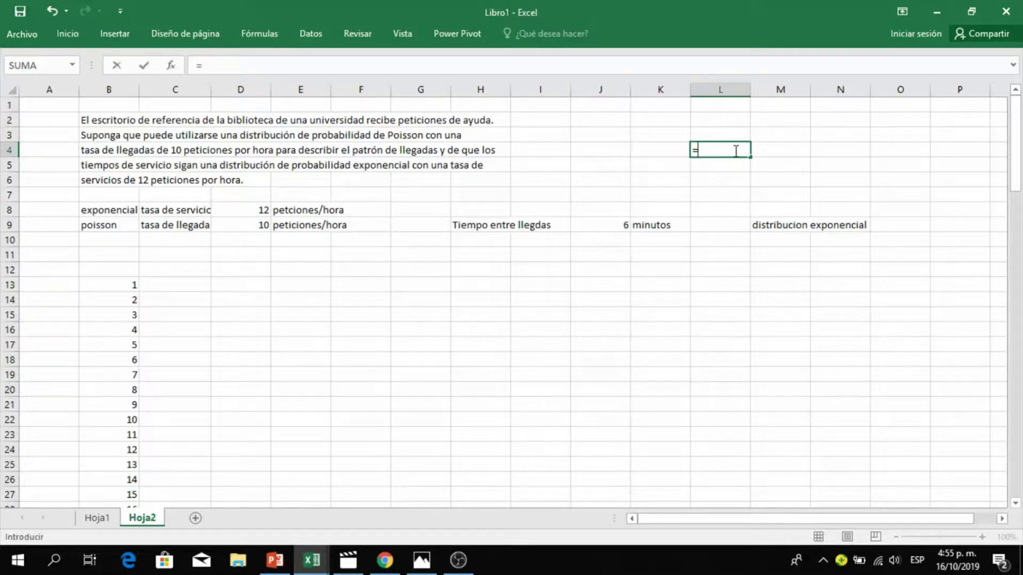
{"action": "type", "text": "al"}
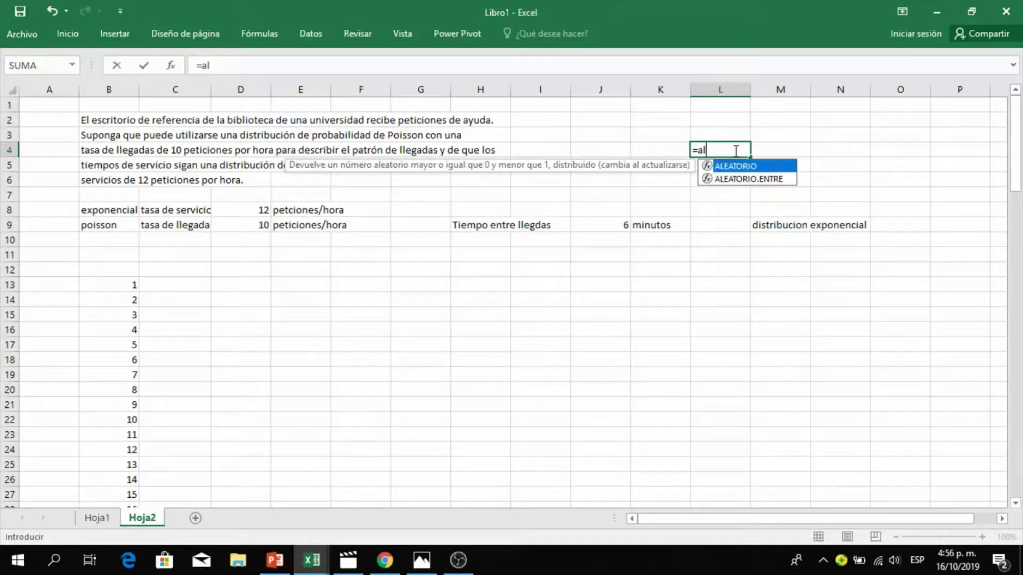
{"action": "key", "text": "Return"}
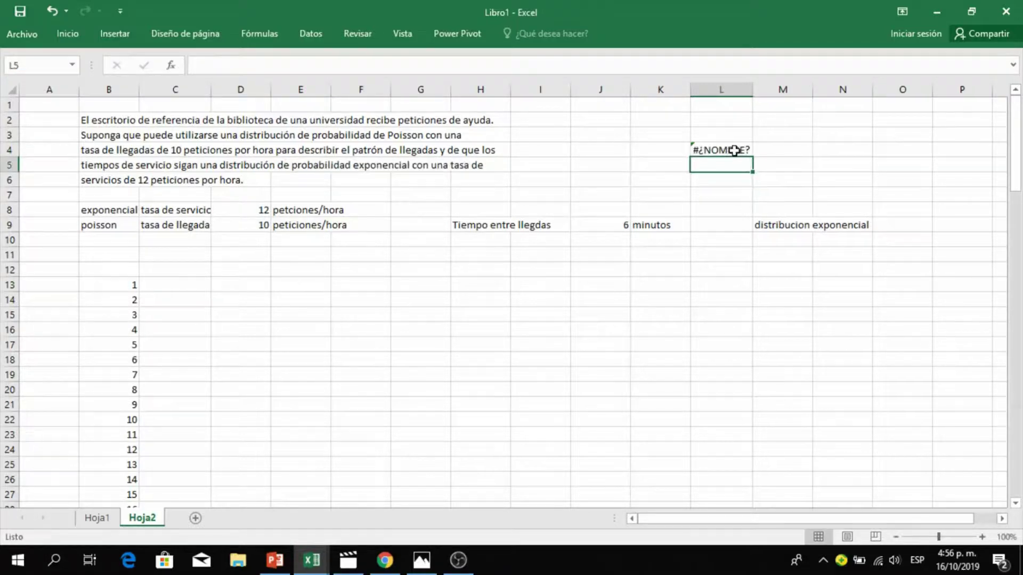
{"action": "left_click", "coordinate": [735, 150]}
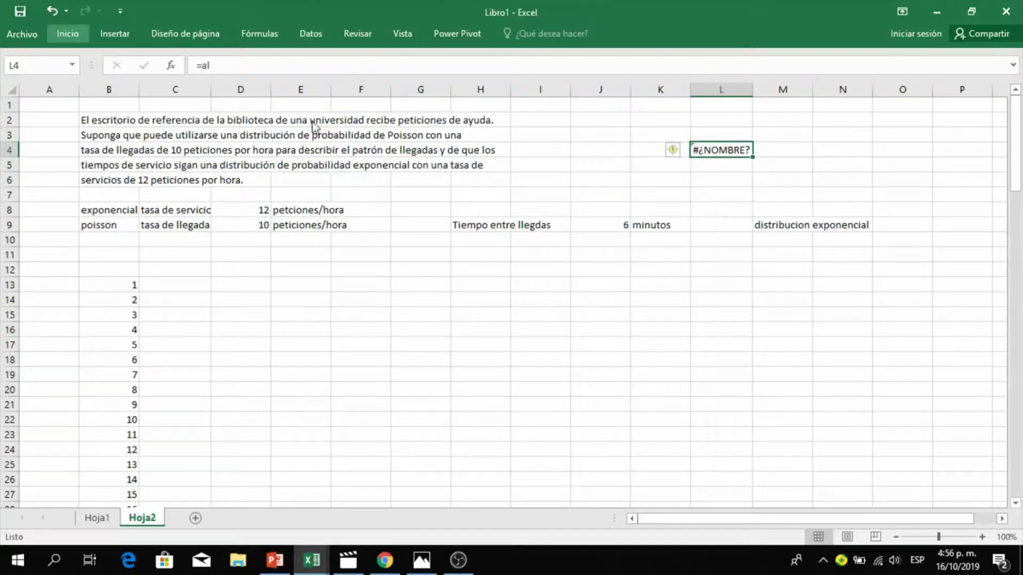
{"action": "left_click", "coordinate": [236, 65]}
{"action": "type", "text": "e"}
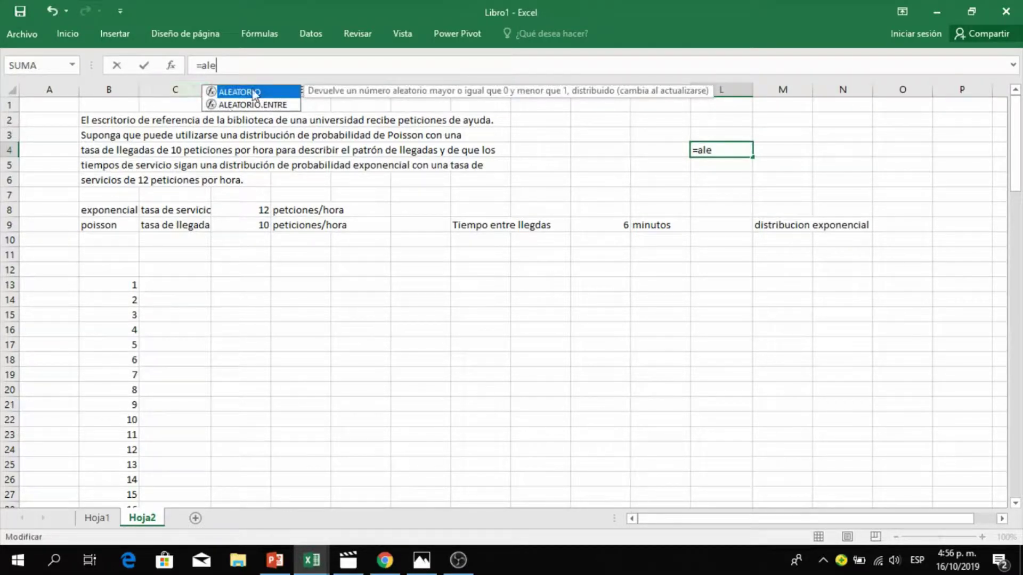
{"action": "double_click", "coordinate": [239, 92]}
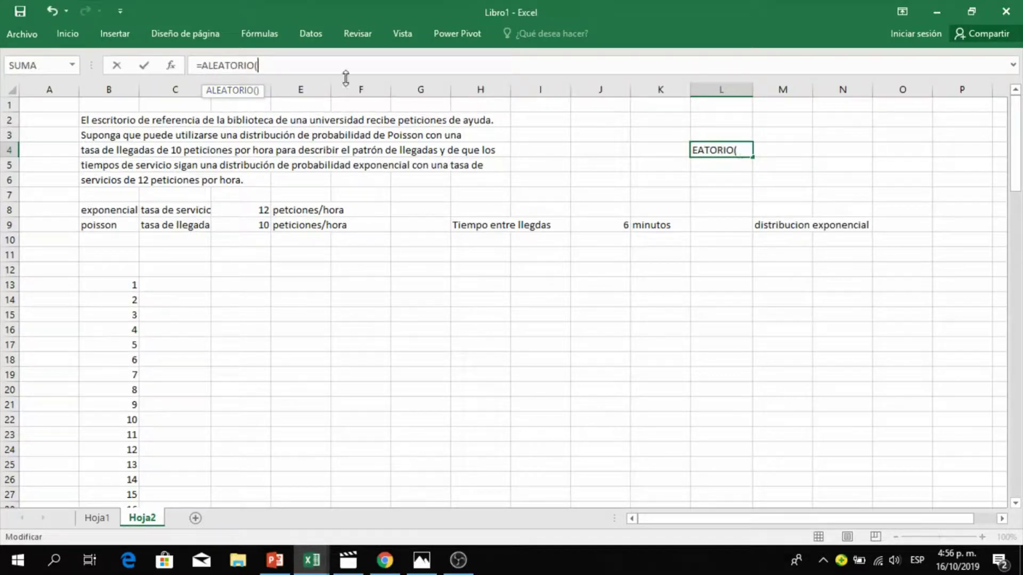
{"action": "type", "text": ")"}
{"action": "key", "text": "Return"}
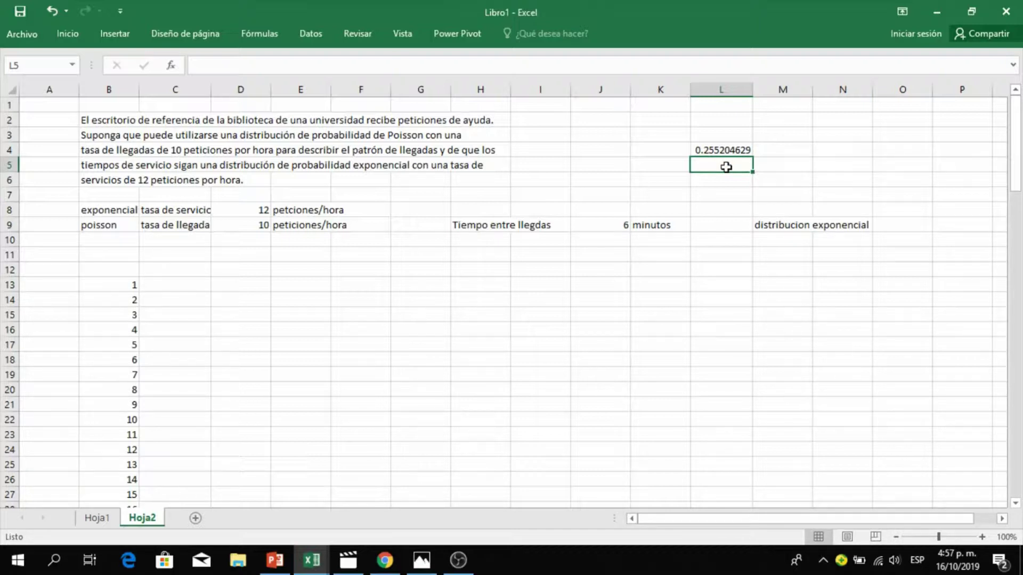
Enter the column heading "NA1" in C12, above the random number column.
{"action": "left_click", "coordinate": [174, 272]}
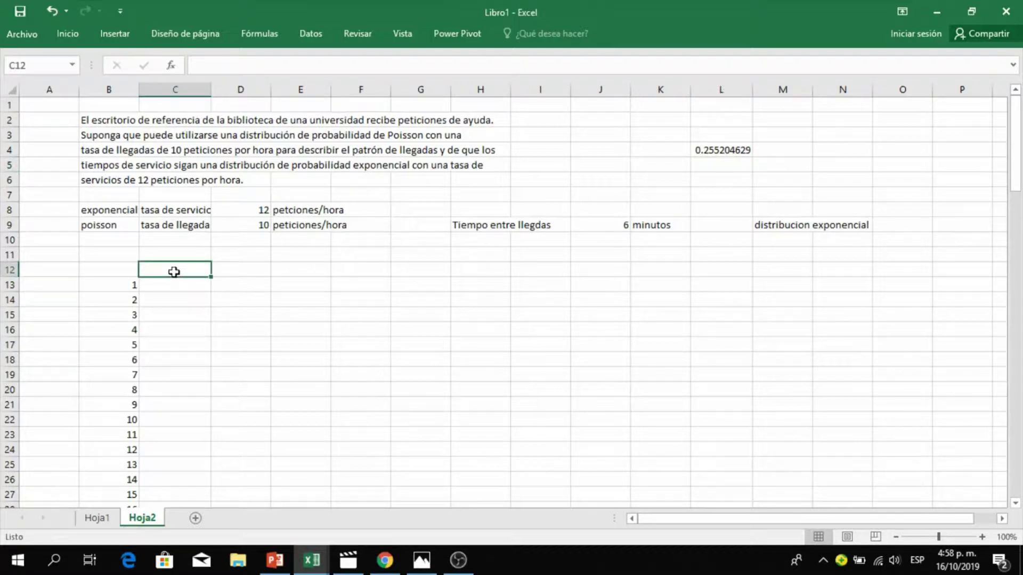
{"action": "type", "text": "NA"}
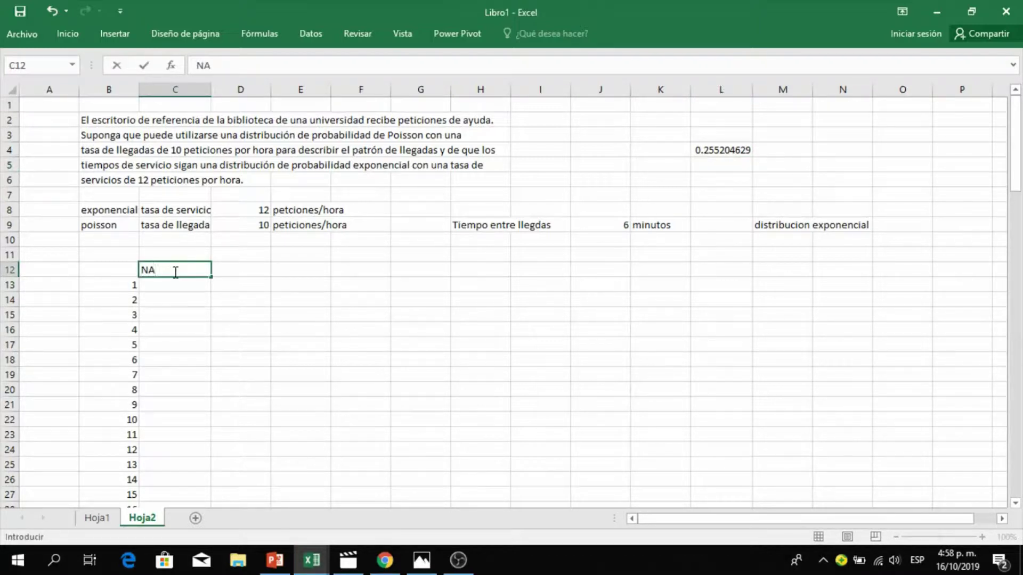
{"action": "type", "text": "1"}
{"action": "key", "text": "Return"}
{"action": "left_click", "coordinate": [171, 345]}
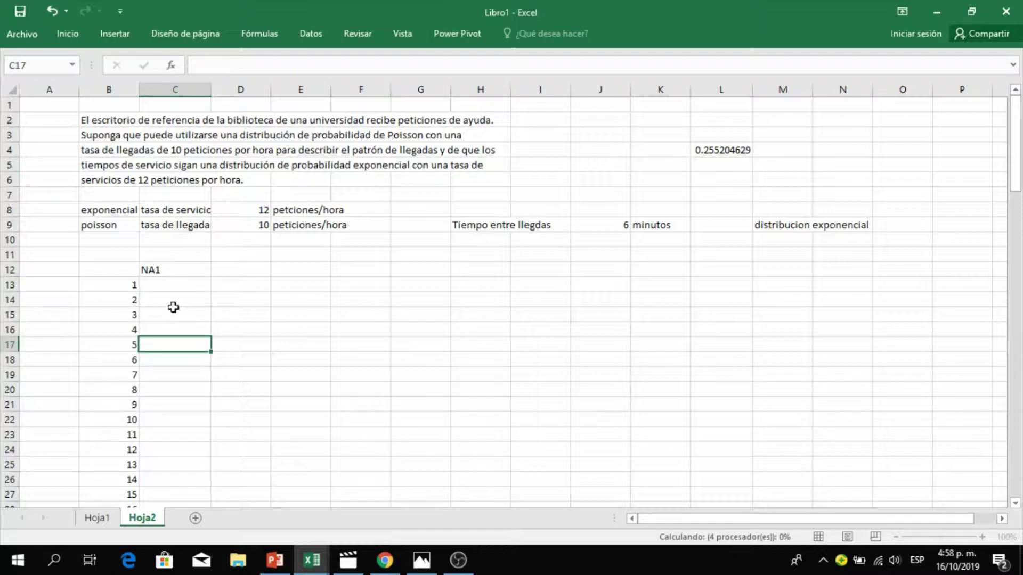
Enter =ALEATORIO() in C13 and fill the formula down to C22.
{"action": "left_click", "coordinate": [176, 284]}
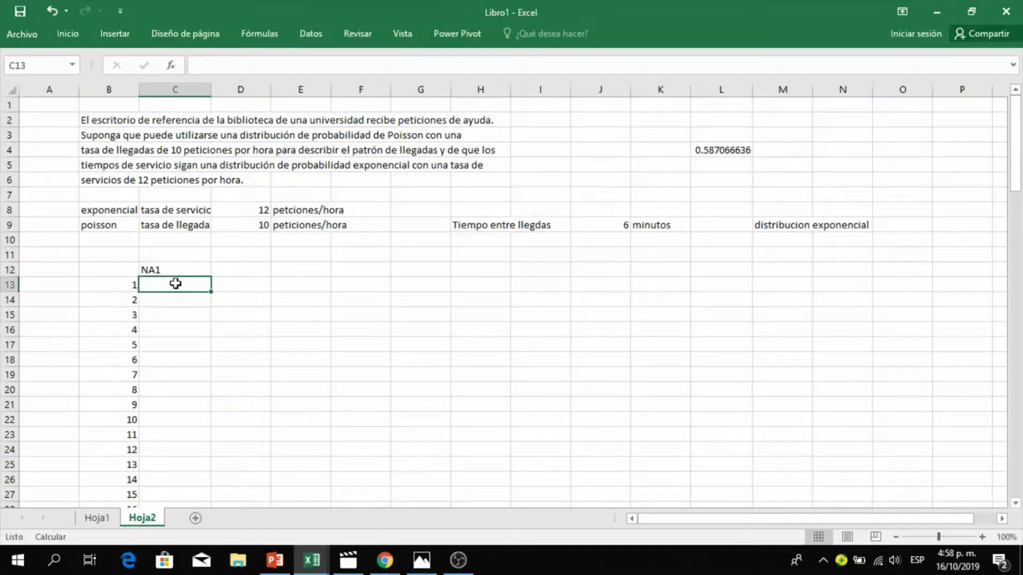
{"action": "type", "text": "=aleat"}
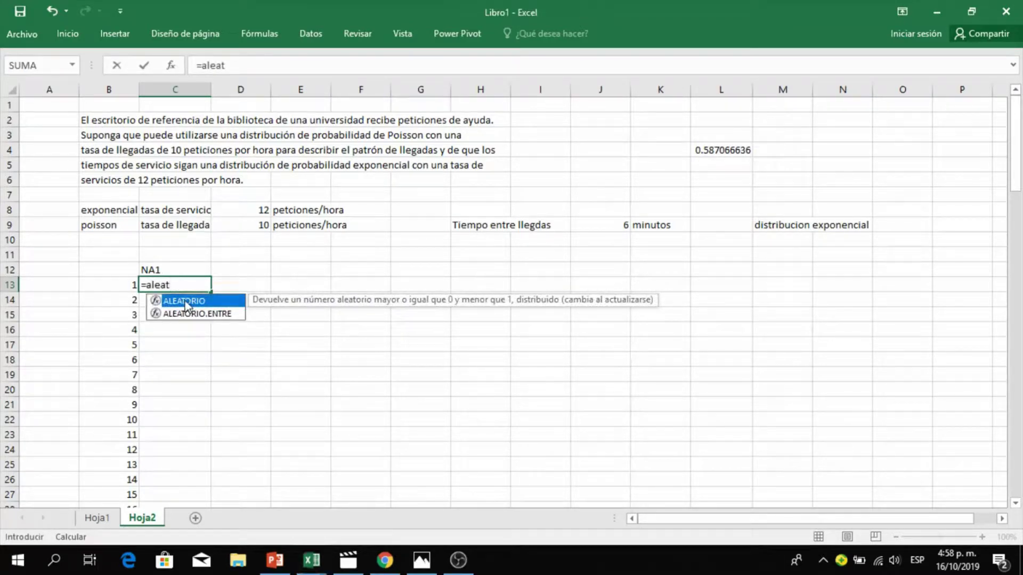
{"action": "double_click", "coordinate": [183, 301]}
{"action": "key", "text": "Return"}
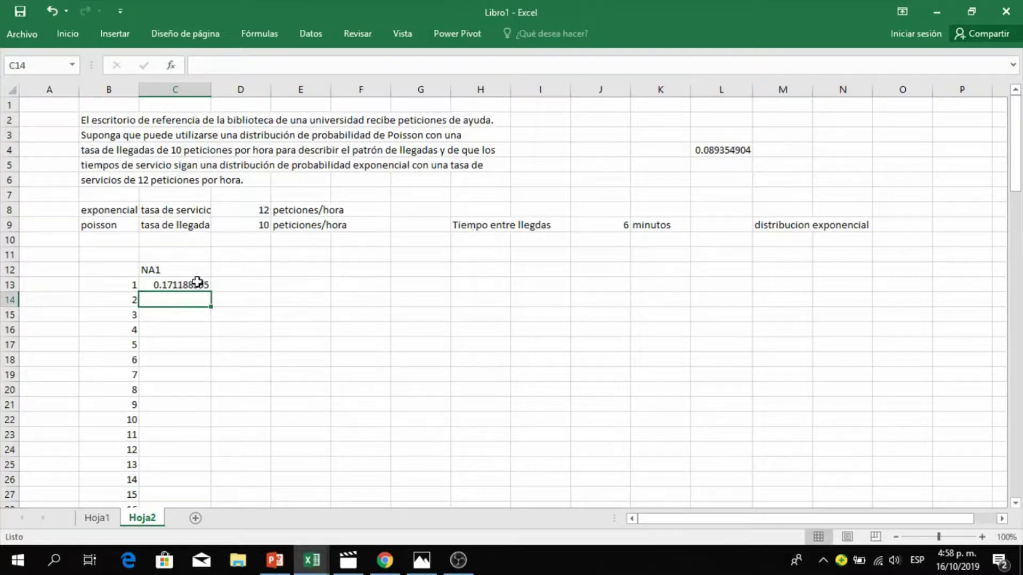
{"action": "left_click", "coordinate": [198, 282]}
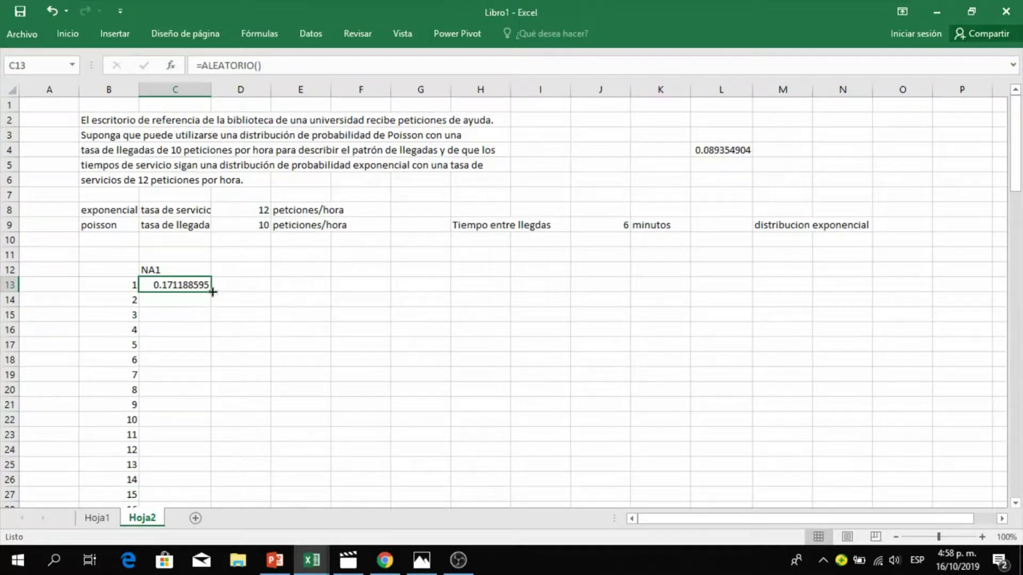
{"action": "left_click_drag", "start_coordinate": [213, 292], "coordinate": [212, 430]}
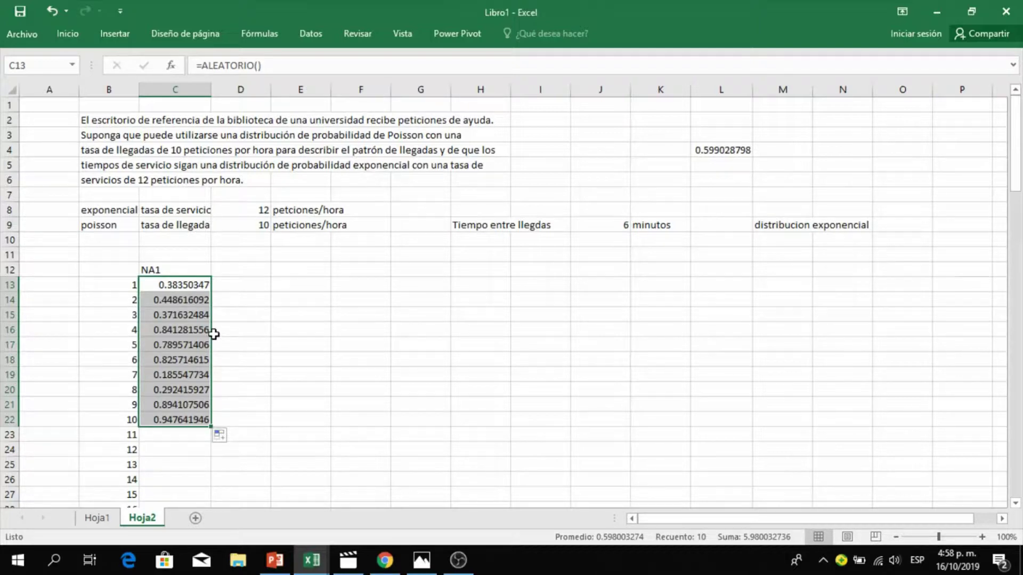
Delete the sample random number from cell L4.
{"action": "left_click", "coordinate": [171, 286]}
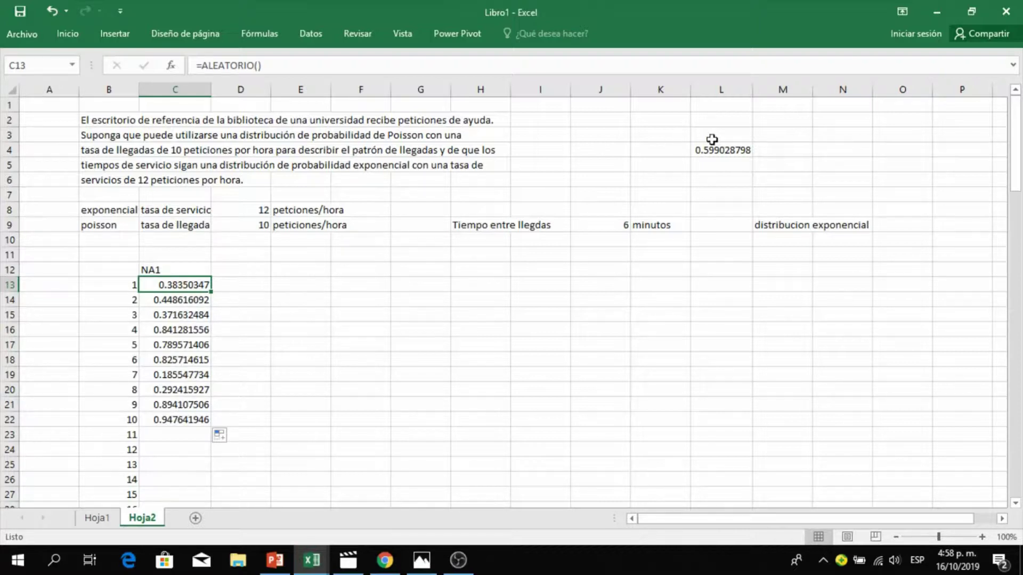
{"action": "left_click", "coordinate": [732, 149]}
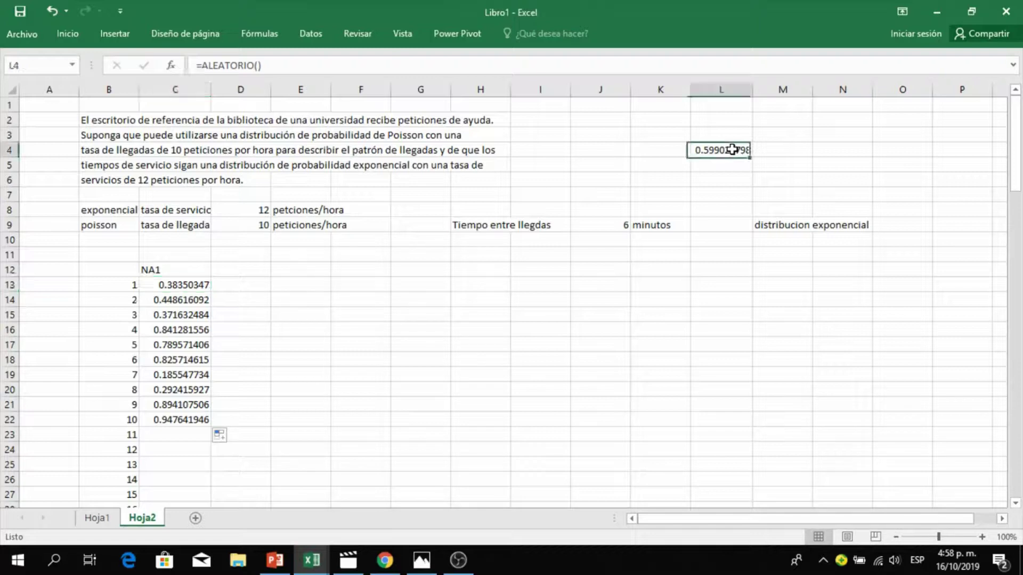
{"action": "key", "text": "Delete"}
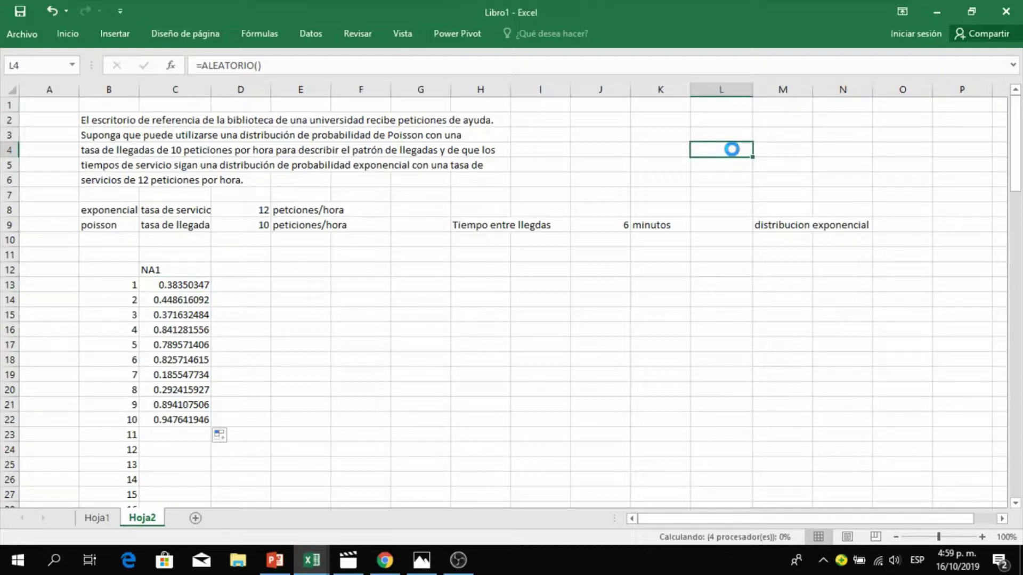
Enter the column heading "Tiempo de llegada" in D12 and widen column D to fit it.
{"action": "left_click", "coordinate": [169, 270]}
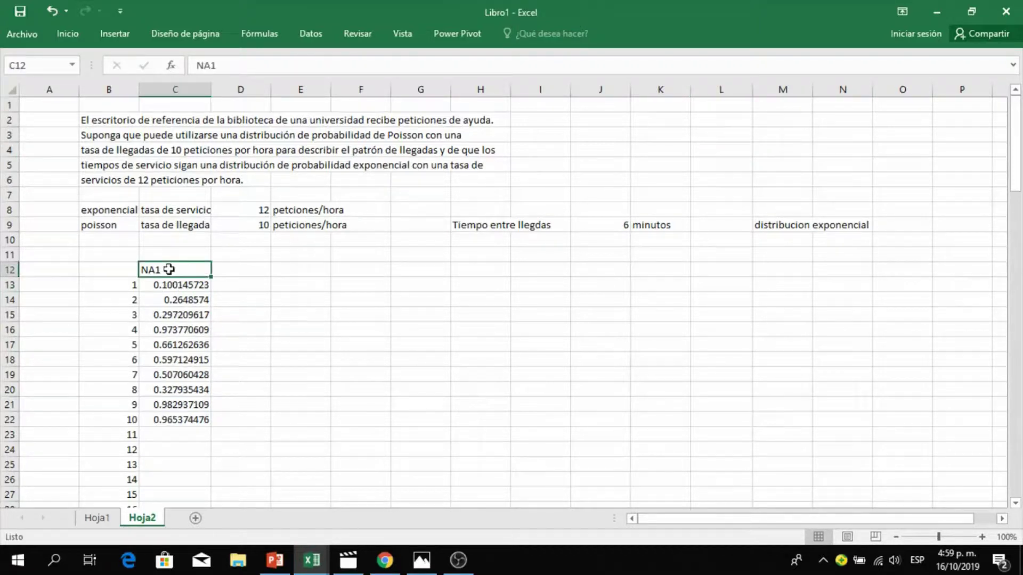
{"action": "left_click", "coordinate": [237, 268]}
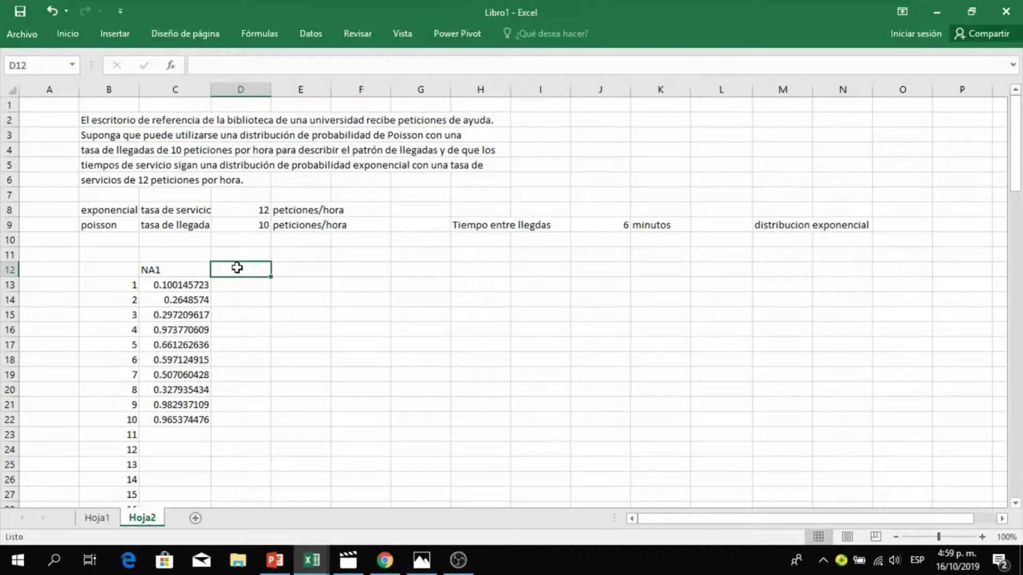
{"action": "type", "text": "T"}
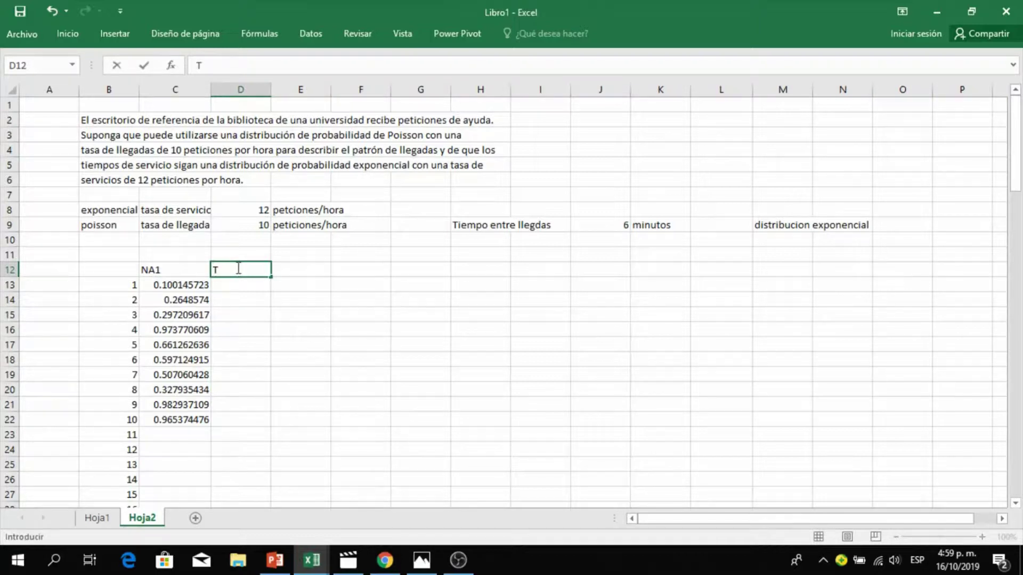
{"action": "type", "text": "iempo de llegada"}
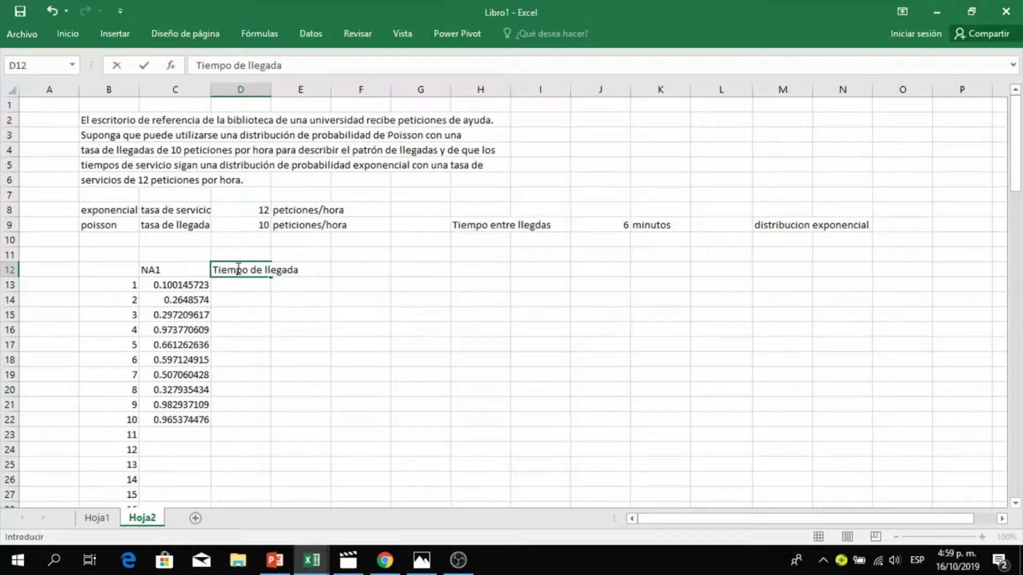
{"action": "left_click", "coordinate": [261, 322]}
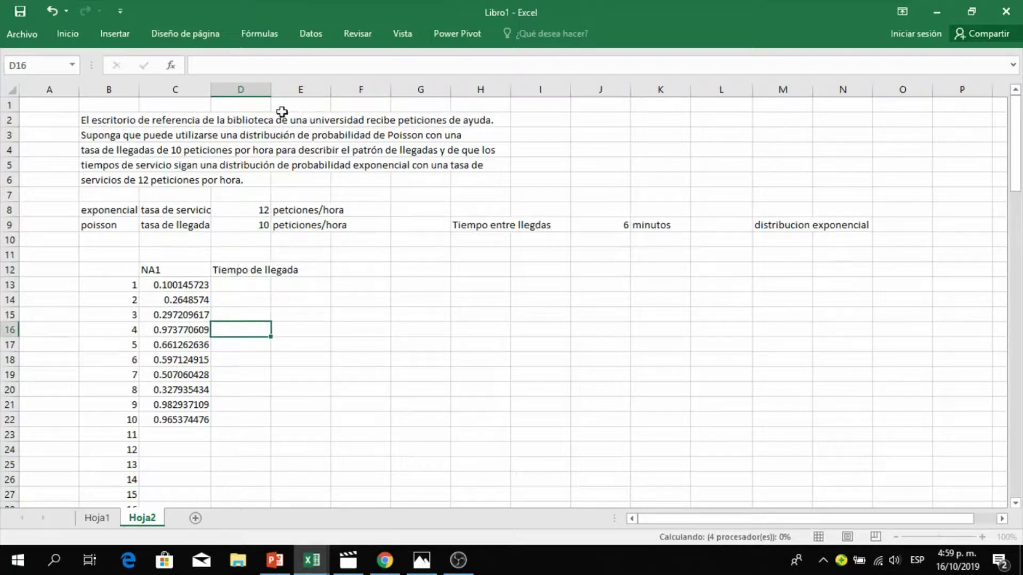
{"action": "left_click_drag", "start_coordinate": [270, 89], "coordinate": [329, 91]}
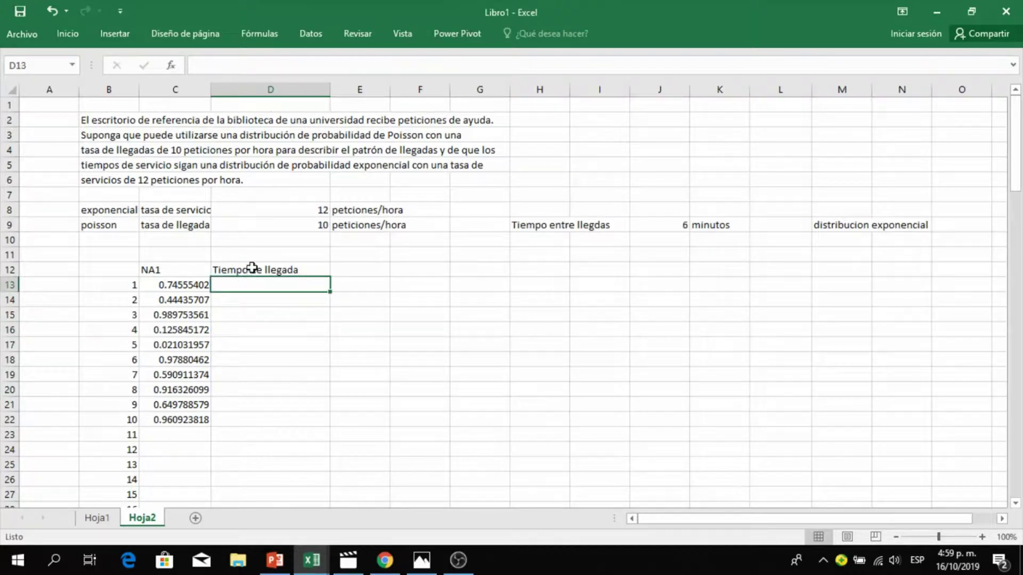
Move the "Tiempo de llegada" heading to E12 and enter the heading "tiempo entre llegada" in D12.
{"action": "left_click", "coordinate": [252, 268]}
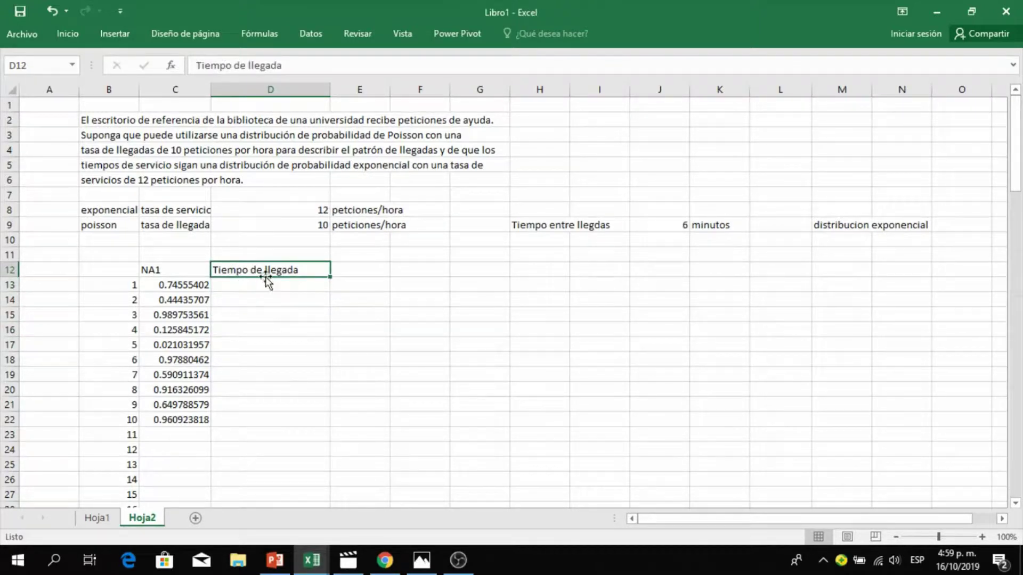
{"action": "left_click_drag", "start_coordinate": [266, 277], "coordinate": [382, 269]}
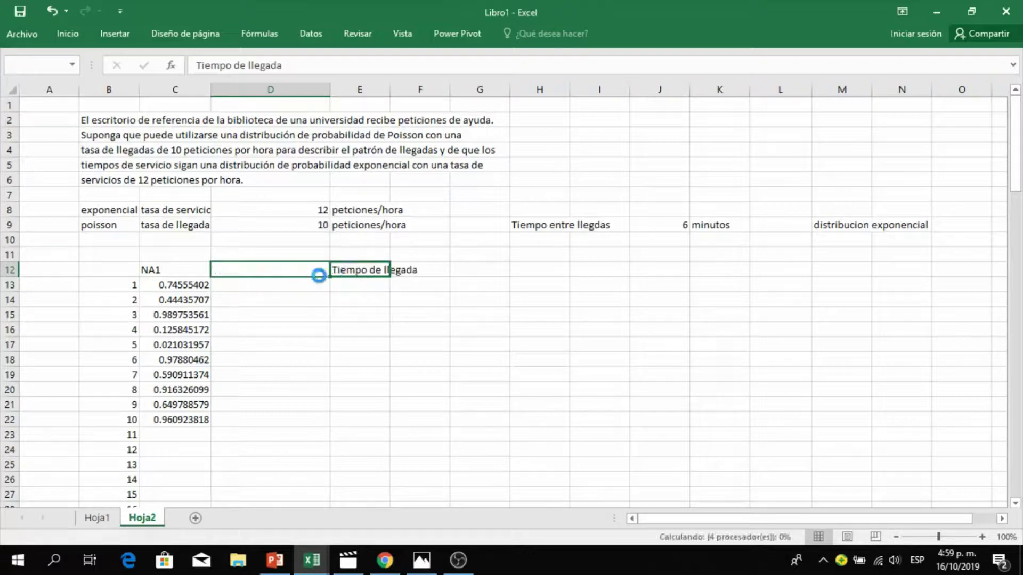
{"action": "left_click", "coordinate": [263, 268]}
{"action": "type", "text": "ti"}
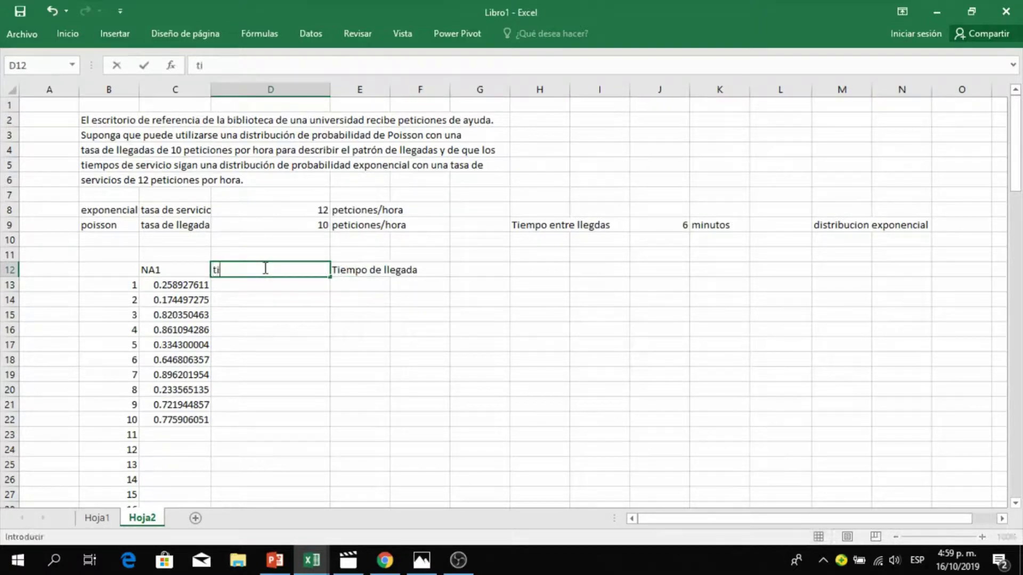
{"action": "type", "text": "empo entre"}
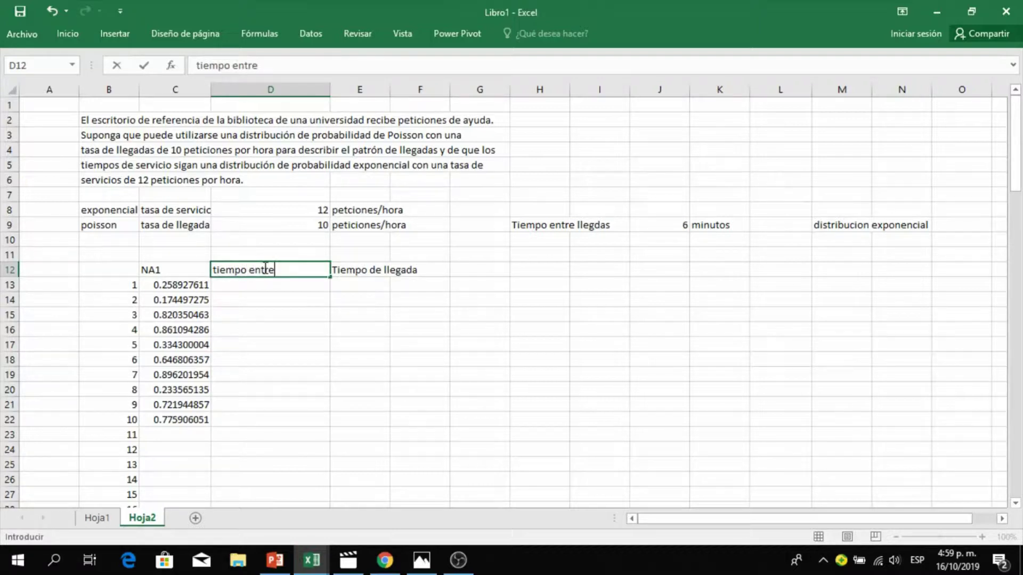
{"action": "type", "text": " llegada"}
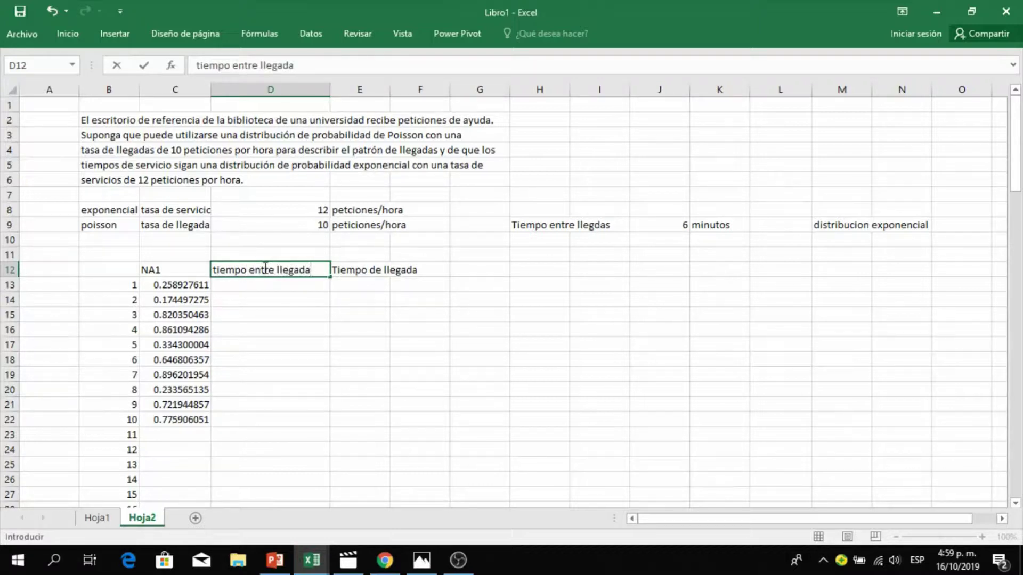
{"action": "left_click", "coordinate": [271, 318]}
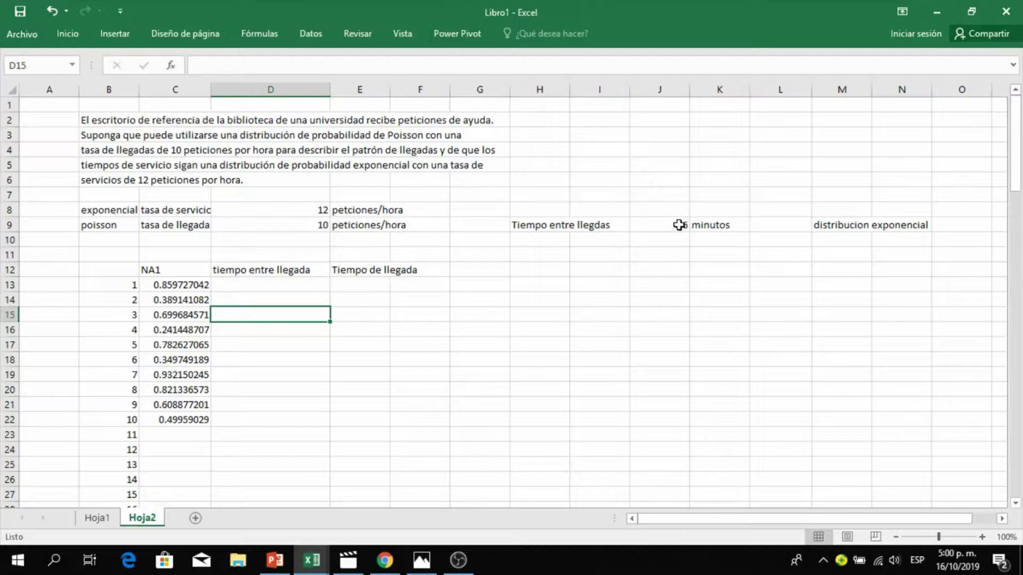
Set the time between arrivals in J9 to 6 minutes.
{"action": "left_click", "coordinate": [681, 225]}
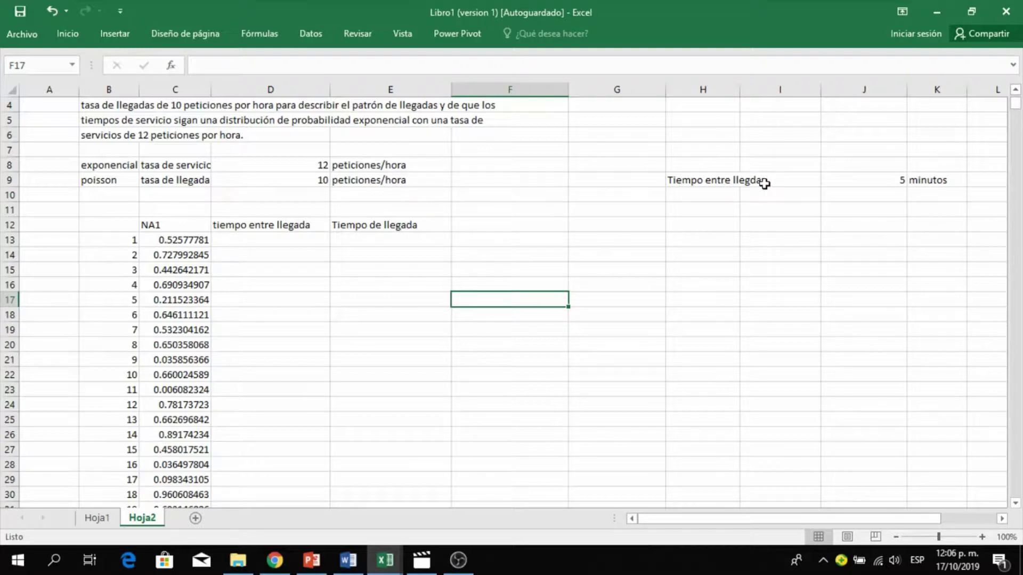
{"action": "left_click", "coordinate": [894, 180]}
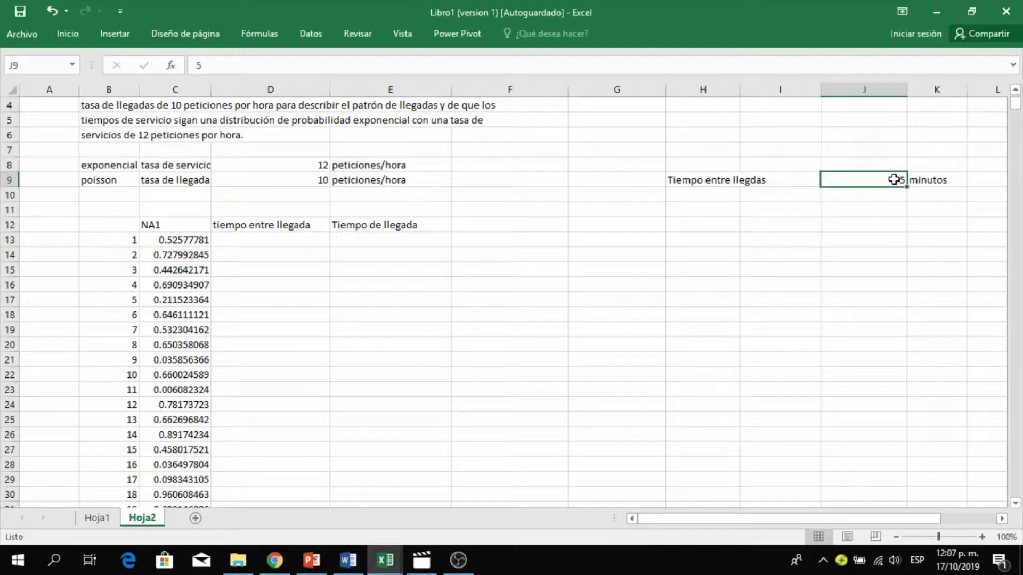
{"action": "type", "text": "6"}
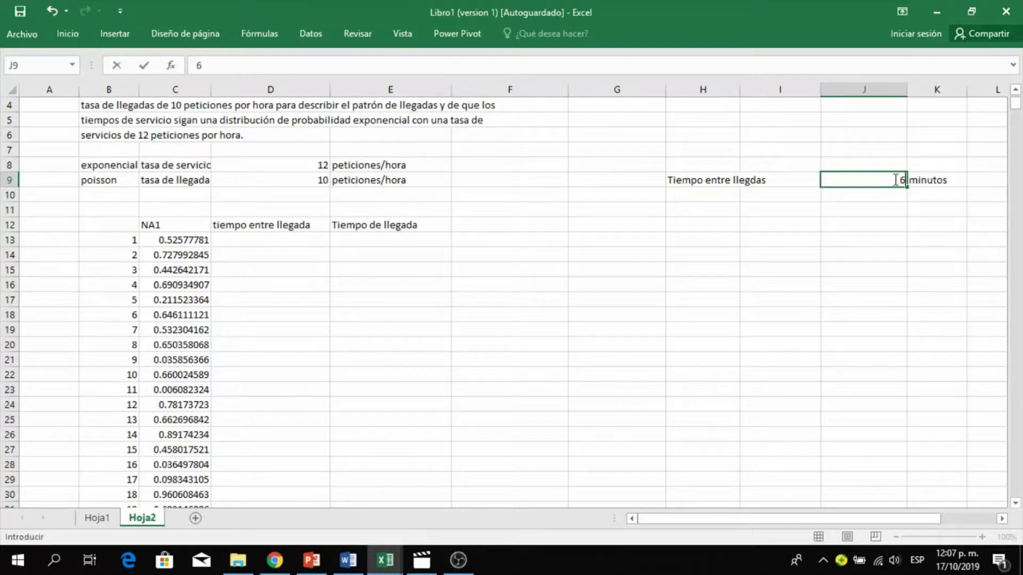
{"action": "key", "text": "Return"}
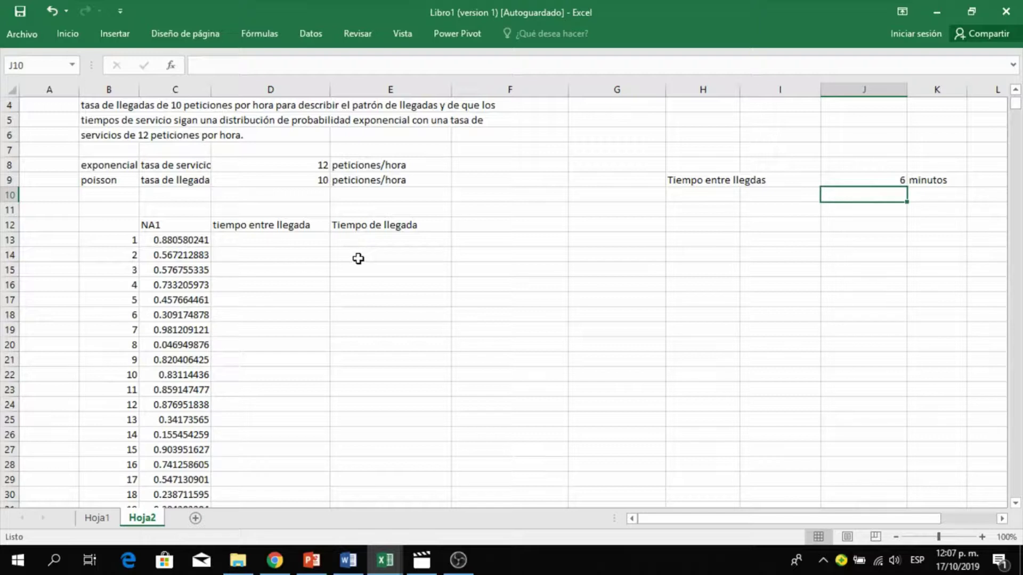
Calculate the first request's time between arrivals in D13 with the formula =-LN(C13)*$J$9.
{"action": "left_click", "coordinate": [271, 239]}
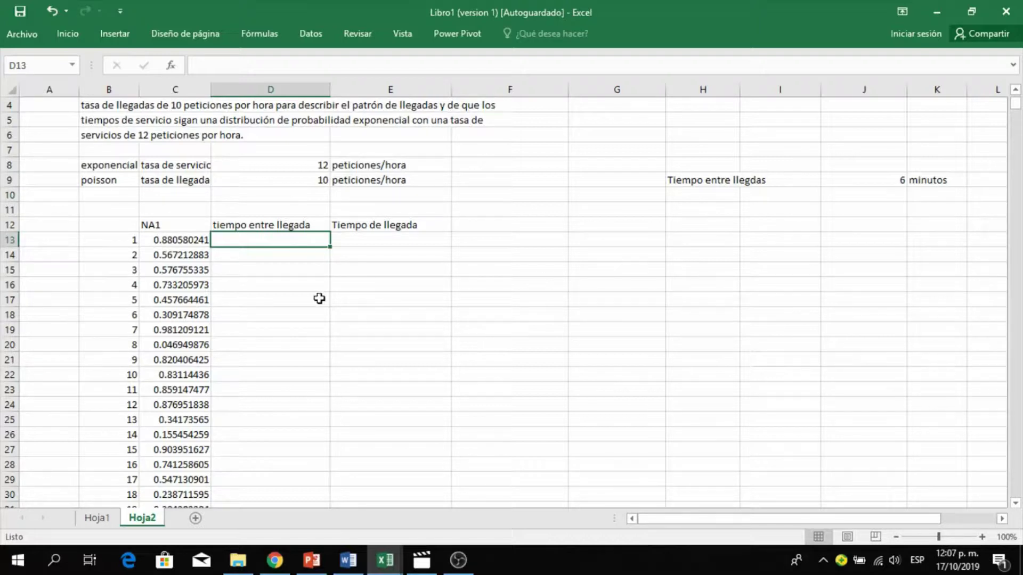
{"action": "scroll", "coordinate": [350, 333], "scroll_direction": "up", "scroll_amount": 1}
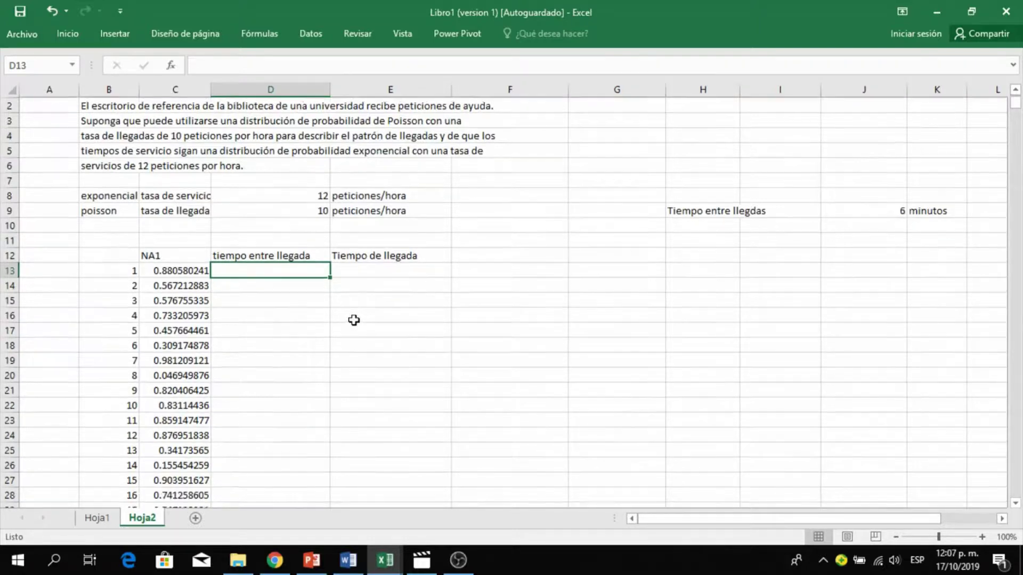
{"action": "scroll", "coordinate": [354, 319], "scroll_direction": "down", "scroll_amount": 1}
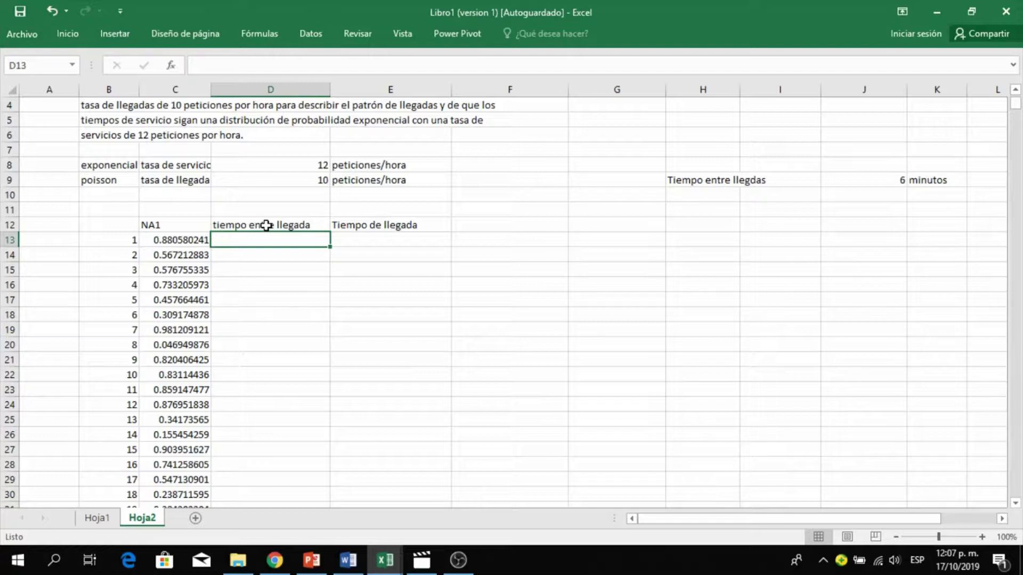
{"action": "type", "text": "="}
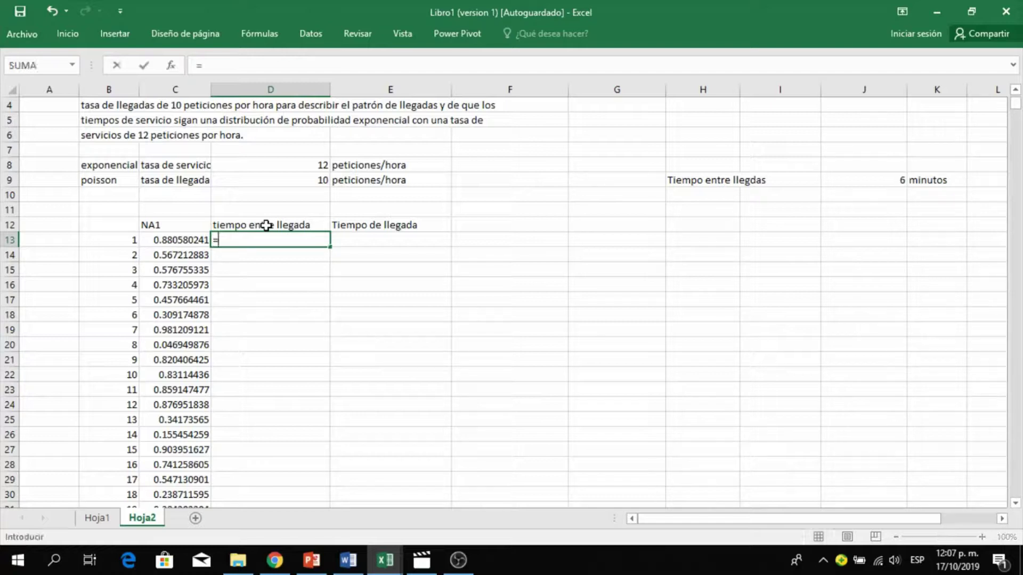
{"action": "type", "text": "-ln"}
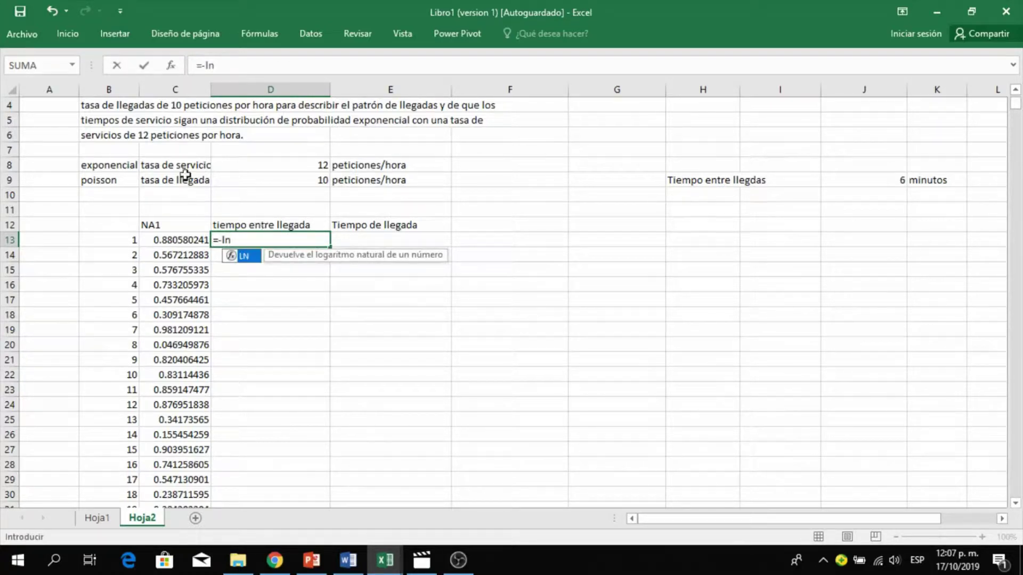
{"action": "key", "text": "Tab"}
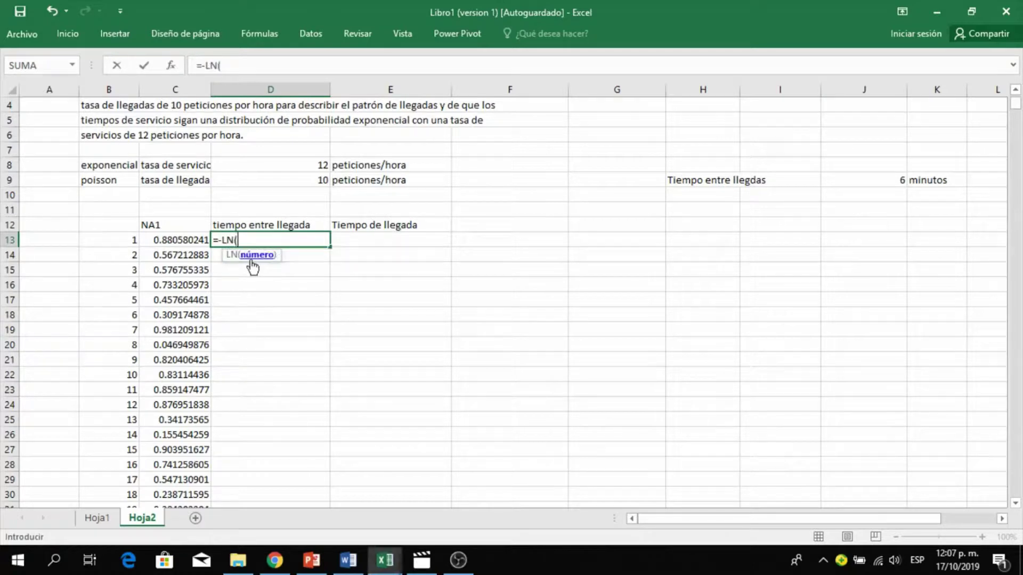
{"action": "left_click", "coordinate": [178, 239]}
{"action": "type", "text": ")"}
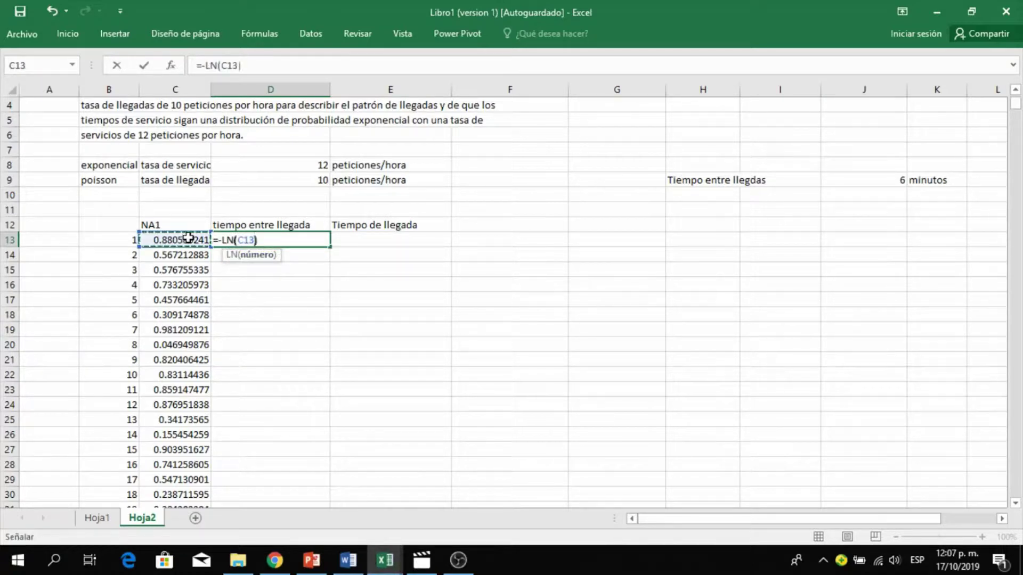
{"action": "type", "text": "*"}
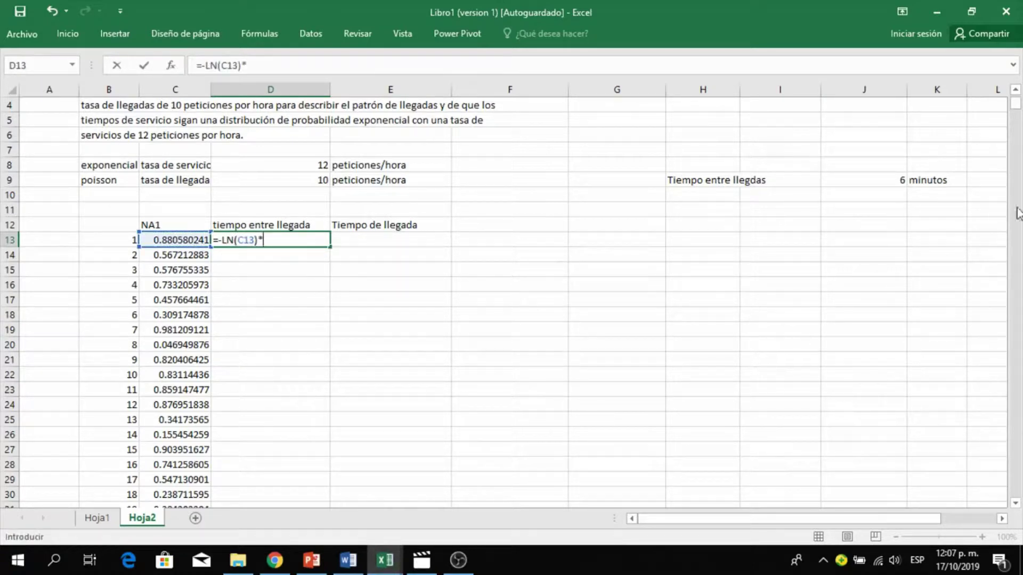
{"action": "left_click", "coordinate": [888, 179]}
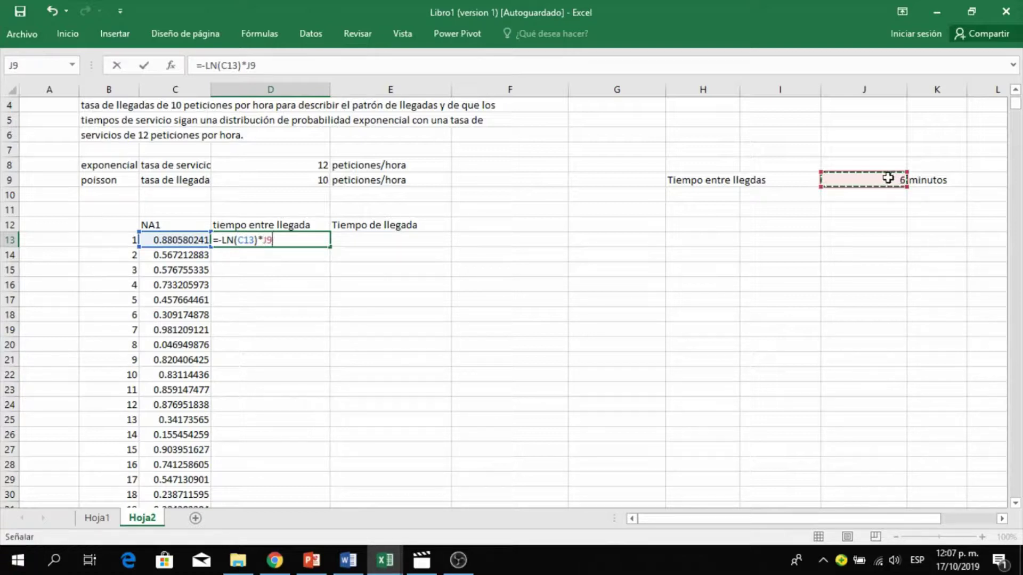
{"action": "key", "text": "F4"}
{"action": "key", "text": "Return"}
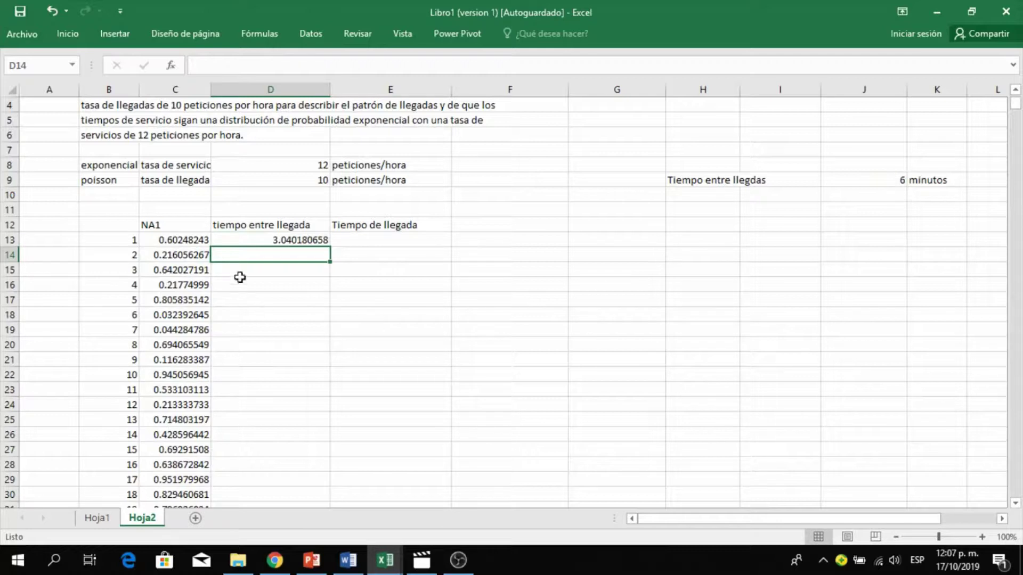
Fill the time-between-arrivals formula from D13 down to D22.
{"action": "left_click", "coordinate": [288, 240]}
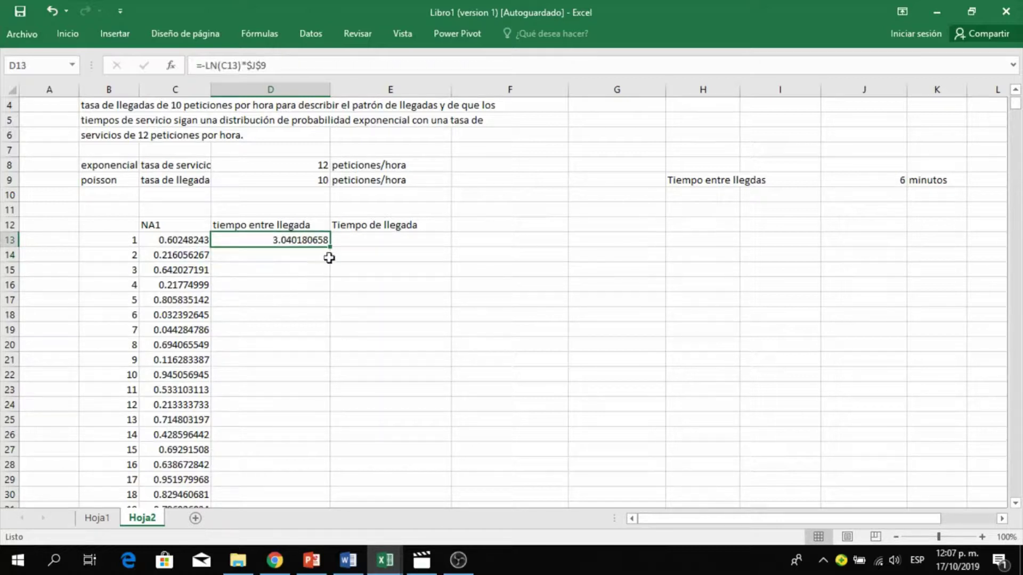
{"action": "left_click_drag", "start_coordinate": [331, 247], "coordinate": [309, 382]}
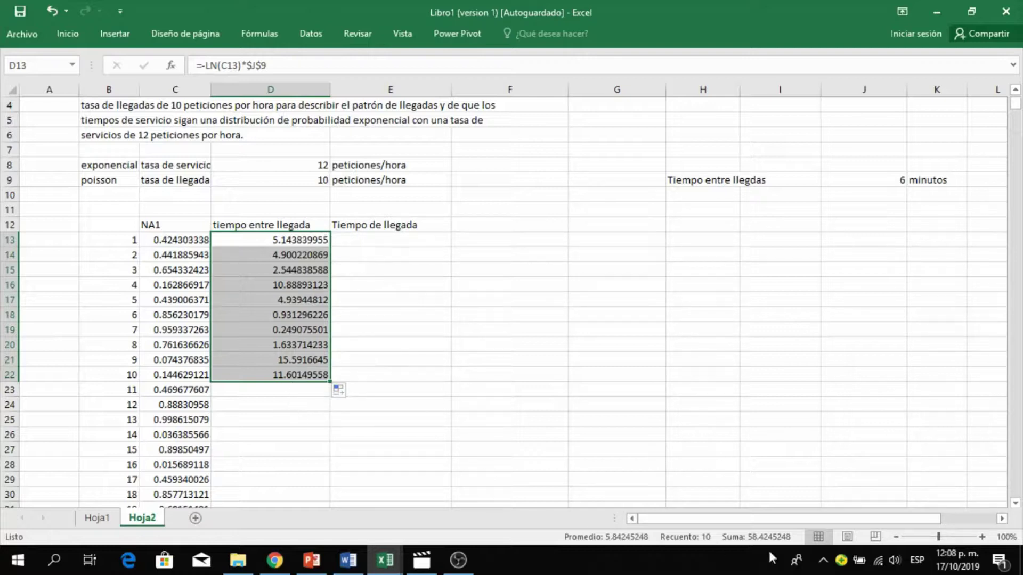
{"action": "left_click", "coordinate": [498, 392]}
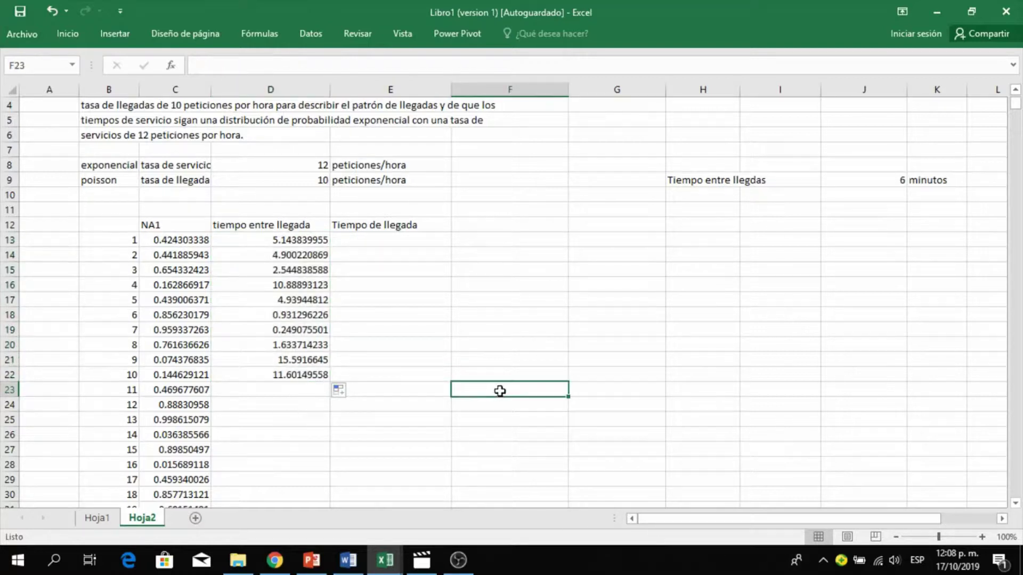
Recalculate the random numbers and check the average of the times between arrivals in D13:D22.
{"action": "left_click", "coordinate": [507, 283]}
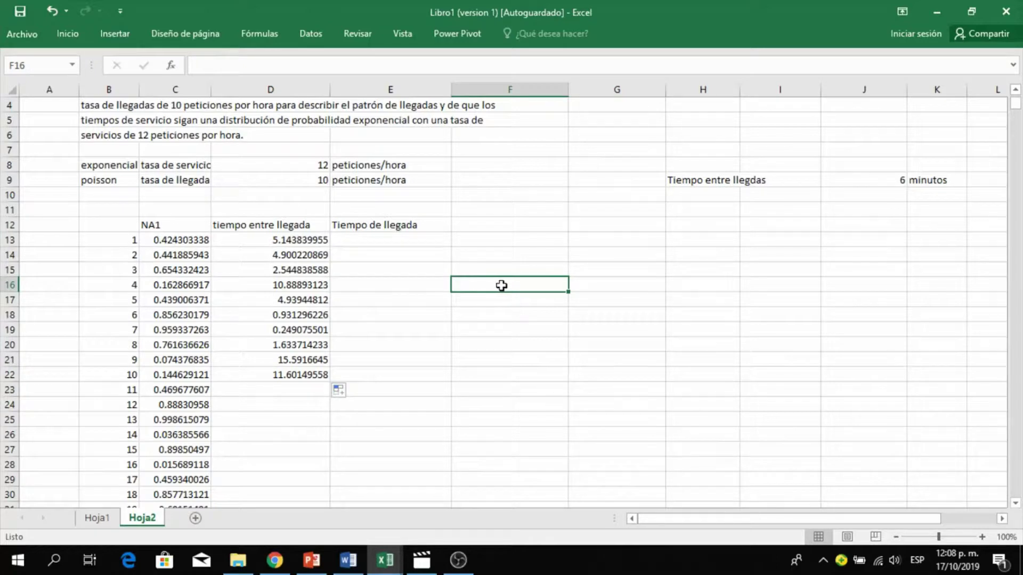
{"action": "key", "text": "F9"}
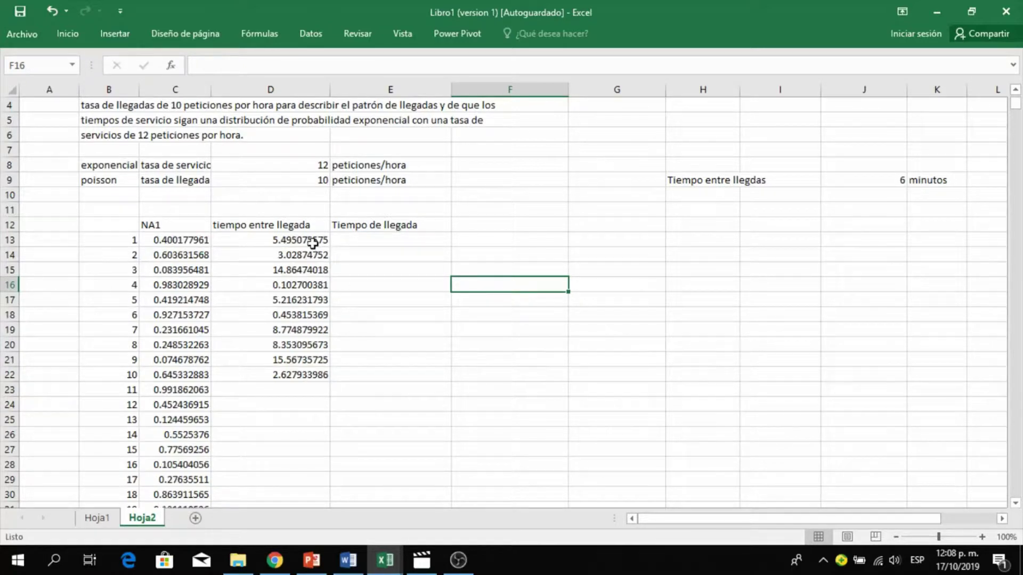
{"action": "left_click_drag", "start_coordinate": [313, 244], "coordinate": [291, 374]}
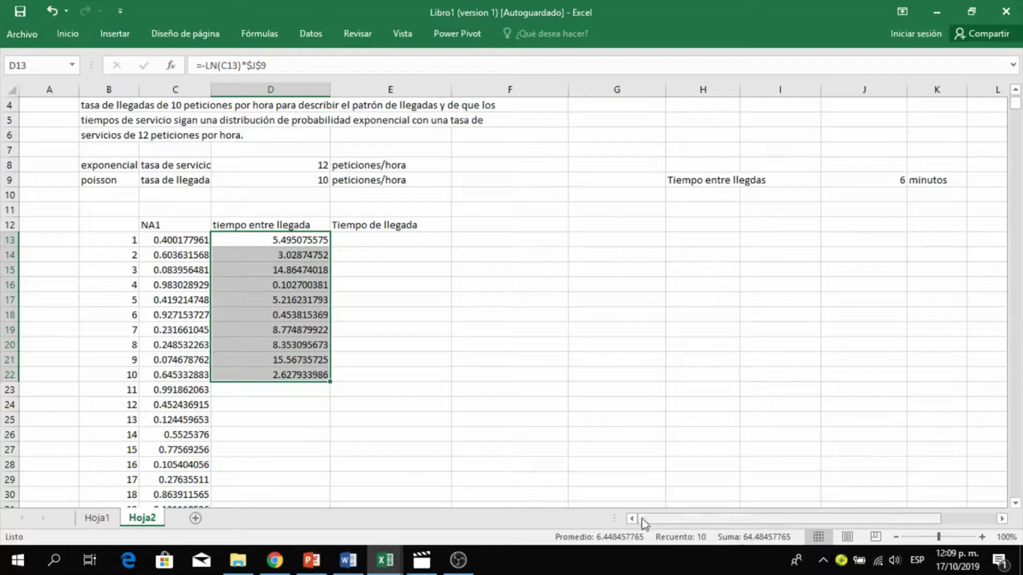
Examine the times between arrivals of the first five requests in D13:D17.
{"action": "left_click", "coordinate": [292, 234]}
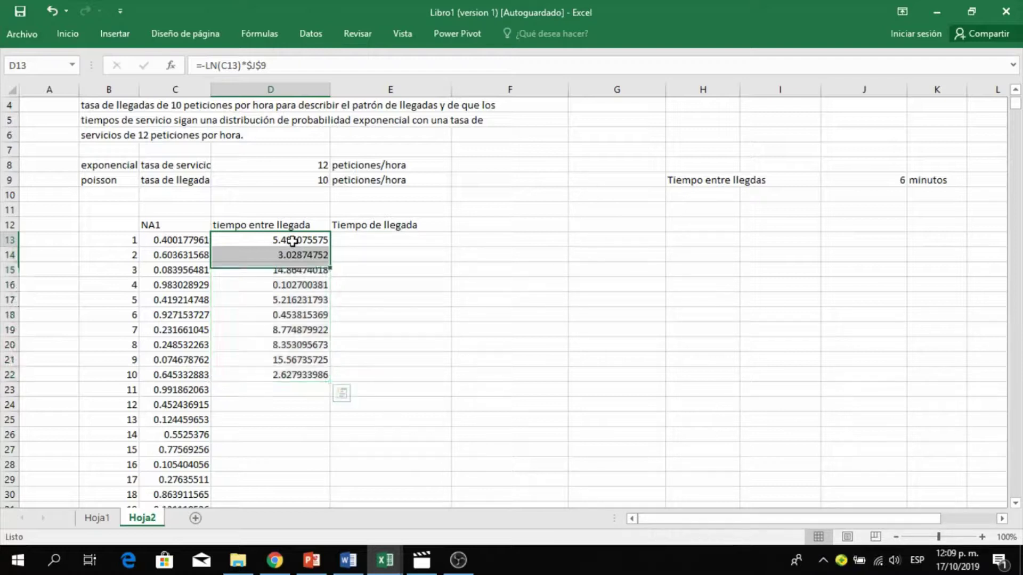
{"action": "left_click", "coordinate": [292, 258]}
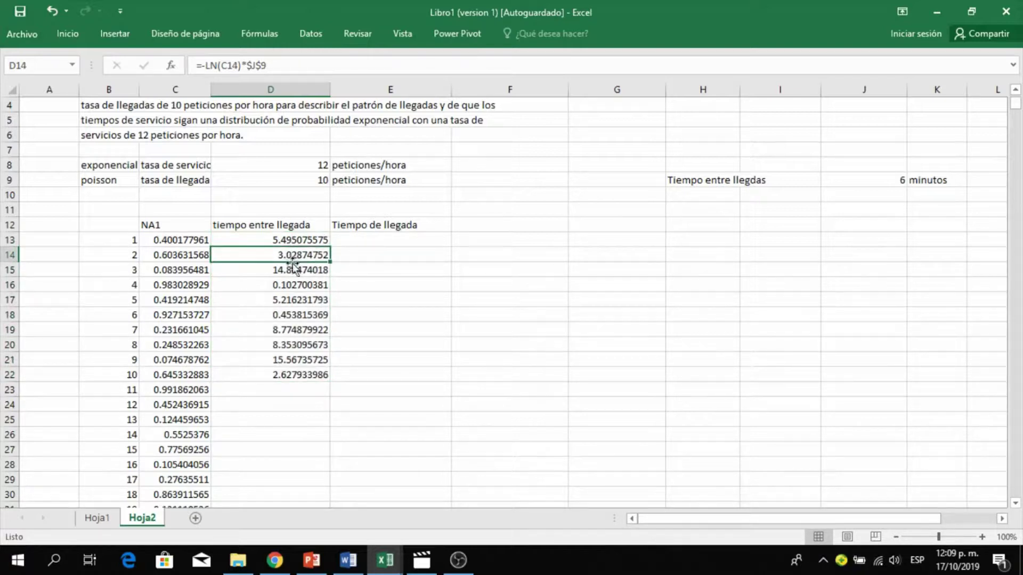
{"action": "left_click", "coordinate": [294, 272]}
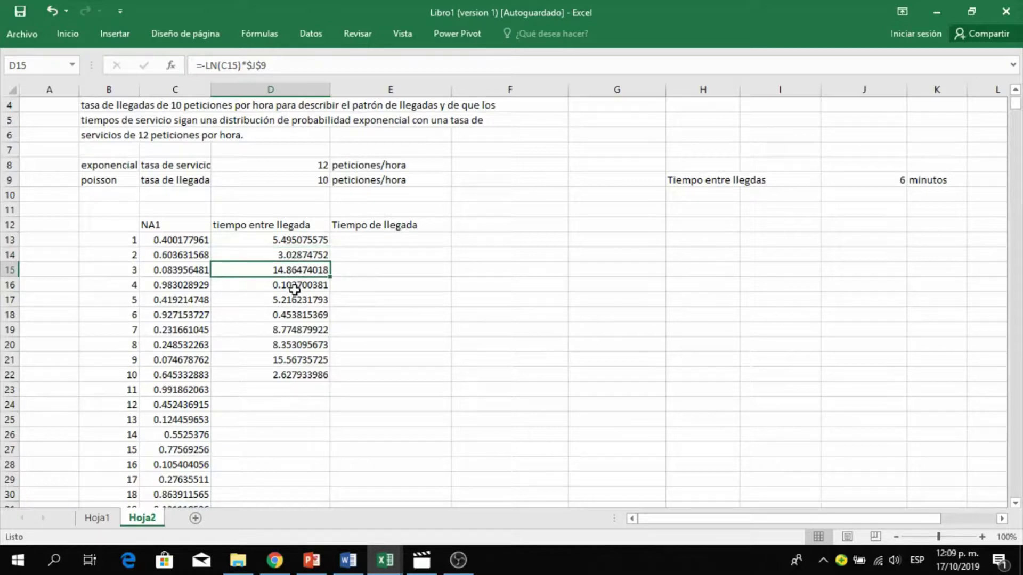
{"action": "left_click", "coordinate": [295, 287]}
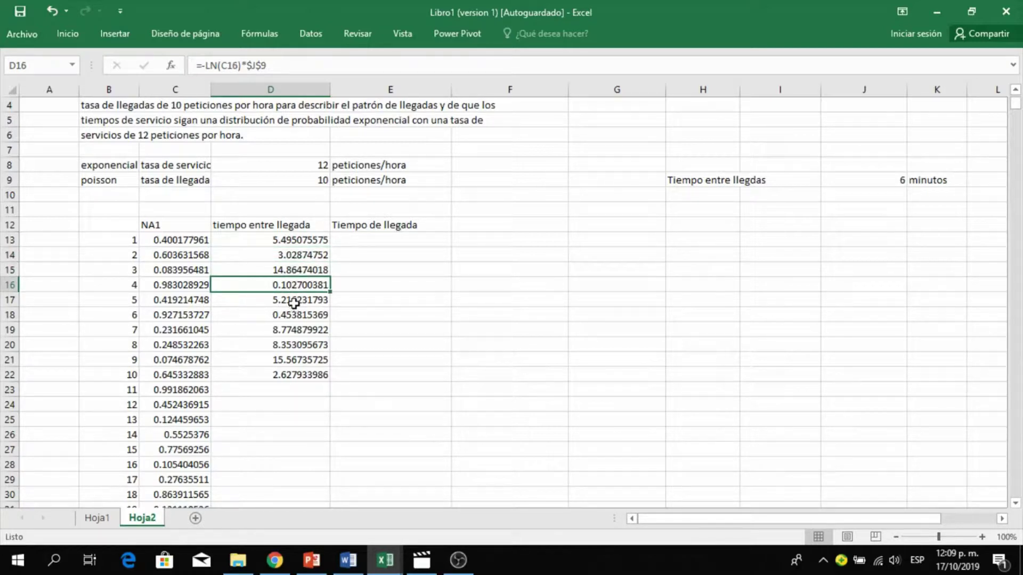
{"action": "left_click", "coordinate": [294, 302]}
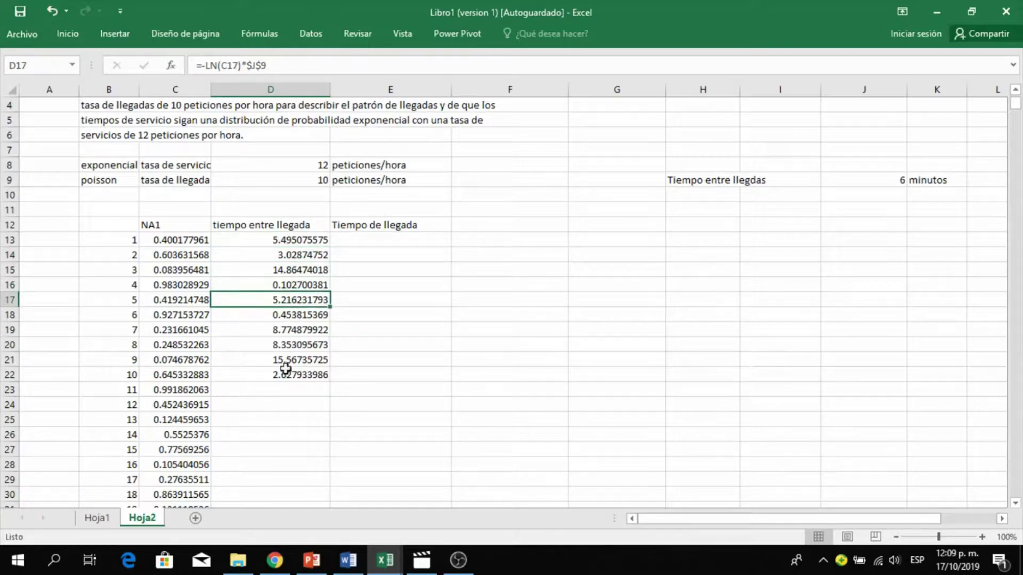
Format the times between arrivals in D13:D22 with two decimal places and center them.
{"action": "left_click_drag", "start_coordinate": [299, 239], "coordinate": [294, 378]}
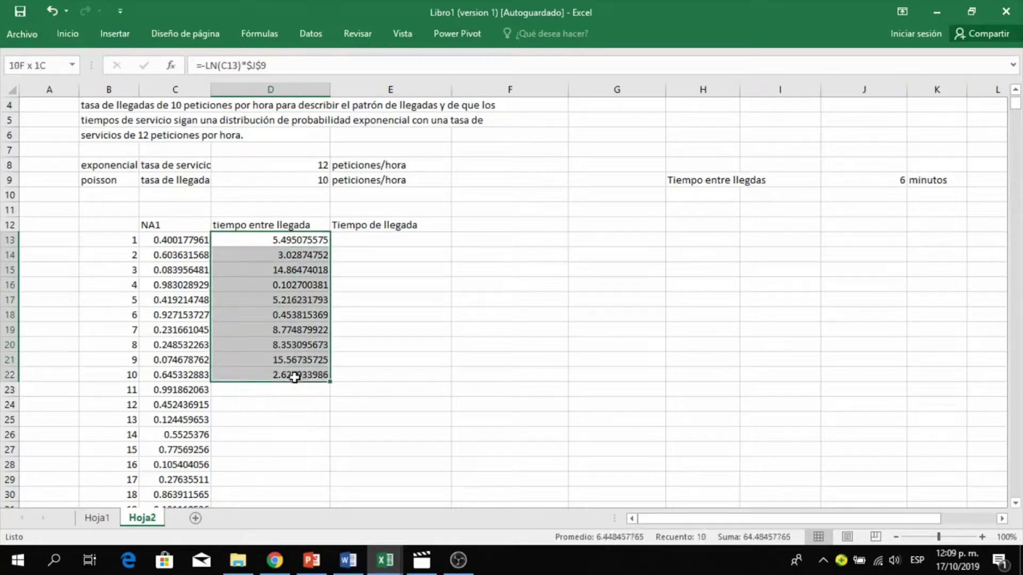
{"action": "left_click", "coordinate": [68, 34]}
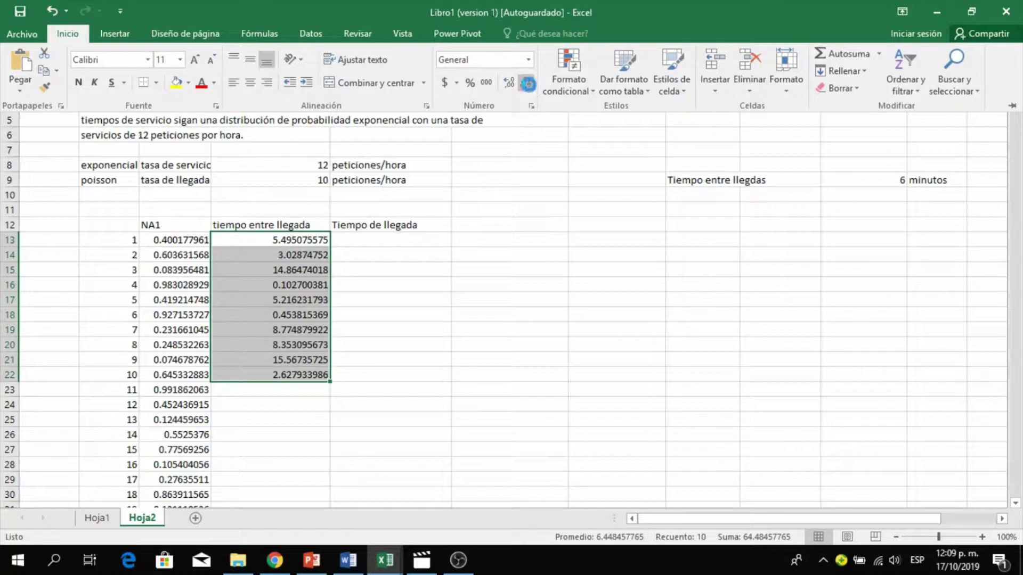
{"action": "left_click", "coordinate": [530, 86]}
{"action": "left_click", "coordinate": [529, 85]}
{"action": "left_click", "coordinate": [529, 85]}
{"action": "left_click", "coordinate": [530, 85]}
{"action": "left_click", "coordinate": [529, 85]}
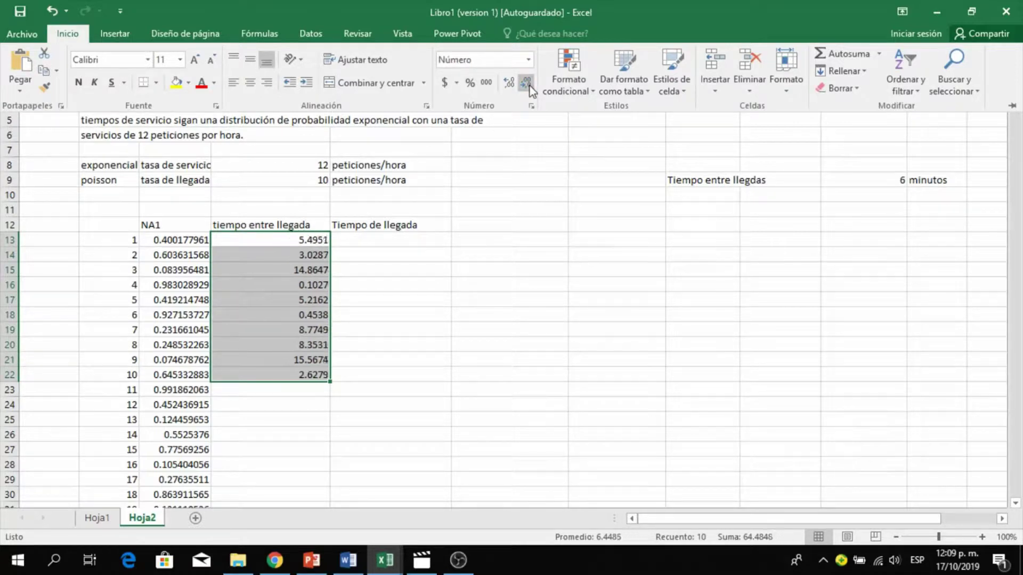
{"action": "left_click", "coordinate": [530, 86]}
{"action": "left_click", "coordinate": [530, 86]}
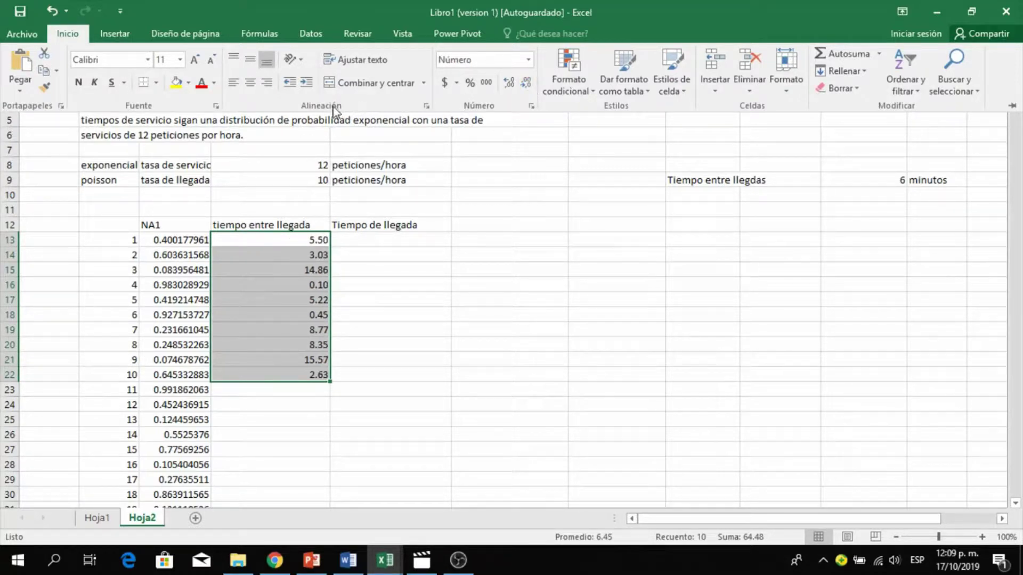
{"action": "left_click", "coordinate": [254, 85]}
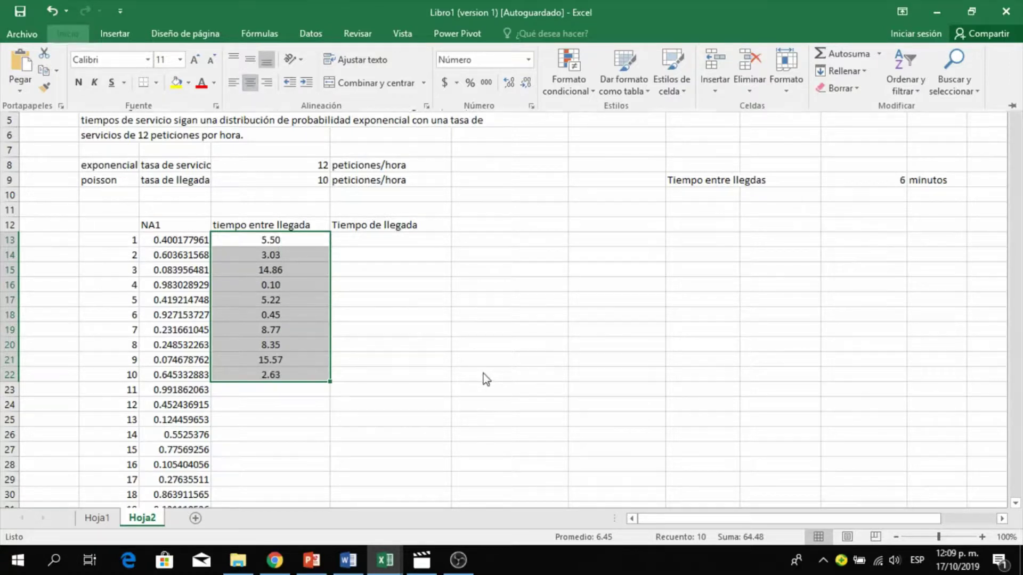
Set the first request's arrival time in E13 to its time between arrivals with the formula =+D13.
{"action": "left_click", "coordinate": [286, 241]}
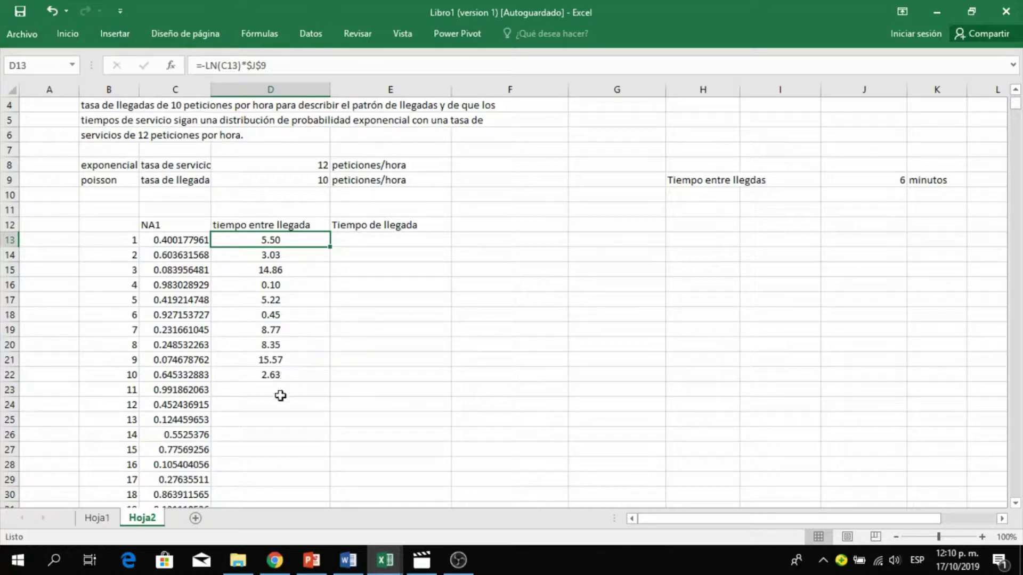
{"action": "left_click", "coordinate": [376, 240]}
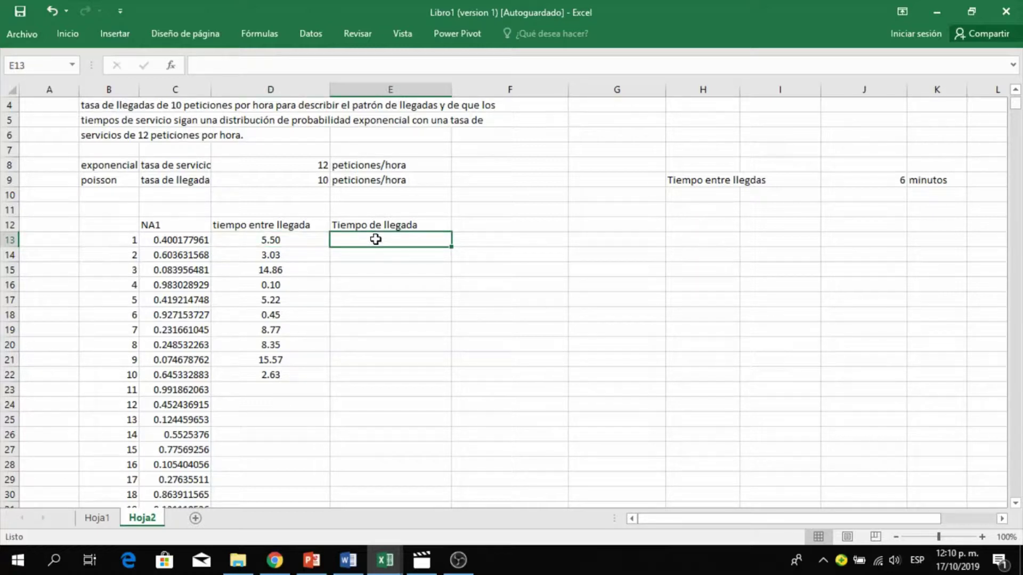
{"action": "double_click", "coordinate": [375, 240]}
{"action": "left_click", "coordinate": [280, 241]}
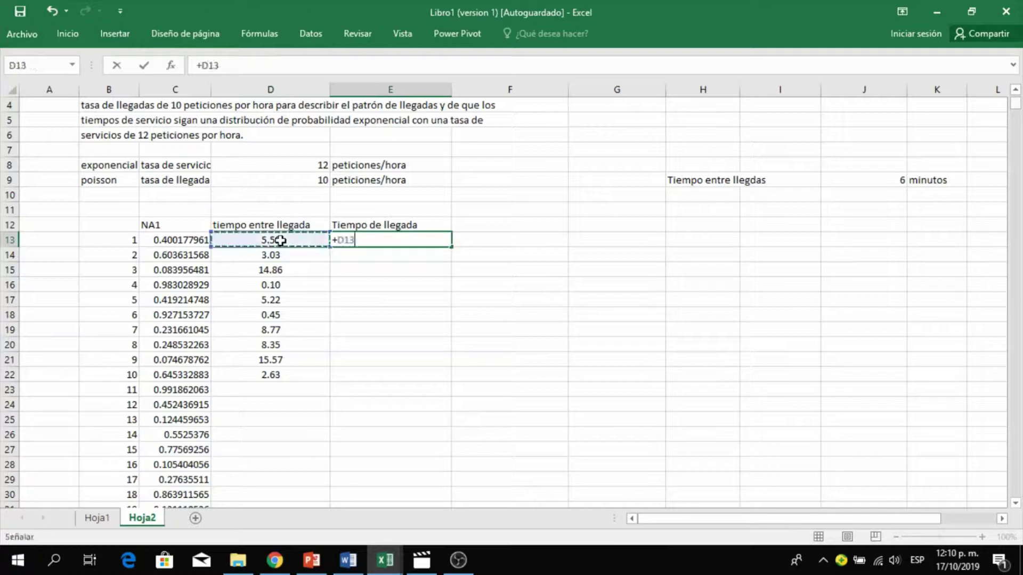
{"action": "key", "text": "Return"}
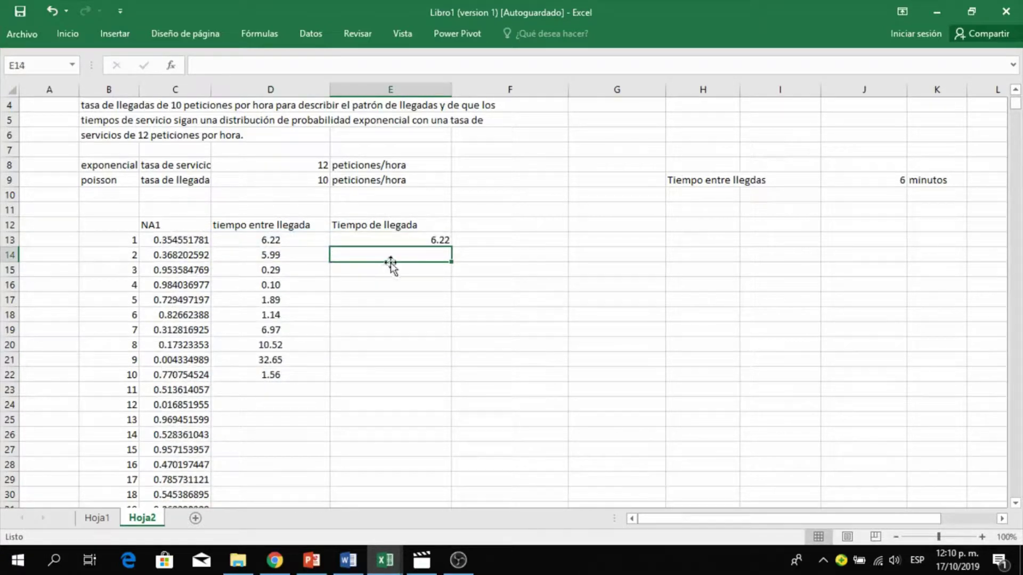
Calculate the second request's arrival time in E14 with =+D14+E13 and fill the formula down to E22.
{"action": "type", "text": "+"}
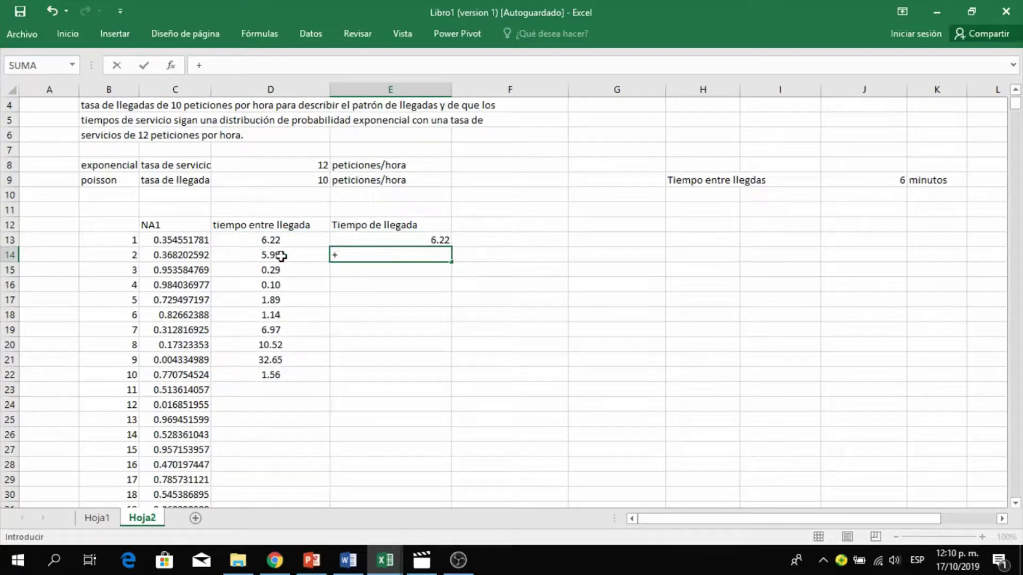
{"action": "left_click", "coordinate": [281, 256]}
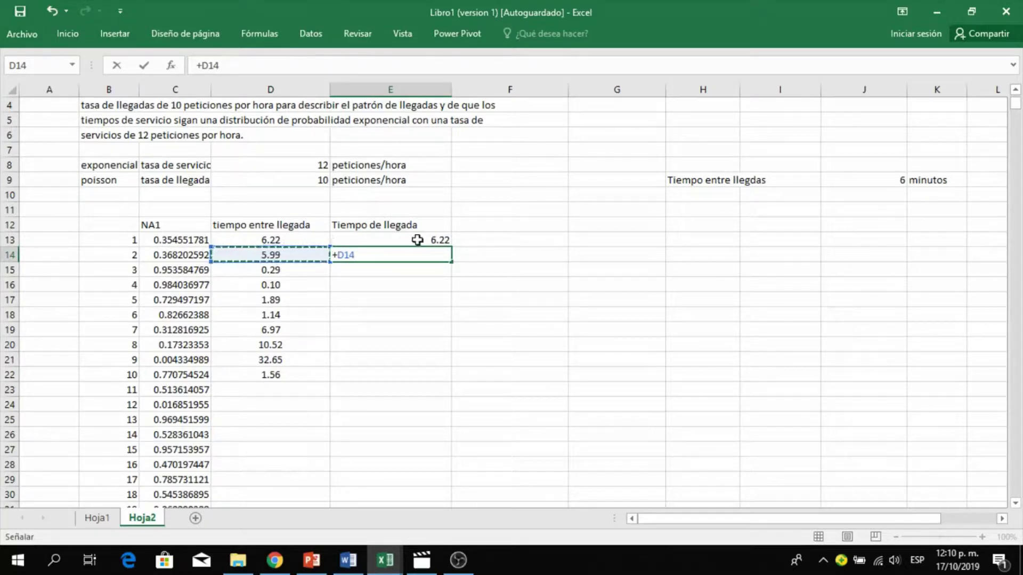
{"action": "type", "text": "+"}
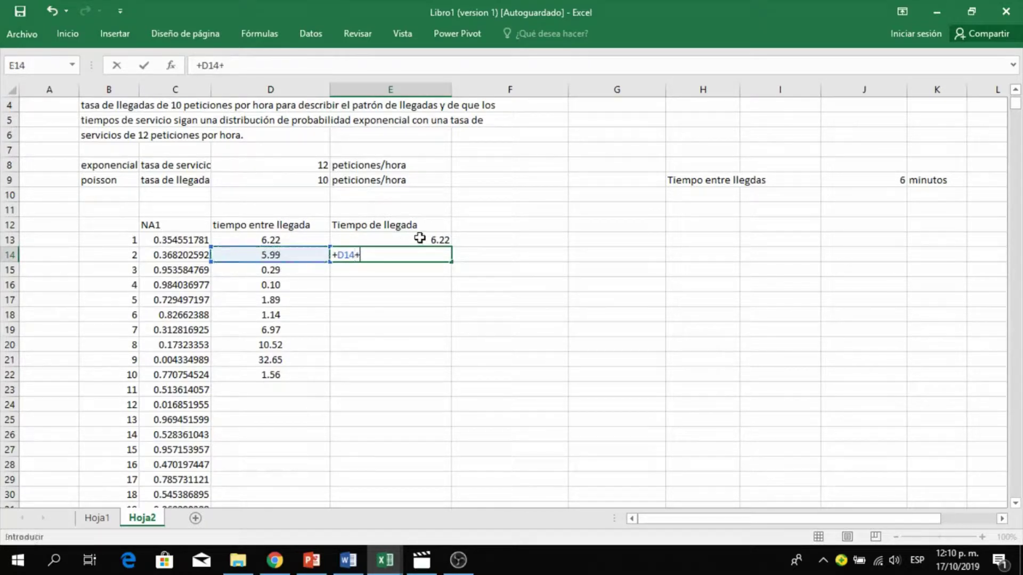
{"action": "left_click", "coordinate": [418, 241]}
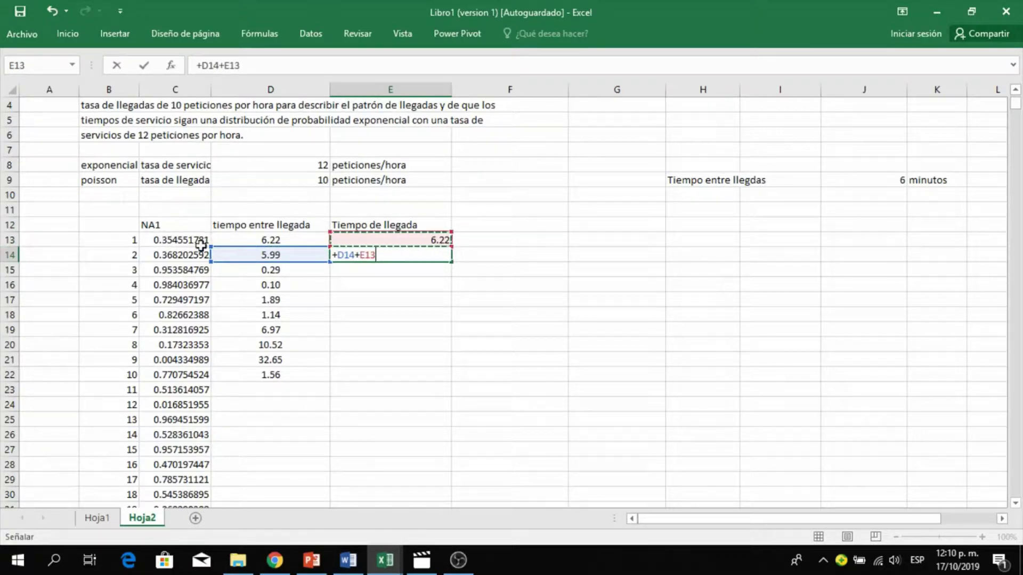
{"action": "key", "text": "Return"}
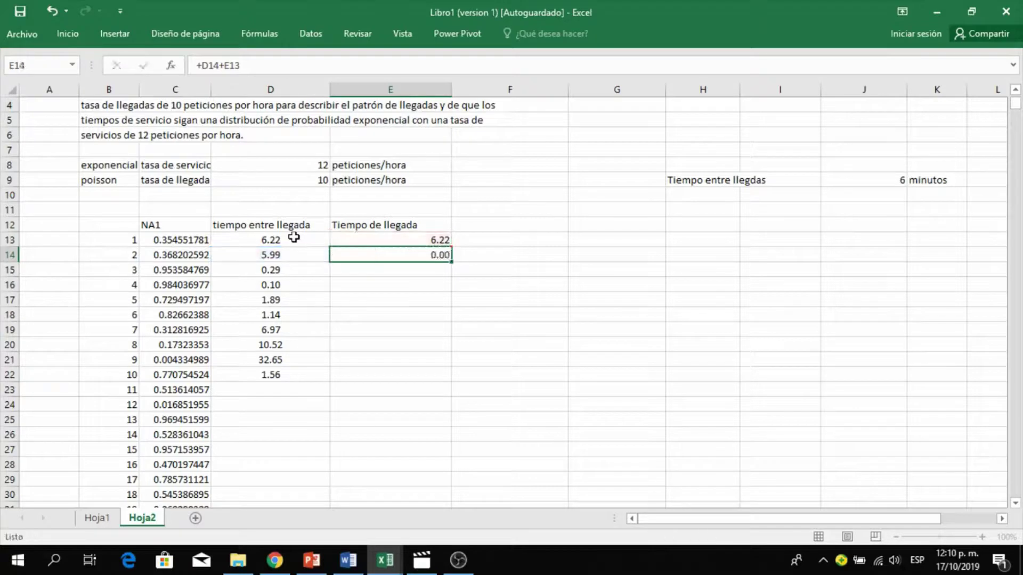
{"action": "left_click", "coordinate": [440, 254]}
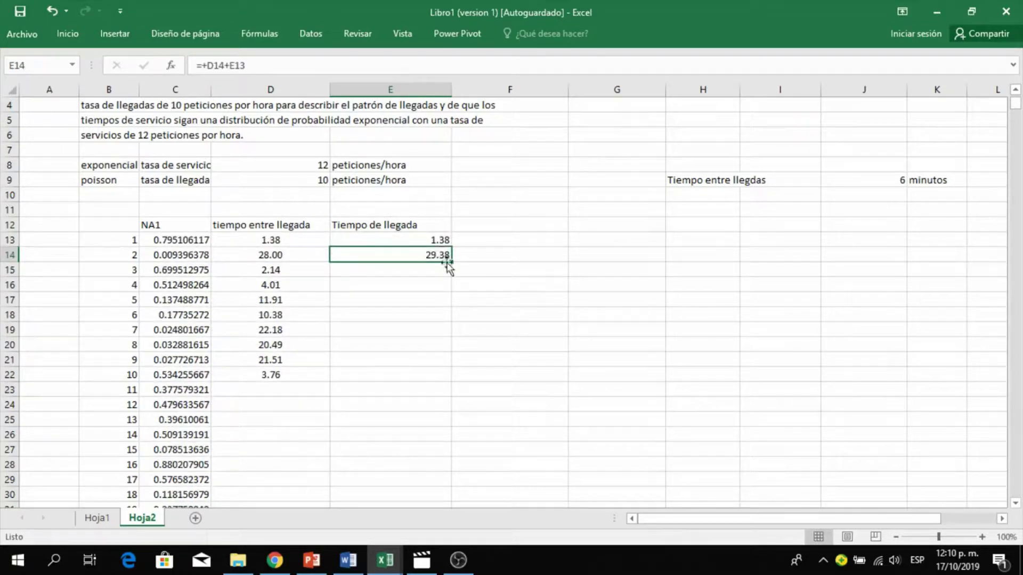
{"action": "left_click_drag", "start_coordinate": [454, 263], "coordinate": [446, 368]}
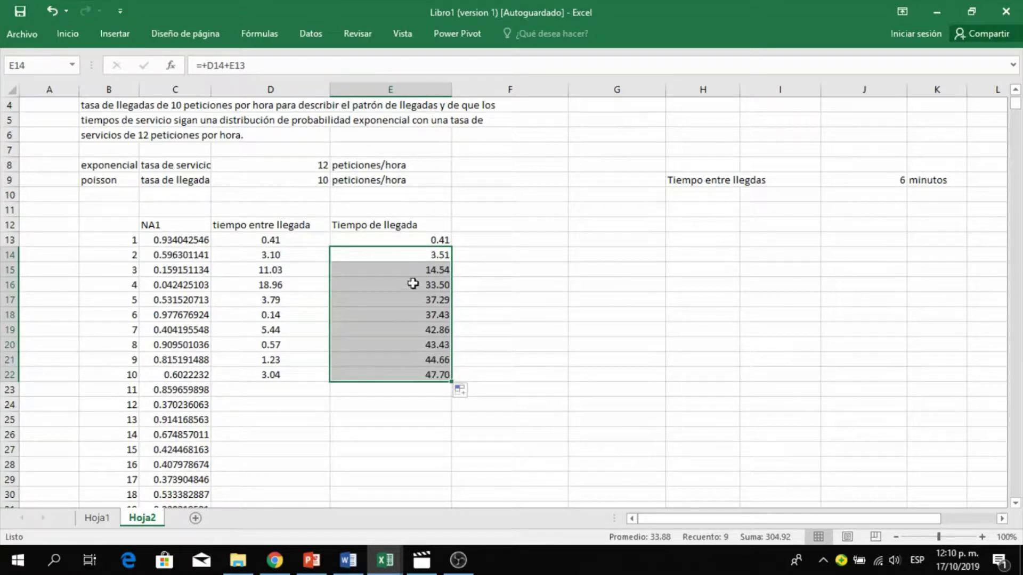
{"action": "left_click", "coordinate": [440, 255]}
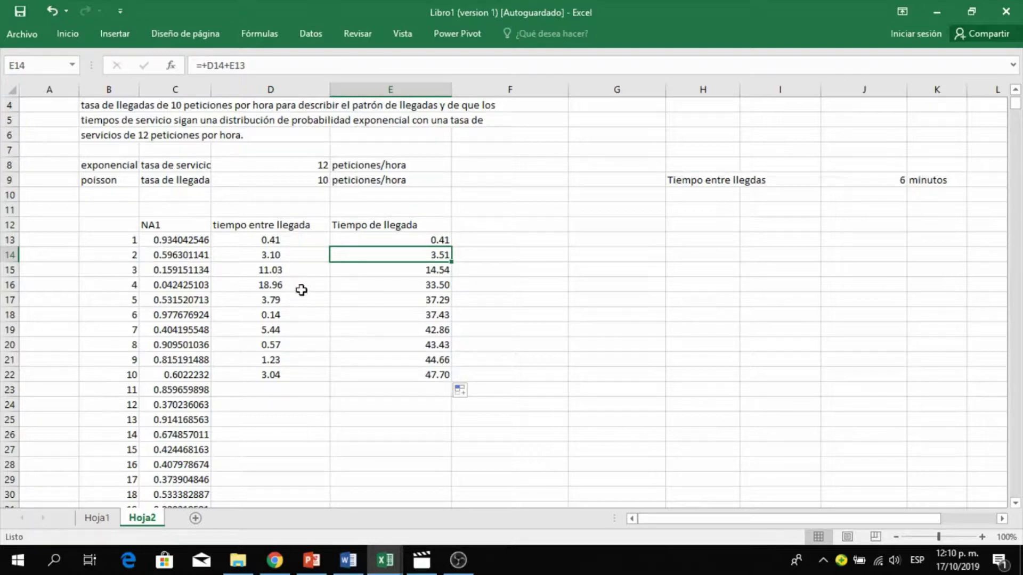
Center the mean time between arrivals in J9.
{"action": "left_click", "coordinate": [892, 176]}
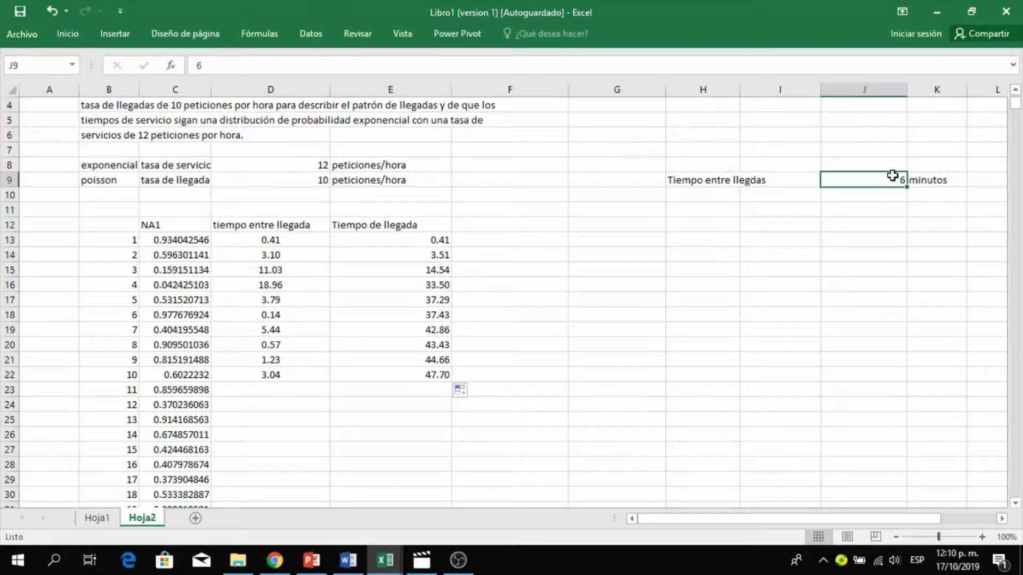
{"action": "left_click", "coordinate": [67, 34]}
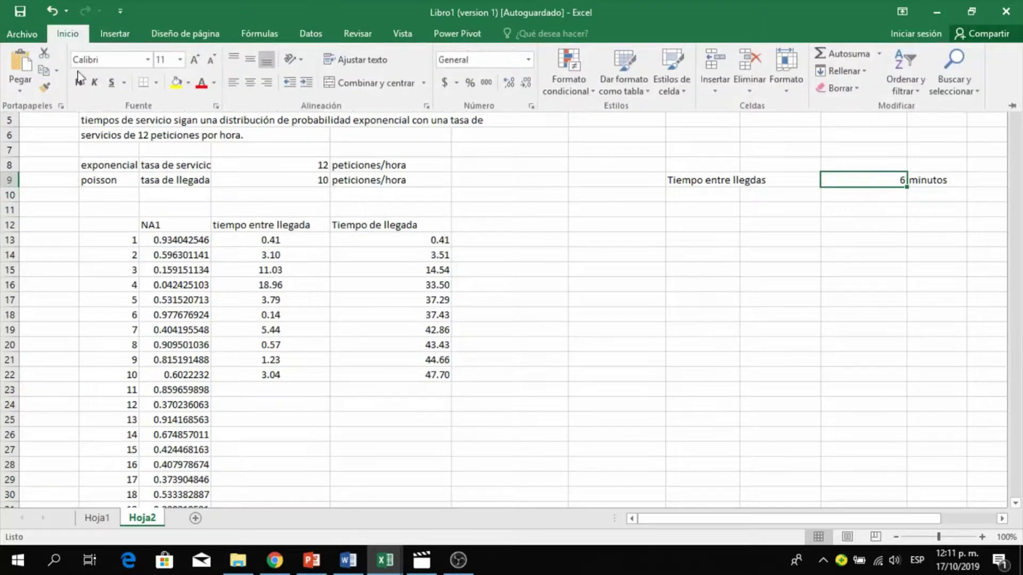
{"action": "left_click", "coordinate": [249, 82]}
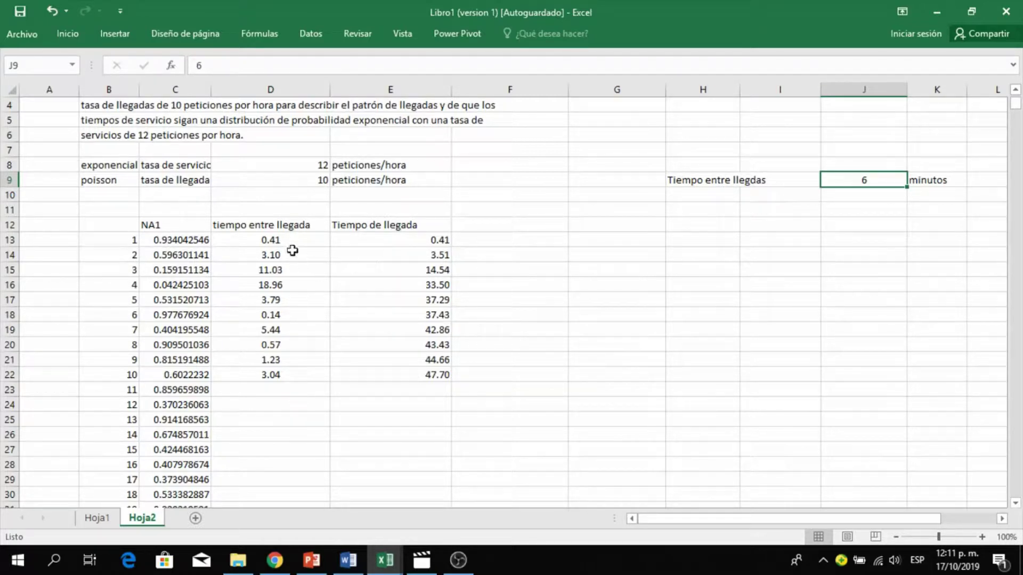
Center the arrival times in E13:E22.
{"action": "left_click", "coordinate": [282, 239]}
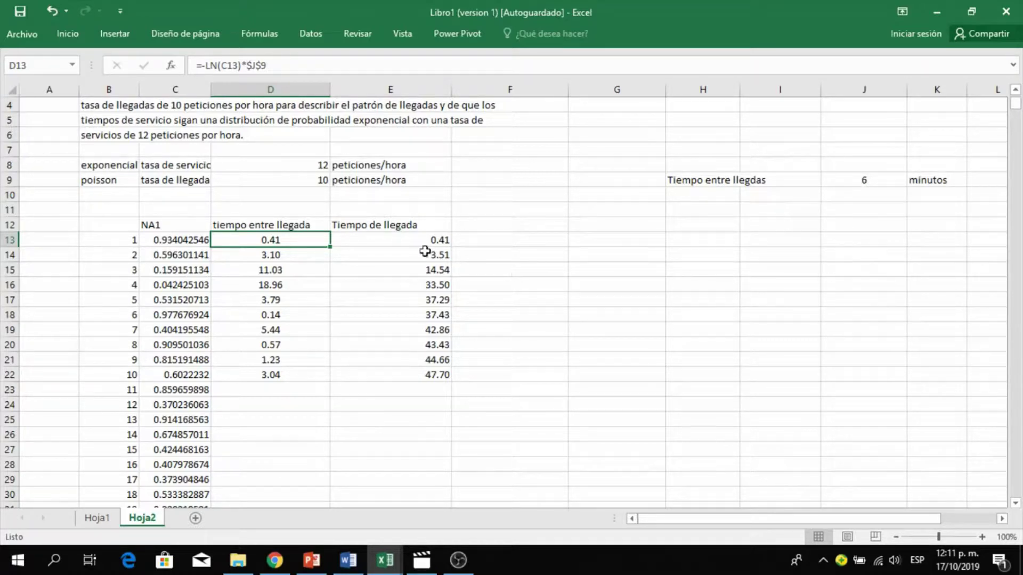
{"action": "left_click_drag", "start_coordinate": [373, 237], "coordinate": [360, 373]}
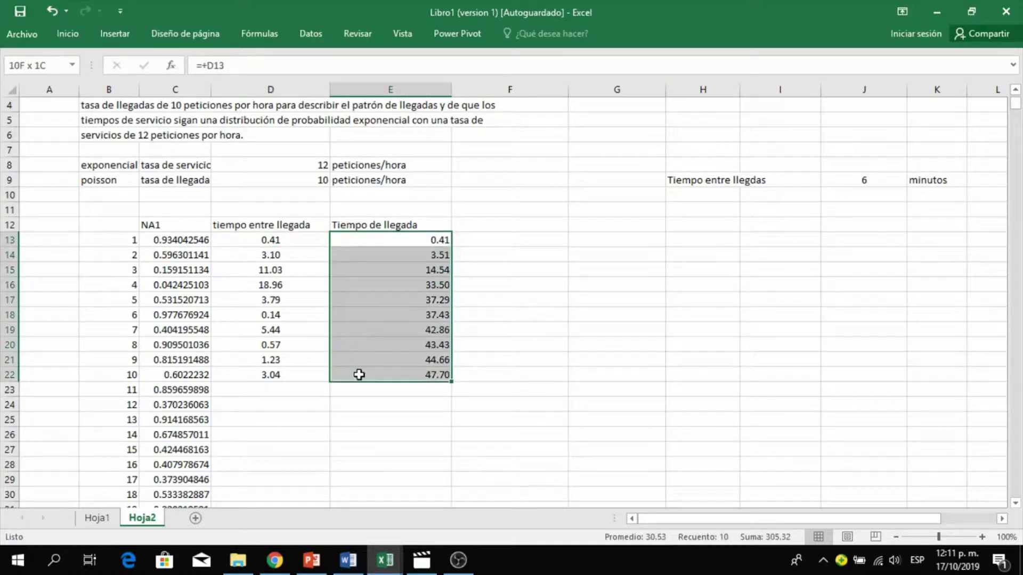
{"action": "left_click", "coordinate": [67, 35]}
{"action": "left_click", "coordinate": [249, 86]}
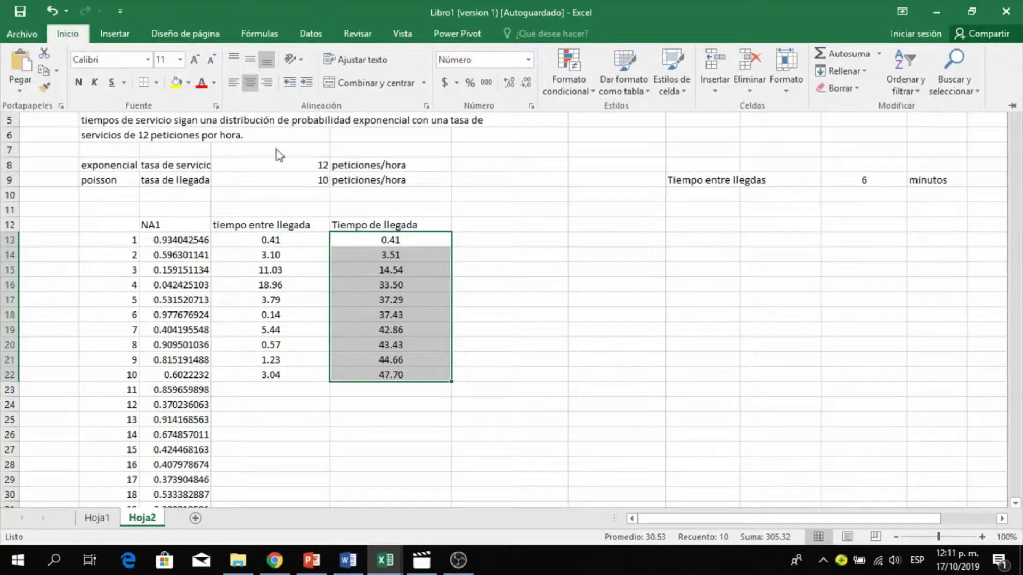
{"action": "left_click", "coordinate": [525, 300]}
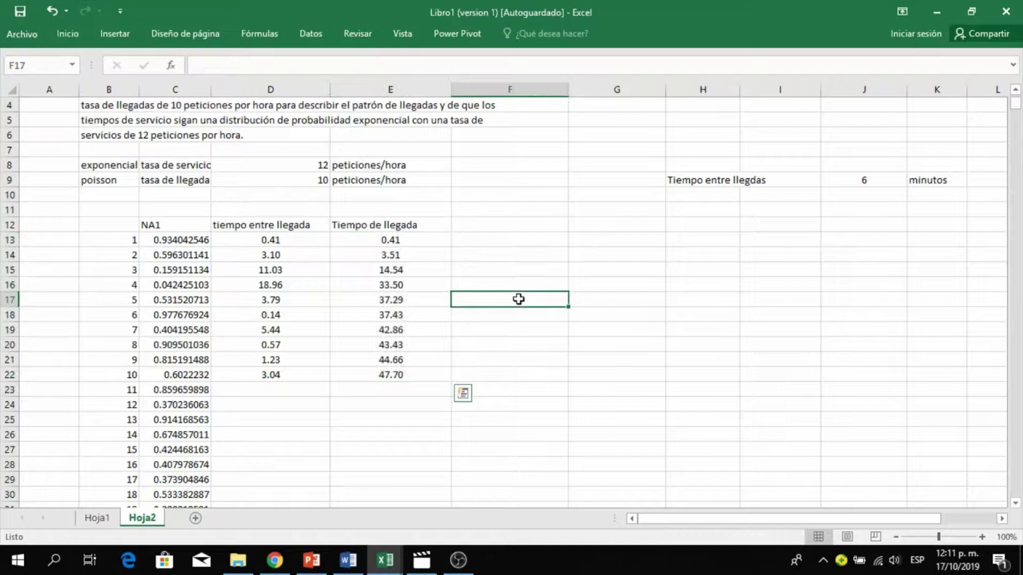
Add the header NA2 in F12 and generate random numbers in F13:F22 with the formula =ALEATORIO().
{"action": "left_click", "coordinate": [521, 227]}
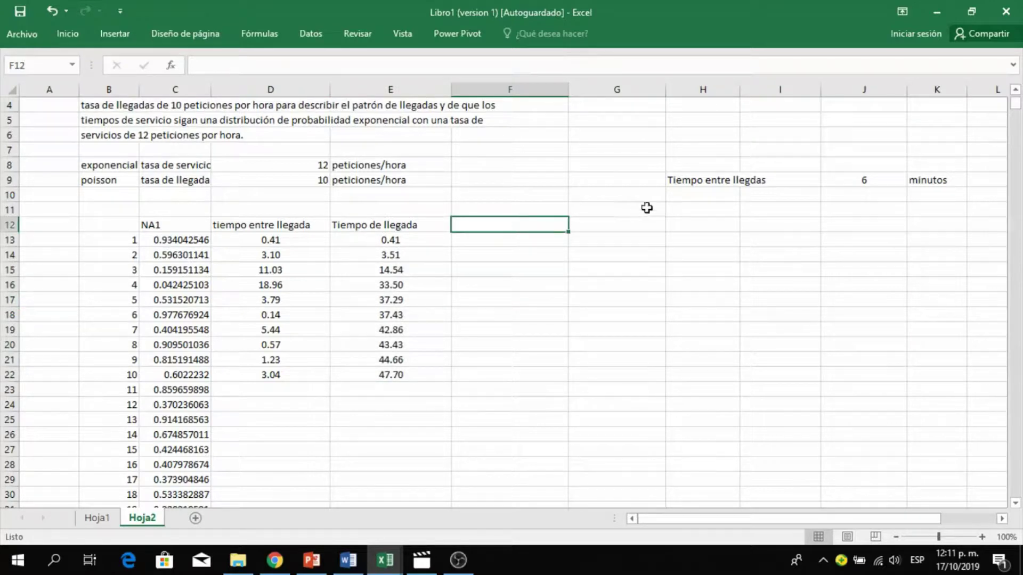
{"action": "type", "text": "NA2"}
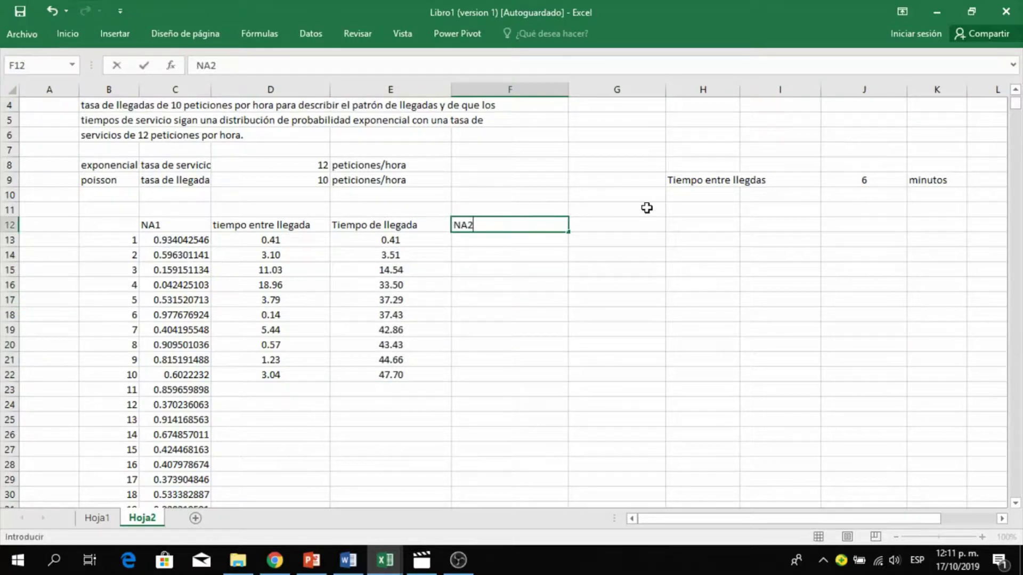
{"action": "left_click", "coordinate": [488, 241]}
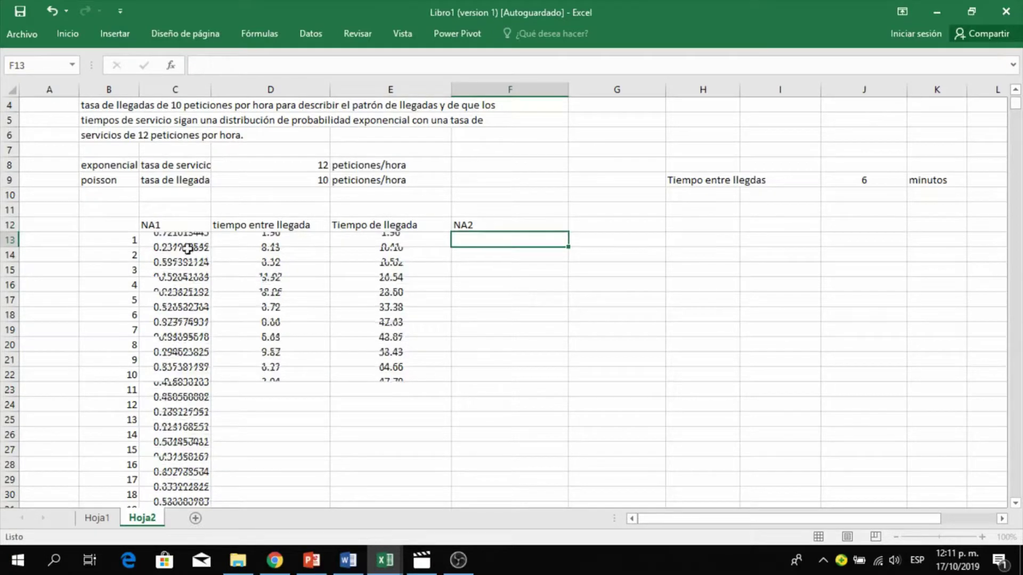
{"action": "type", "text": "=aleato"}
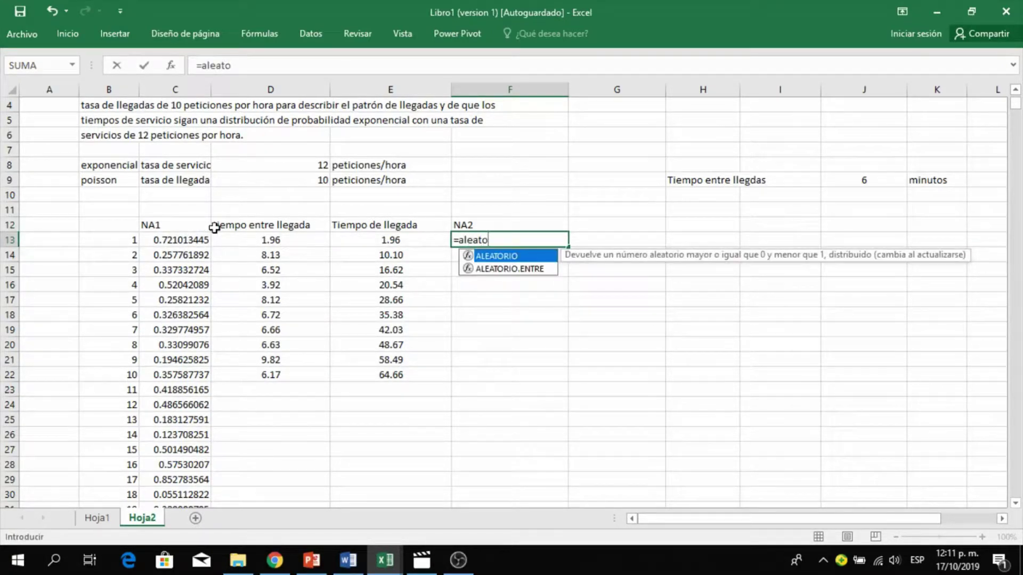
{"action": "type", "text": "r"}
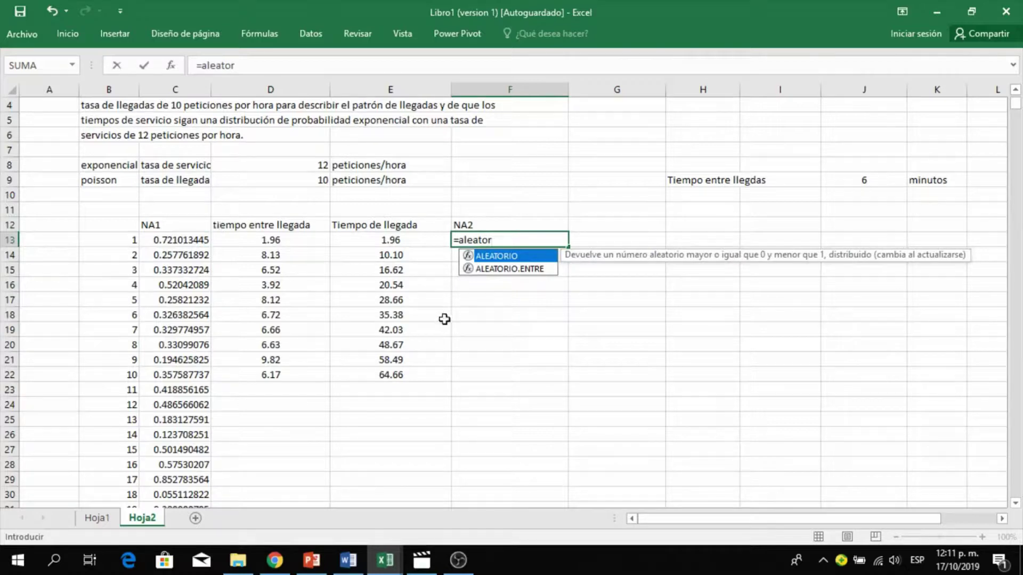
{"action": "double_click", "coordinate": [510, 256]}
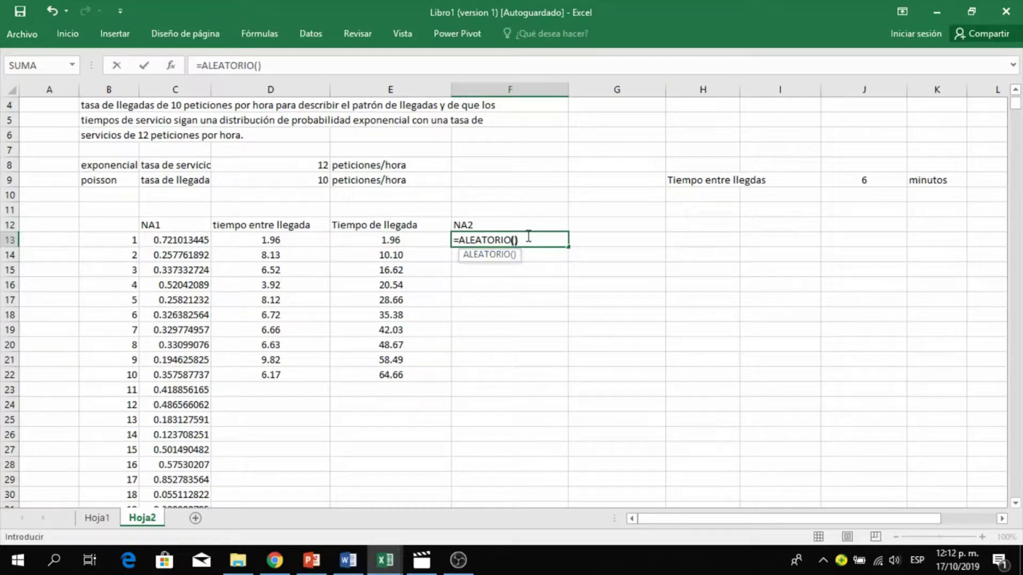
{"action": "type", "text": ")"}
{"action": "key", "text": "Return"}
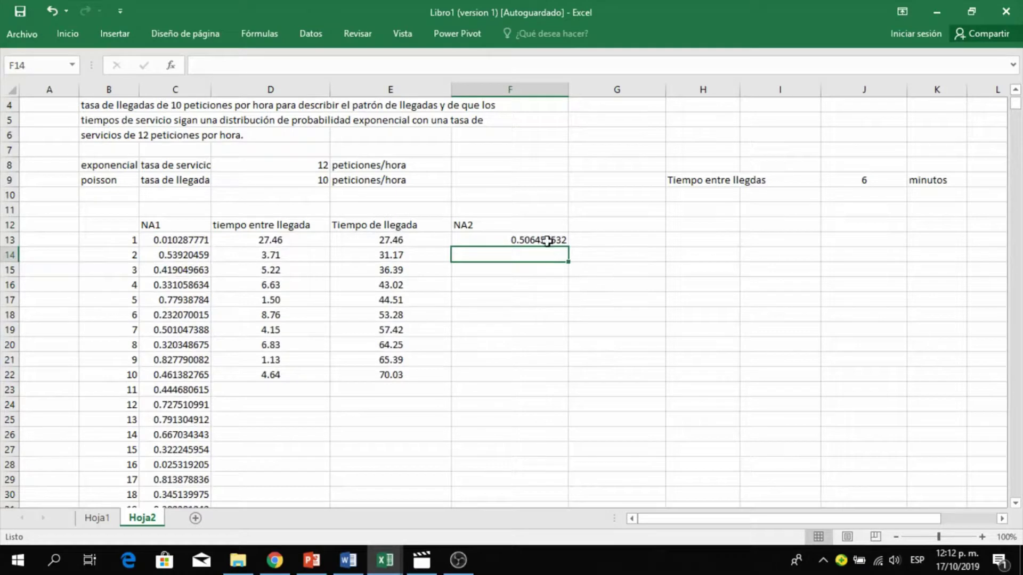
{"action": "left_click", "coordinate": [547, 241]}
{"action": "left_click_drag", "start_coordinate": [568, 248], "coordinate": [566, 379]}
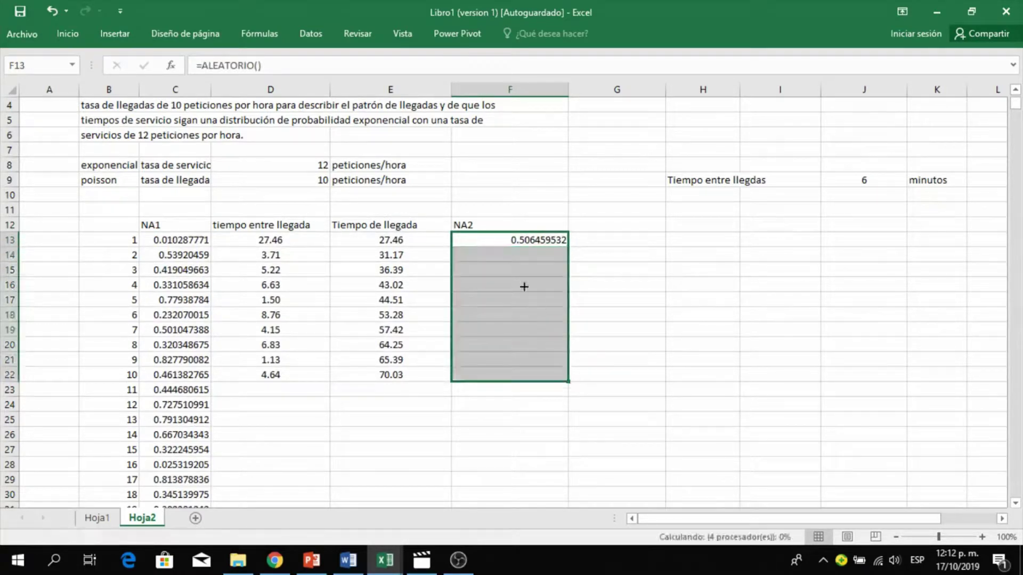
Center the table's header row across C12:K12.
{"action": "left_click", "coordinate": [505, 224]}
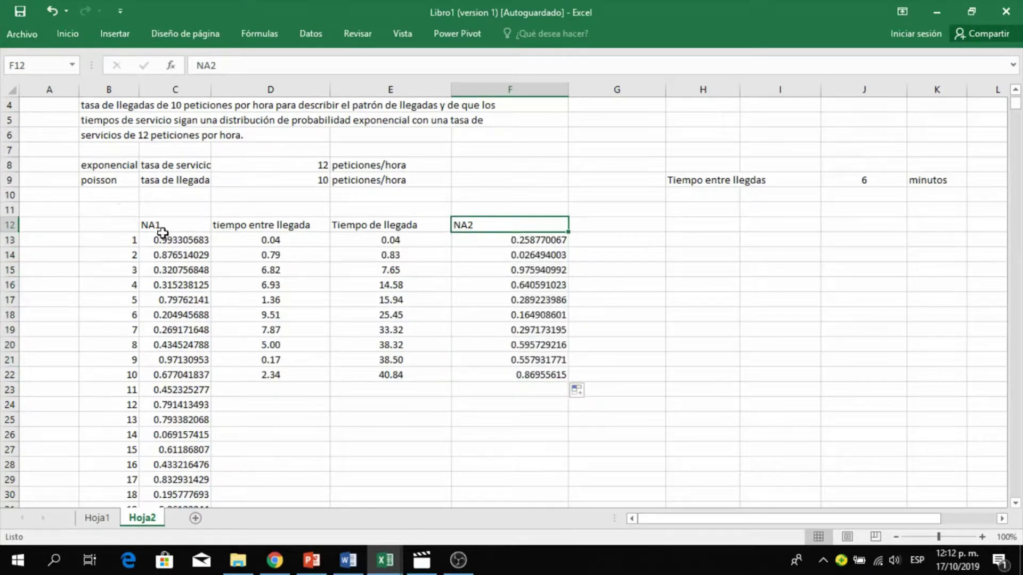
{"action": "left_click_drag", "start_coordinate": [160, 229], "coordinate": [937, 226]}
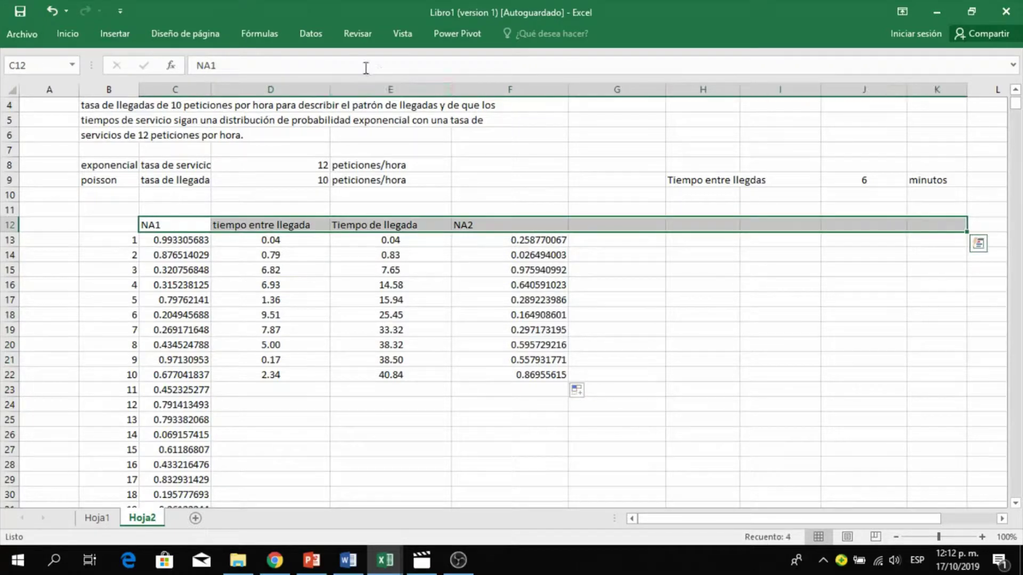
{"action": "left_click", "coordinate": [19, 40]}
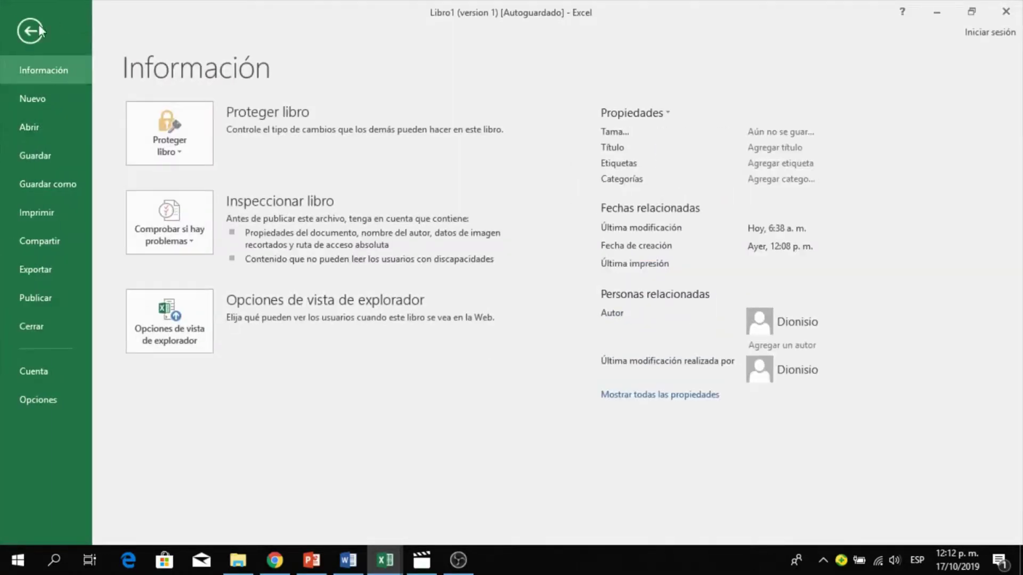
{"action": "left_click", "coordinate": [24, 36]}
{"action": "left_click", "coordinate": [70, 32]}
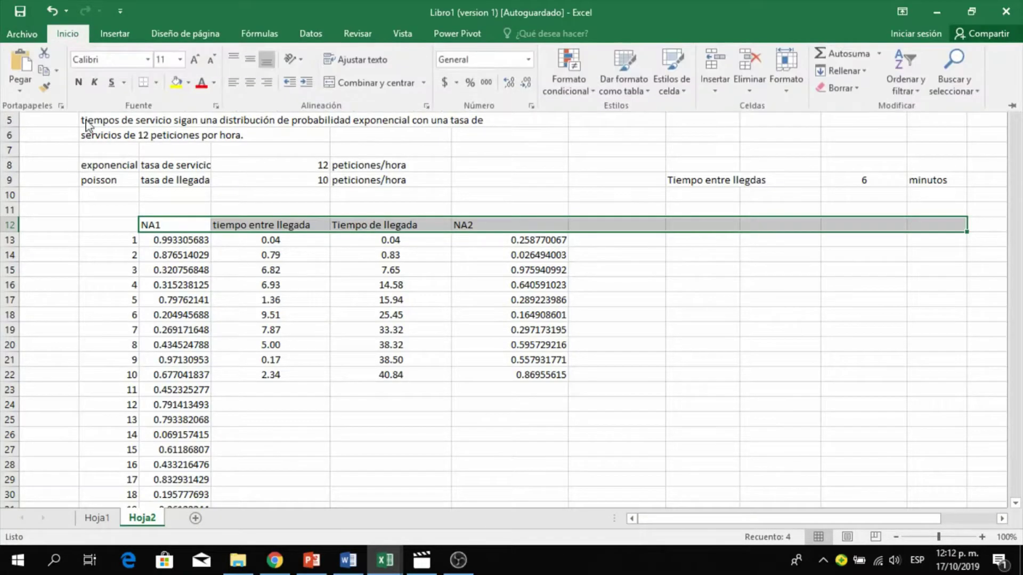
{"action": "left_click", "coordinate": [251, 81]}
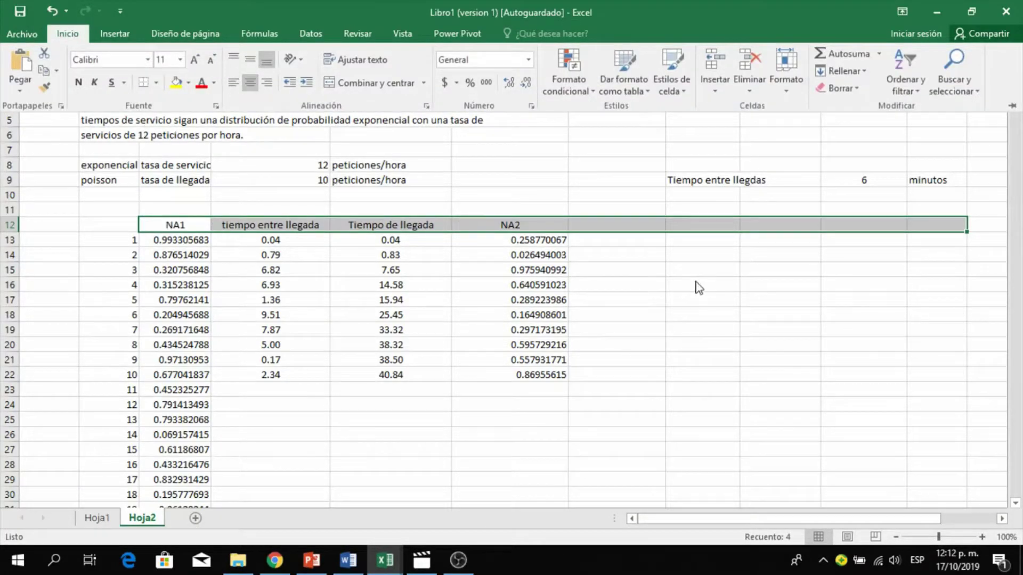
Center the random numbers in F13:F21 and extend the centered formula down to F22.
{"action": "left_click_drag", "start_coordinate": [522, 233], "coordinate": [535, 361]}
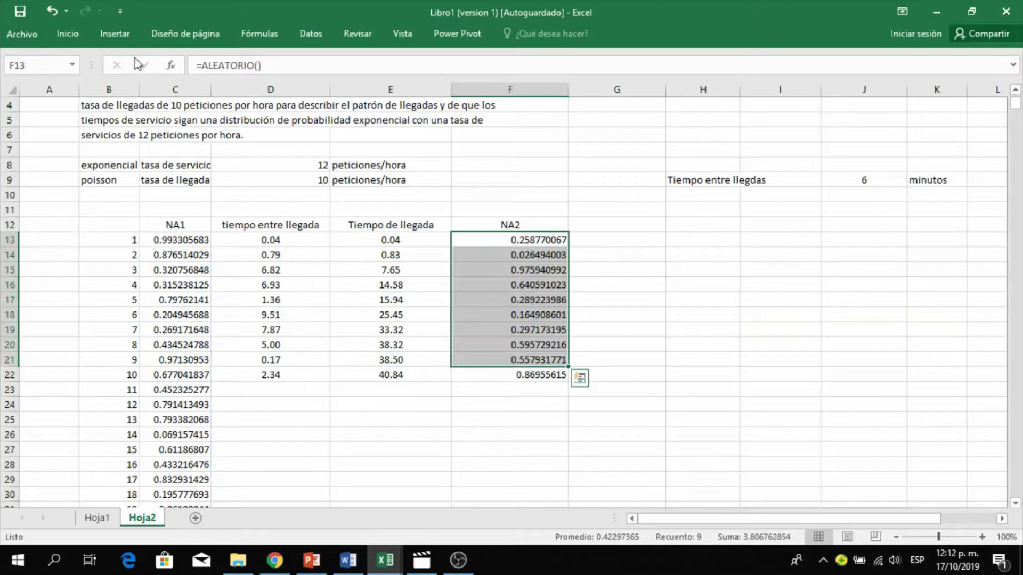
{"action": "left_click", "coordinate": [76, 37]}
{"action": "left_click", "coordinate": [251, 83]}
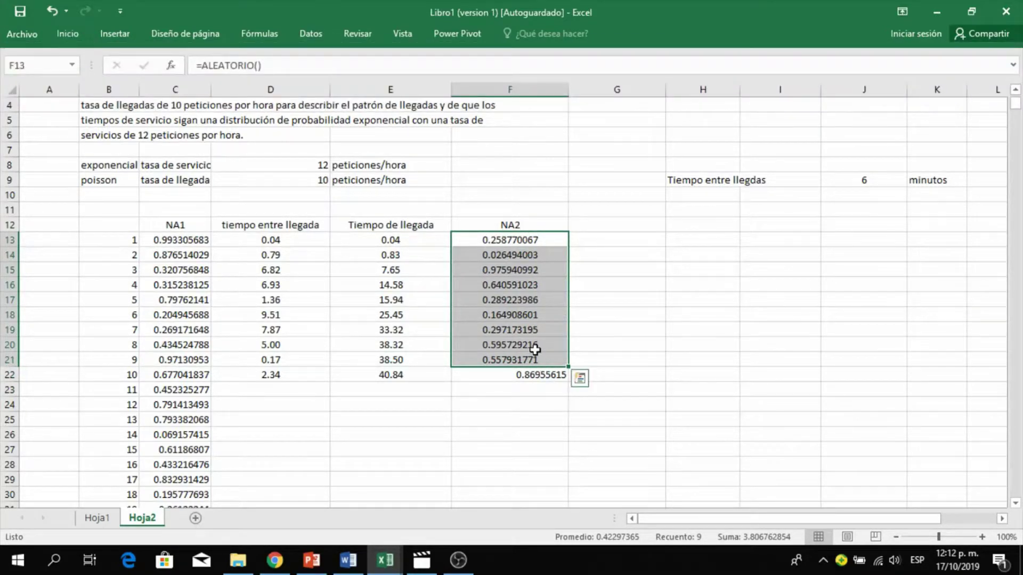
{"action": "left_click", "coordinate": [535, 347]}
{"action": "left_click_drag", "start_coordinate": [564, 353], "coordinate": [566, 382]}
{"action": "left_click", "coordinate": [510, 424]}
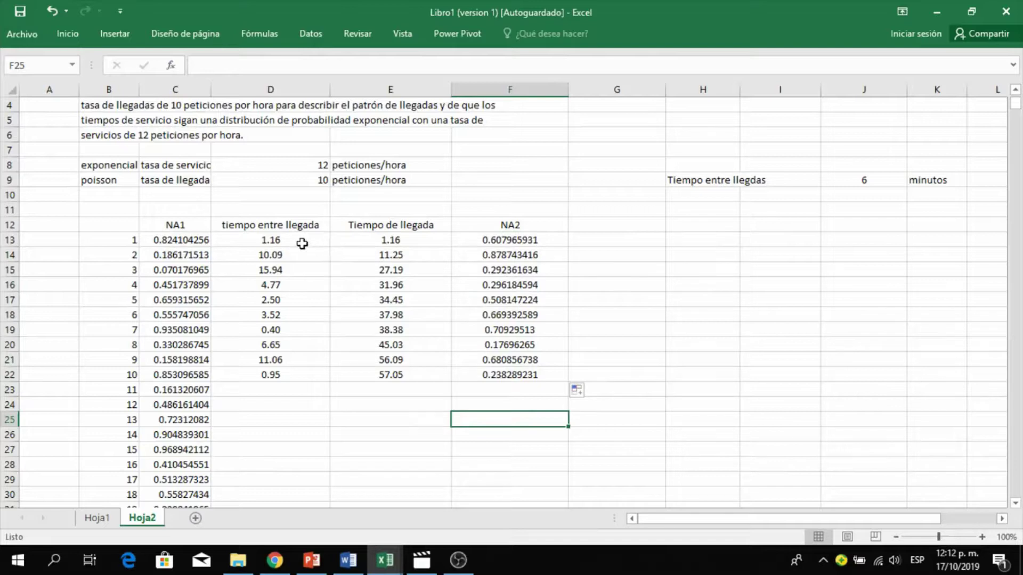
Review the arrival-time formulas in E13 through E17 one by one.
{"action": "left_click", "coordinate": [403, 243]}
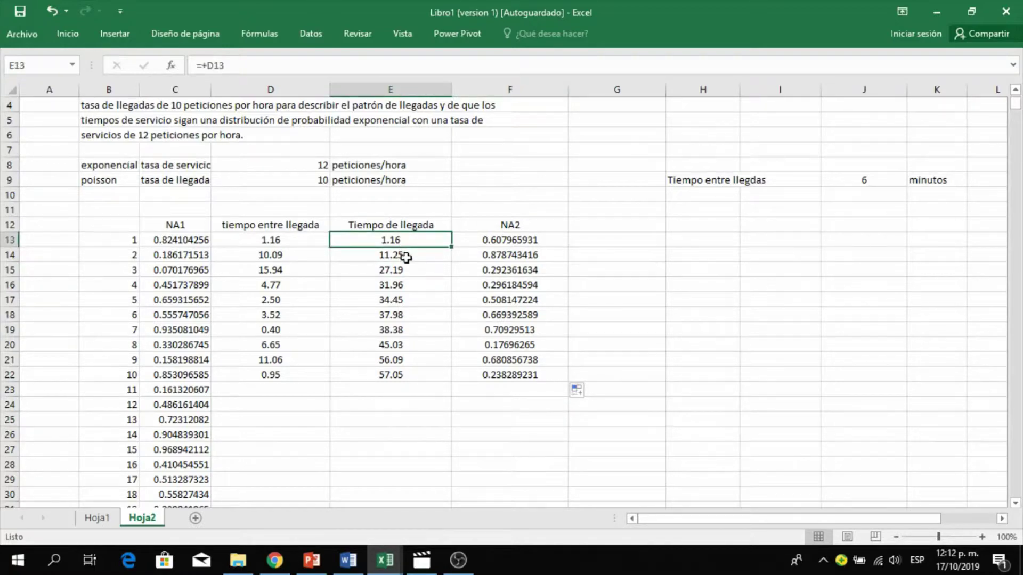
{"action": "left_click", "coordinate": [406, 257]}
{"action": "left_click", "coordinate": [406, 272]}
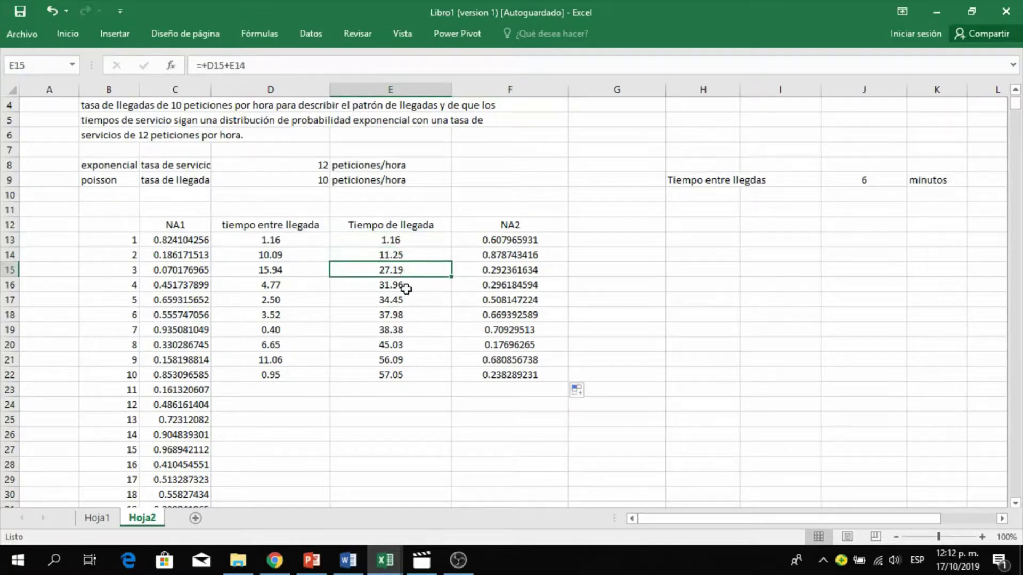
{"action": "left_click", "coordinate": [406, 288]}
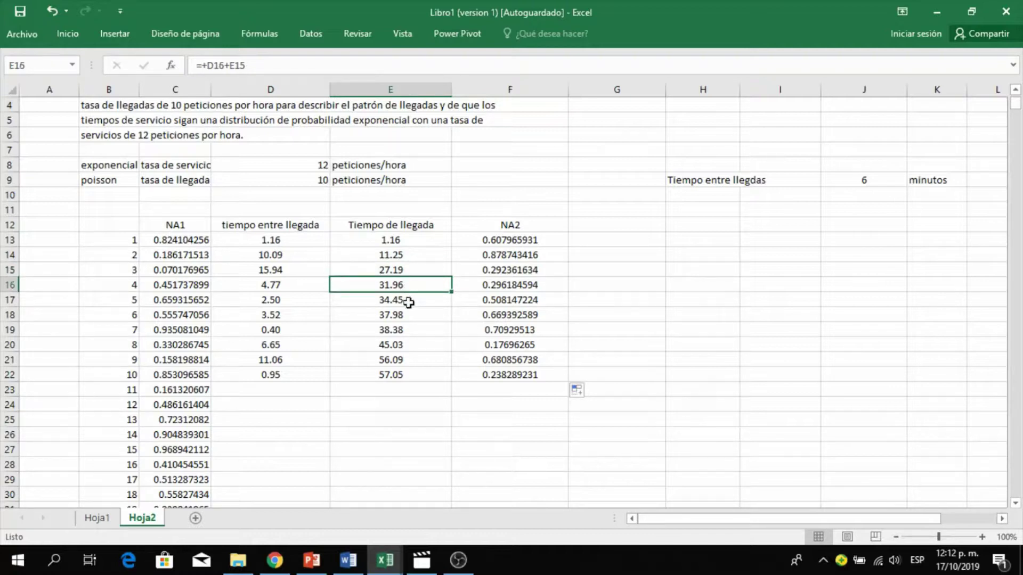
{"action": "left_click", "coordinate": [408, 303]}
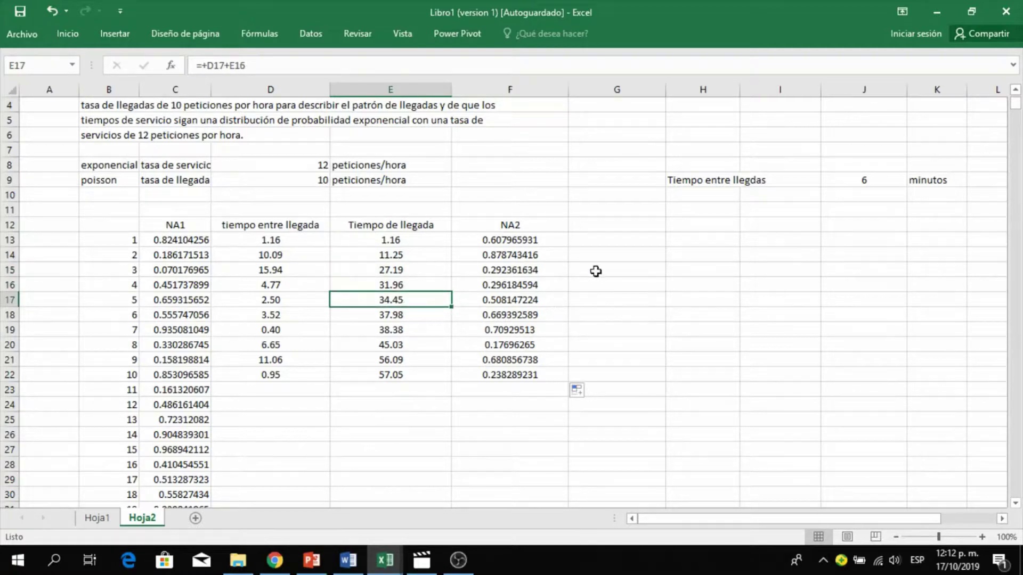
Add the column header Tiempo de atencion in G12.
{"action": "left_click", "coordinate": [625, 226]}
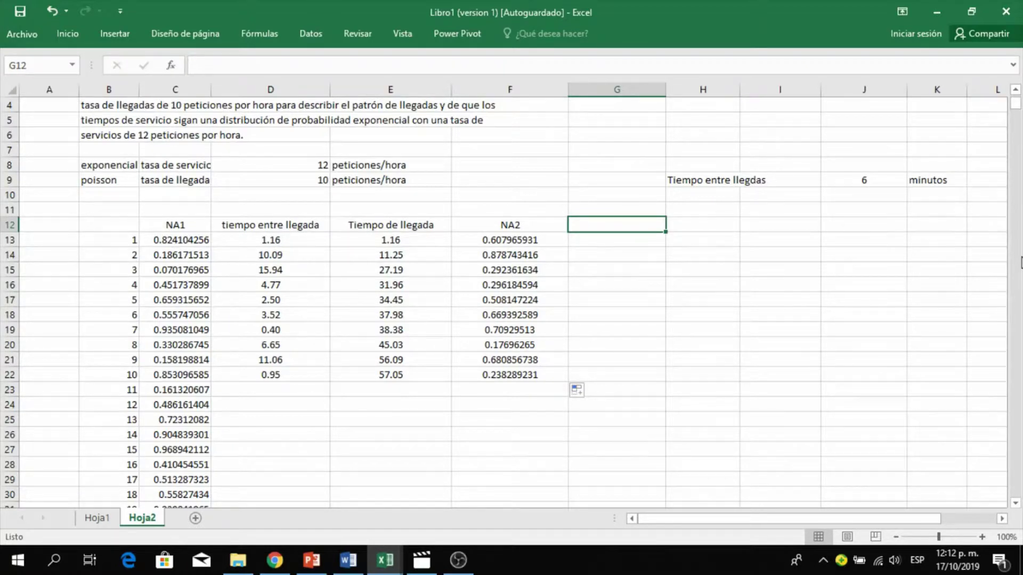
{"action": "type", "text": "Tiemp"}
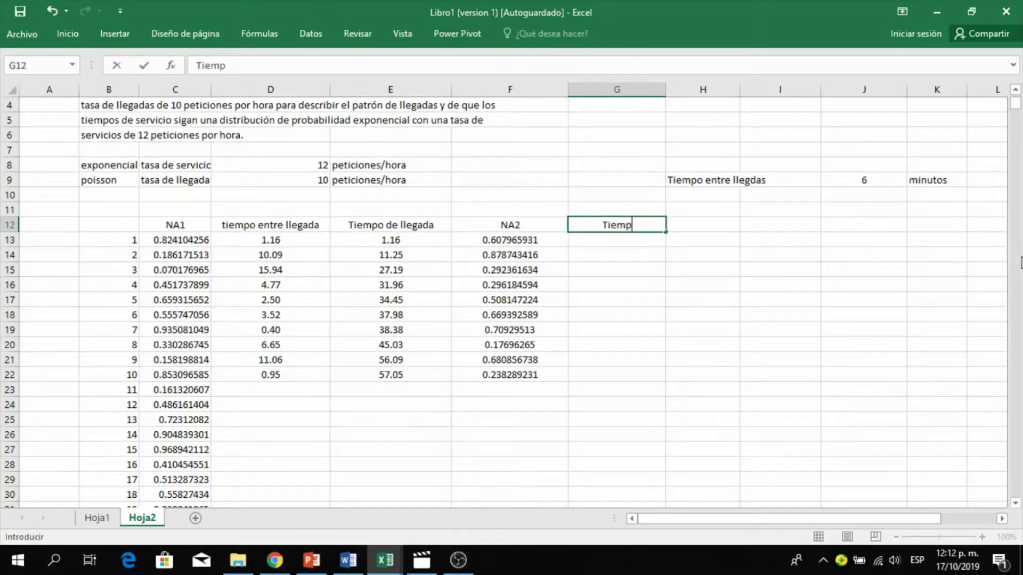
{"action": "type", "text": "o de atencion"}
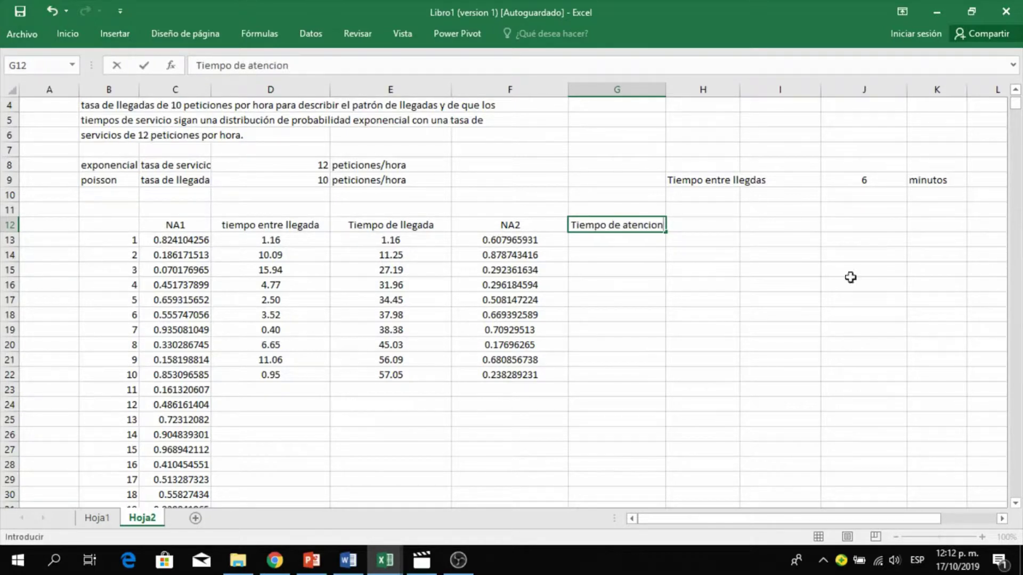
{"action": "left_click", "coordinate": [681, 326]}
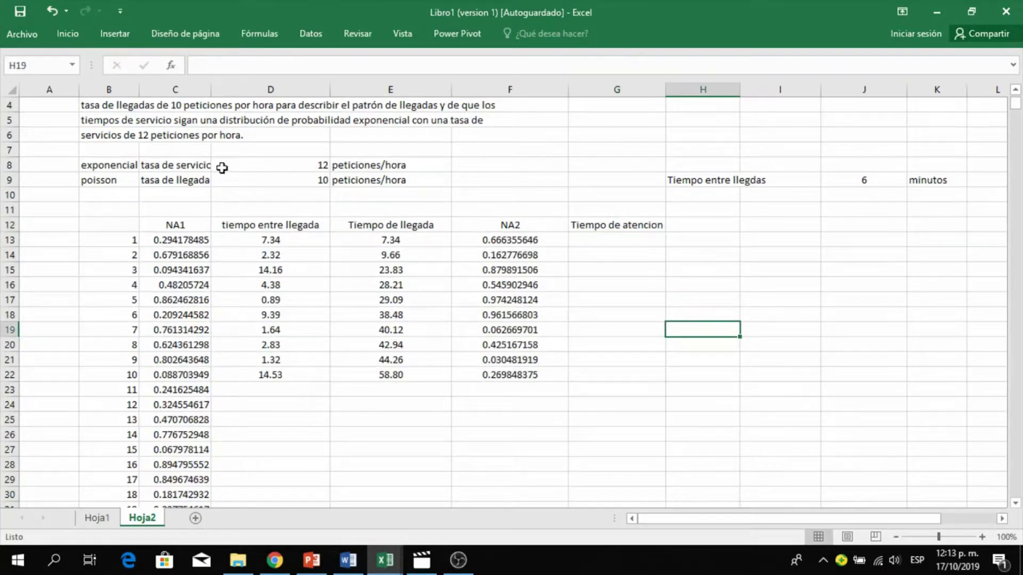
Label H8 as Tiempo de atencion and enter 5 in J8 as the mean service time.
{"action": "left_click", "coordinate": [710, 169]}
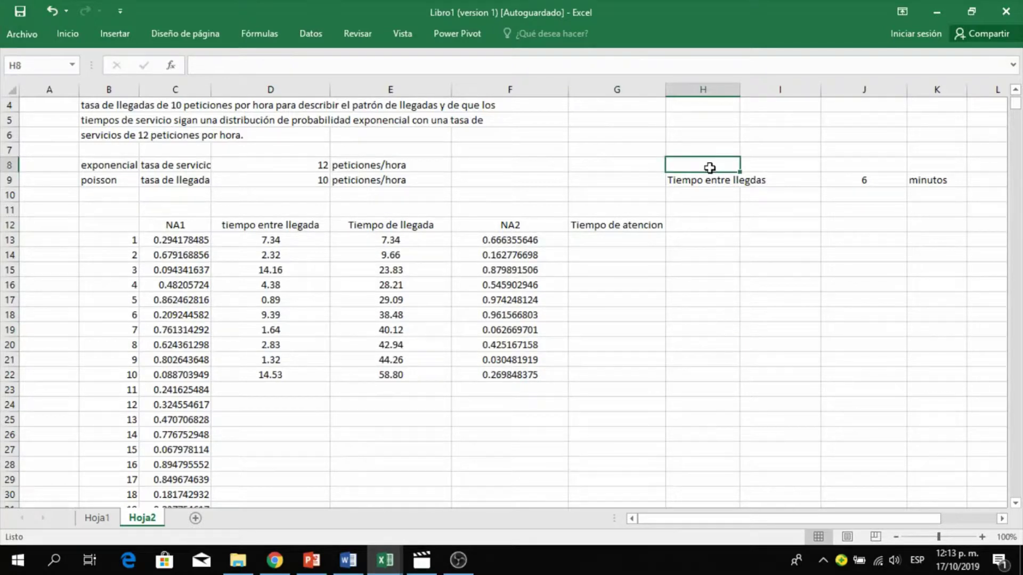
{"action": "type", "text": "Tiempo "}
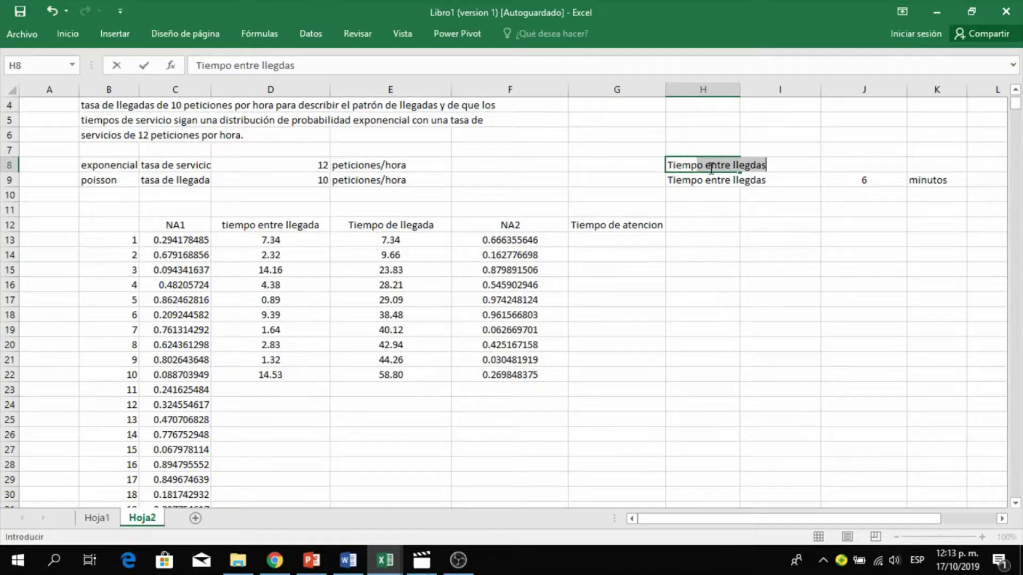
{"action": "type", "text": "de atencion"}
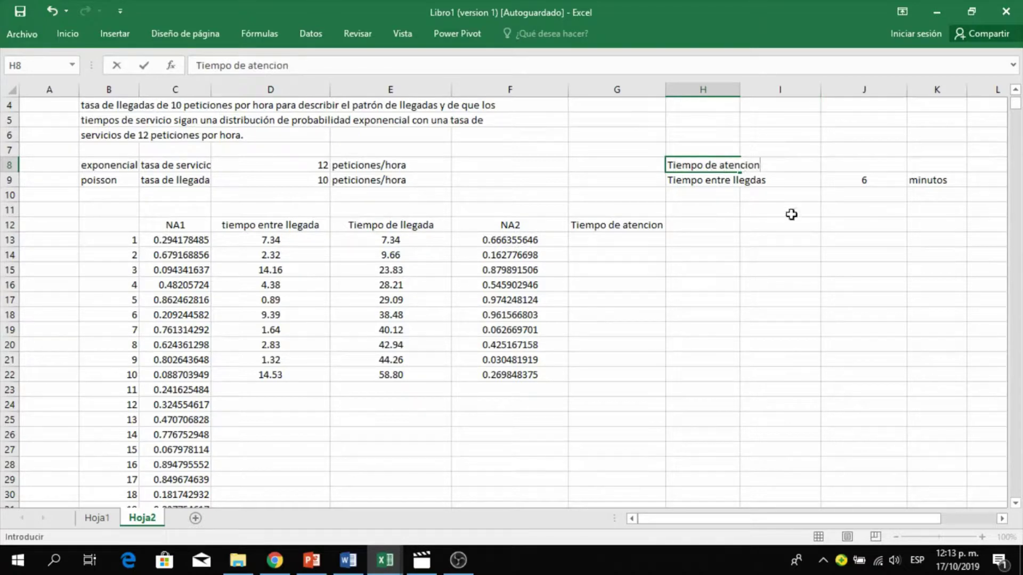
{"action": "left_click", "coordinate": [759, 257]}
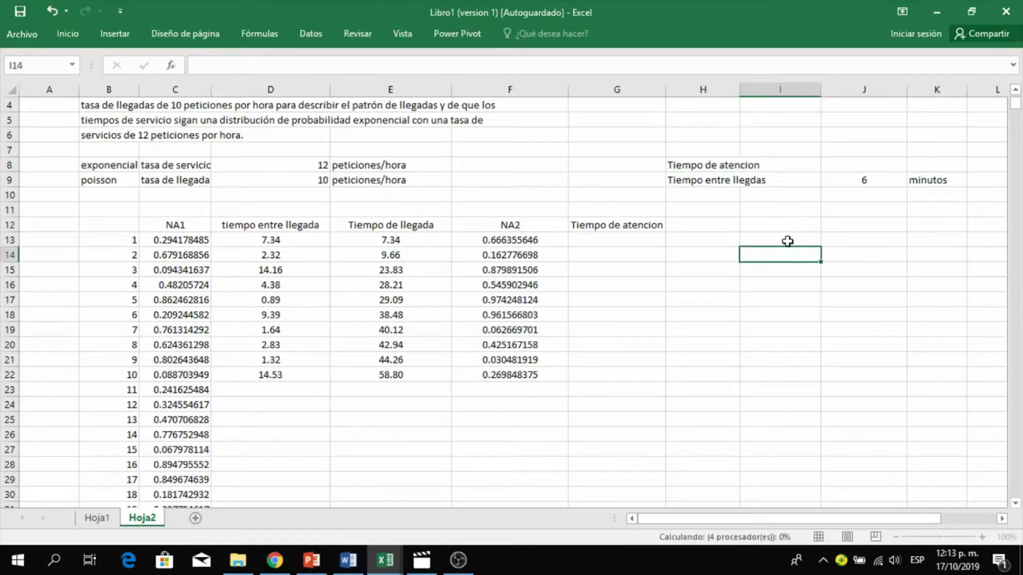
{"action": "left_click", "coordinate": [866, 167]}
{"action": "type", "text": "5"}
{"action": "left_click", "coordinate": [861, 226]}
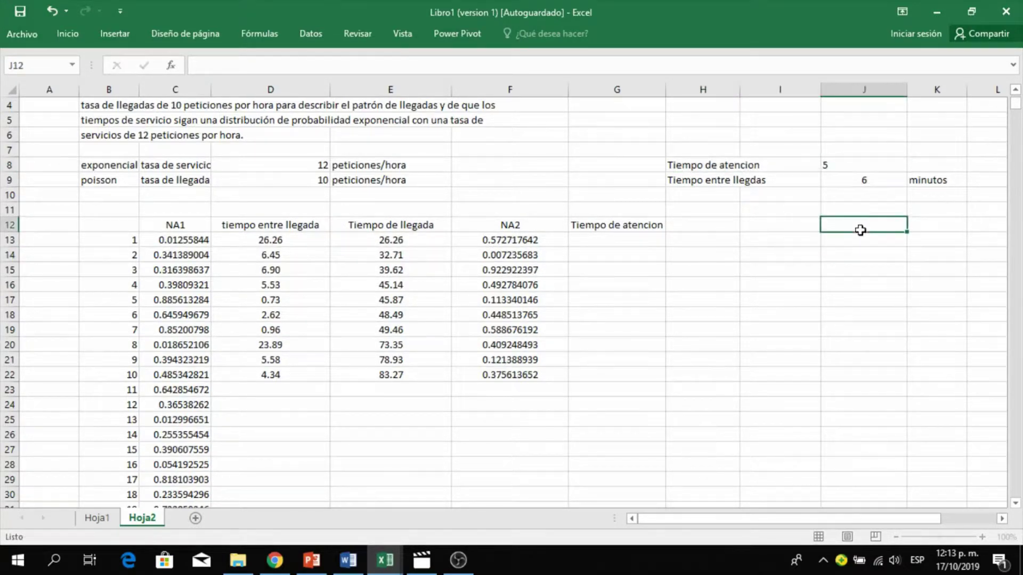
Copy the centered value and its minutos unit from J9:K9 to J8:K8, and set J8 to 5.
{"action": "left_click", "coordinate": [863, 176]}
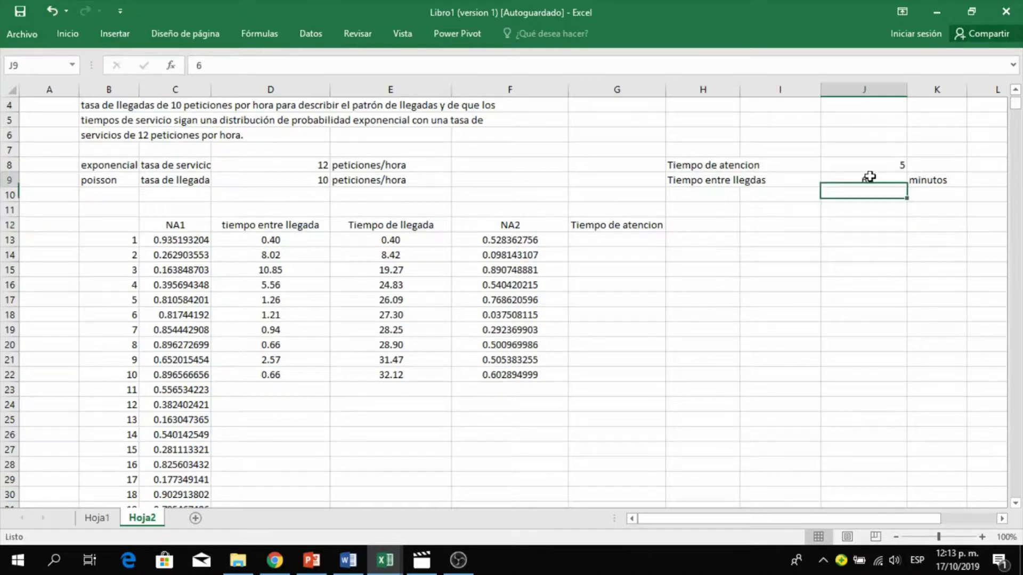
{"action": "left_click", "coordinate": [914, 181], "text": "shift"}
{"action": "key", "text": "ctrl+c"}
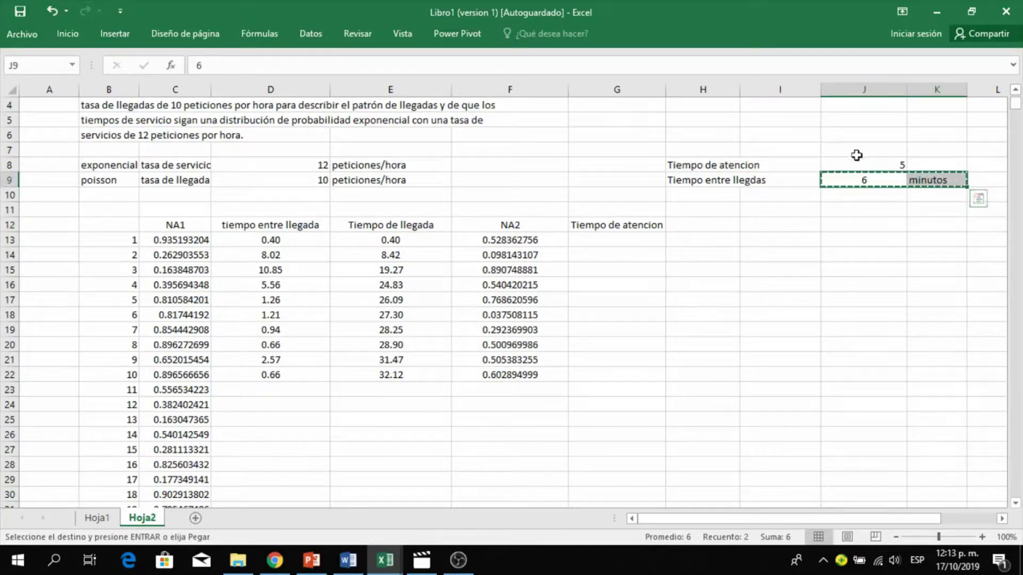
{"action": "left_click", "coordinate": [869, 164]}
{"action": "key", "text": "ctrl+v"}
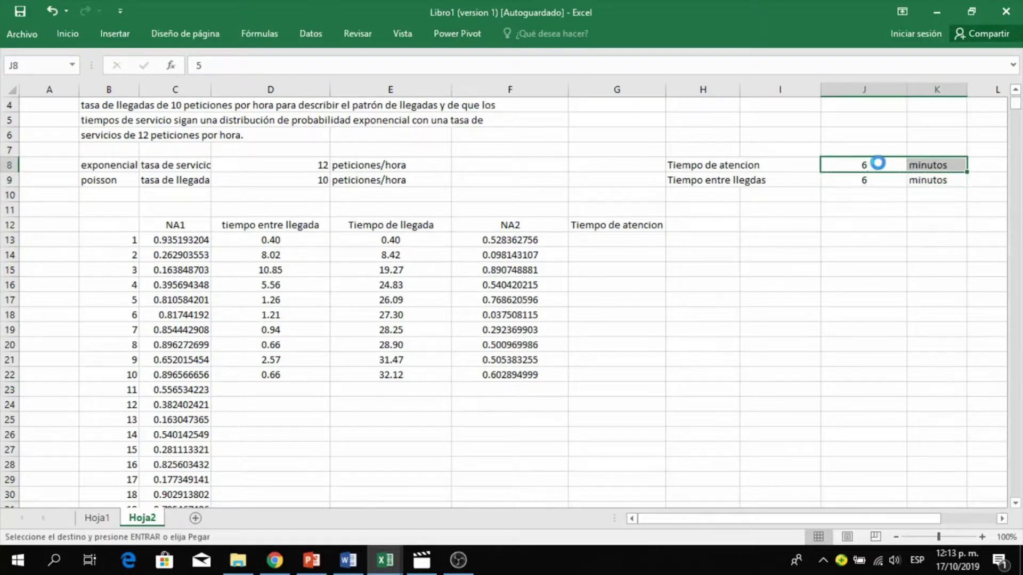
{"action": "left_click", "coordinate": [874, 162]}
{"action": "type", "text": "5"}
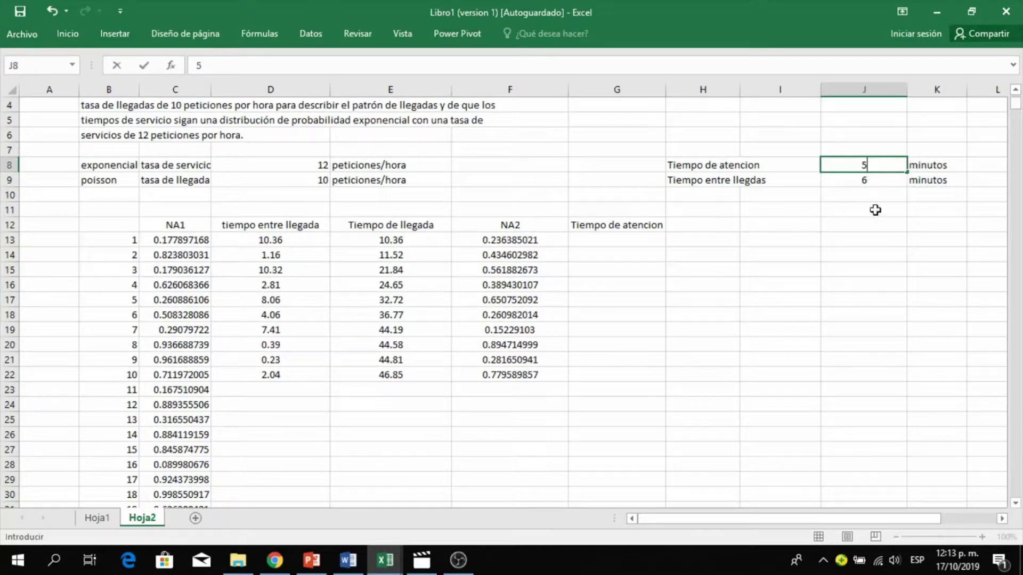
{"action": "left_click", "coordinate": [850, 266]}
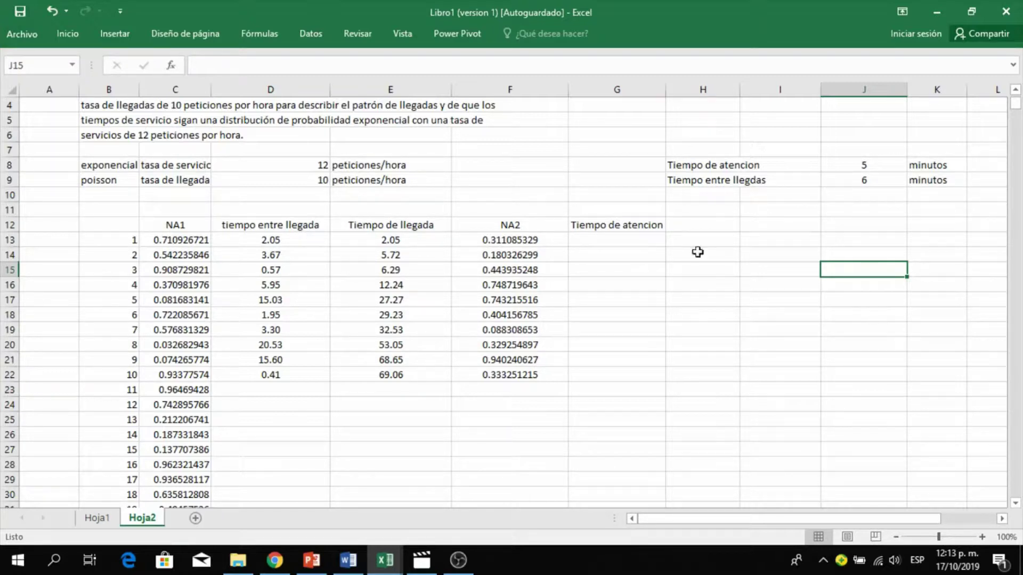
Enter the exponential service-time formula =-LN(F13)*$J$8 in G13.
{"action": "left_click", "coordinate": [617, 239]}
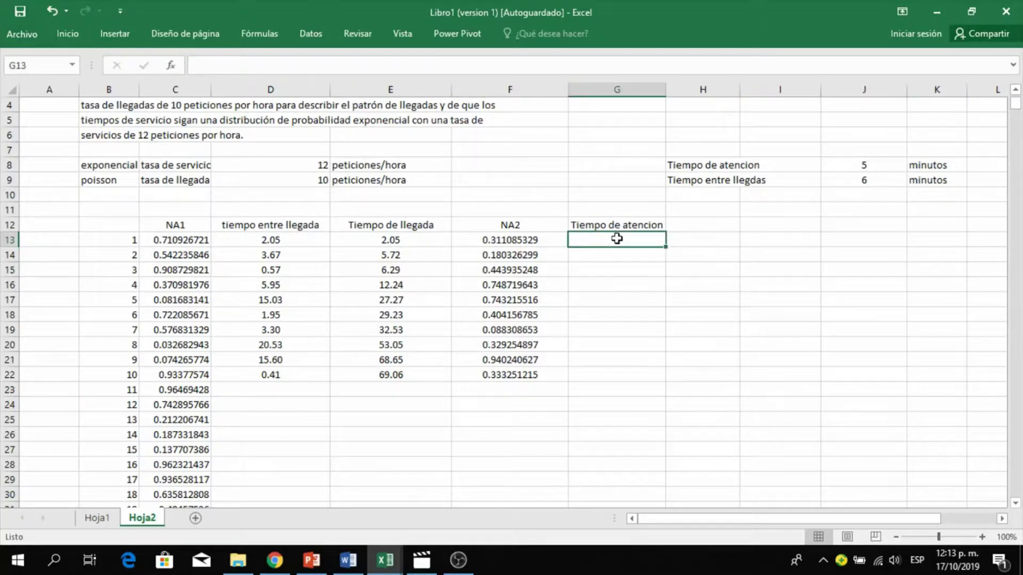
{"action": "type", "text": "=-"}
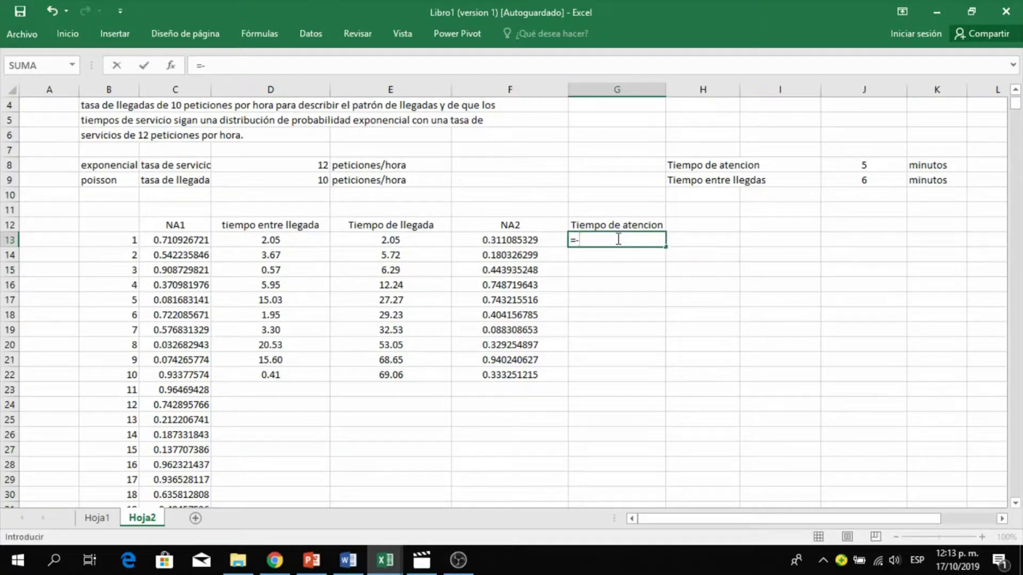
{"action": "type", "text": "ln("}
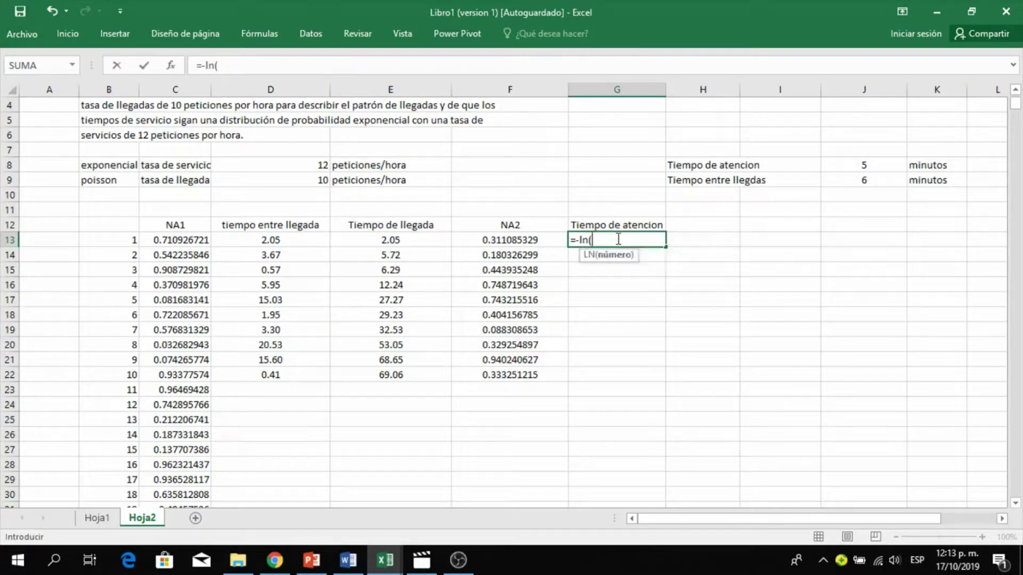
{"action": "left_click", "coordinate": [532, 241]}
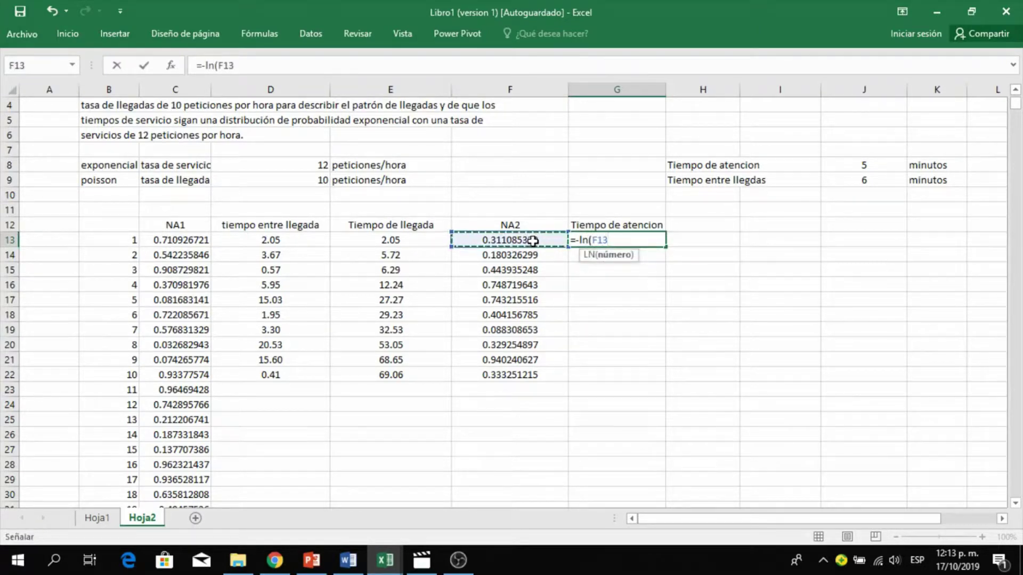
{"action": "type", "text": ")*"}
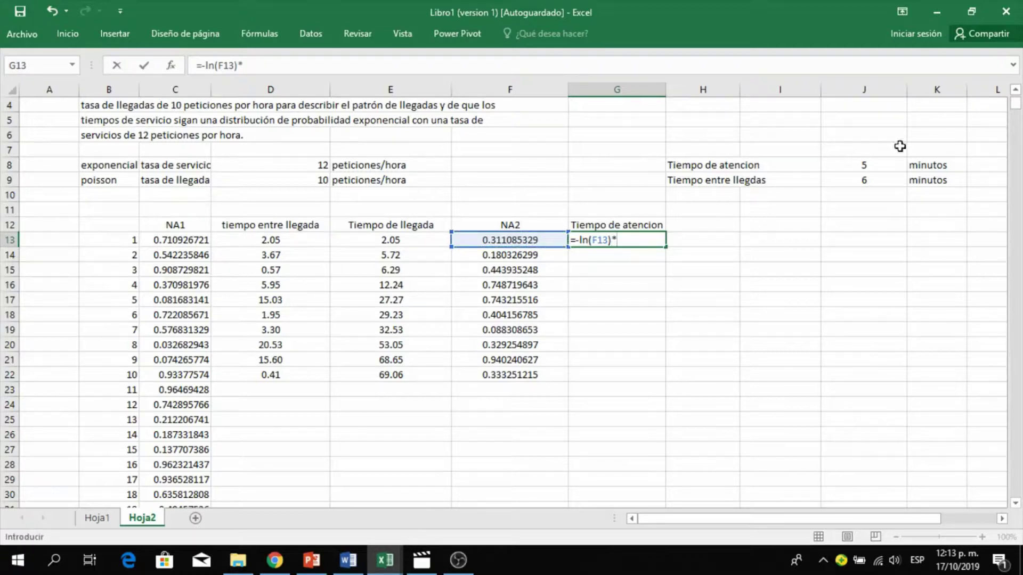
{"action": "left_click", "coordinate": [870, 165]}
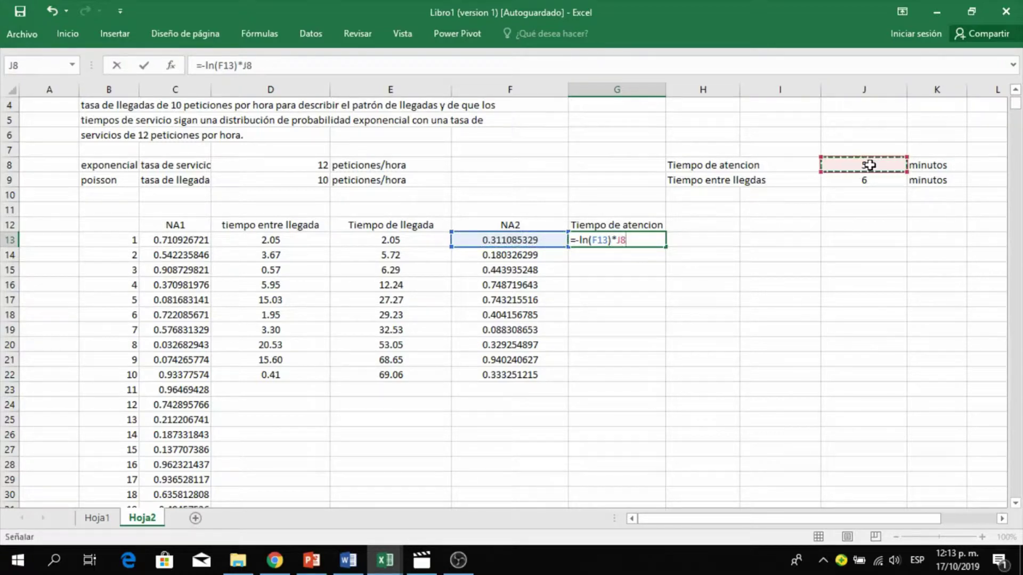
{"action": "key", "text": "F4"}
{"action": "key", "text": "ctrl+Return"}
{"action": "key", "text": "Down"}
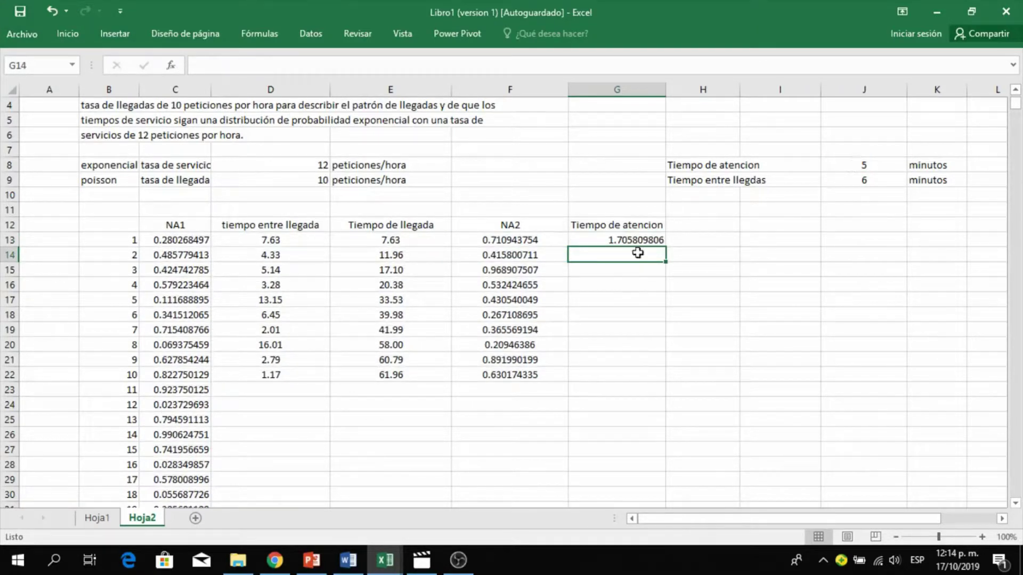
Fill the service-time formula from G13 down to G22.
{"action": "left_click", "coordinate": [643, 237]}
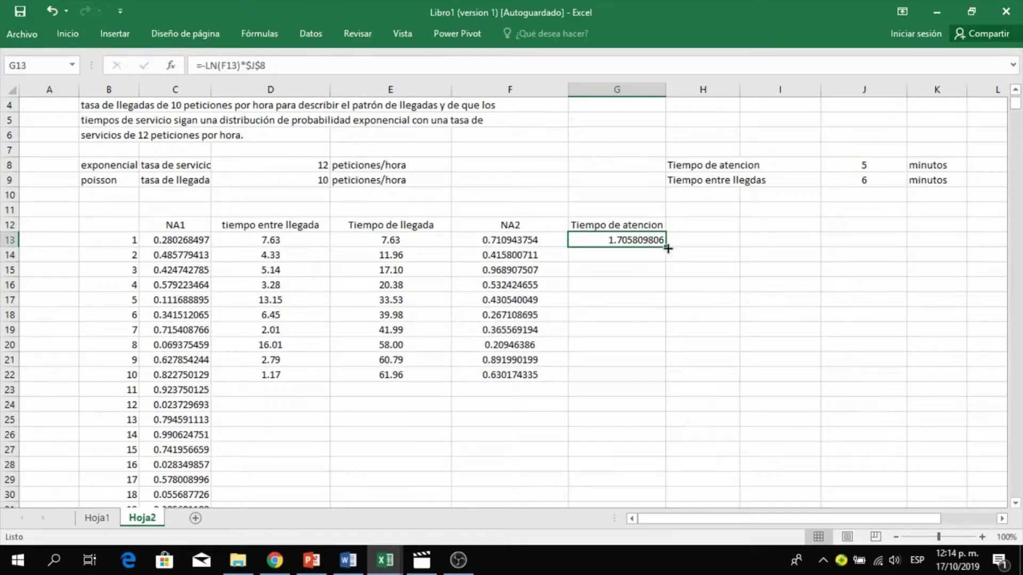
{"action": "left_click_drag", "start_coordinate": [667, 249], "coordinate": [667, 386]}
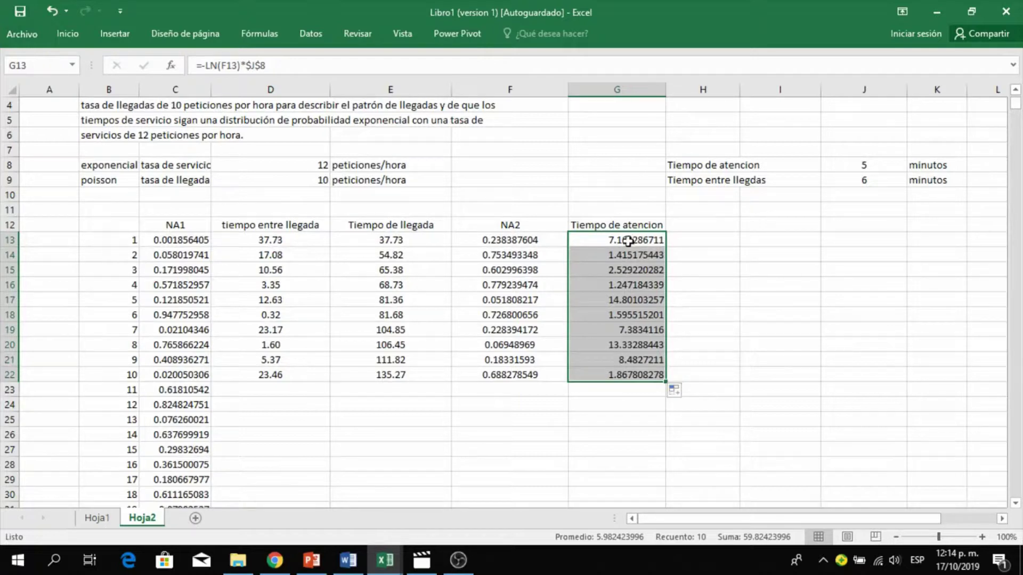
{"action": "left_click", "coordinate": [747, 328]}
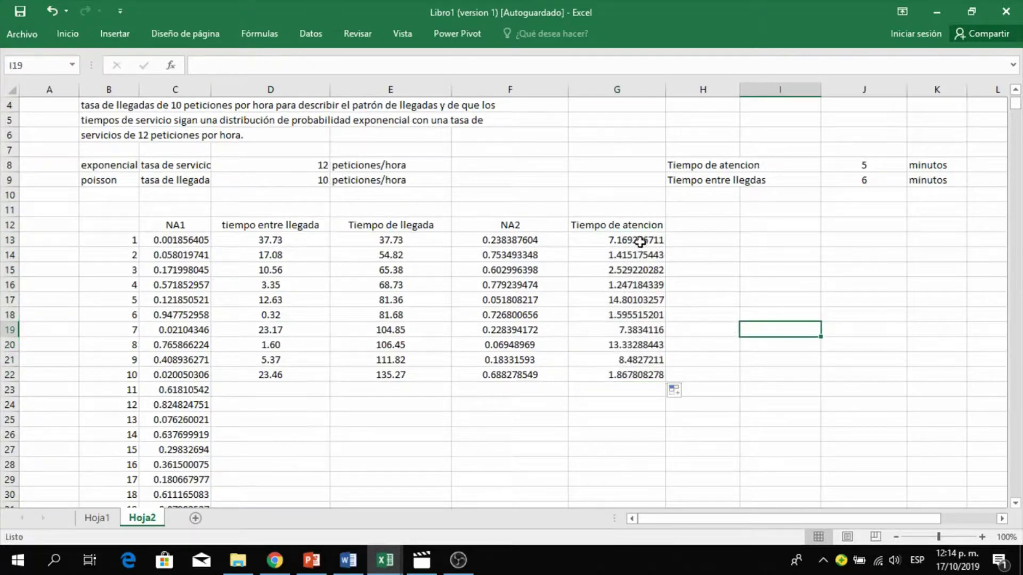
Format the service times in G13:G22 with two decimals and center them.
{"action": "left_click_drag", "start_coordinate": [639, 242], "coordinate": [647, 376]}
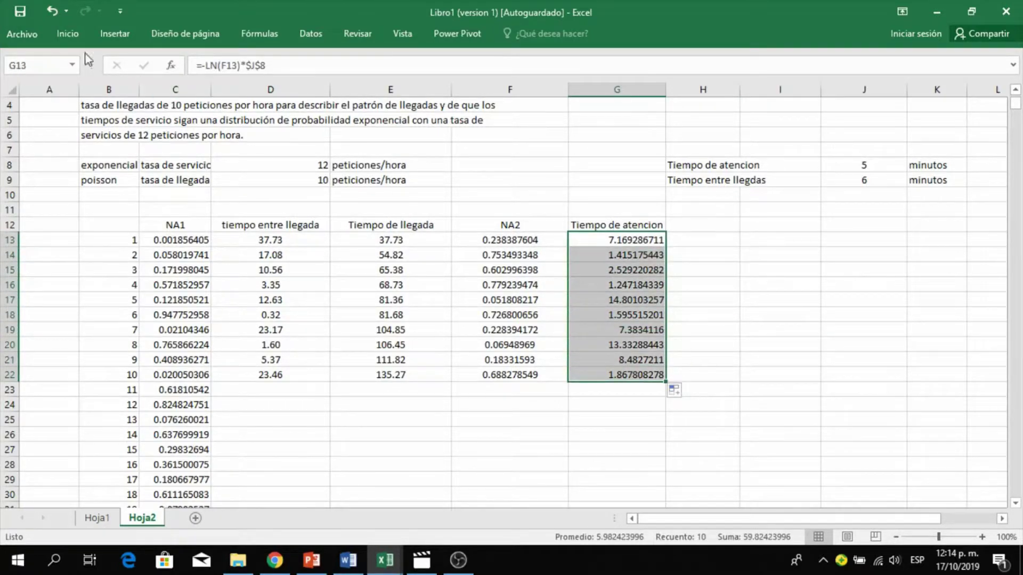
{"action": "left_click", "coordinate": [64, 34]}
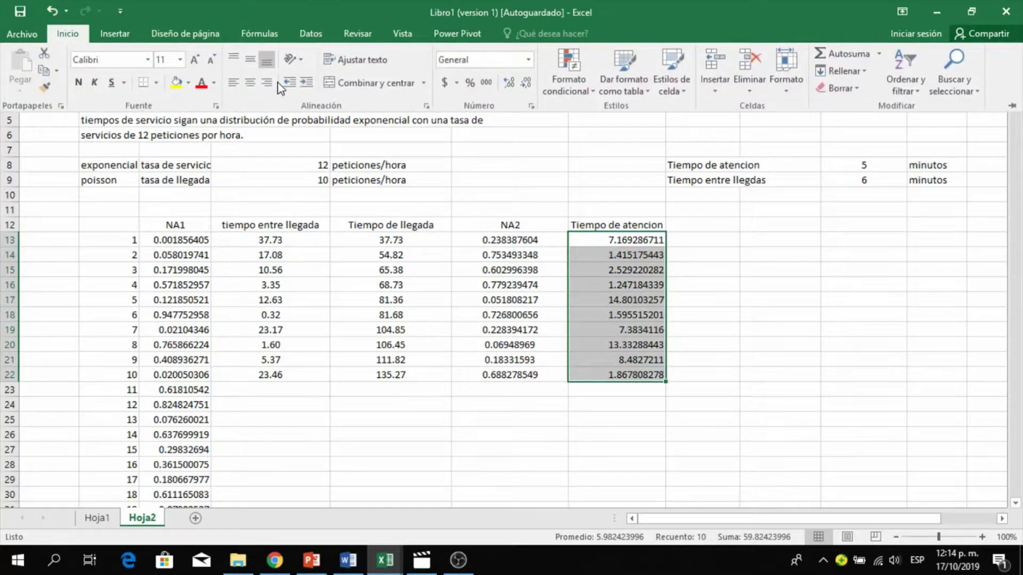
{"action": "left_click", "coordinate": [525, 84]}
{"action": "left_click", "coordinate": [526, 84]}
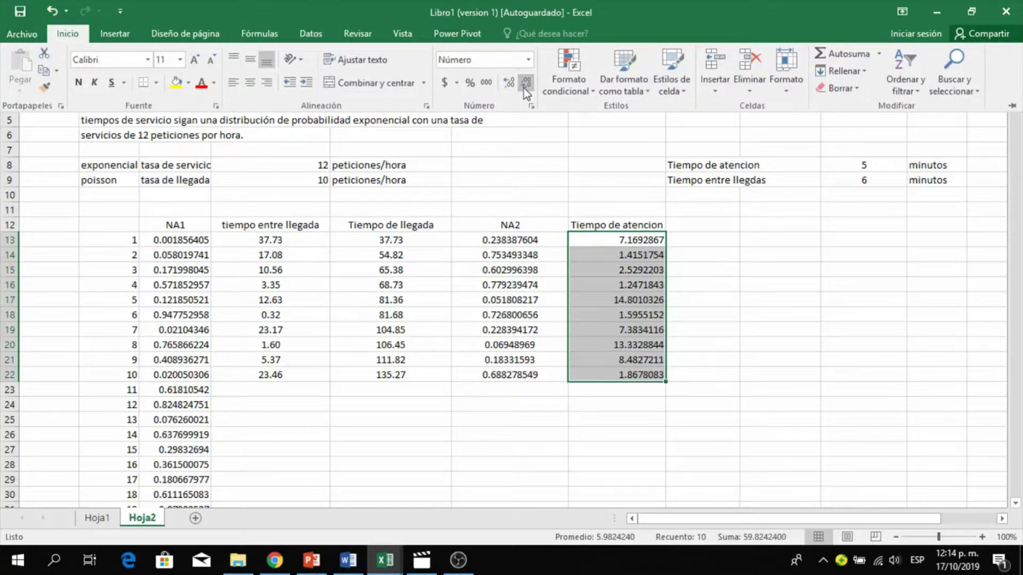
{"action": "left_click", "coordinate": [523, 88]}
{"action": "left_click", "coordinate": [523, 88]}
{"action": "left_click", "coordinate": [523, 88]}
{"action": "left_click", "coordinate": [523, 88]}
{"action": "left_click", "coordinate": [523, 88]}
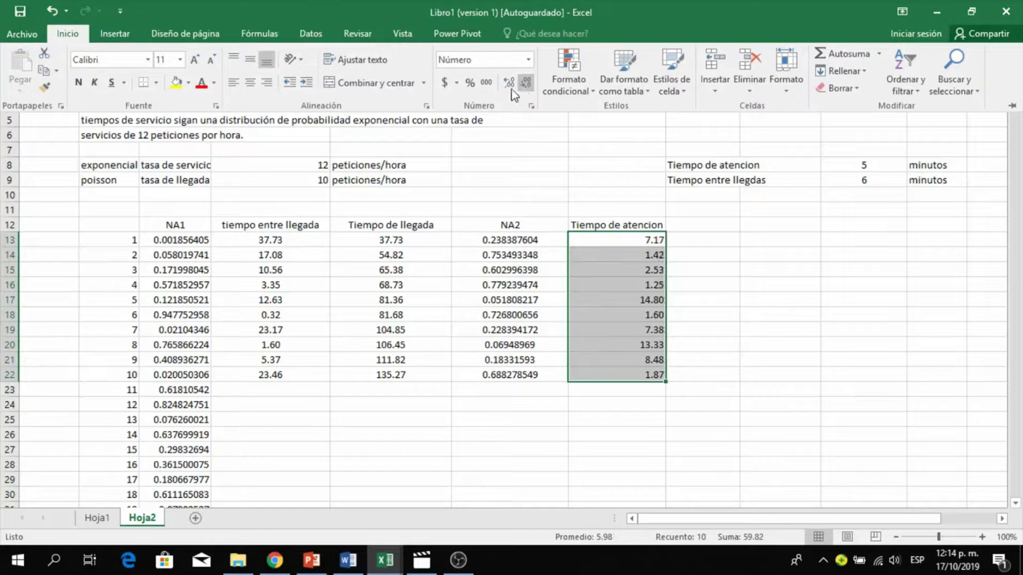
{"action": "left_click", "coordinate": [250, 83]}
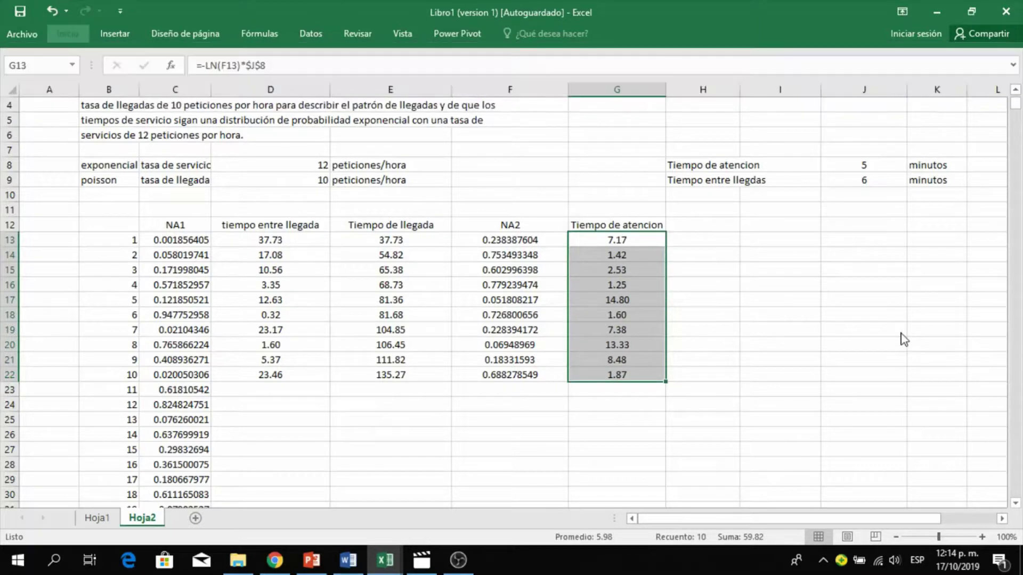
{"action": "left_click", "coordinate": [834, 333]}
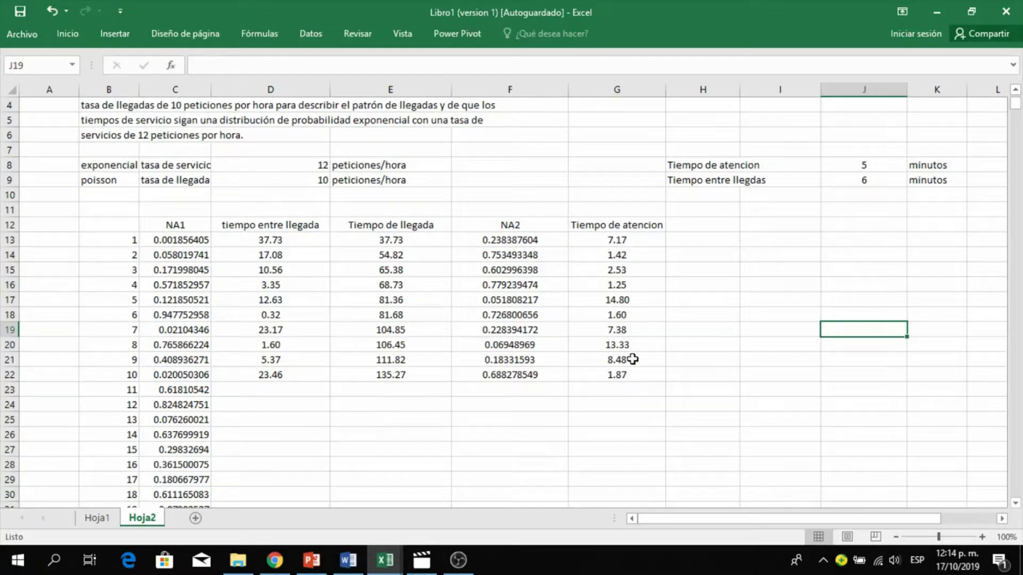
Extend the service-time formula down to G24 and the NA2 random numbers down to F24.
{"action": "left_click_drag", "start_coordinate": [633, 360], "coordinate": [667, 412]}
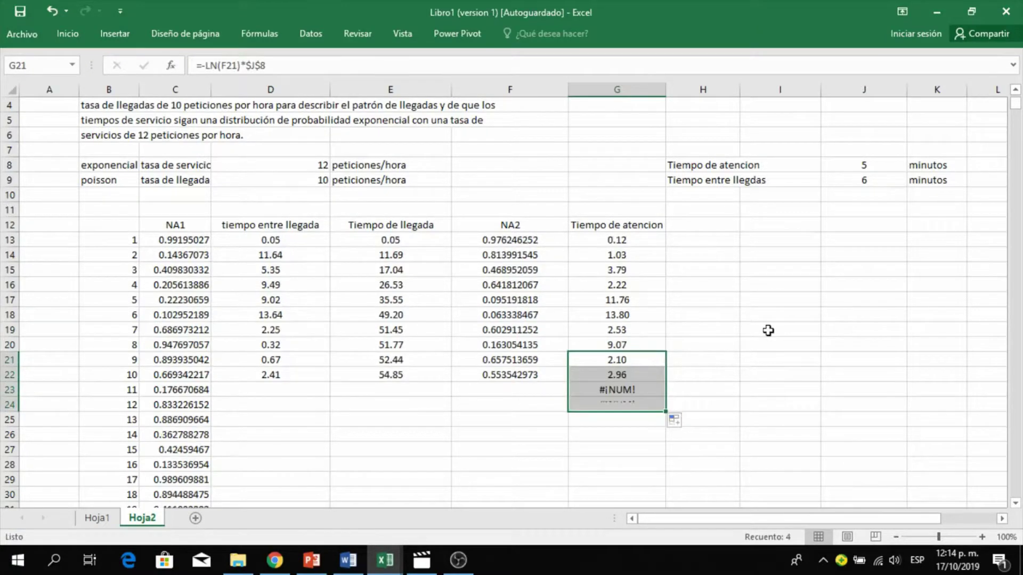
{"action": "left_click", "coordinate": [624, 376]}
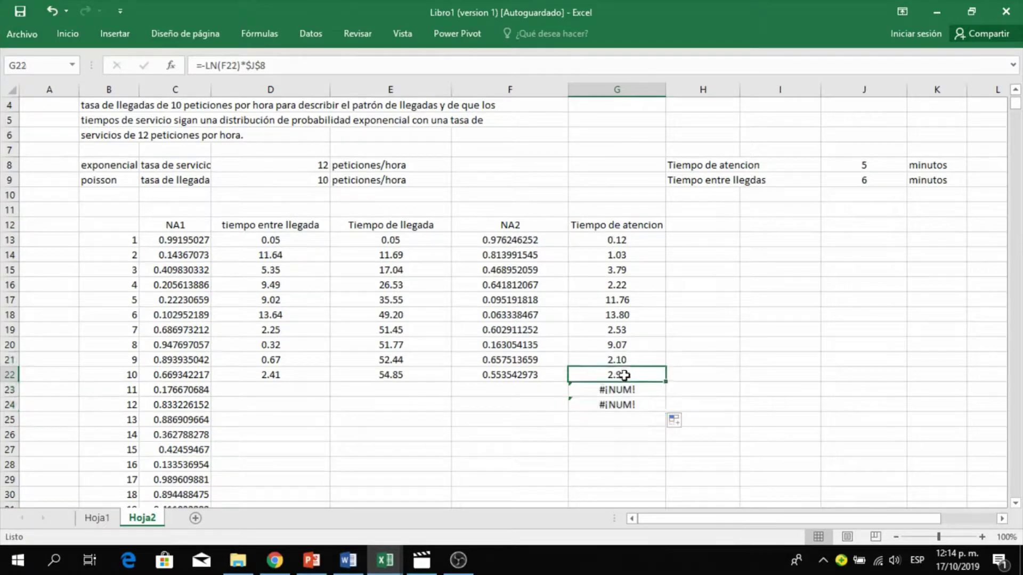
{"action": "left_click", "coordinate": [507, 375]}
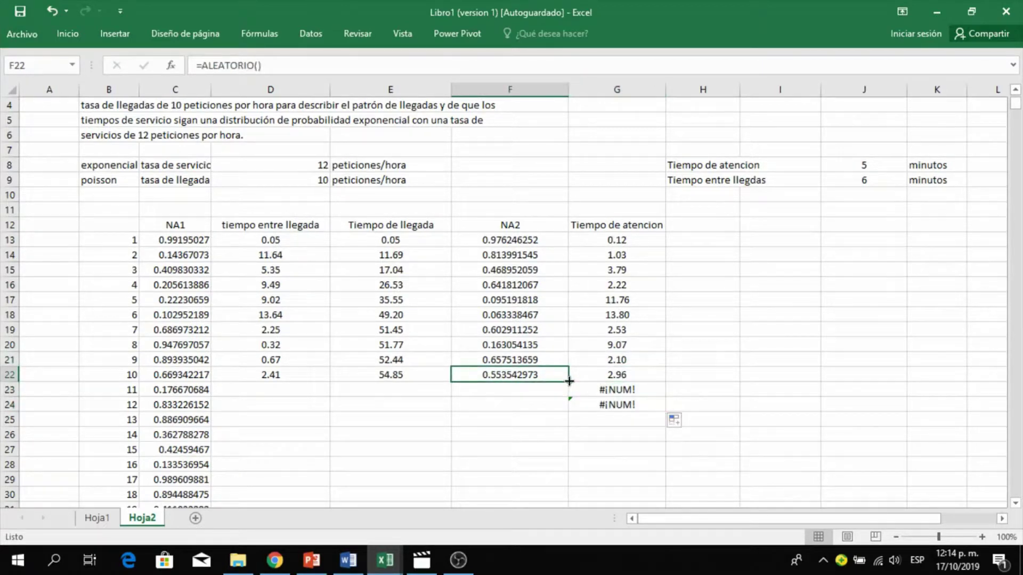
{"action": "left_click_drag", "start_coordinate": [569, 381], "coordinate": [566, 412]}
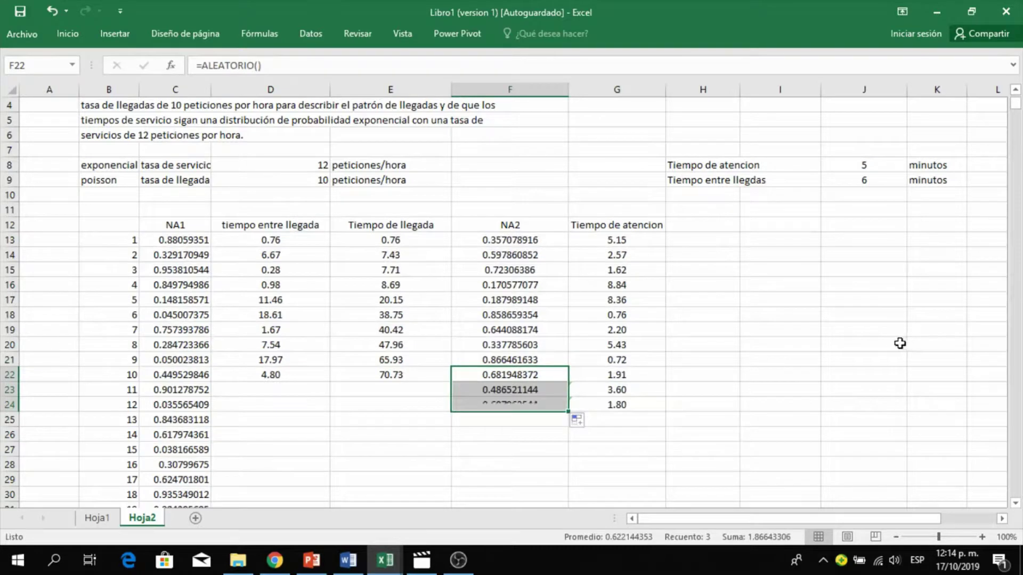
{"action": "left_click", "coordinate": [760, 358]}
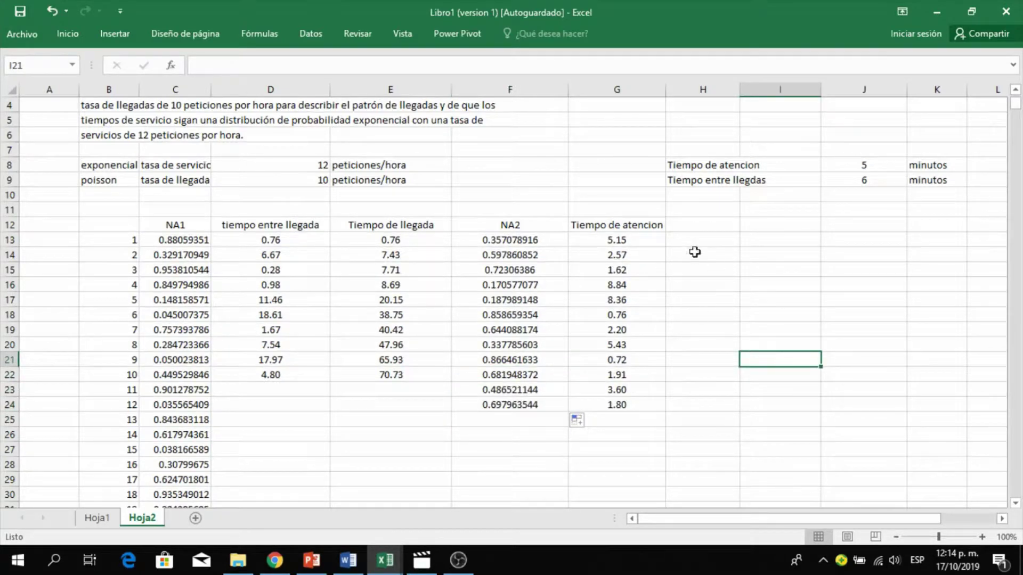
Recalculate the random numbers twice and compare the average of G13:G24 with the mean service time in J8.
{"action": "left_click_drag", "start_coordinate": [639, 243], "coordinate": [652, 406]}
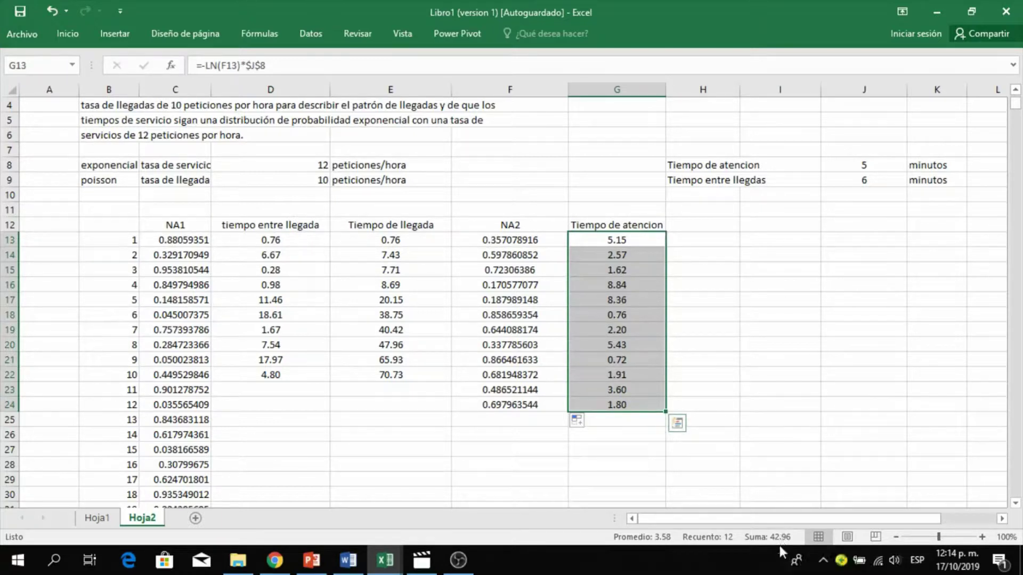
{"action": "left_click", "coordinate": [782, 406]}
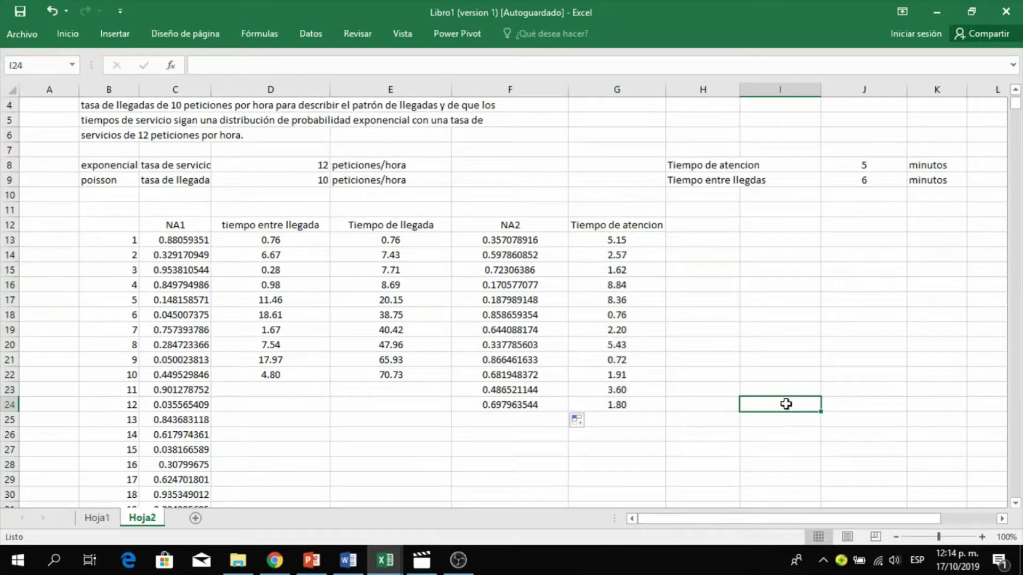
{"action": "key", "text": "F9"}
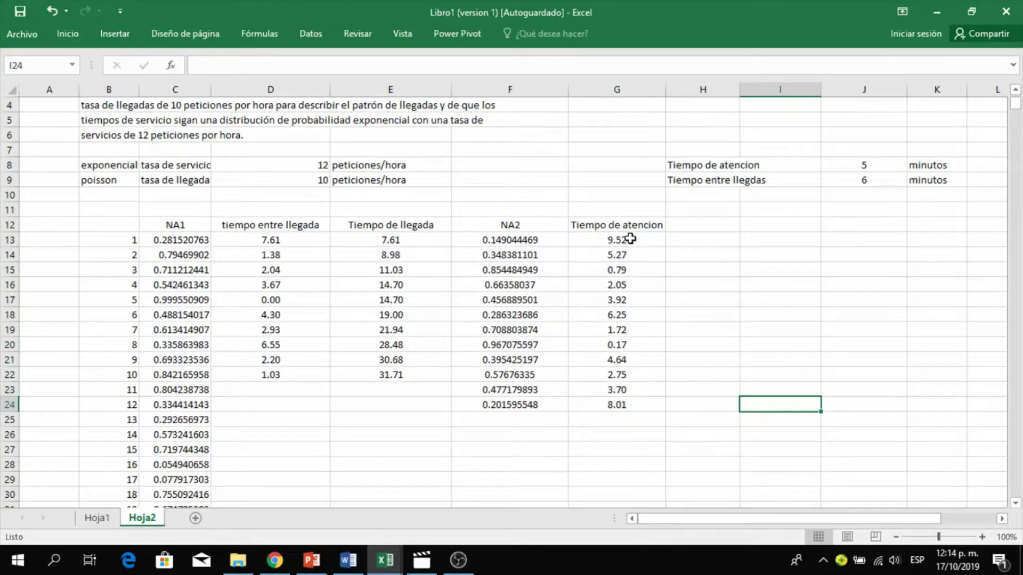
{"action": "left_click_drag", "start_coordinate": [631, 239], "coordinate": [645, 407]}
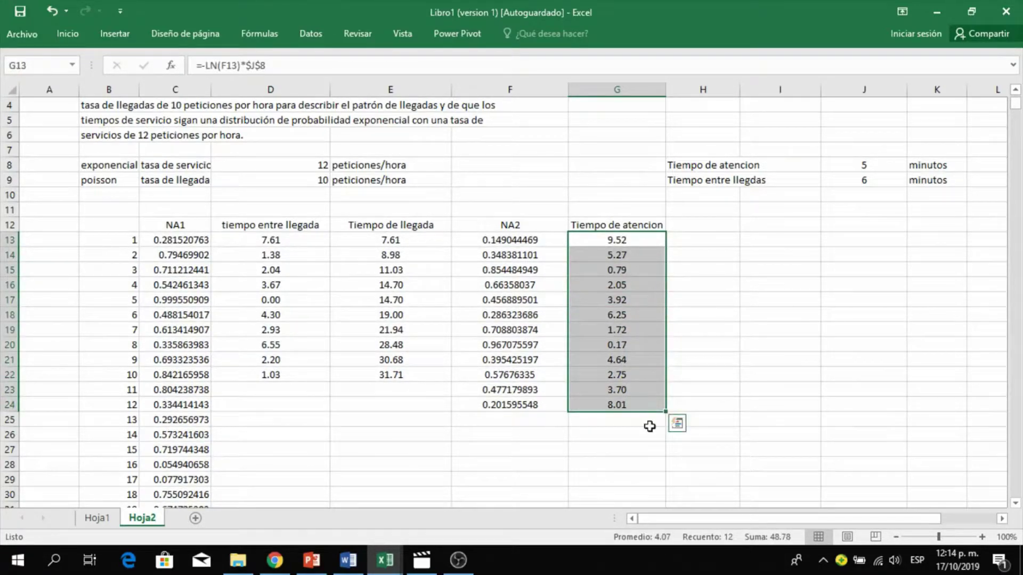
{"action": "left_click", "coordinate": [815, 411]}
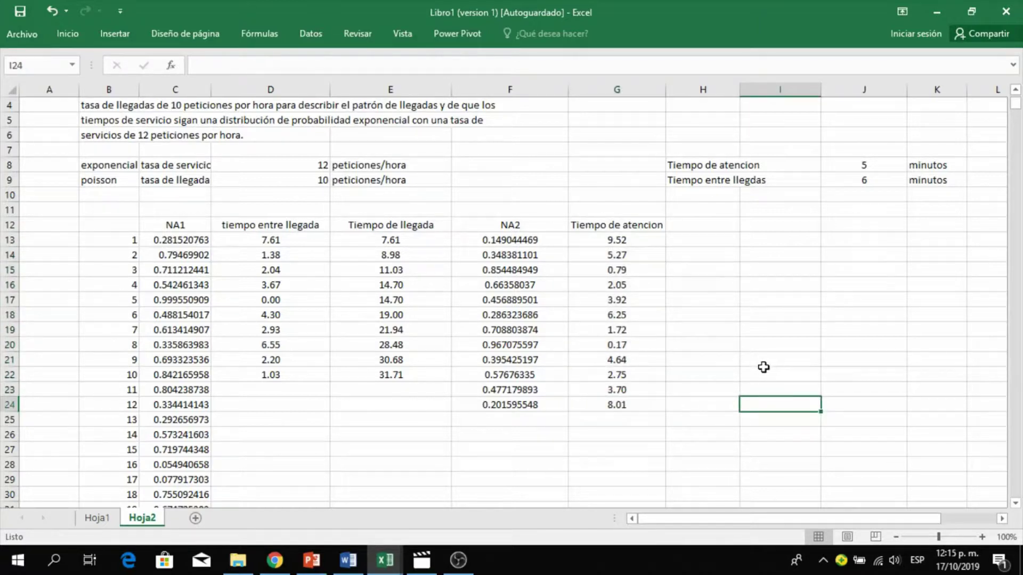
{"action": "key", "text": "F9"}
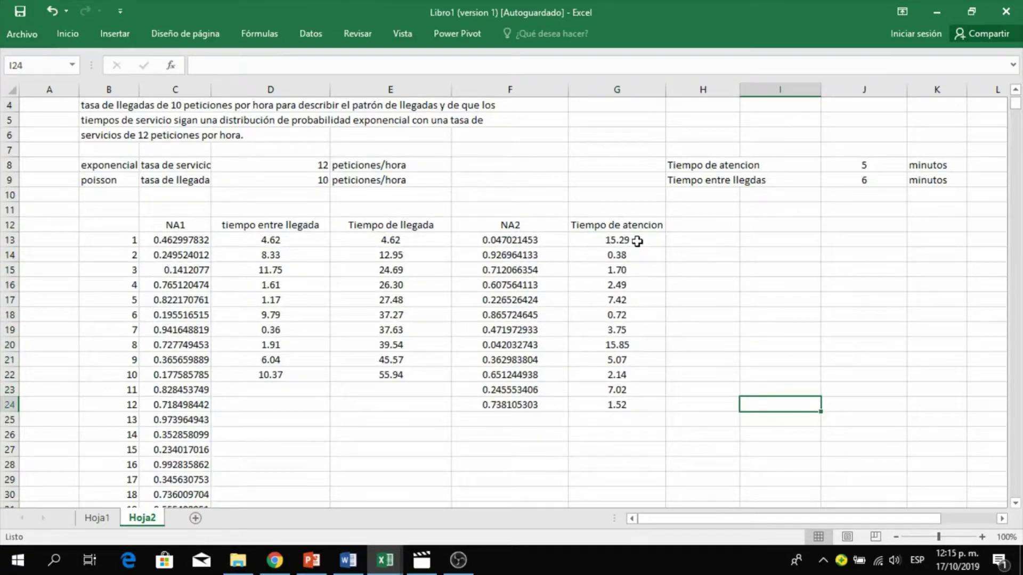
{"action": "left_click_drag", "start_coordinate": [638, 241], "coordinate": [656, 406]}
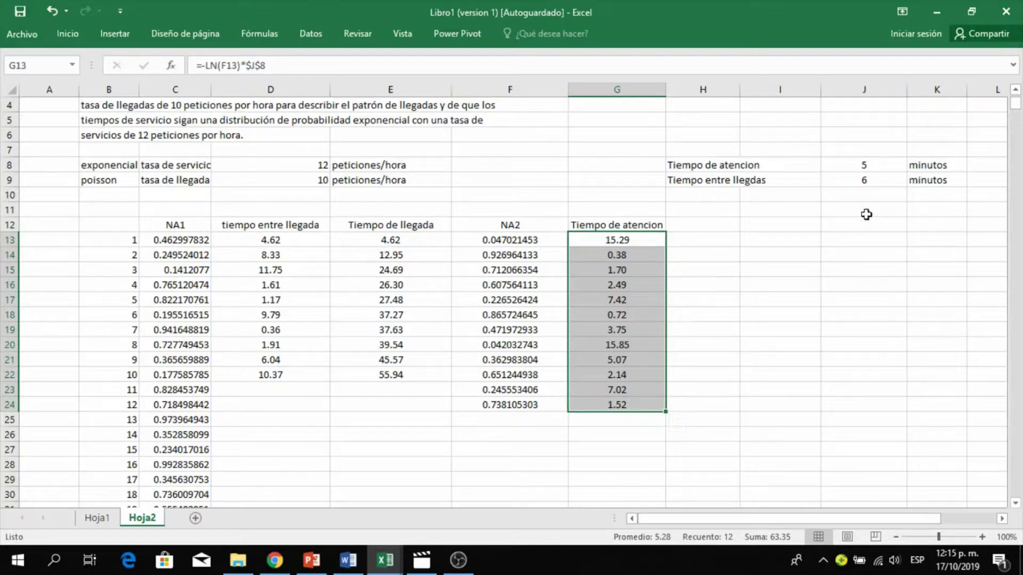
{"action": "left_click", "coordinate": [872, 166]}
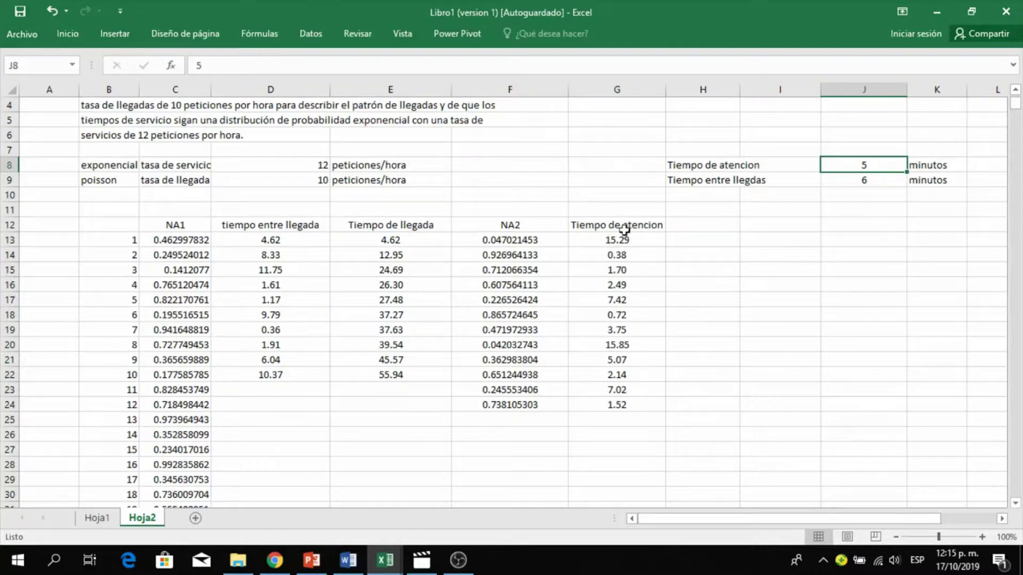
Add the column header T inicio de atencion in H12 and widen column H to fit it.
{"action": "left_click", "coordinate": [699, 221]}
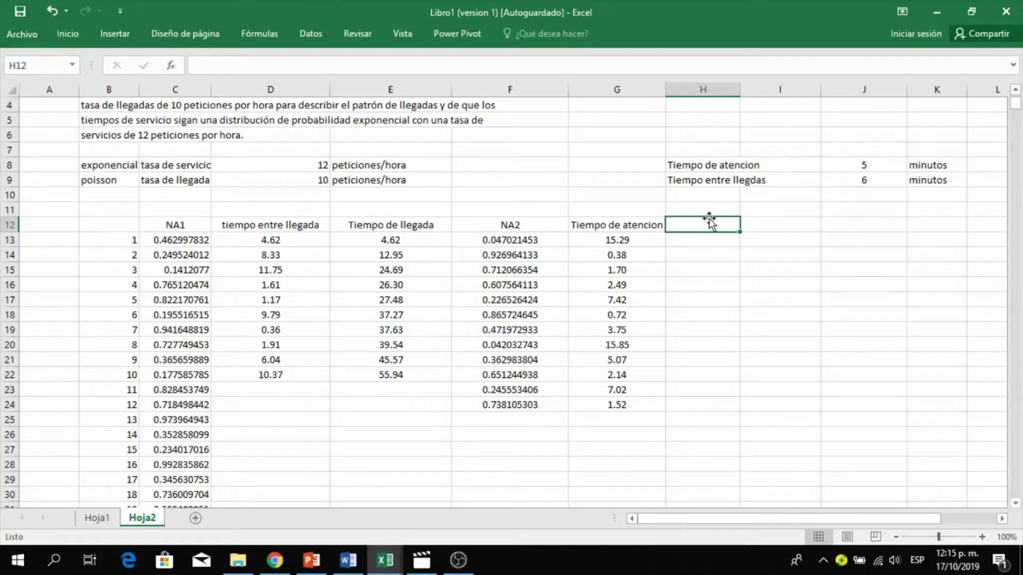
{"action": "type", "text": "T inicio"}
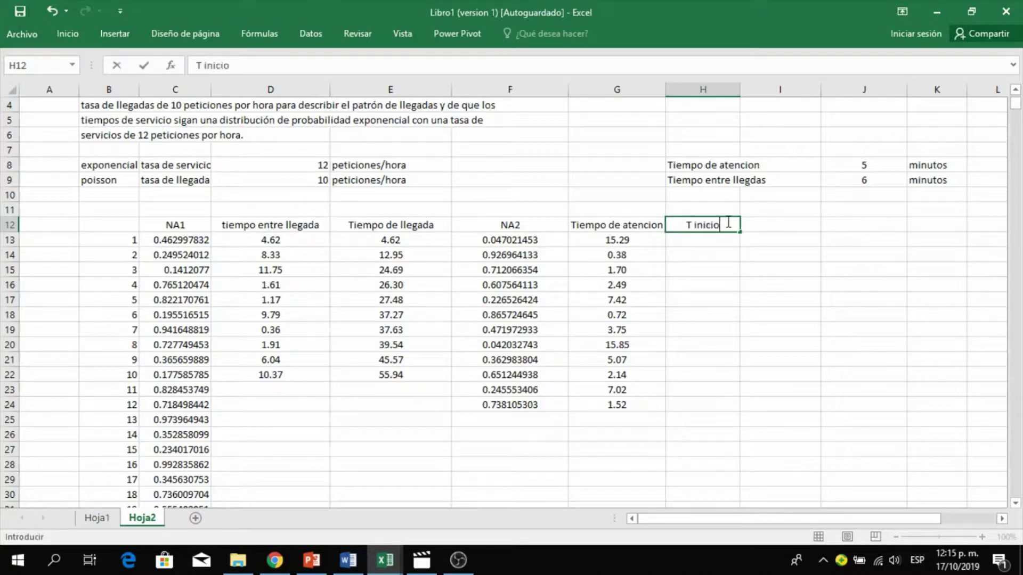
{"action": "type", "text": " de atencion"}
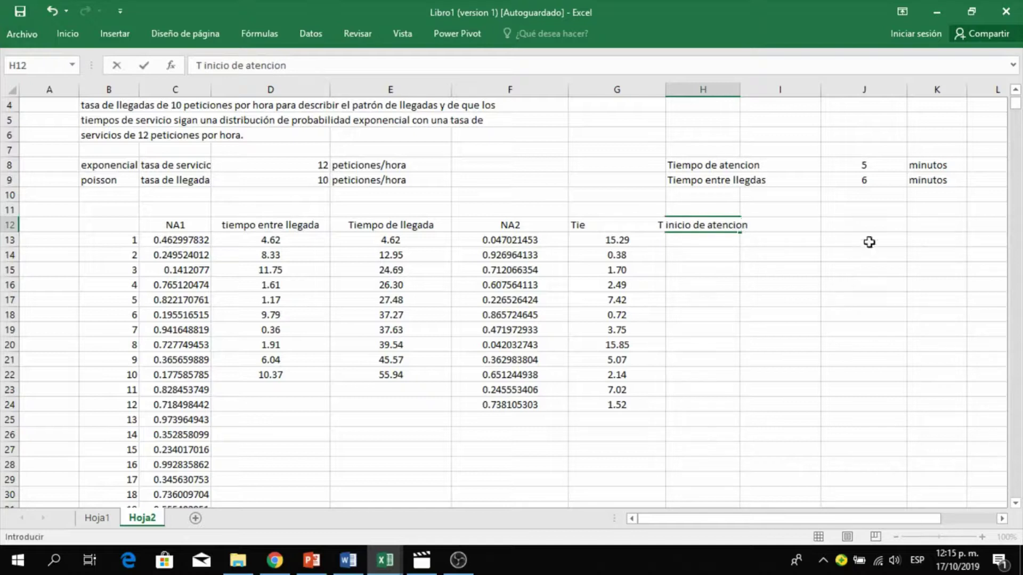
{"action": "left_click", "coordinate": [737, 298]}
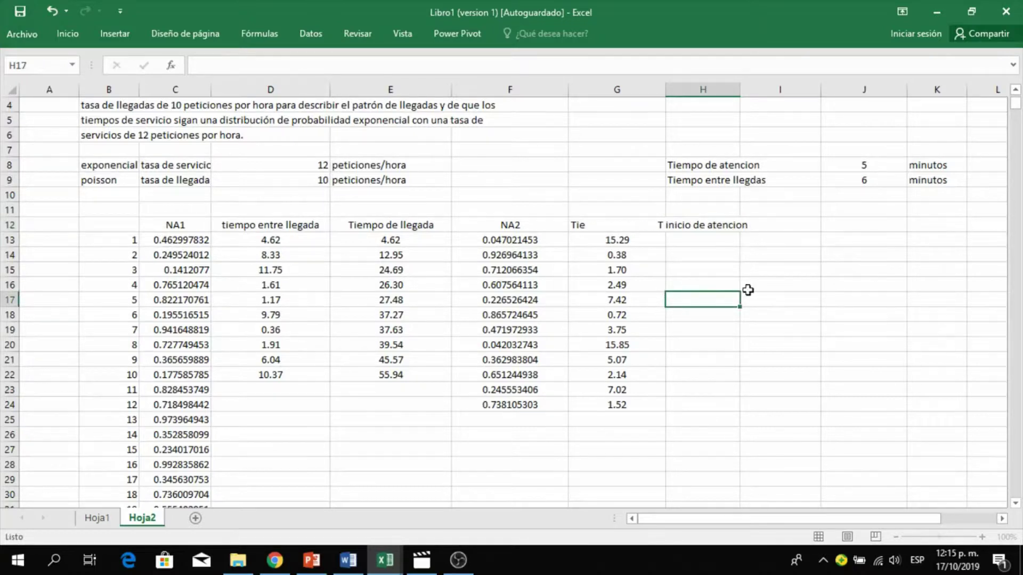
{"action": "left_click_drag", "start_coordinate": [741, 86], "coordinate": [761, 86]}
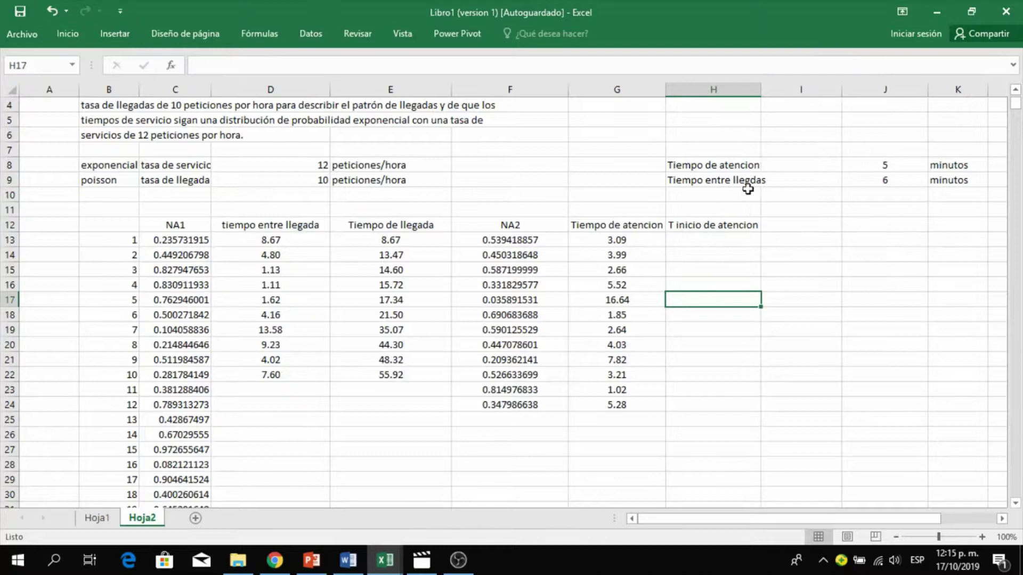
Enter a formula in H13 that sets the first request's service start time equal to its arrival time in E13.
{"action": "left_click", "coordinate": [702, 240]}
{"action": "type", "text": "+"}
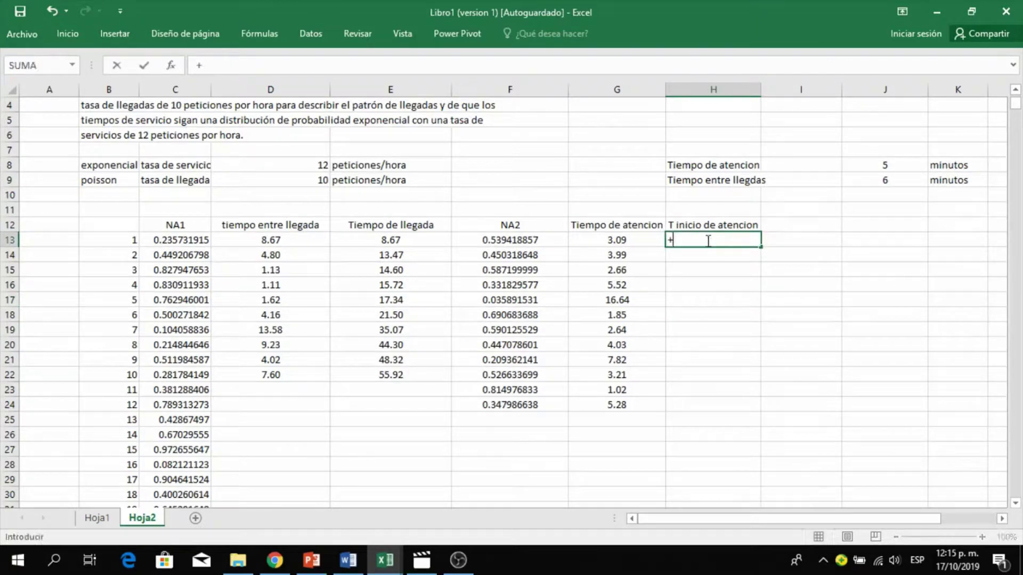
{"action": "left_click", "coordinate": [416, 240]}
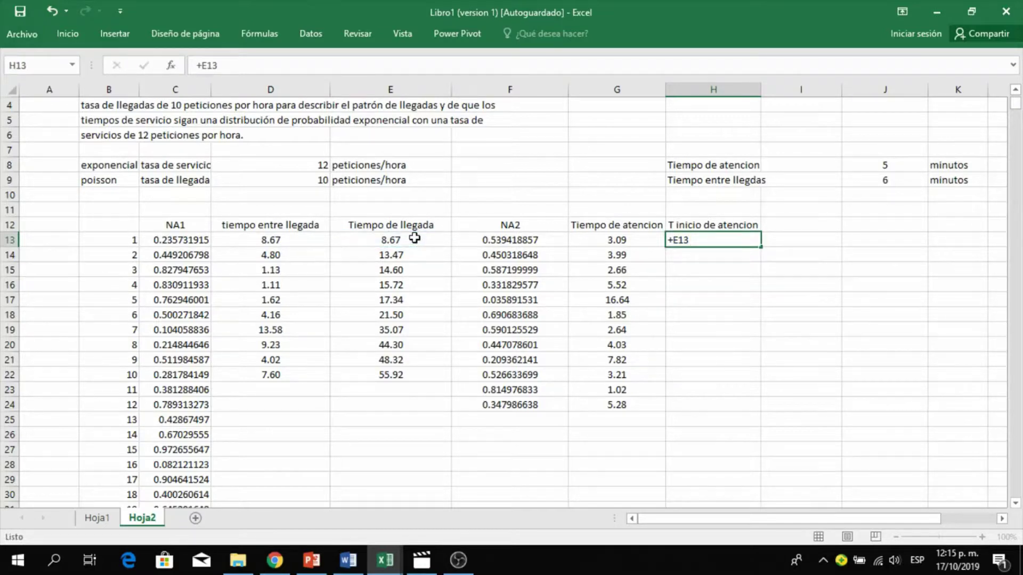
{"action": "key", "text": "Return"}
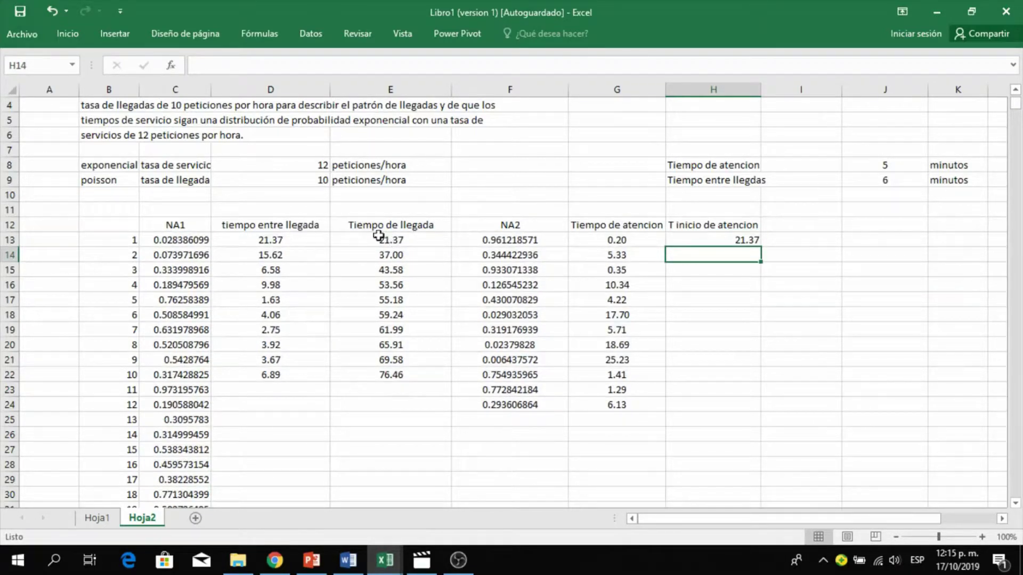
Center the cells H12:M24 horizontally.
{"action": "left_click", "coordinate": [745, 240]}
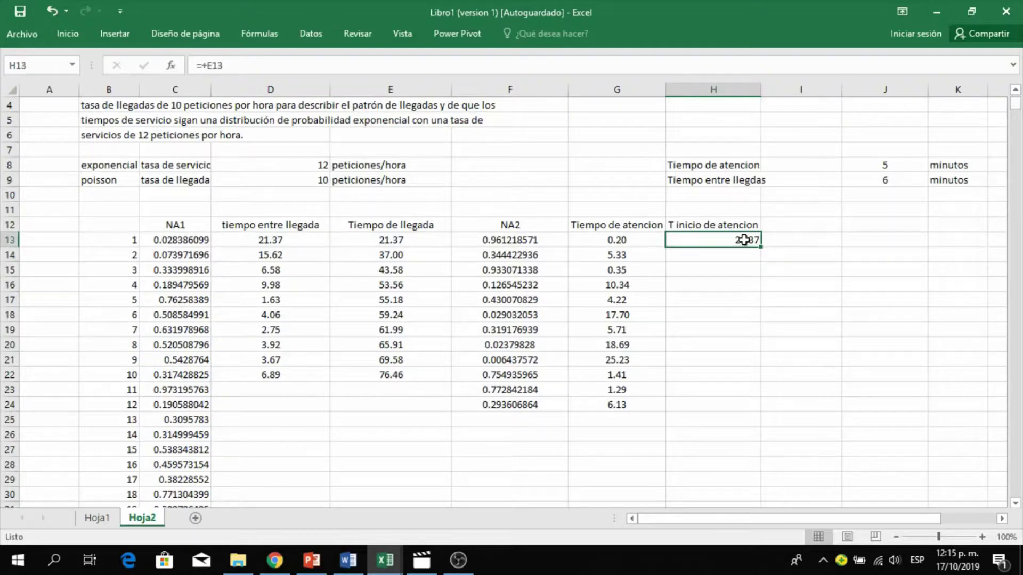
{"action": "left_click_drag", "start_coordinate": [727, 242], "coordinate": [871, 302]}
{"action": "left_click", "coordinate": [760, 226]}
{"action": "left_click_drag", "start_coordinate": [762, 226], "coordinate": [873, 404]}
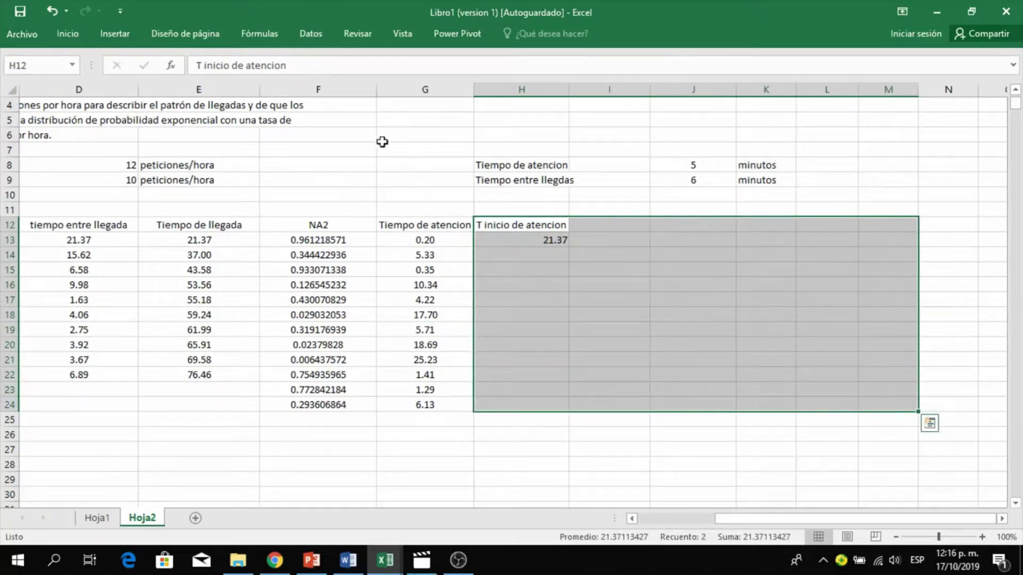
{"action": "left_click", "coordinate": [68, 33]}
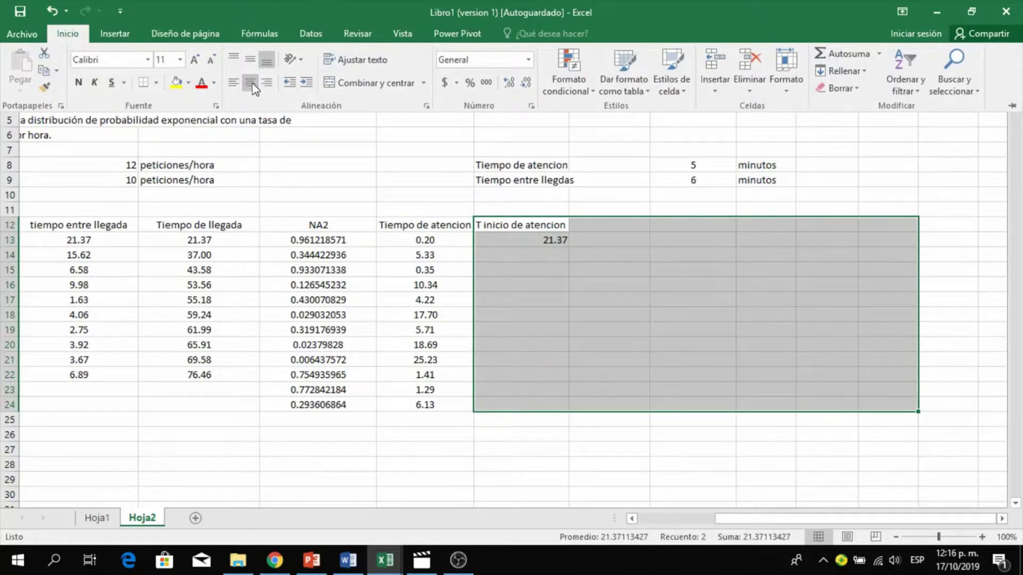
{"action": "left_click", "coordinate": [251, 83]}
{"action": "left_click", "coordinate": [676, 429]}
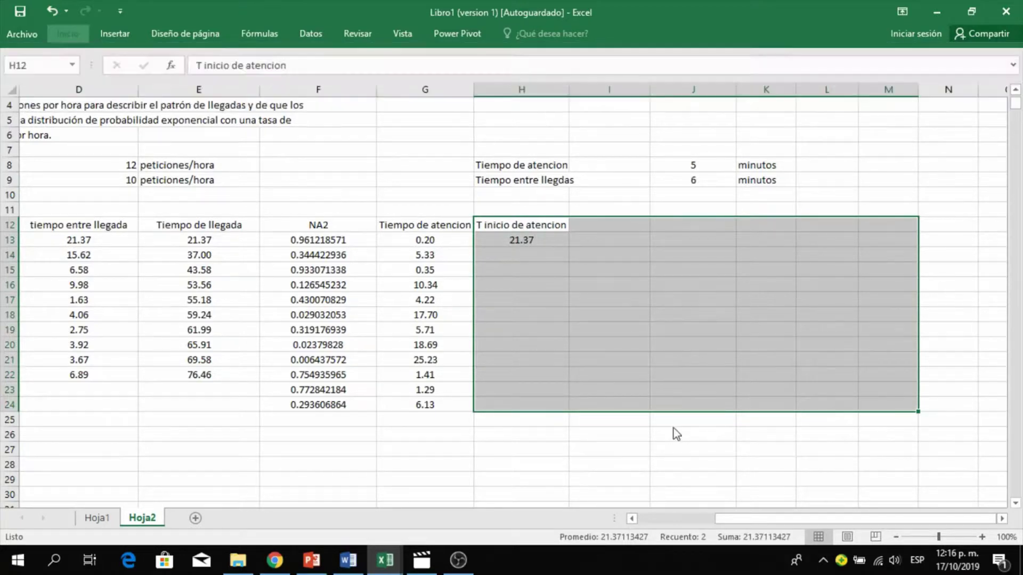
{"action": "left_click", "coordinate": [674, 429]}
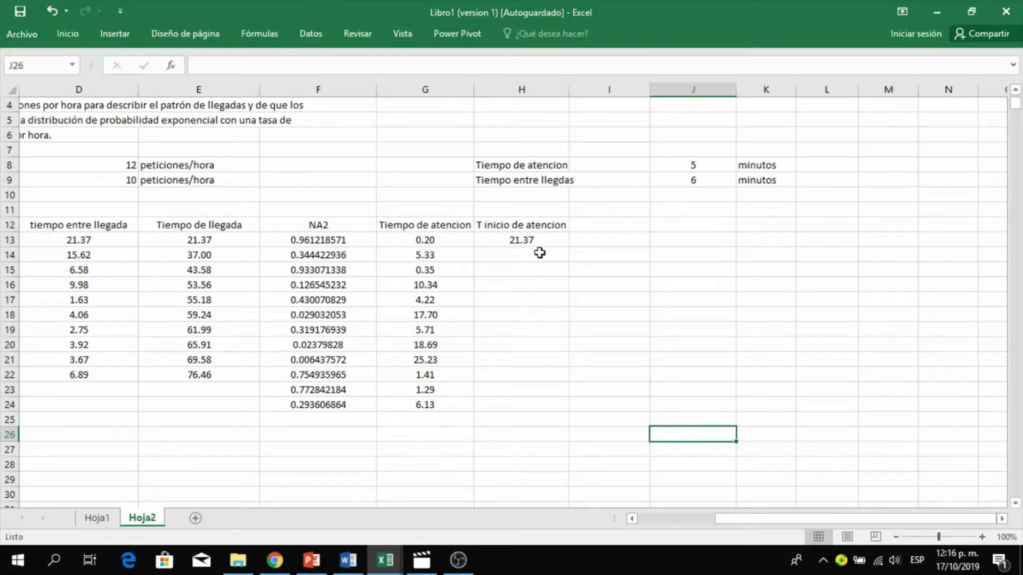
Add the column header T finalizacion de la atencion in I12.
{"action": "left_click", "coordinate": [601, 223]}
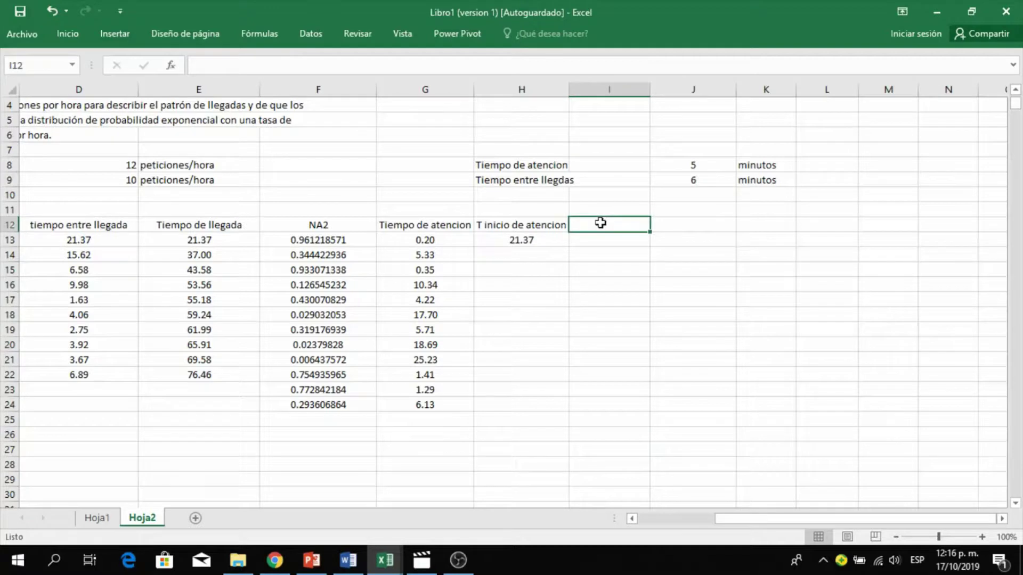
{"action": "type", "text": "T final"}
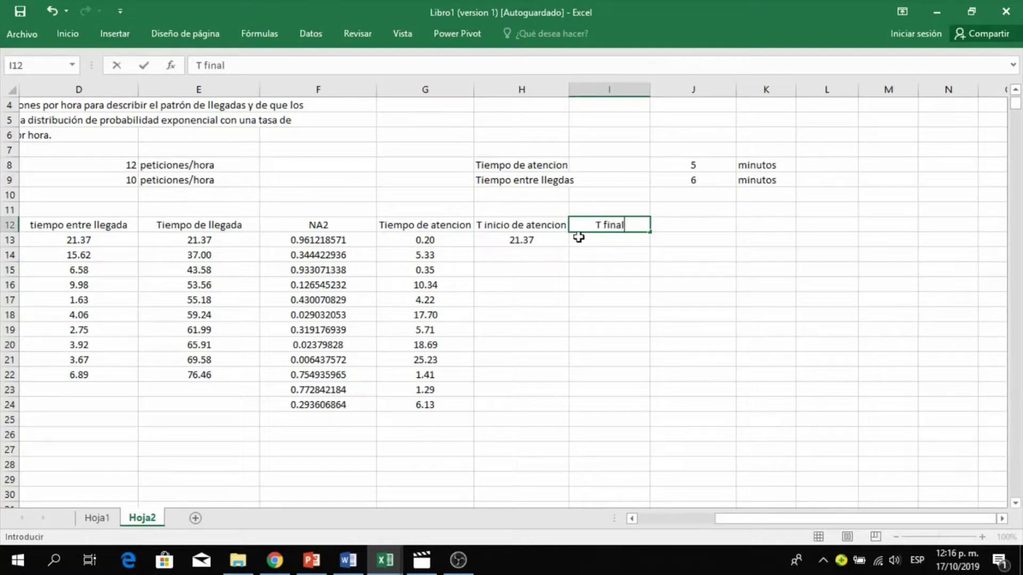
{"action": "type", "text": "izacion d"}
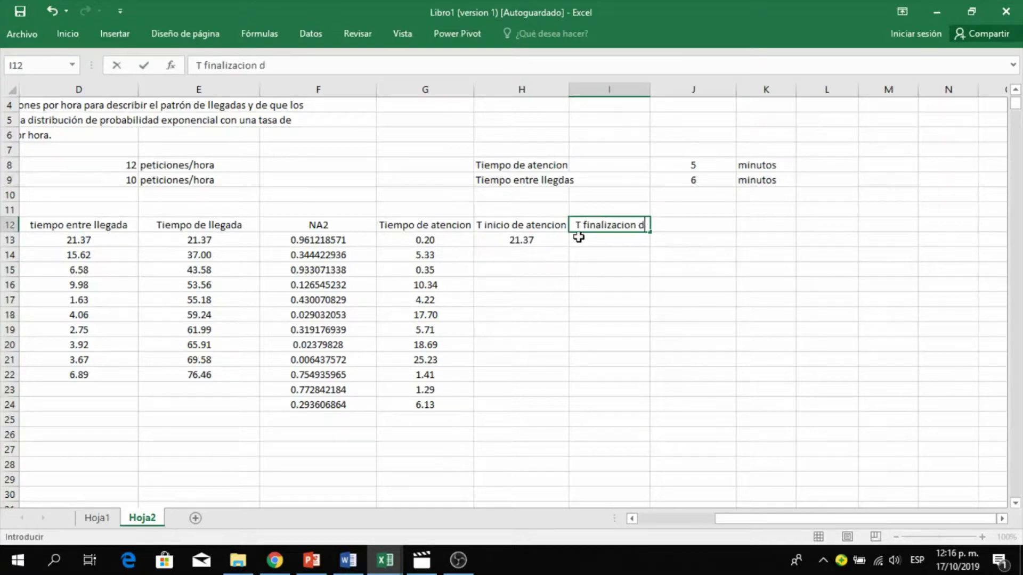
{"action": "type", "text": "e la atencion"}
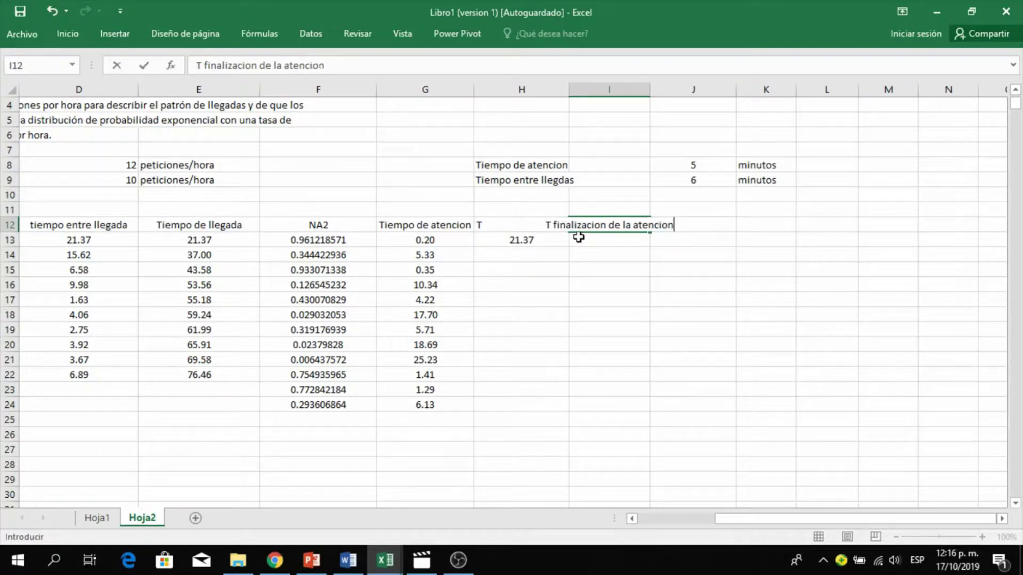
{"action": "left_click", "coordinate": [589, 258]}
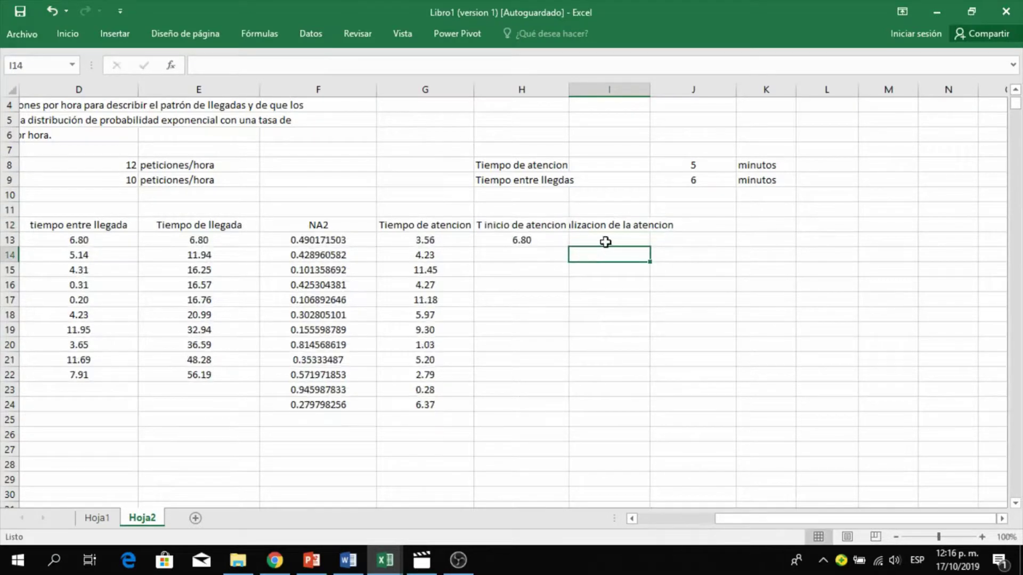
Calculate the first request's service end time in I13 as start time plus service time, +H13+G13.
{"action": "left_click", "coordinate": [607, 242]}
{"action": "type", "text": "+"}
{"action": "left_click", "coordinate": [520, 240]}
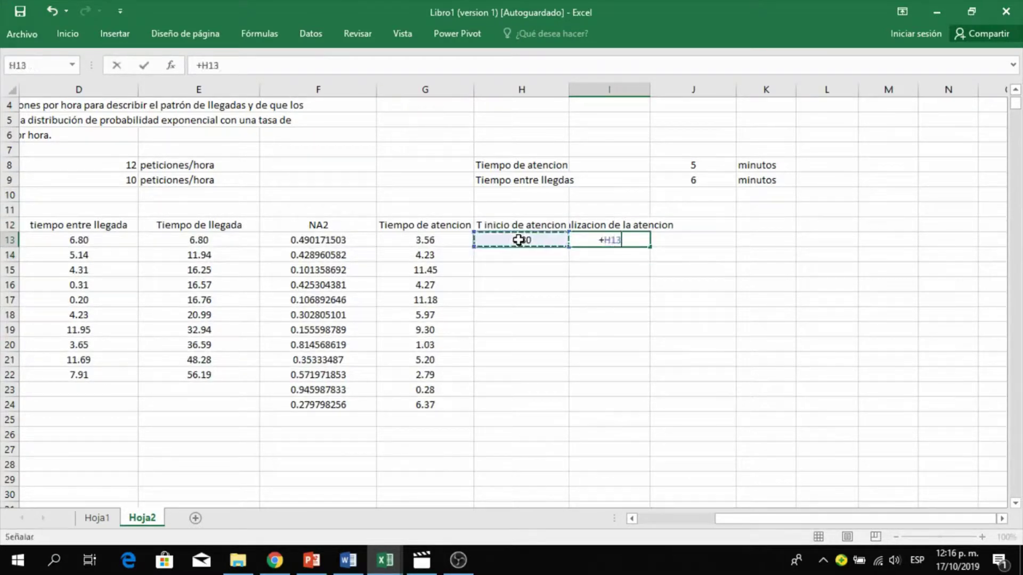
{"action": "type", "text": "+"}
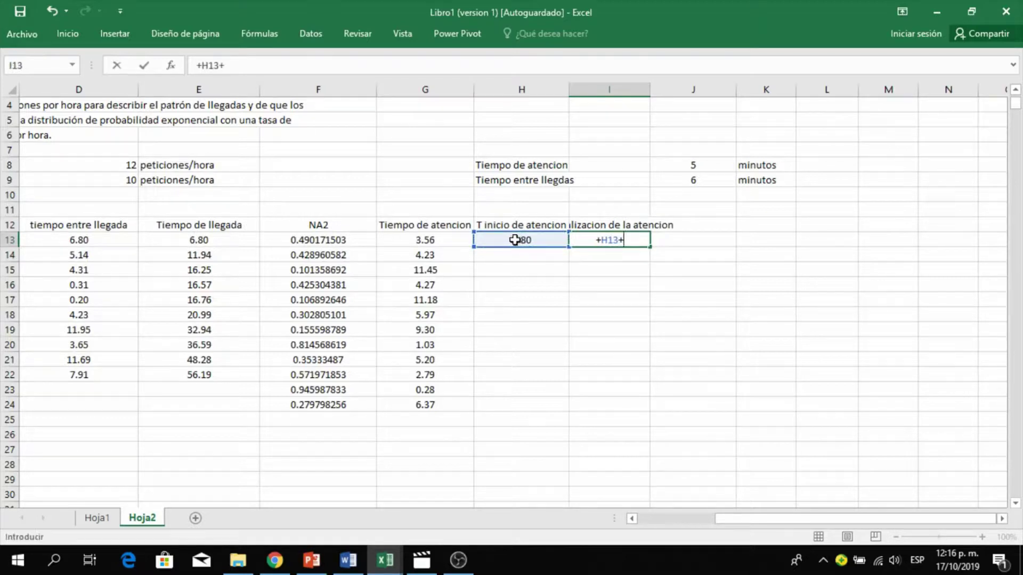
{"action": "left_click", "coordinate": [446, 240]}
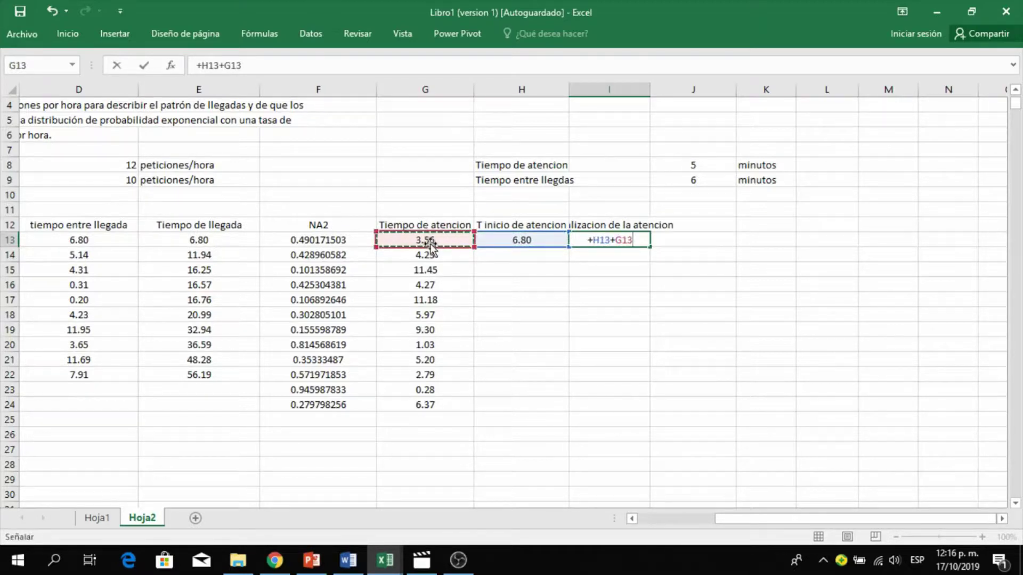
{"action": "key", "text": "Return"}
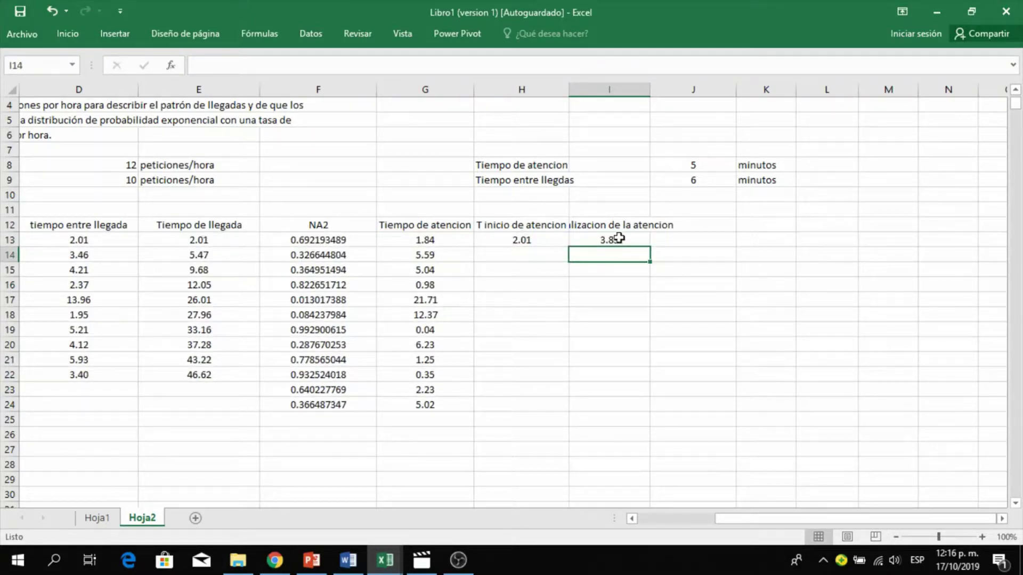
{"action": "left_click", "coordinate": [617, 240]}
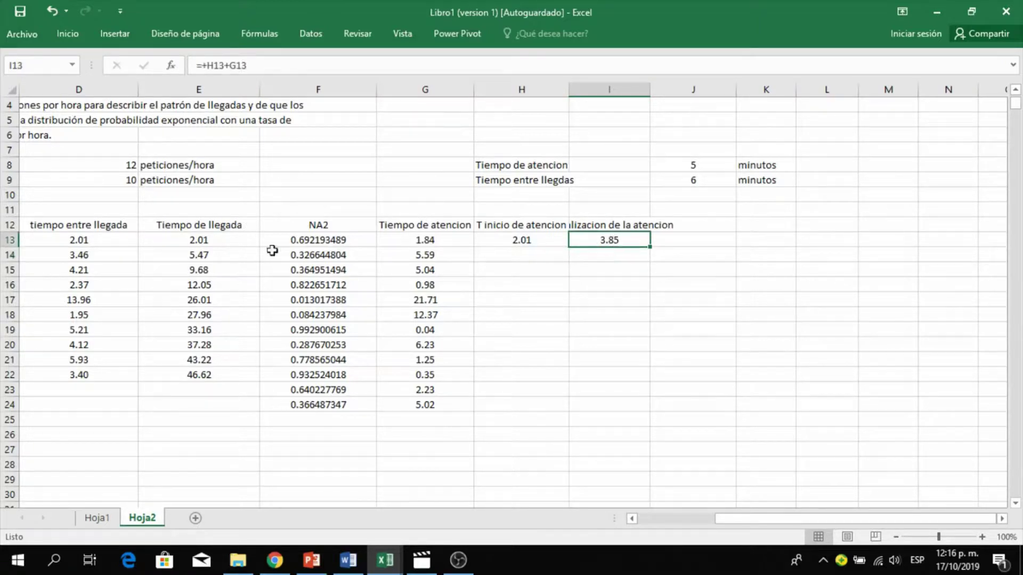
Narrow columns D through I to make the simulation table more compact.
{"action": "left_click_drag", "start_coordinate": [734, 521], "coordinate": [660, 525]}
{"action": "left_click_drag", "start_coordinate": [330, 87], "coordinate": [306, 87]}
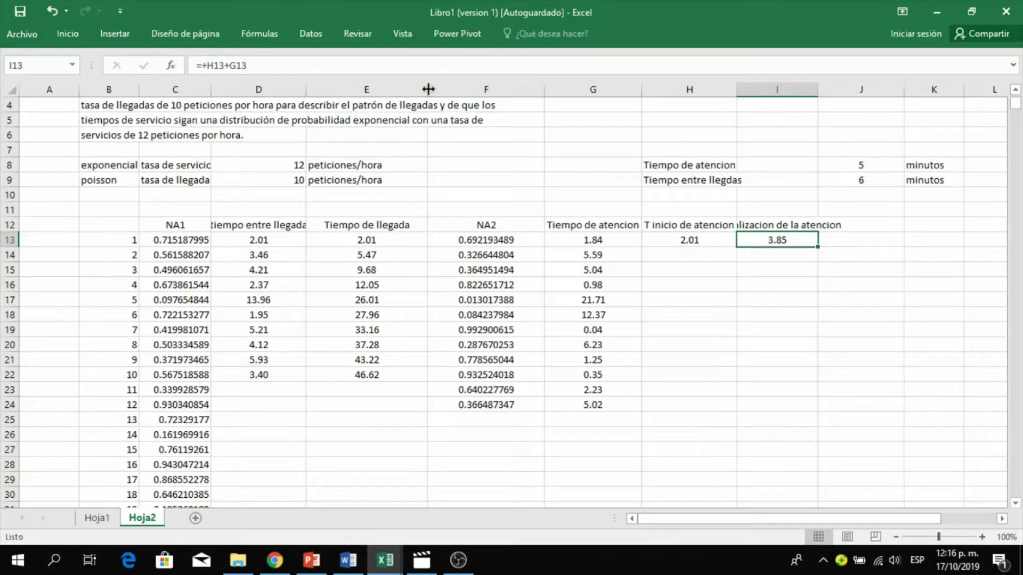
{"action": "left_click_drag", "start_coordinate": [427, 91], "coordinate": [405, 93]}
{"action": "left_click_drag", "start_coordinate": [405, 93], "coordinate": [404, 94]}
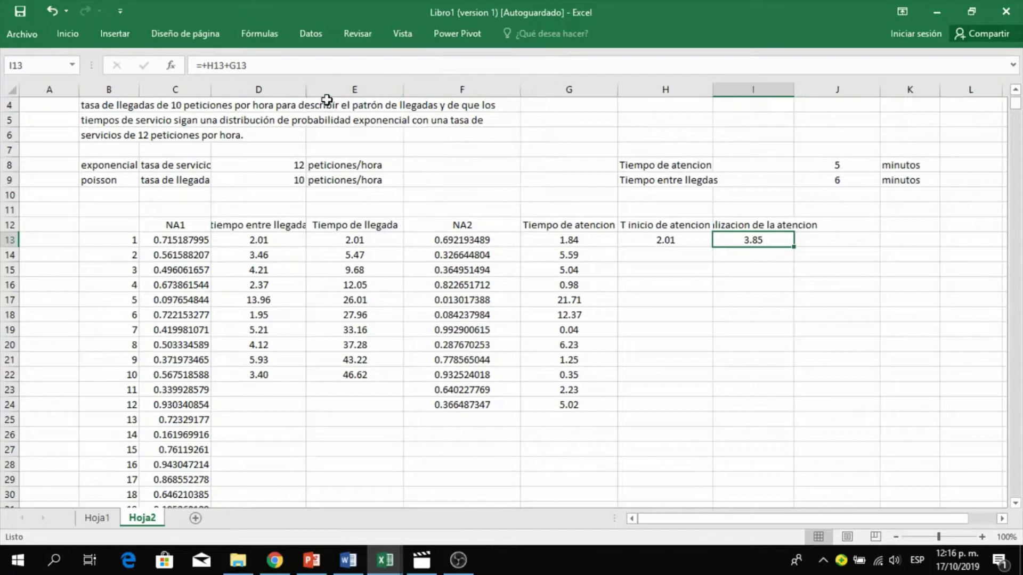
{"action": "left_click_drag", "start_coordinate": [306, 89], "coordinate": [291, 89]}
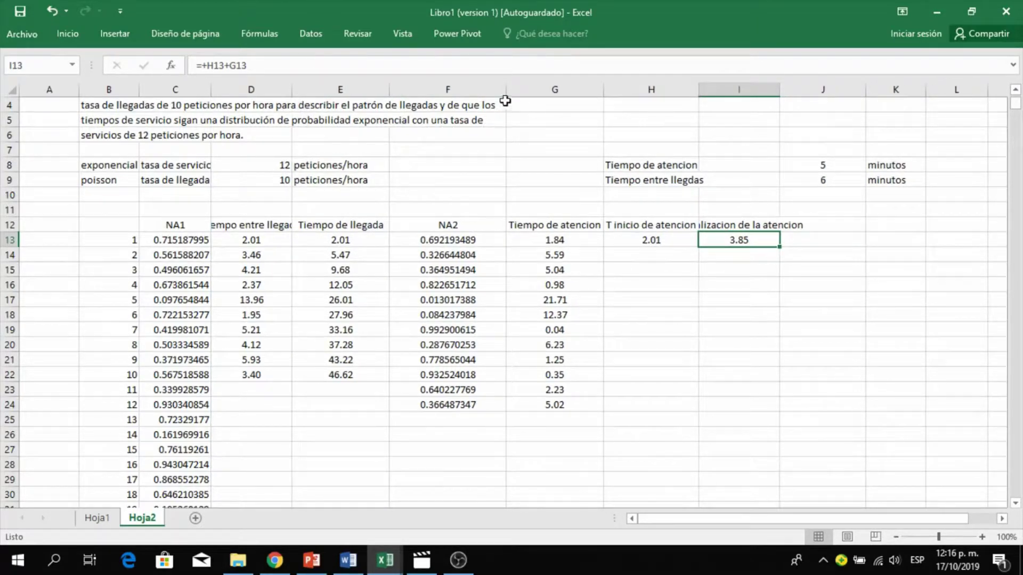
{"action": "left_click_drag", "start_coordinate": [505, 85], "coordinate": [472, 88]}
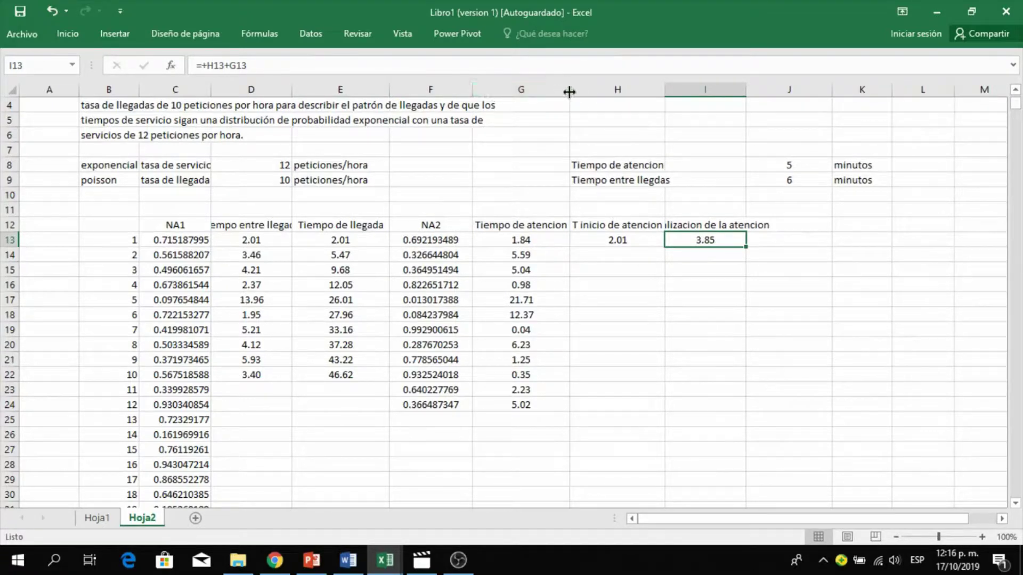
{"action": "left_click_drag", "start_coordinate": [569, 90], "coordinate": [541, 92]}
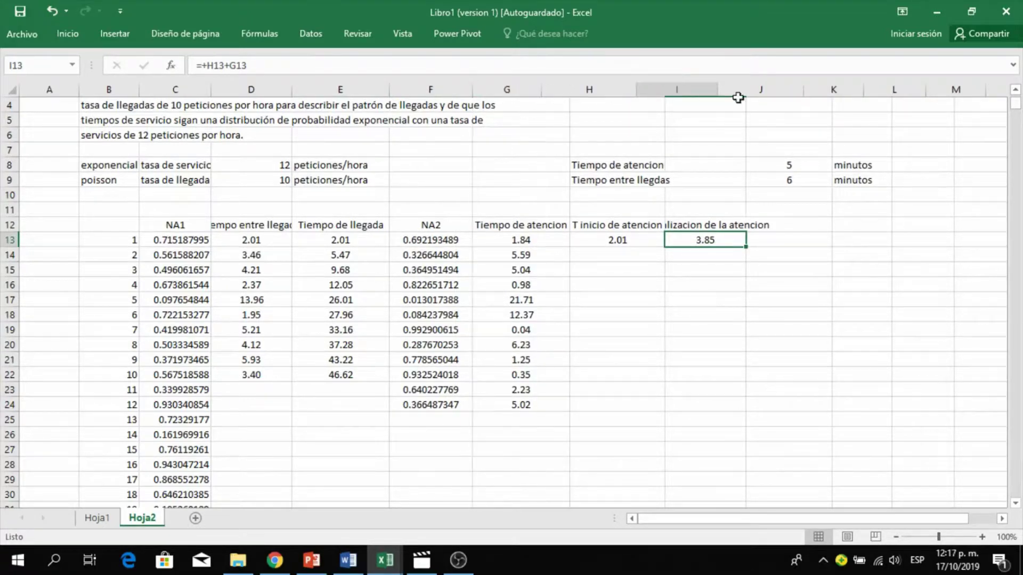
{"action": "left_click_drag", "start_coordinate": [637, 91], "coordinate": [611, 94]}
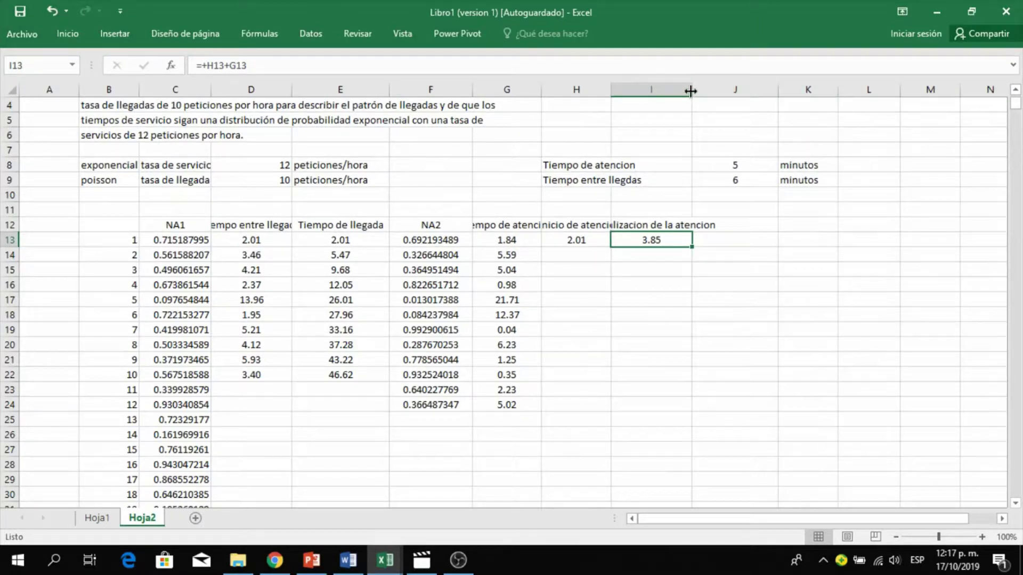
{"action": "left_click_drag", "start_coordinate": [691, 94], "coordinate": [671, 94]}
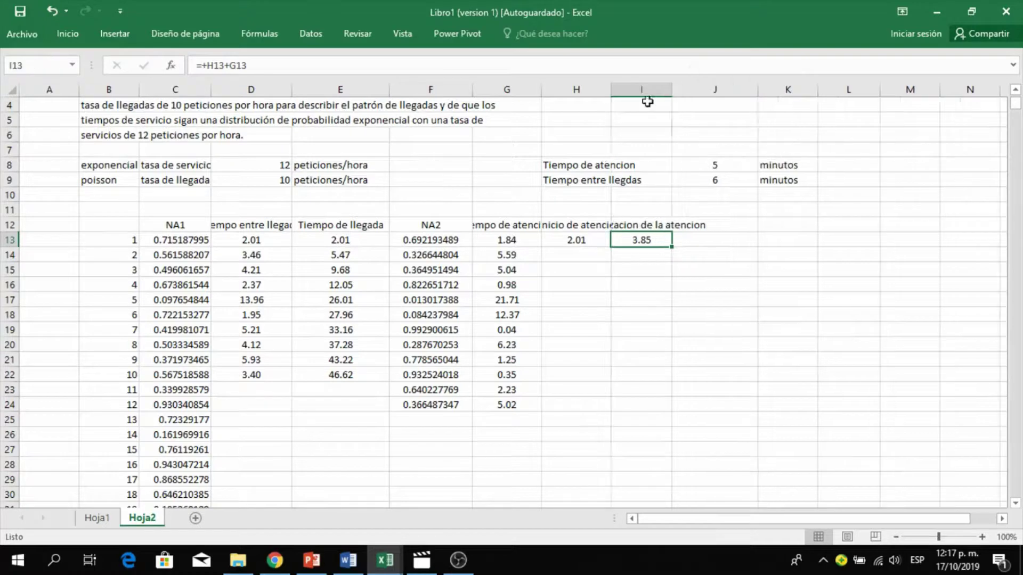
Wrap the text of the table headers in row 12, from C12 to M12.
{"action": "left_click_drag", "start_coordinate": [198, 229], "coordinate": [943, 222]}
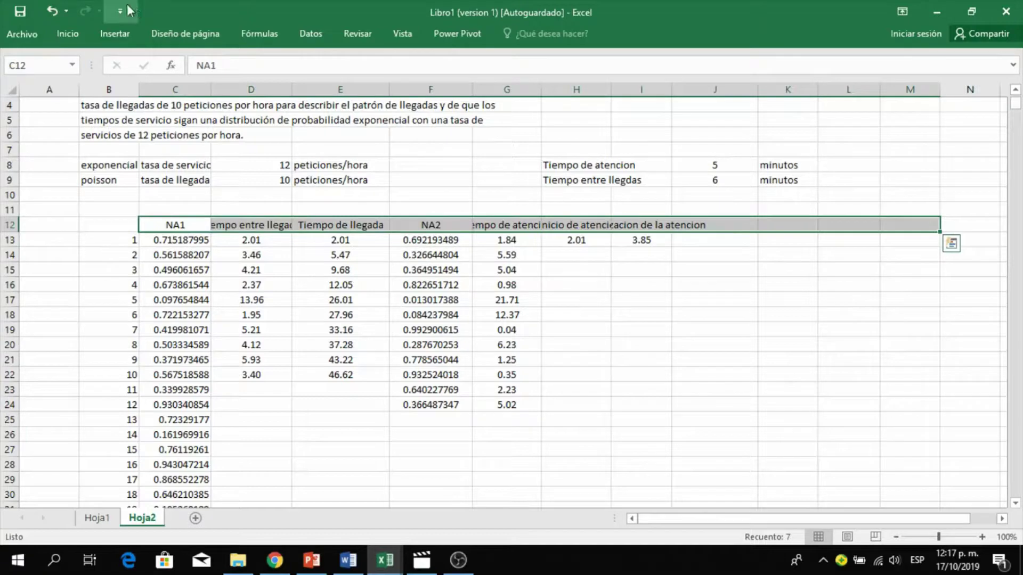
{"action": "left_click", "coordinate": [68, 34]}
{"action": "left_click", "coordinate": [346, 62]}
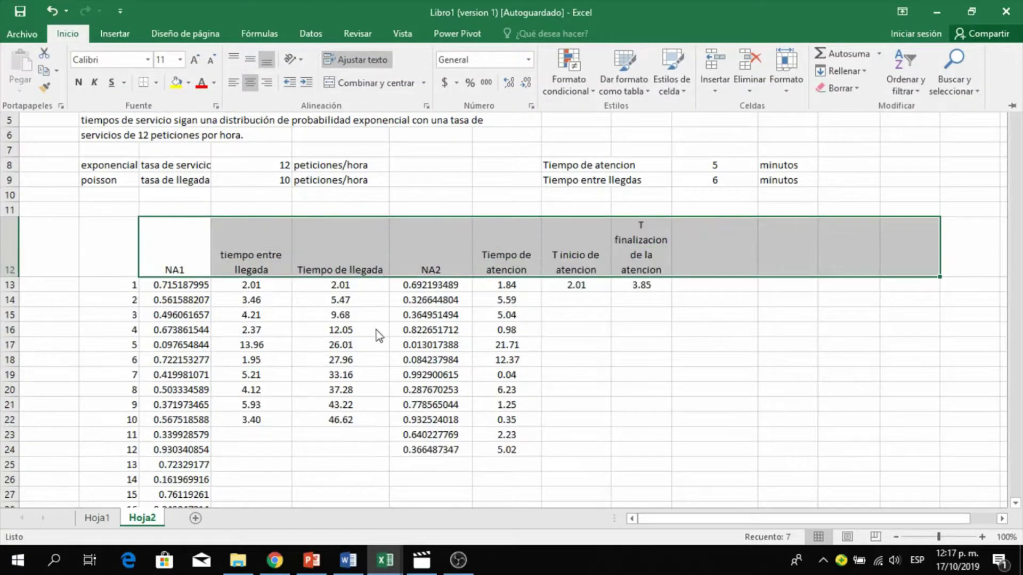
{"action": "left_click", "coordinate": [724, 353]}
{"action": "left_click", "coordinate": [720, 343]}
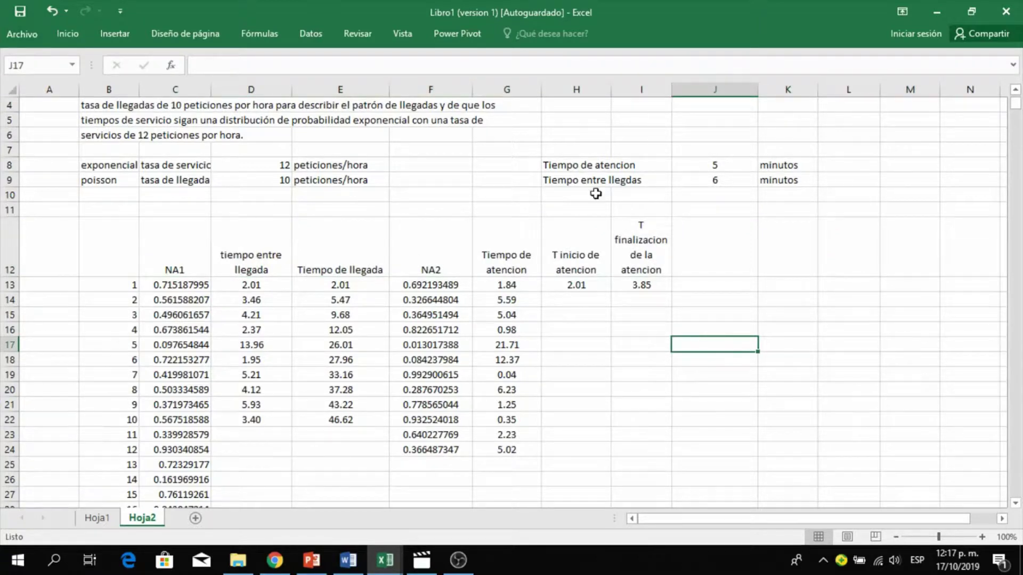
Widen column I slightly so its header fits on two lines, and reduce the height of row 12.
{"action": "left_click_drag", "start_coordinate": [672, 89], "coordinate": [682, 90]}
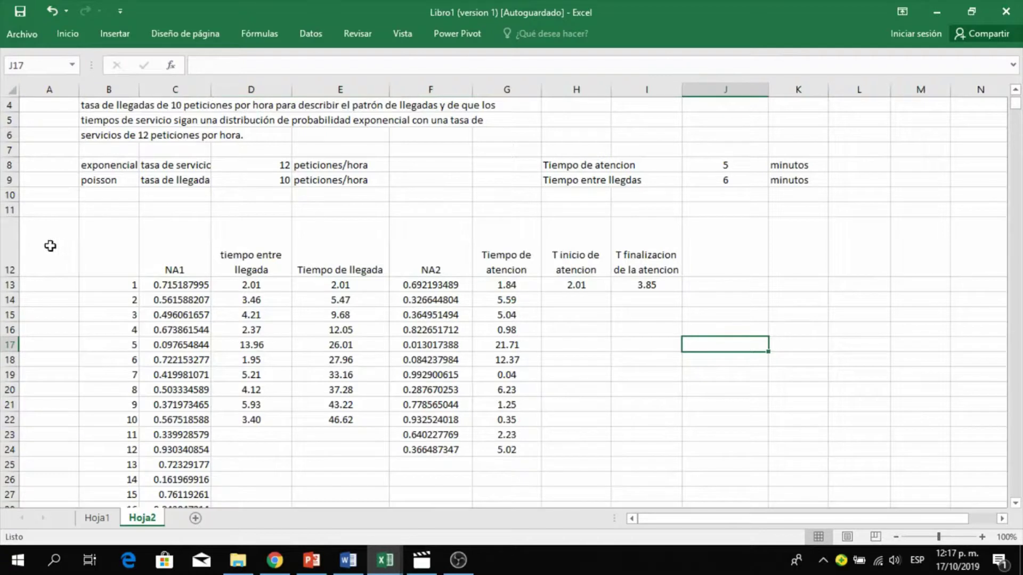
{"action": "left_click_drag", "start_coordinate": [50, 244], "coordinate": [319, 256]}
{"action": "left_click", "coordinate": [63, 336]}
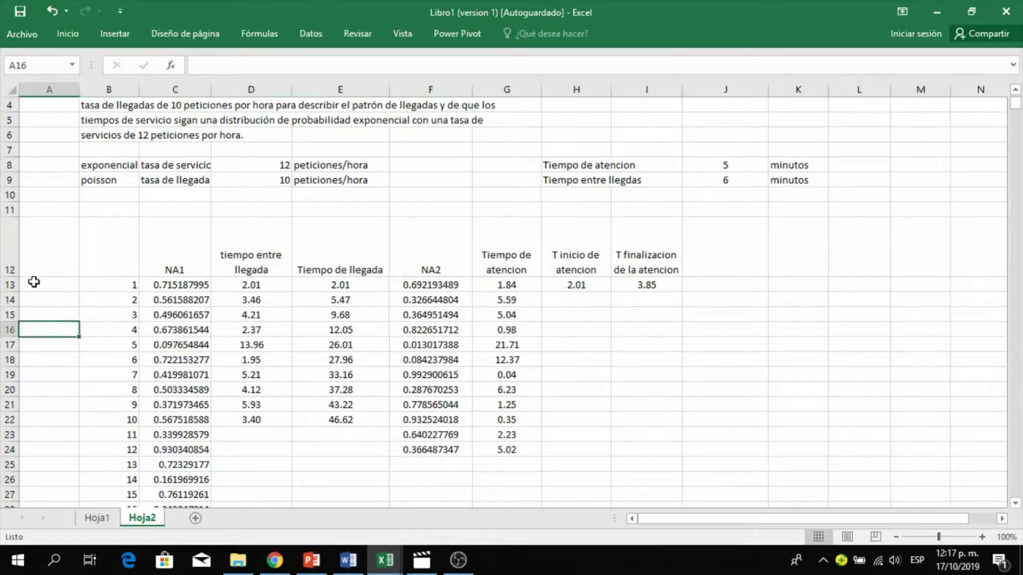
{"action": "left_click_drag", "start_coordinate": [12, 277], "coordinate": [21, 254]}
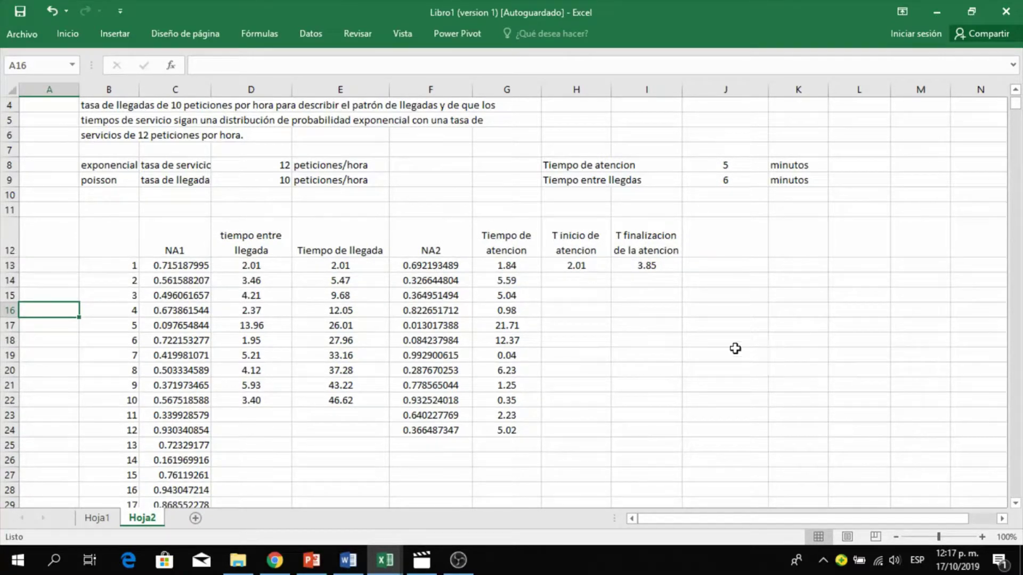
Align the table headers in row 12, from C12 onward, vertically to the middle.
{"action": "left_click_drag", "start_coordinate": [179, 244], "coordinate": [999, 247]}
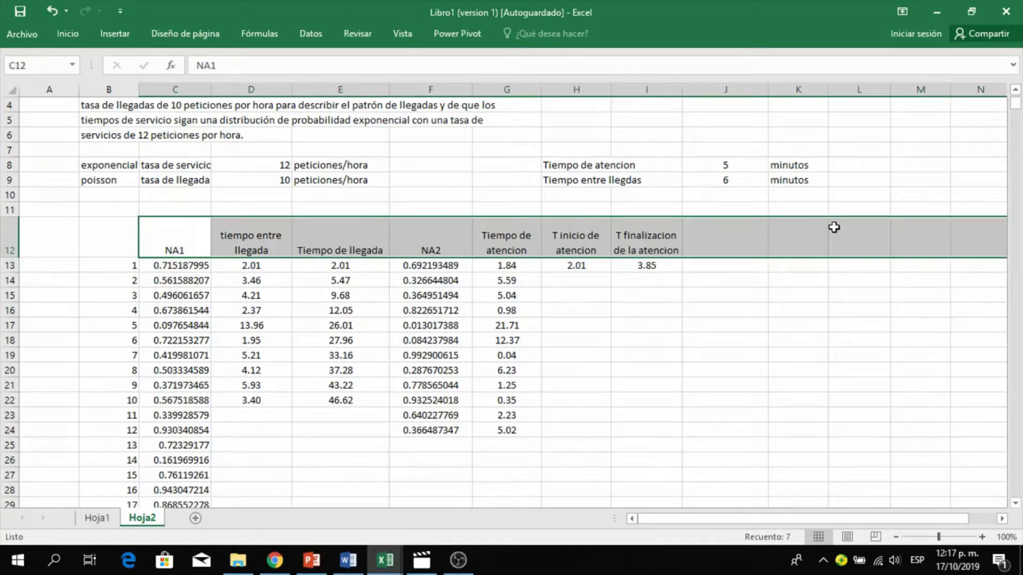
{"action": "left_click", "coordinate": [68, 33]}
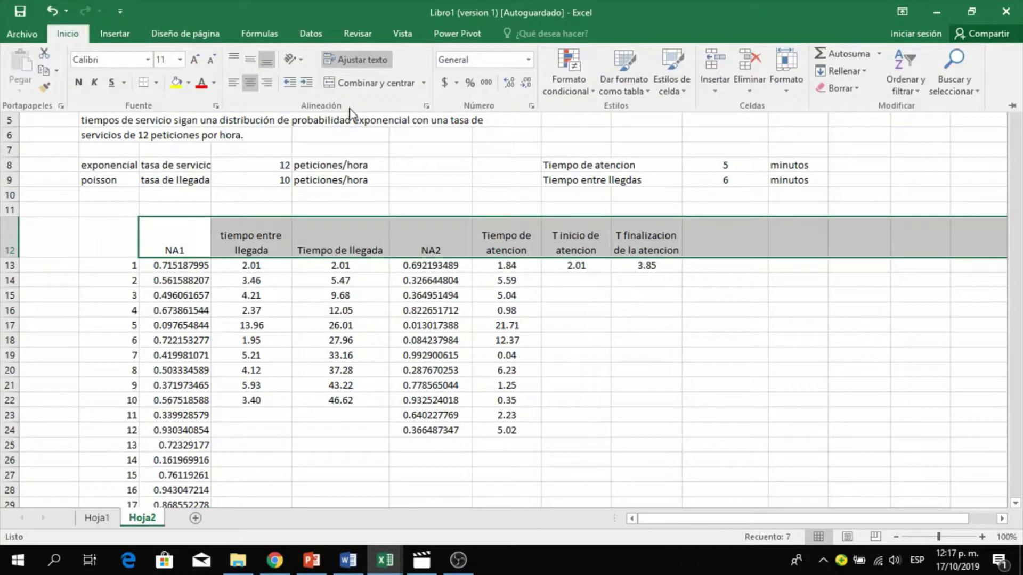
{"action": "left_click", "coordinate": [249, 63]}
{"action": "left_click", "coordinate": [711, 318]}
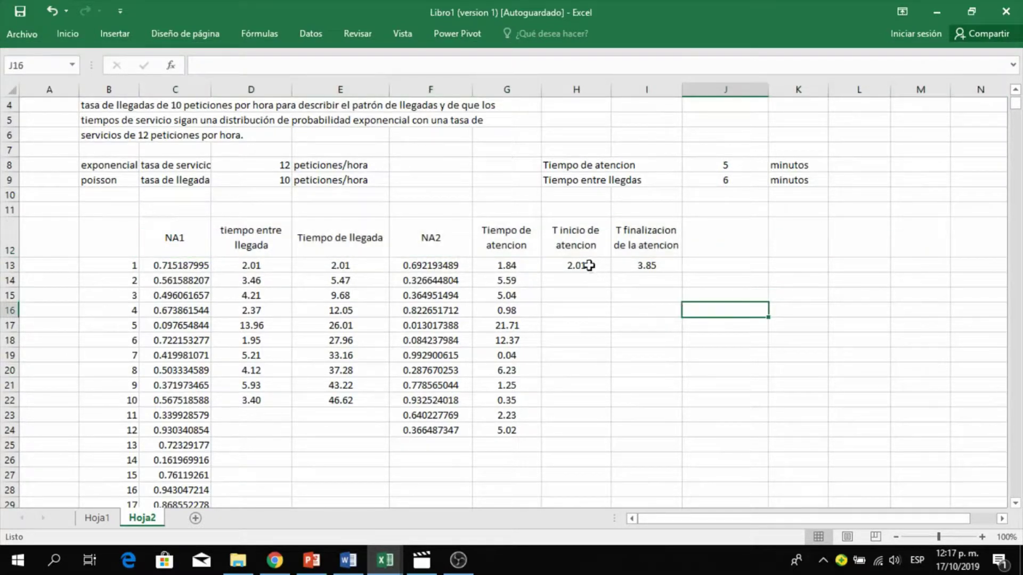
{"action": "left_click", "coordinate": [659, 266]}
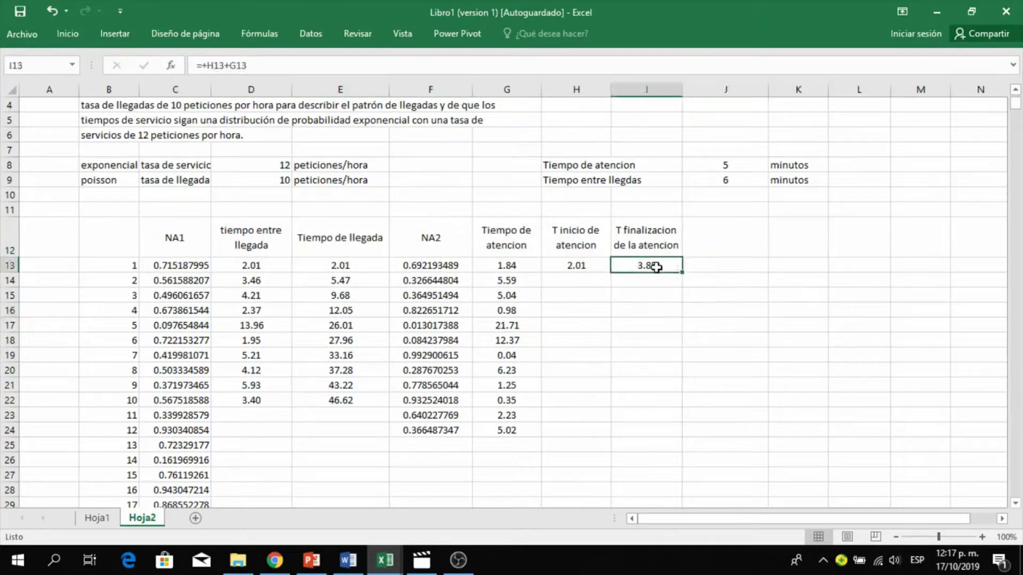
Fill the service end time formula from I13 down to I24 and check the copied formula in I14.
{"action": "left_click_drag", "start_coordinate": [684, 272], "coordinate": [677, 440]}
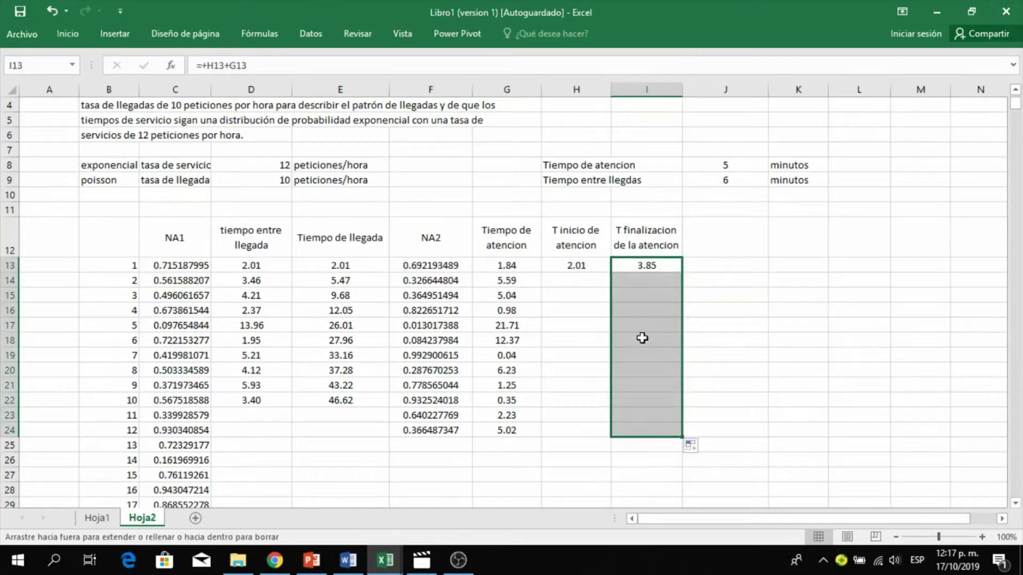
{"action": "double_click", "coordinate": [655, 282]}
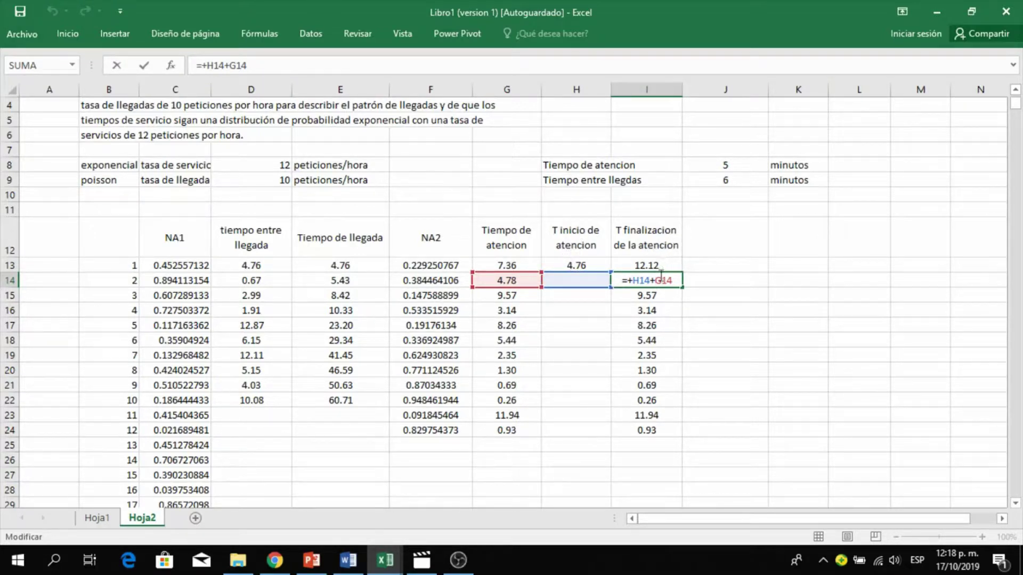
{"action": "key", "text": "Return"}
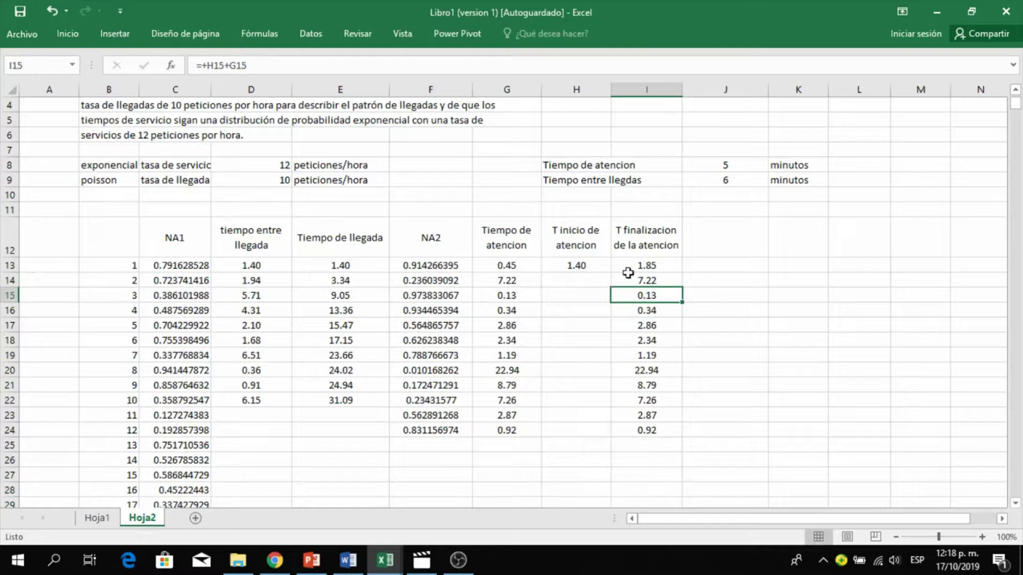
Highlight the second request's arrival time in E14 and the first request's service end time in I13 with yellow fill.
{"action": "left_click", "coordinate": [578, 279]}
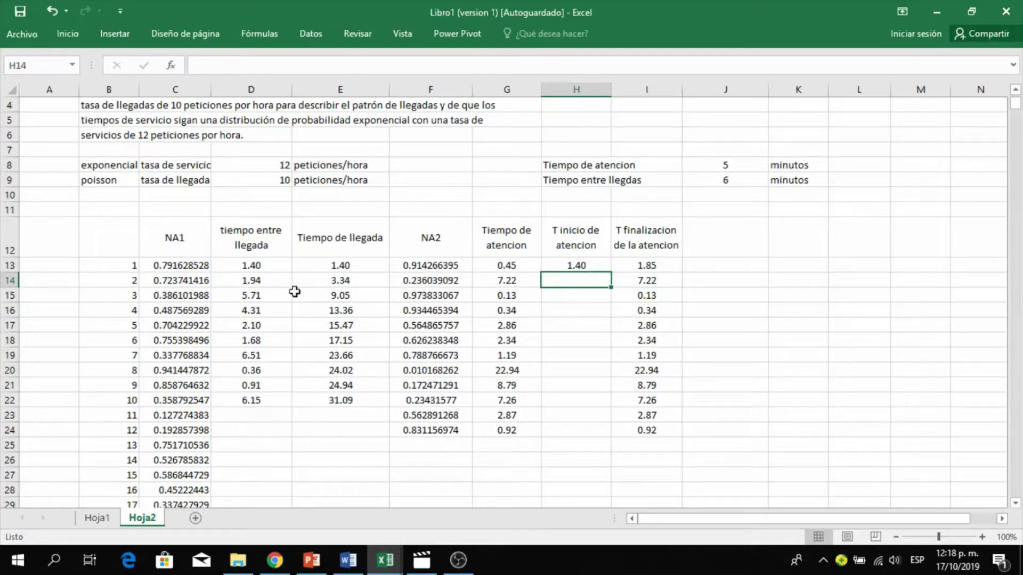
{"action": "double_click", "coordinate": [564, 281]}
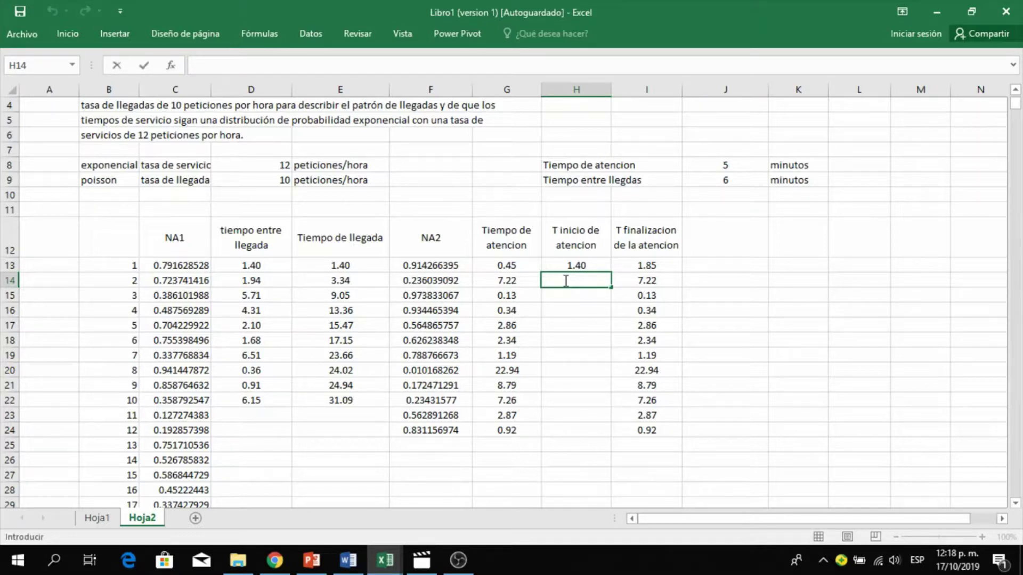
{"action": "left_click", "coordinate": [344, 280]}
{"action": "left_click", "coordinate": [68, 34]}
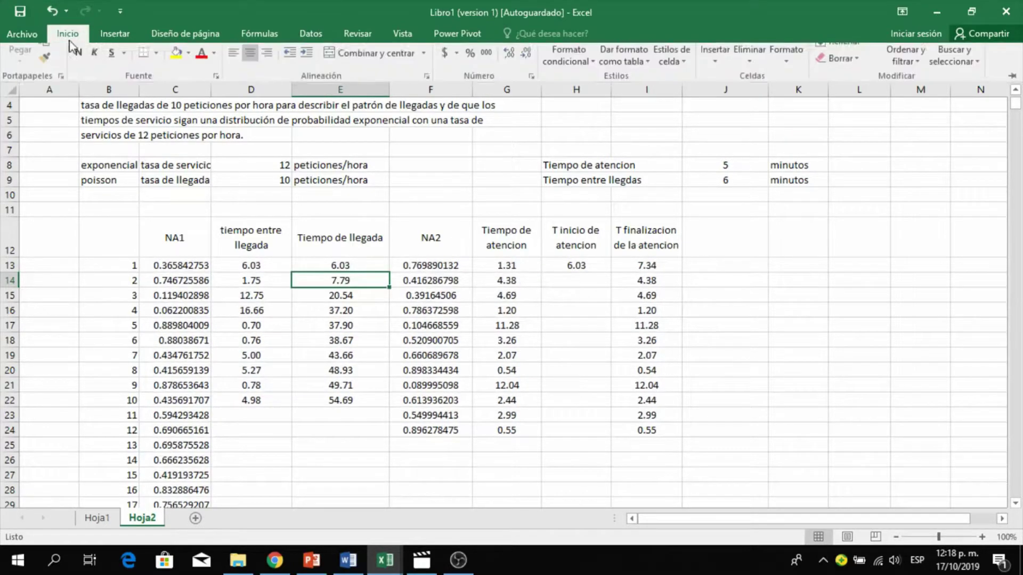
{"action": "left_click", "coordinate": [176, 86]}
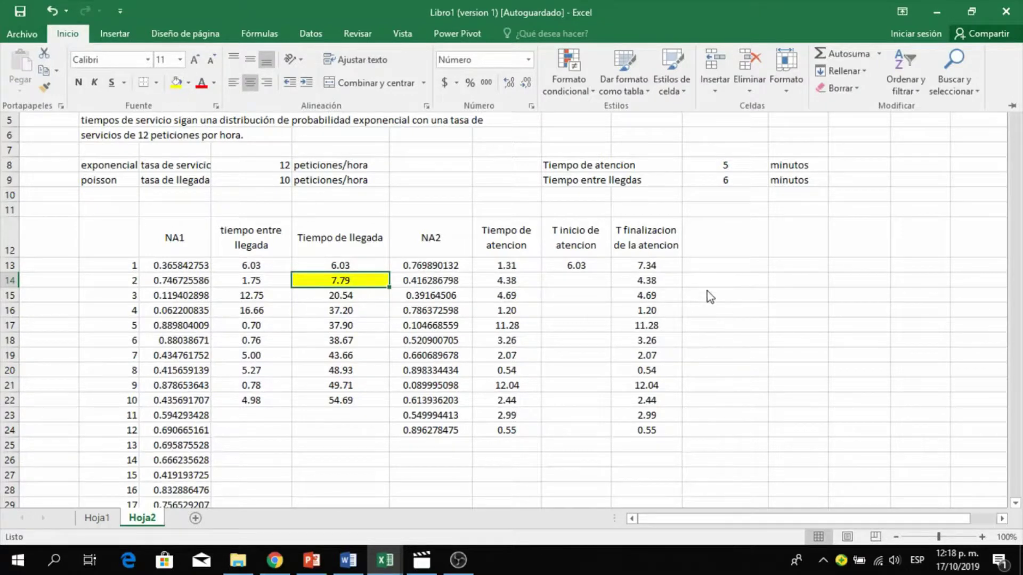
{"action": "left_click", "coordinate": [658, 265]}
{"action": "left_click", "coordinate": [658, 266]}
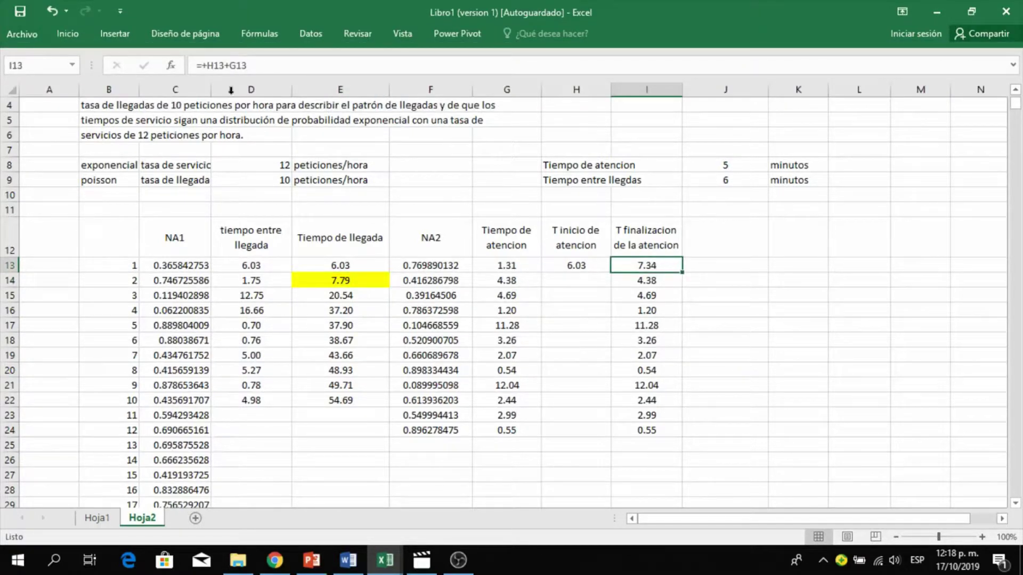
{"action": "left_click", "coordinate": [74, 37]}
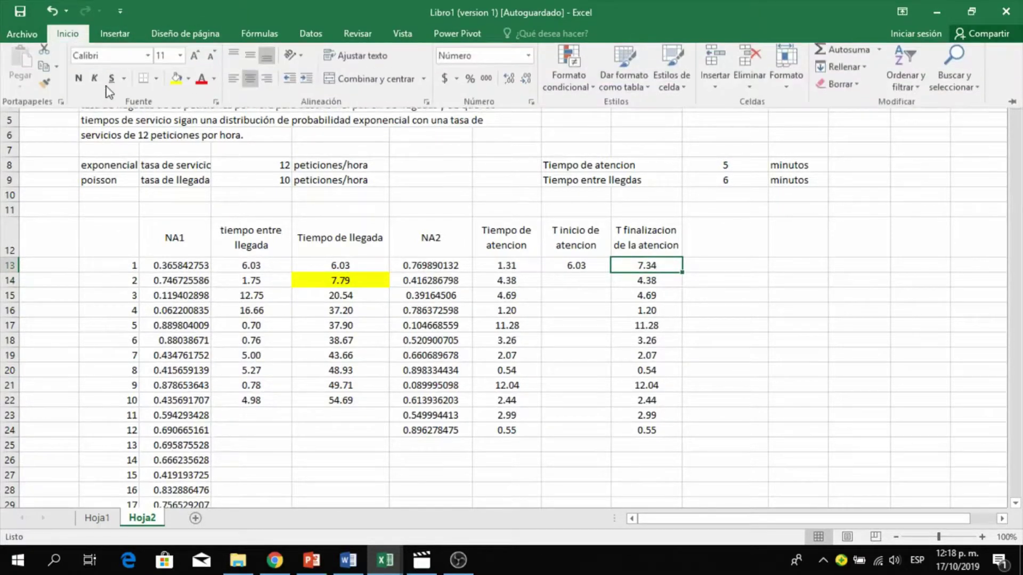
{"action": "left_click", "coordinate": [177, 84]}
{"action": "left_click", "coordinate": [549, 342]}
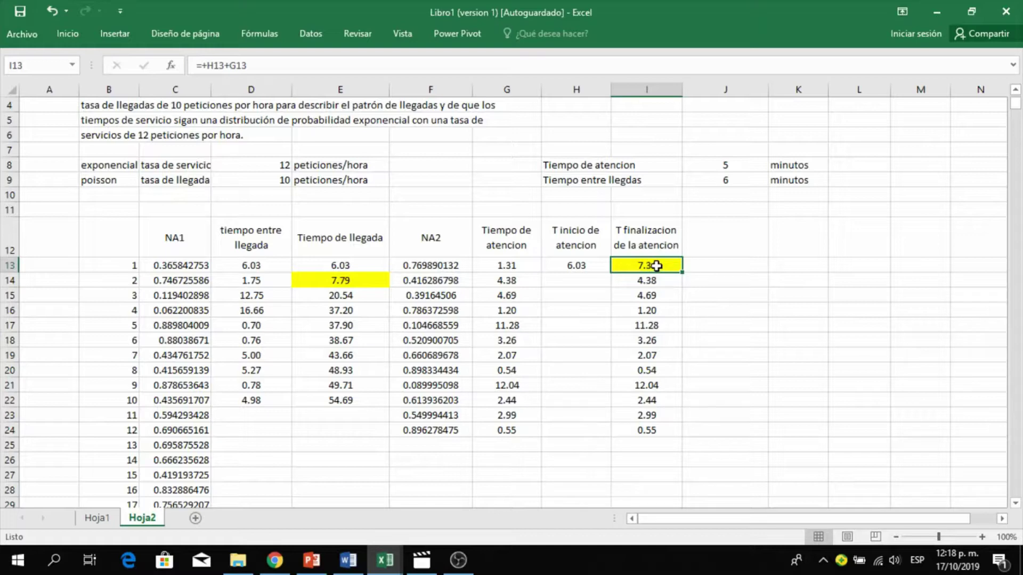
Recalculate the random numbers and enter the formula +E14 in H14 as the second request's service start time.
{"action": "left_click", "coordinate": [593, 280]}
{"action": "key", "text": "F9"}
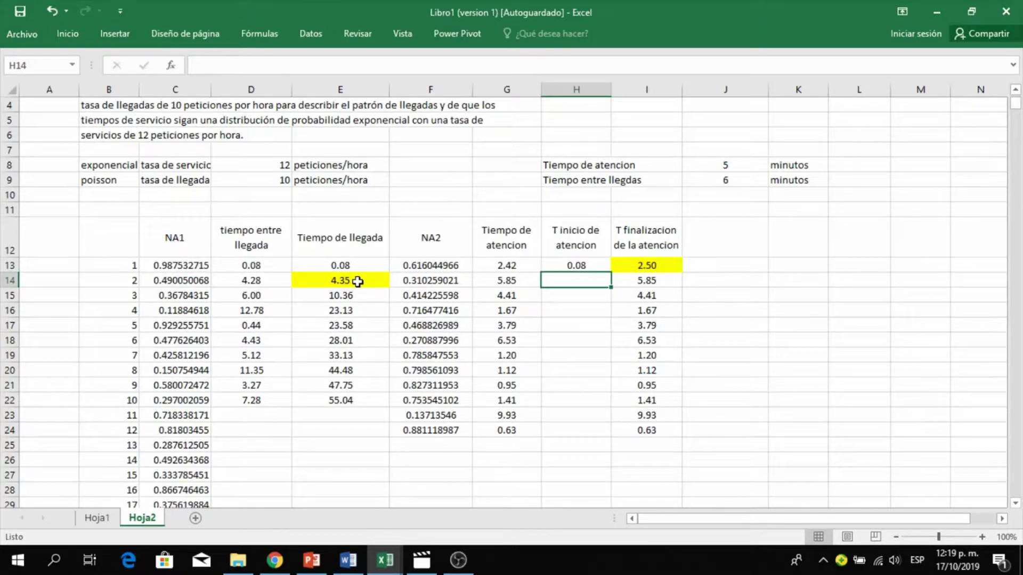
{"action": "type", "text": "+"}
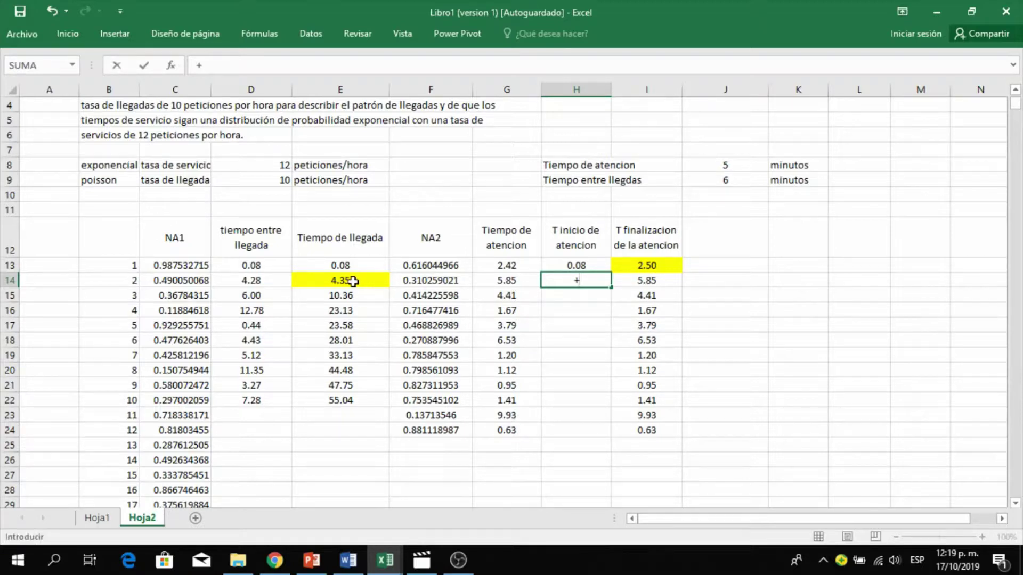
{"action": "left_click", "coordinate": [346, 281]}
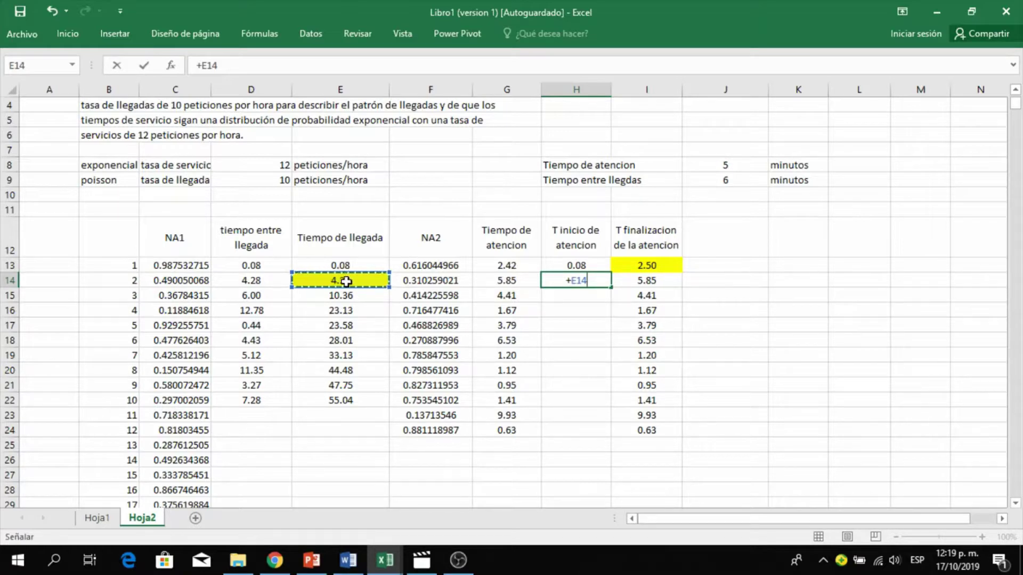
{"action": "key", "text": "Return"}
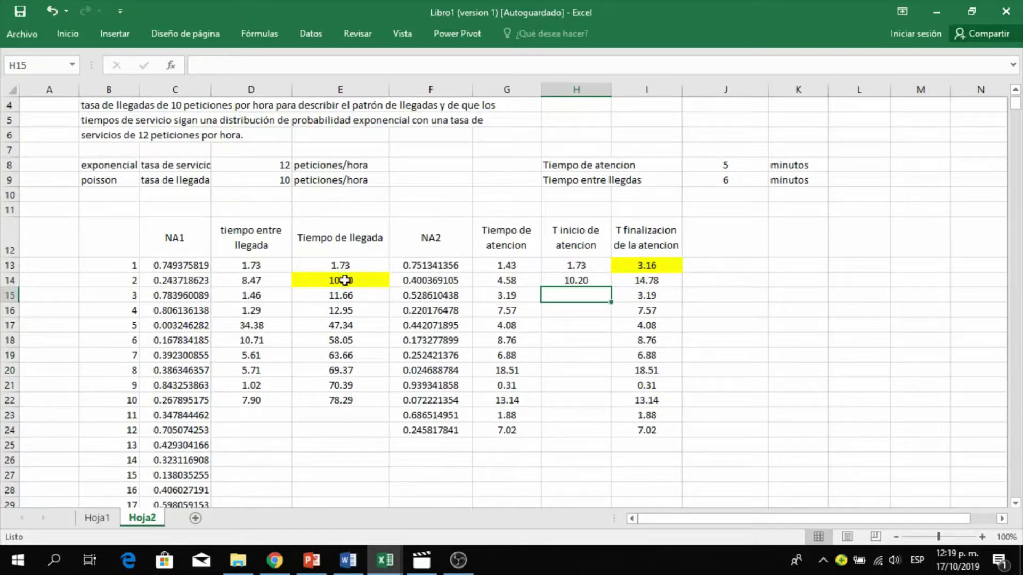
Regenerate the random numbers several times and compare the start time in H14 with the highlighted arrival and end times.
{"action": "left_click", "coordinate": [577, 282]}
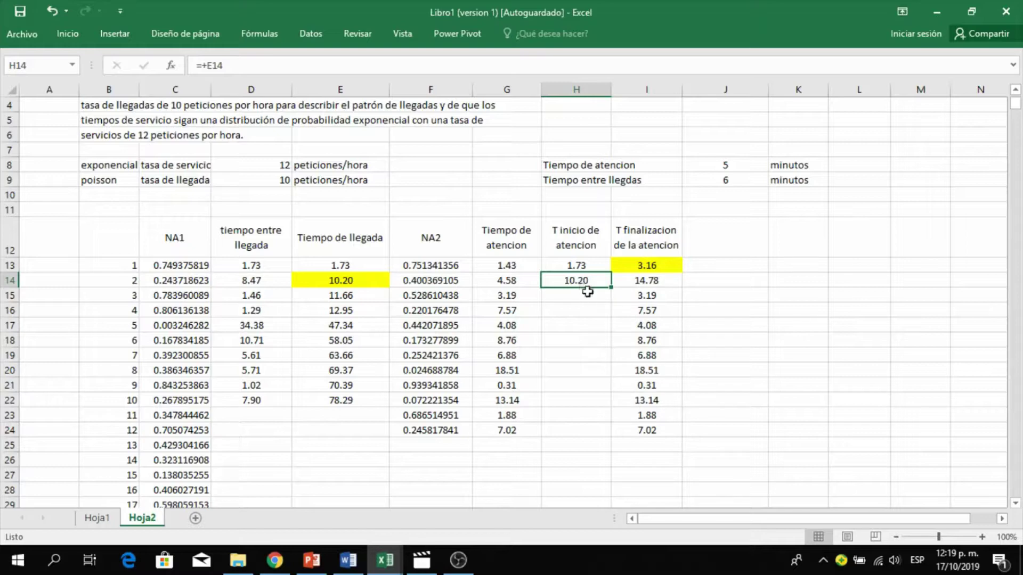
{"action": "left_click", "coordinate": [587, 293]}
{"action": "left_click", "coordinate": [585, 308]}
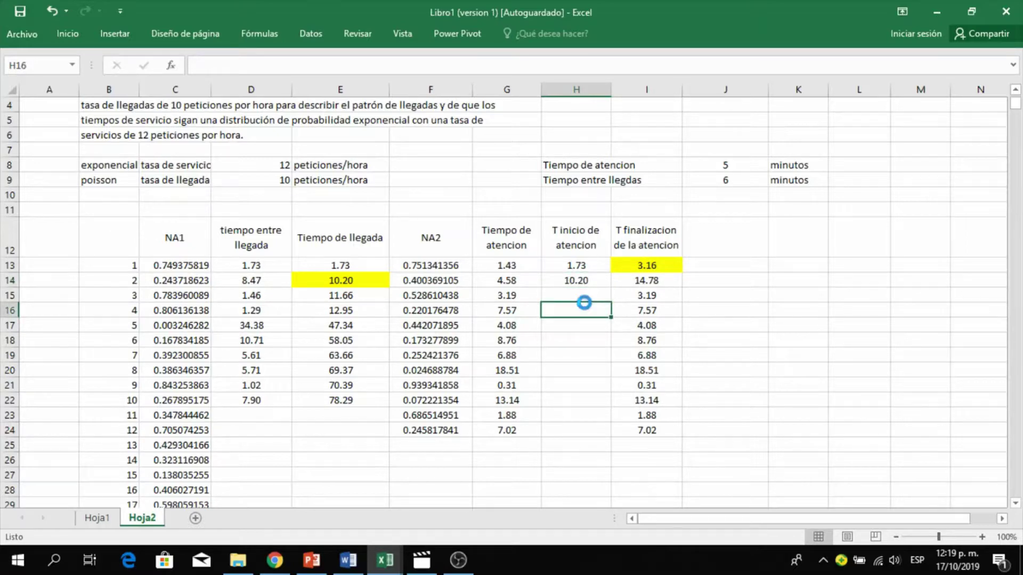
{"action": "key", "text": "Delete"}
{"action": "key", "text": "Delete"}
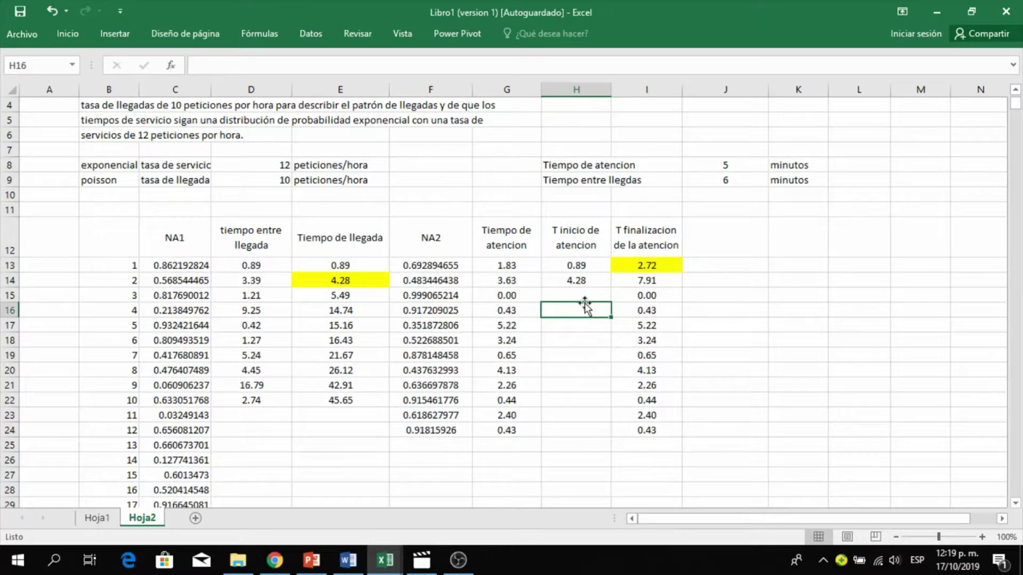
{"action": "key", "text": "Delete"}
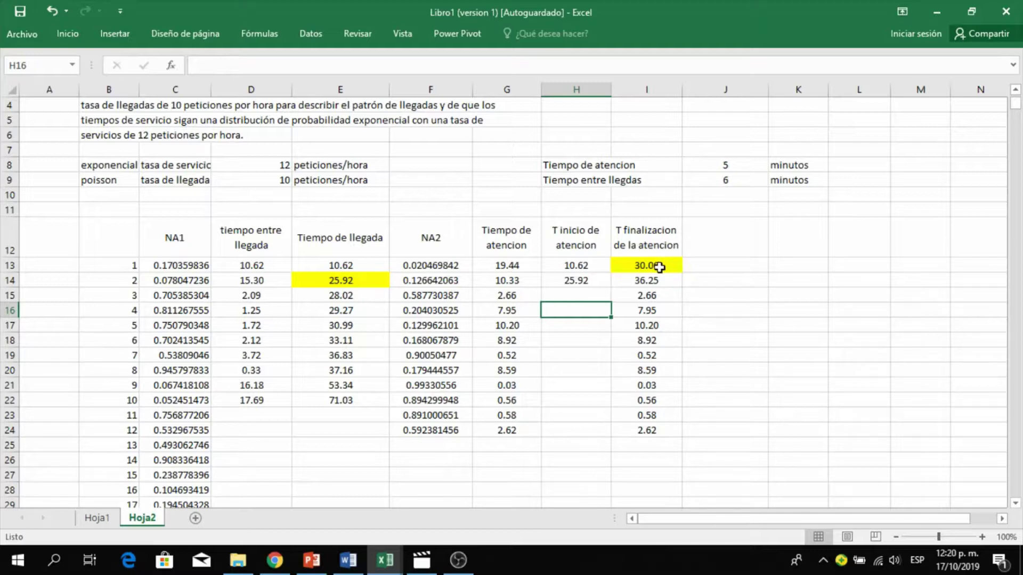
{"action": "left_click", "coordinate": [586, 283]}
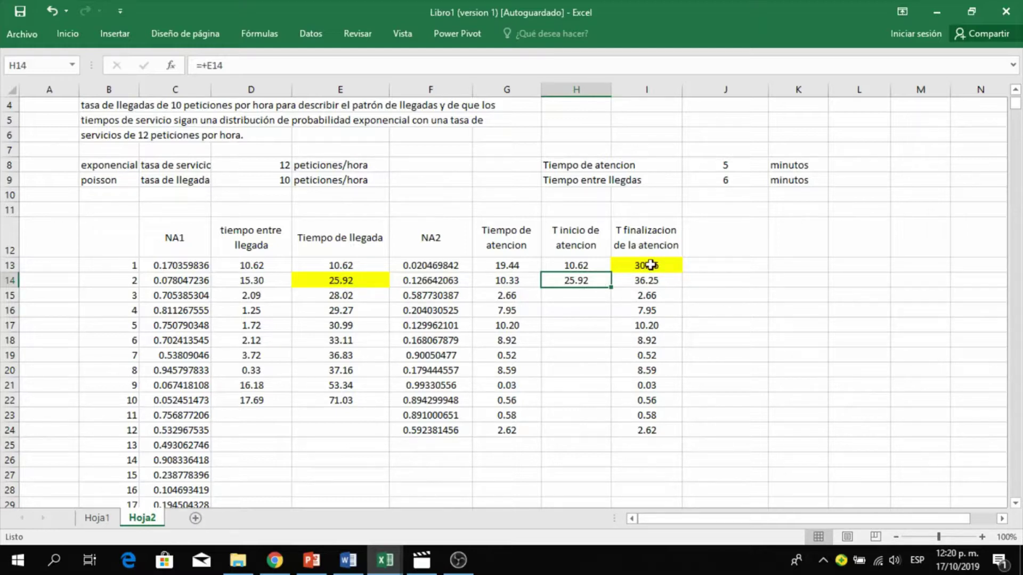
Replace the formula in H14 with =+SI(I13>E14;I13;E14) to get the second customer's service start time.
{"action": "left_click", "coordinate": [240, 65]}
{"action": "key", "text": "BackSpace"}
{"action": "key", "text": "BackSpace"}
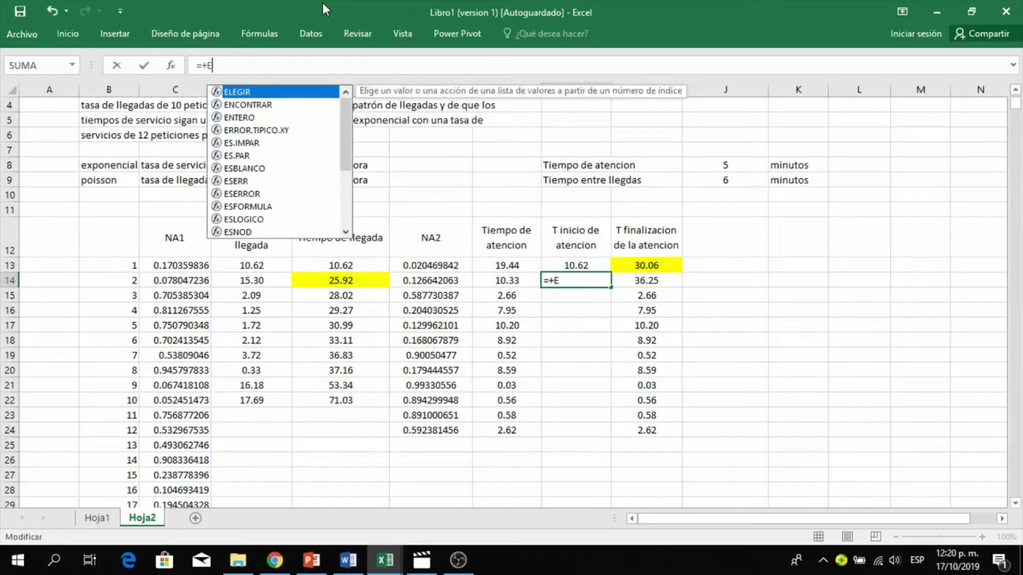
{"action": "key", "text": "BackSpace"}
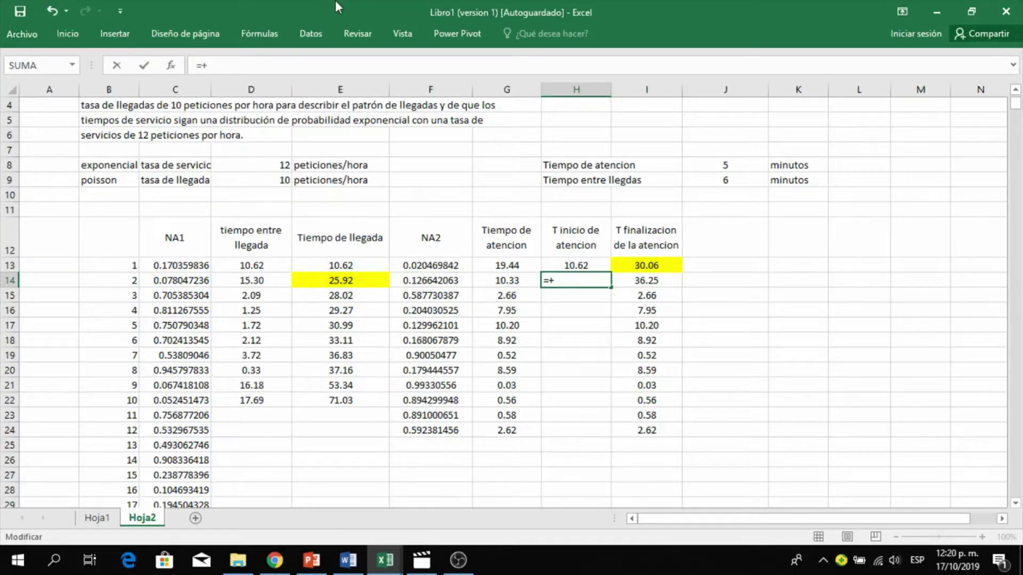
{"action": "type", "text": "si"}
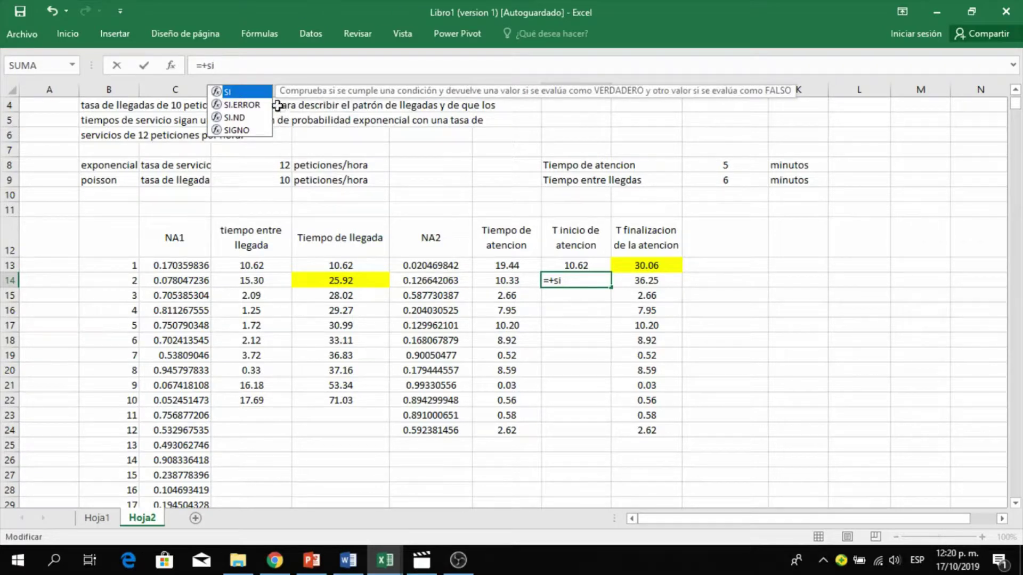
{"action": "double_click", "coordinate": [238, 94]}
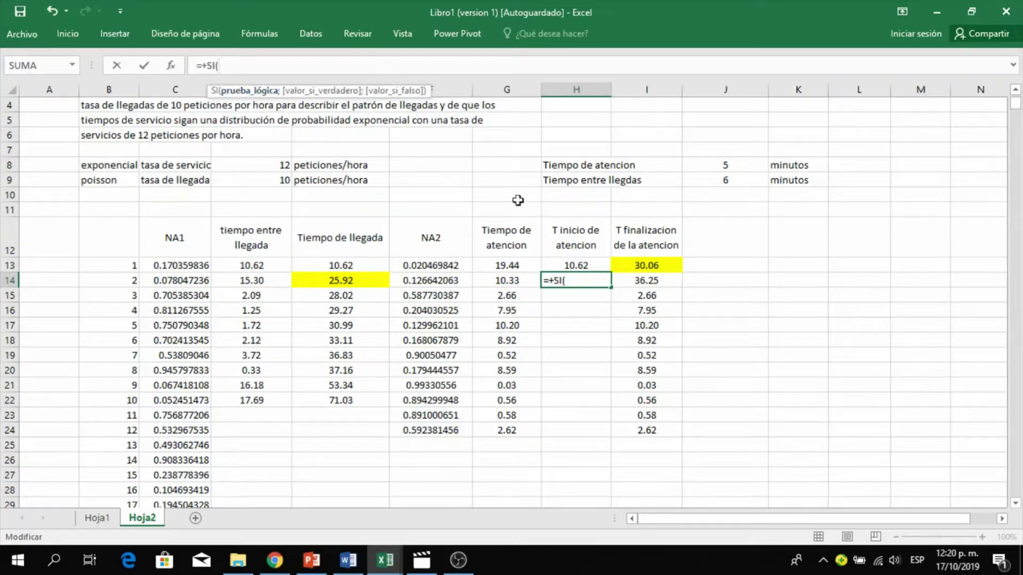
{"action": "left_click", "coordinate": [647, 264]}
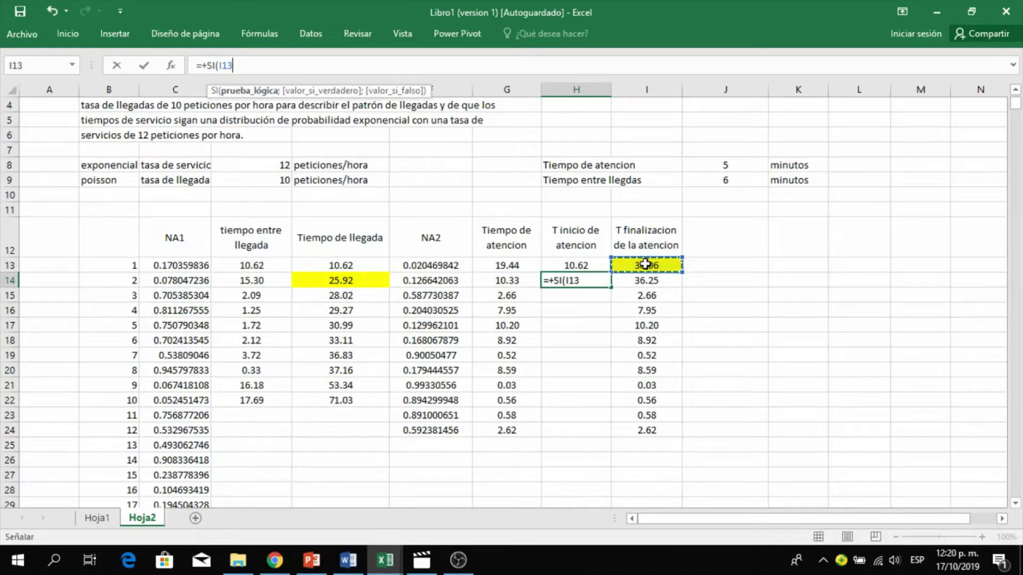
{"action": "type", "text": ">"}
{"action": "left_click", "coordinate": [337, 280]}
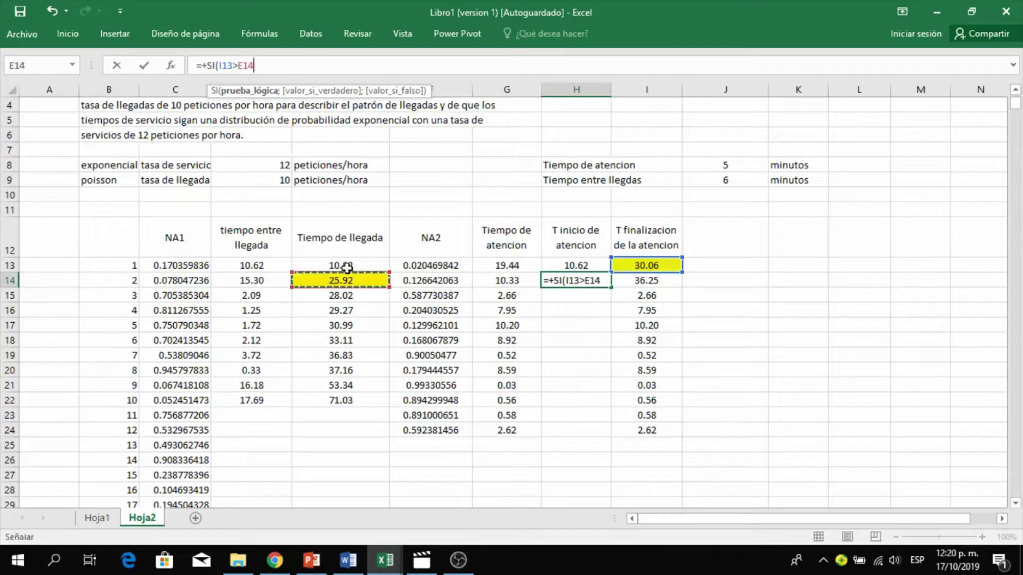
{"action": "type", "text": ";"}
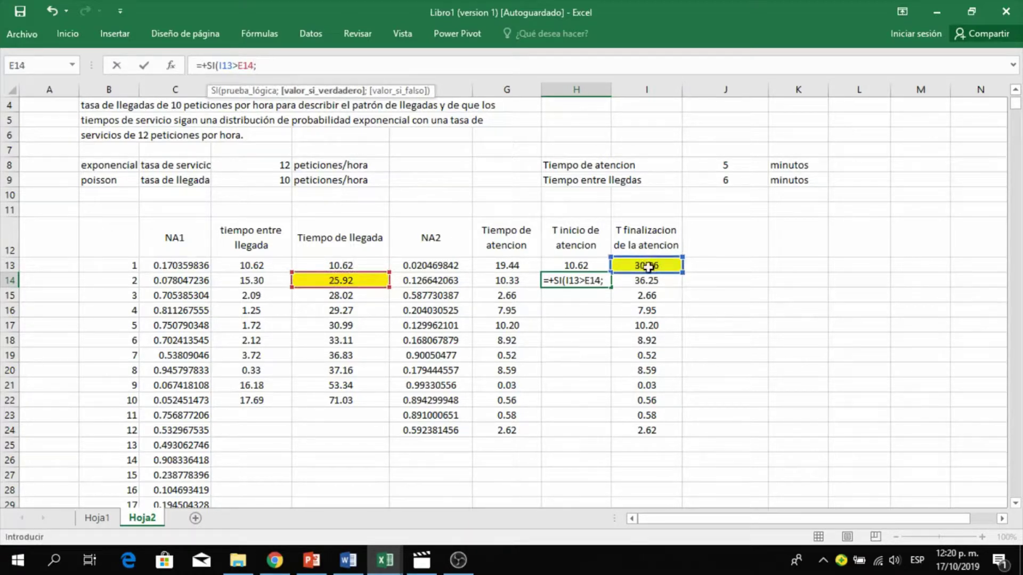
{"action": "left_click", "coordinate": [647, 267]}
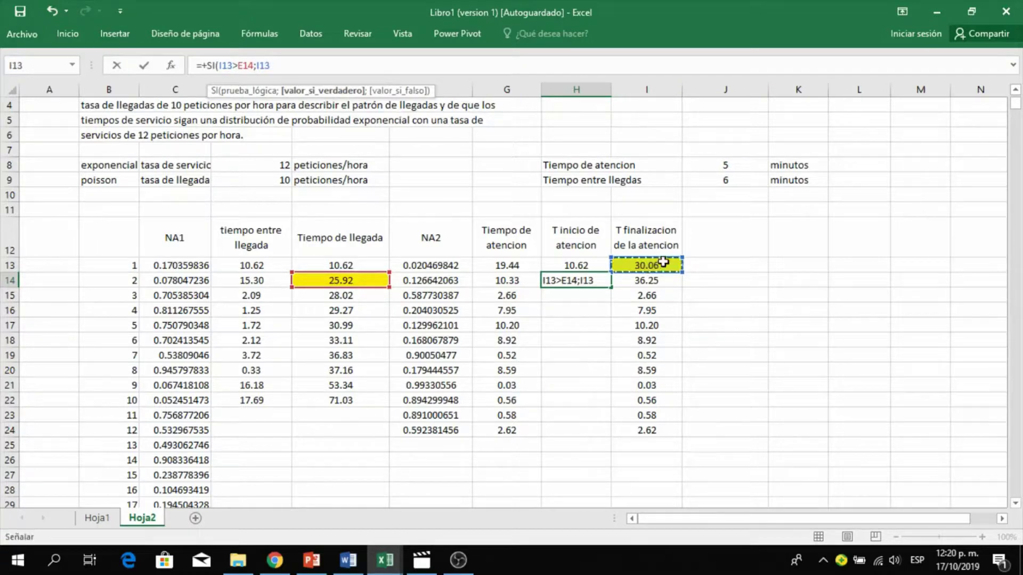
{"action": "type", "text": ";"}
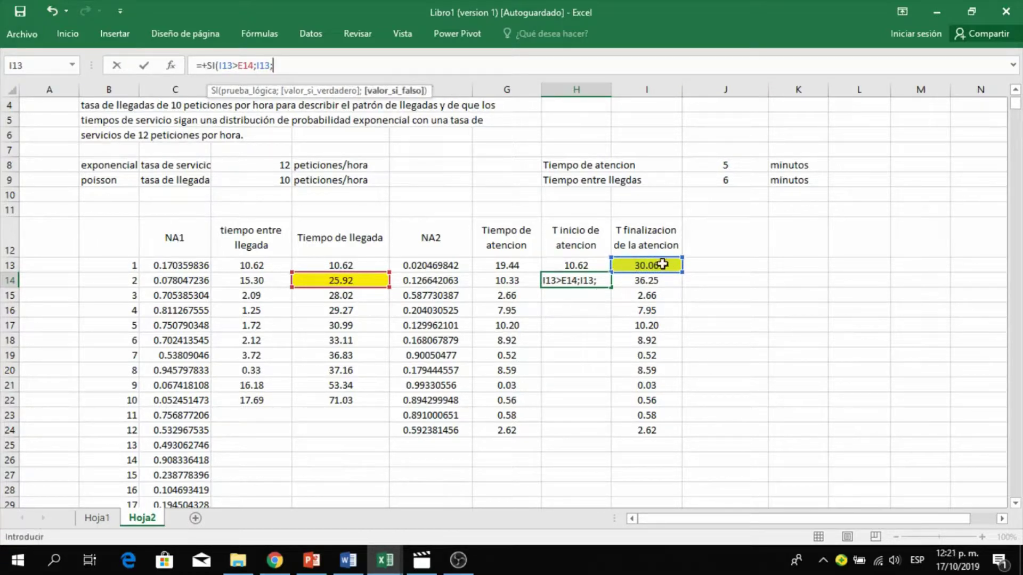
{"action": "left_click", "coordinate": [338, 279]}
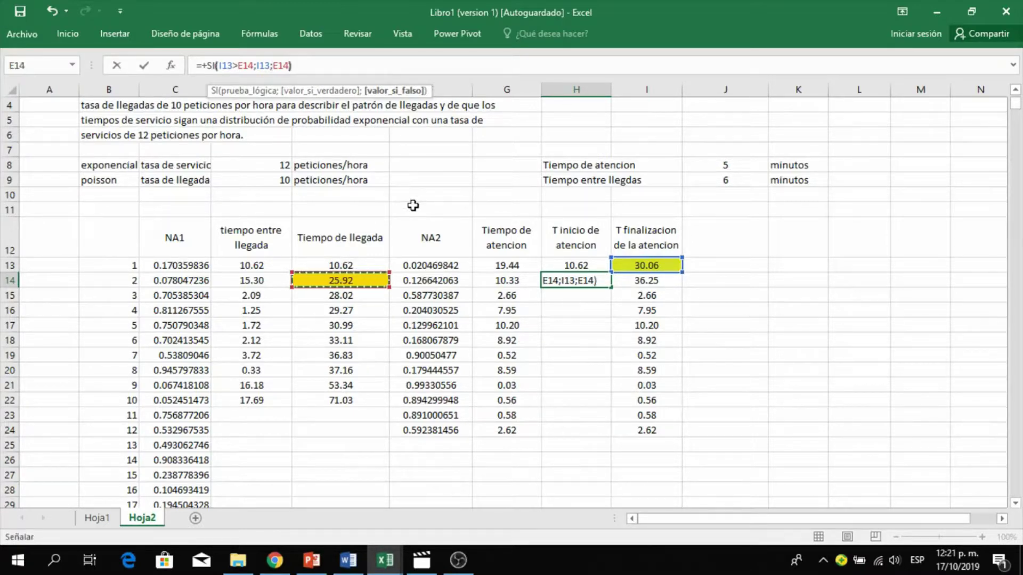
{"action": "type", "text": ")"}
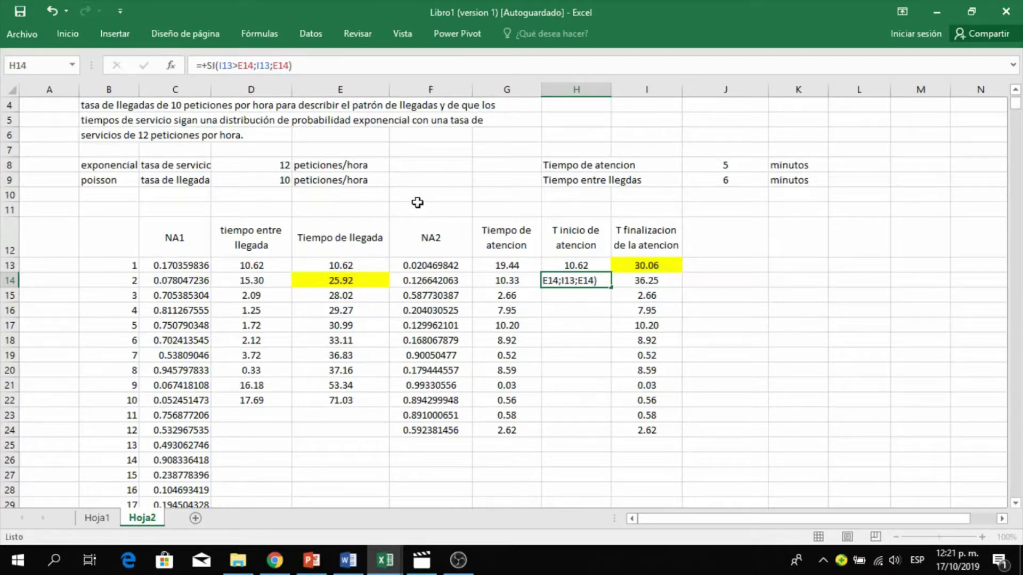
{"action": "key", "text": "Return"}
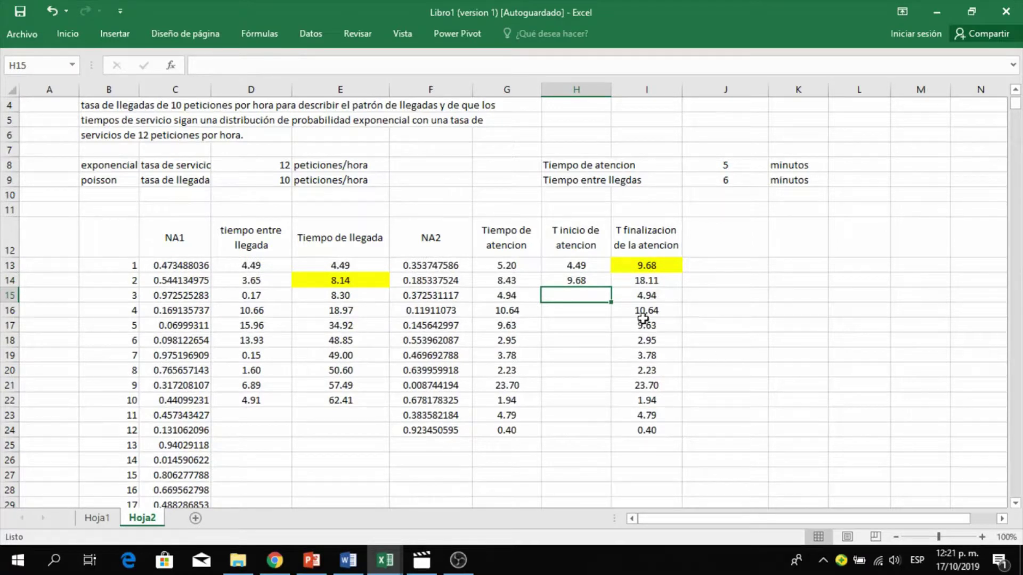
Recalculate the random numbers twice to check how the start time in H14 responds.
{"action": "left_click", "coordinate": [585, 279]}
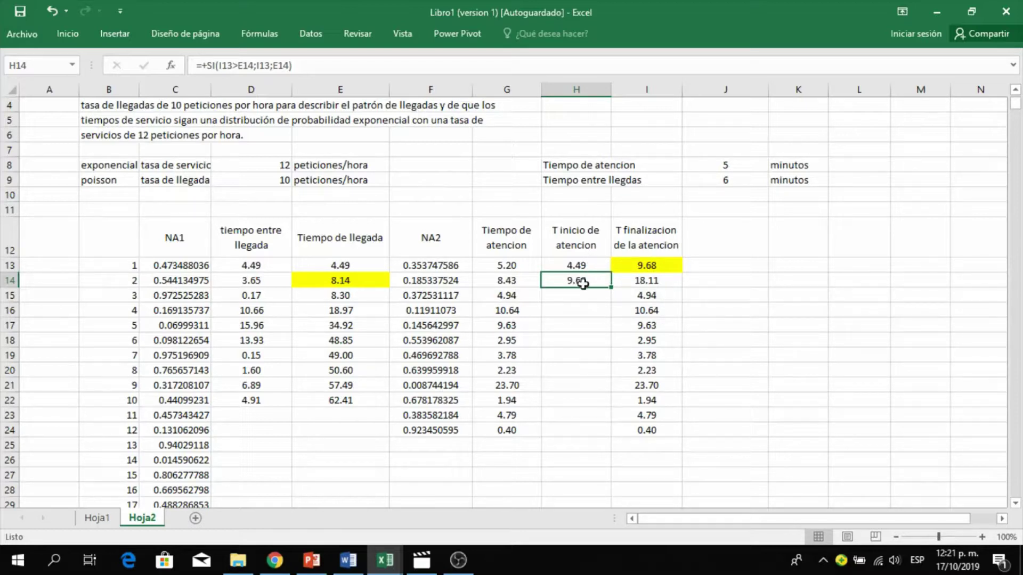
{"action": "left_click", "coordinate": [580, 306]}
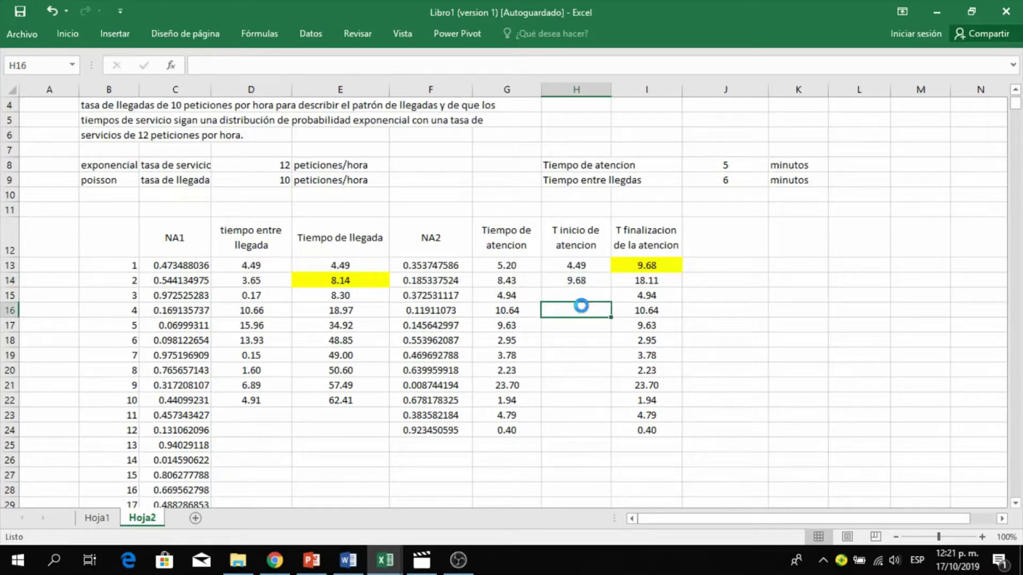
{"action": "key", "text": "F9"}
{"action": "key", "text": "F9"}
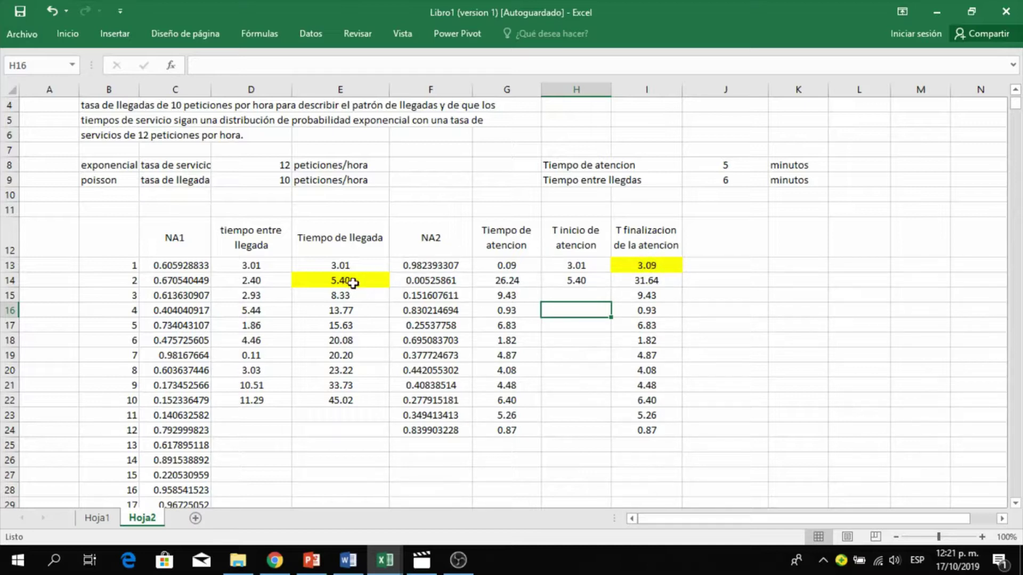
Copy the start-time formula from H14 down through H24.
{"action": "left_click", "coordinate": [579, 282]}
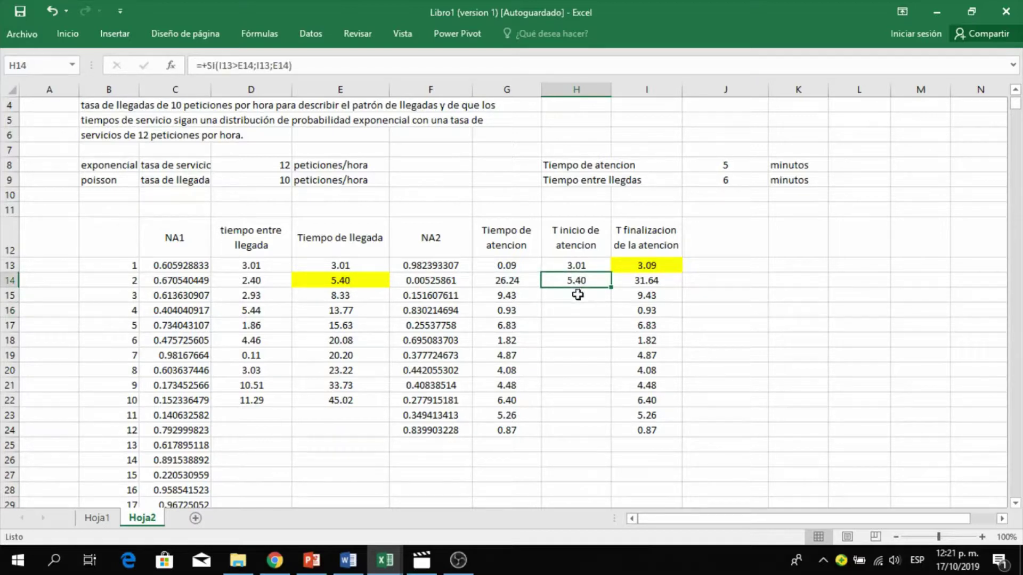
{"action": "left_click", "coordinate": [577, 298]}
{"action": "left_click", "coordinate": [581, 282]}
{"action": "left_click_drag", "start_coordinate": [612, 288], "coordinate": [597, 425]}
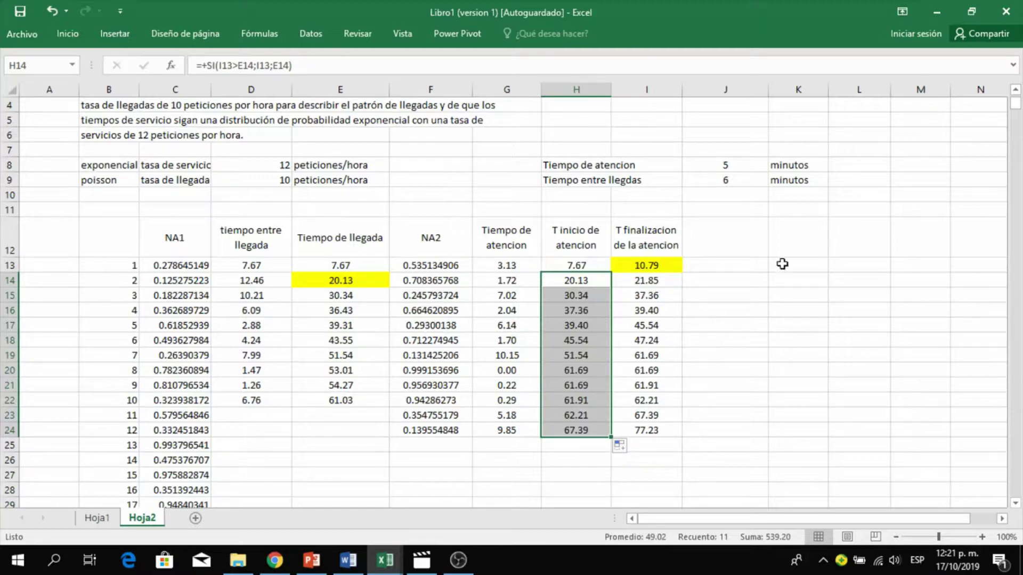
Inspect the cell references in the start-time formula of H21 without changing it.
{"action": "left_click", "coordinate": [708, 238]}
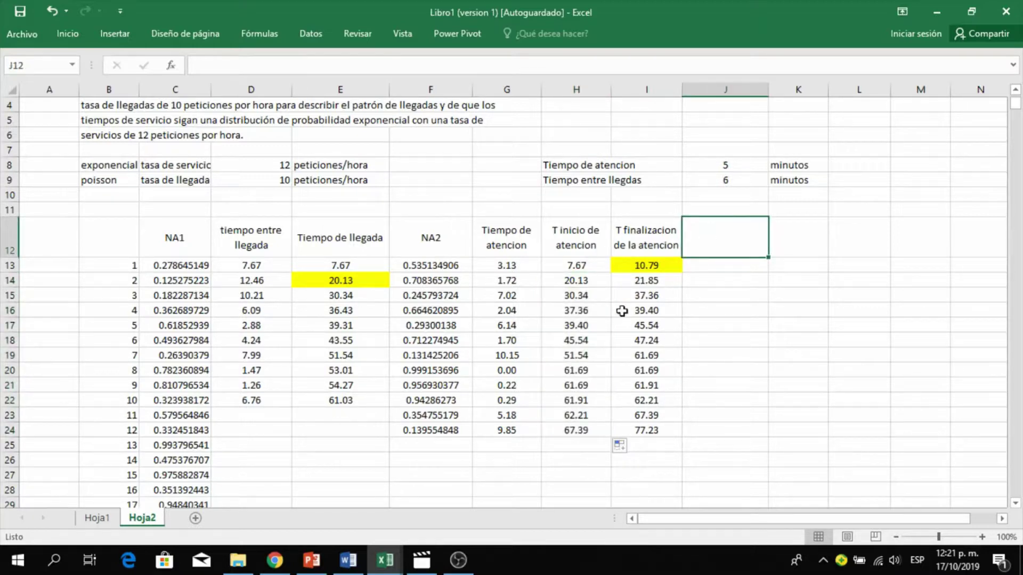
{"action": "left_click", "coordinate": [584, 382]}
{"action": "double_click", "coordinate": [580, 386]}
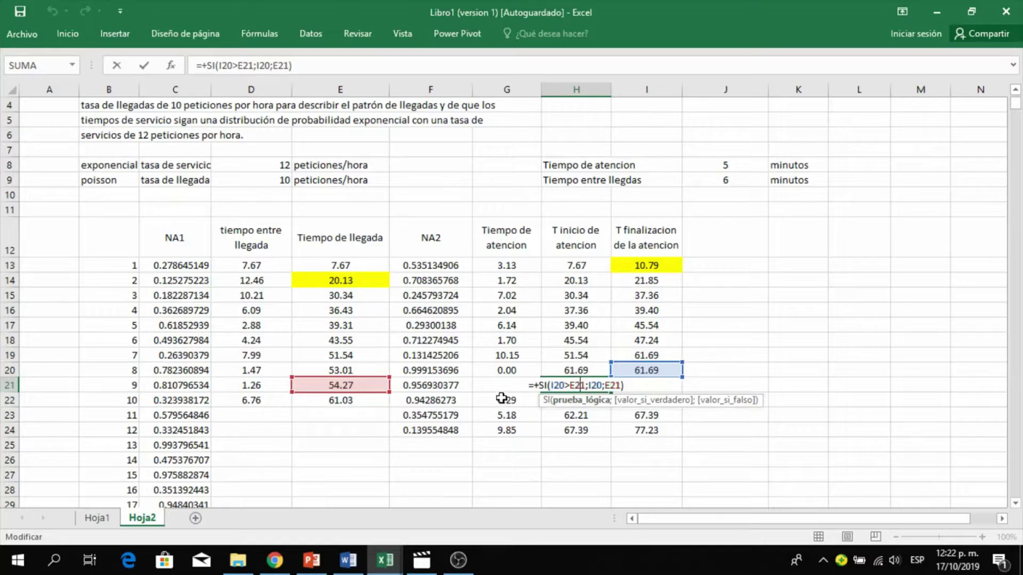
{"action": "key", "text": "Escape"}
{"action": "key", "text": "Return"}
Add the header "Tiempo de espera" in J12 and narrow column J slightly so the header wraps onto two lines.
{"action": "left_click", "coordinate": [714, 241]}
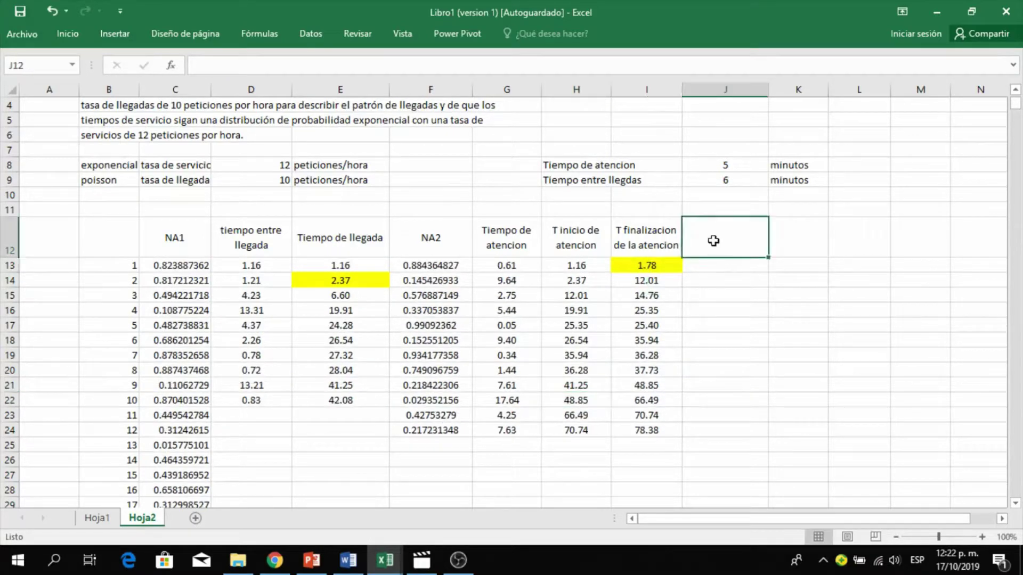
{"action": "type", "text": "Tiem"}
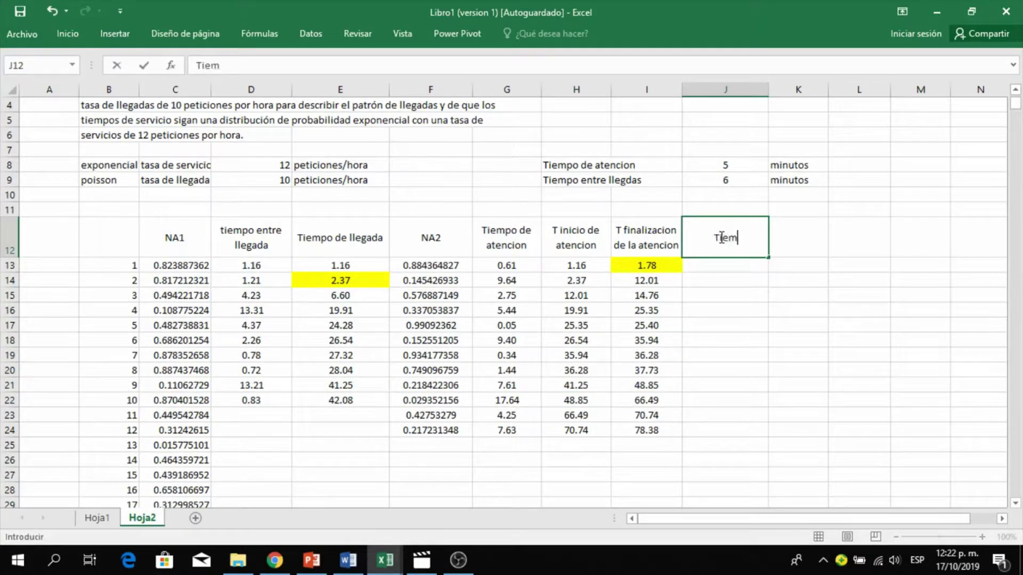
{"action": "type", "text": "po de espera"}
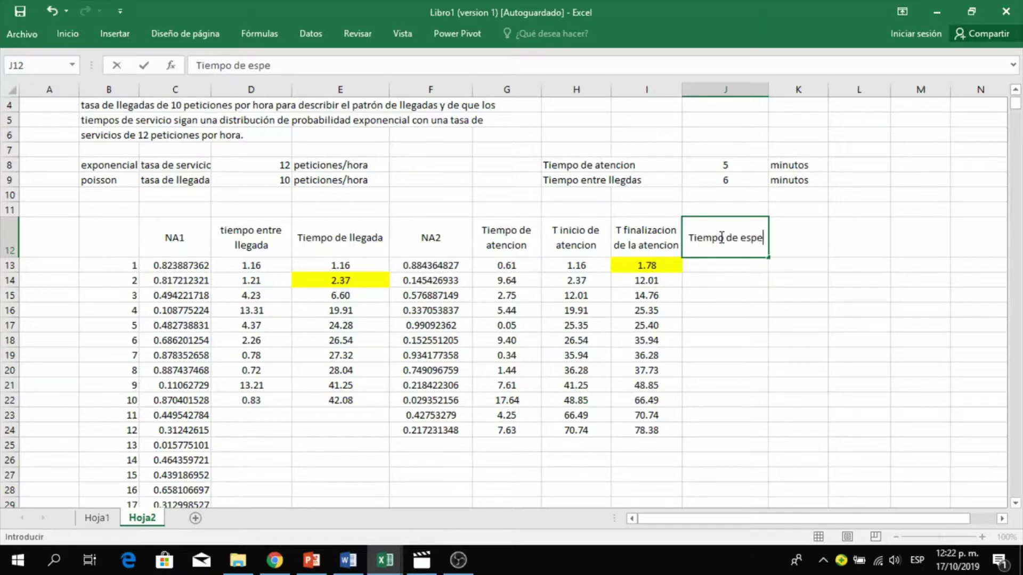
{"action": "left_click", "coordinate": [809, 289]}
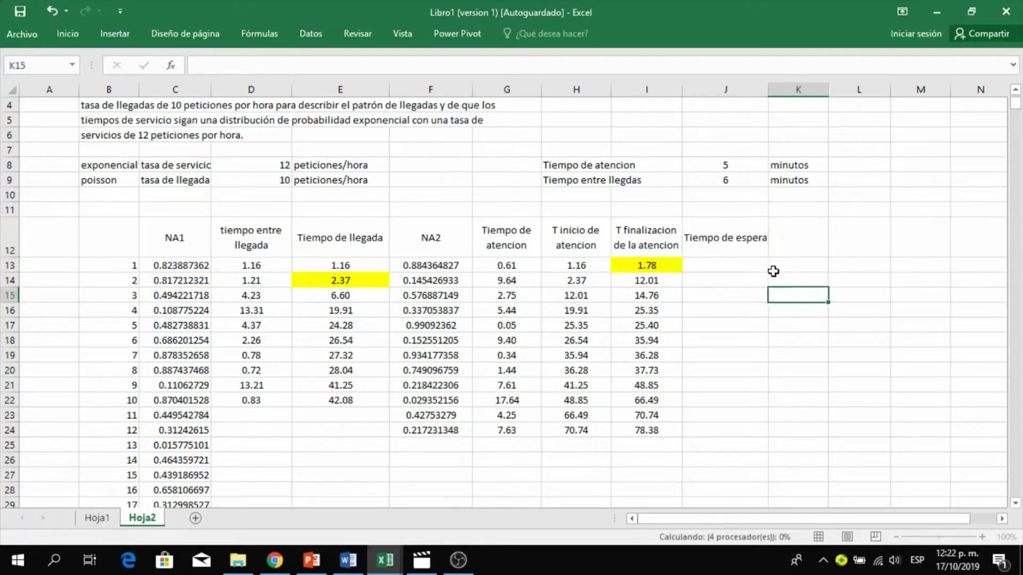
{"action": "left_click_drag", "start_coordinate": [767, 88], "coordinate": [757, 90]}
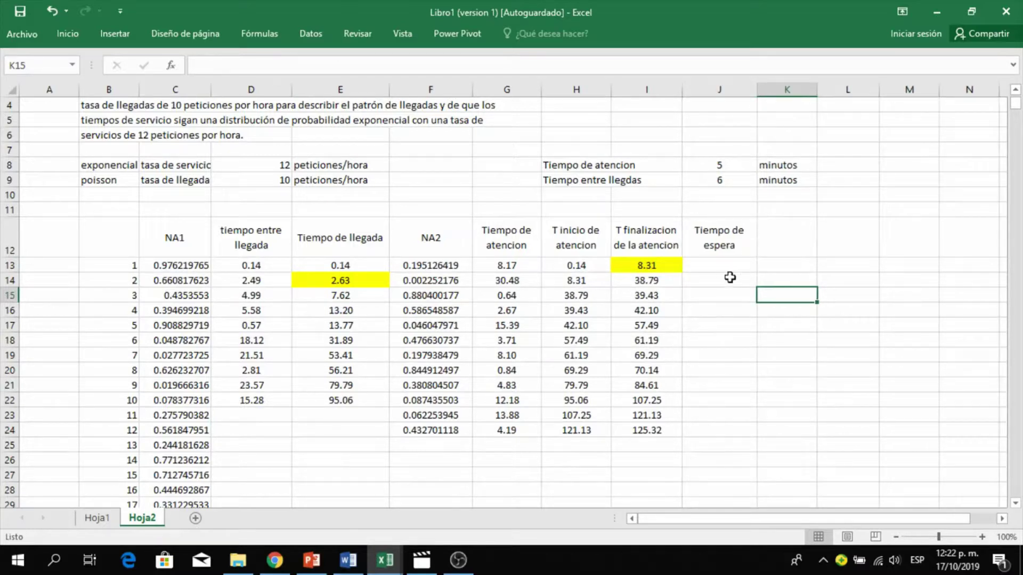
Enter 0 in J13 as the first customer's waiting time.
{"action": "left_click", "coordinate": [720, 266]}
{"action": "type", "text": "0"}
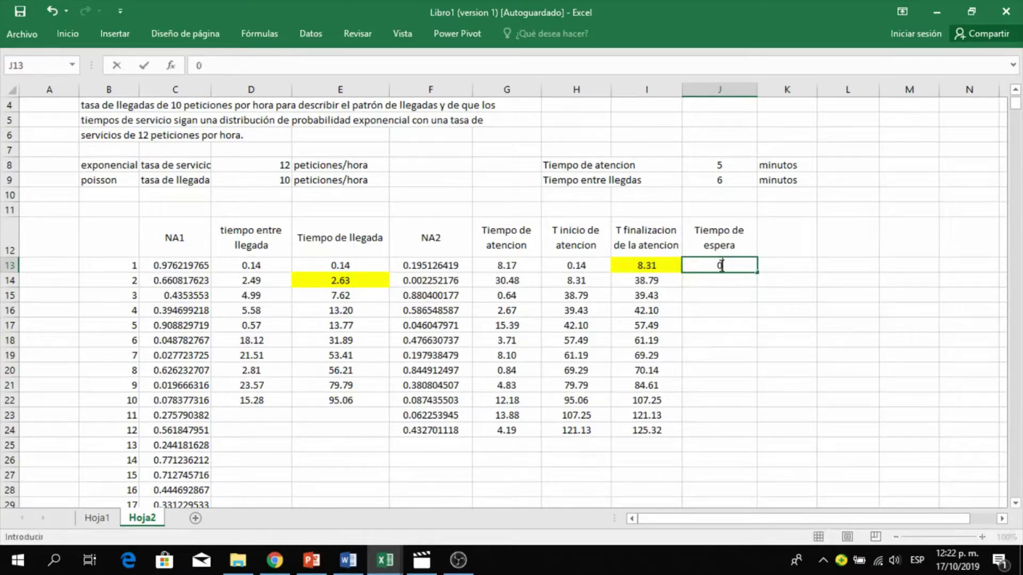
{"action": "key", "text": "Return"}
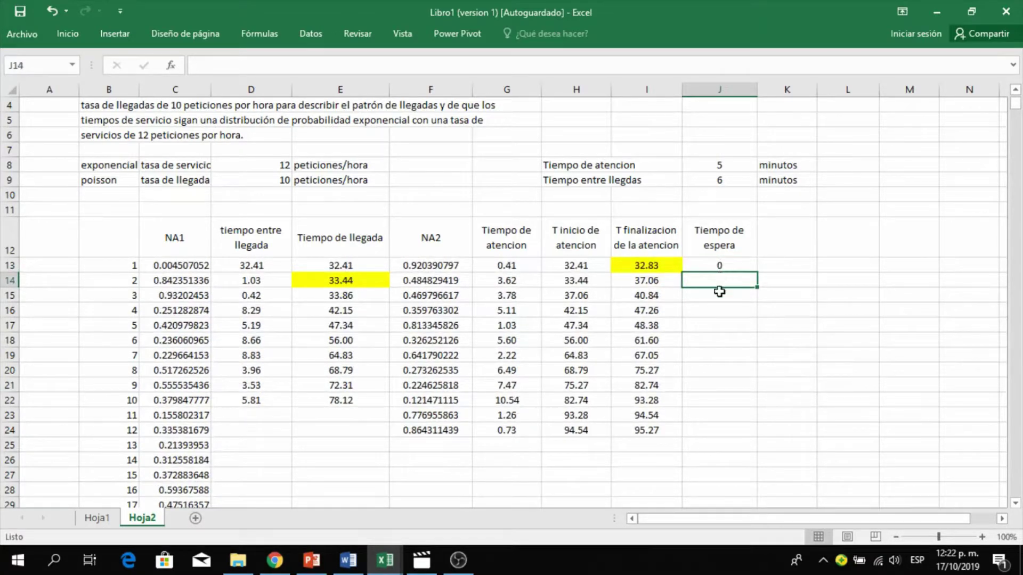
Calculate the second customer's waiting time in J14 with the formula =H14-E14.
{"action": "type", "text": "+"}
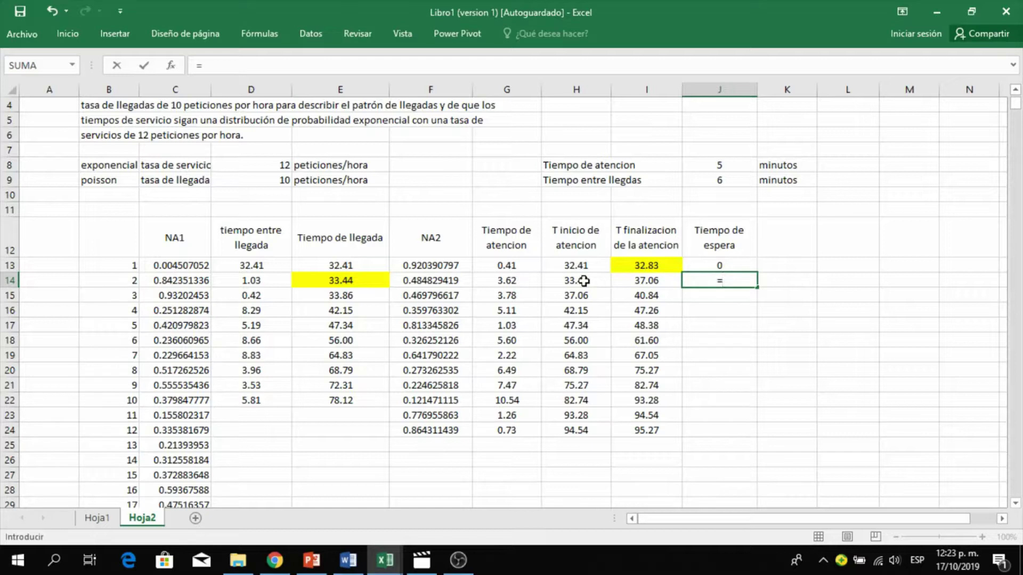
{"action": "left_click", "coordinate": [584, 281]}
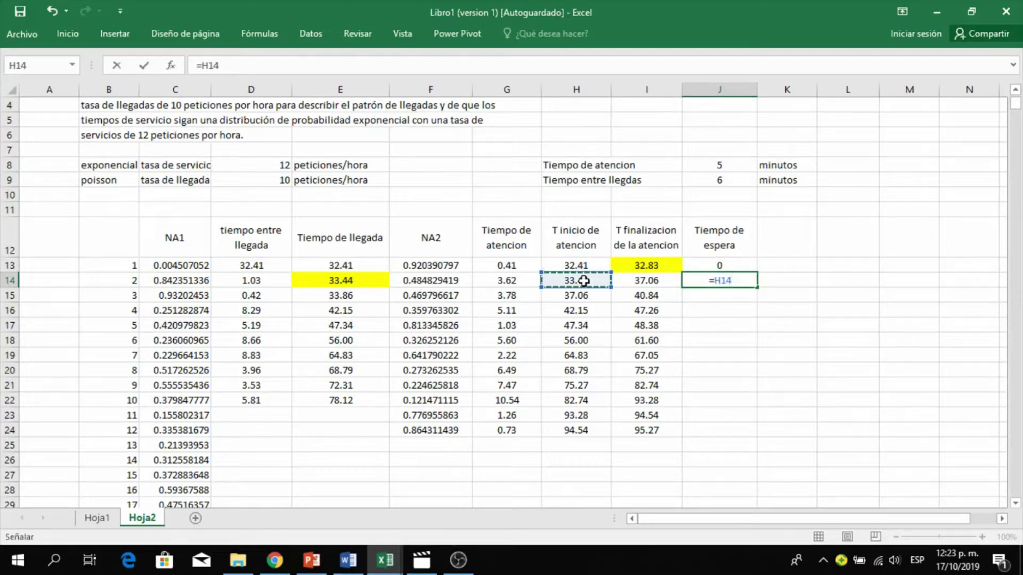
{"action": "type", "text": "-"}
{"action": "left_click", "coordinate": [347, 278]}
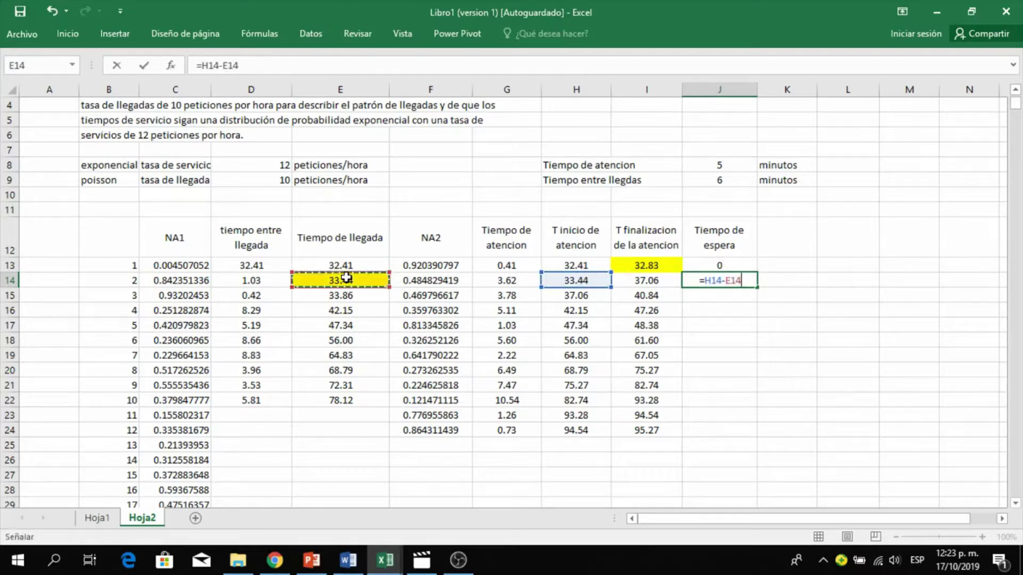
{"action": "key", "text": "Return"}
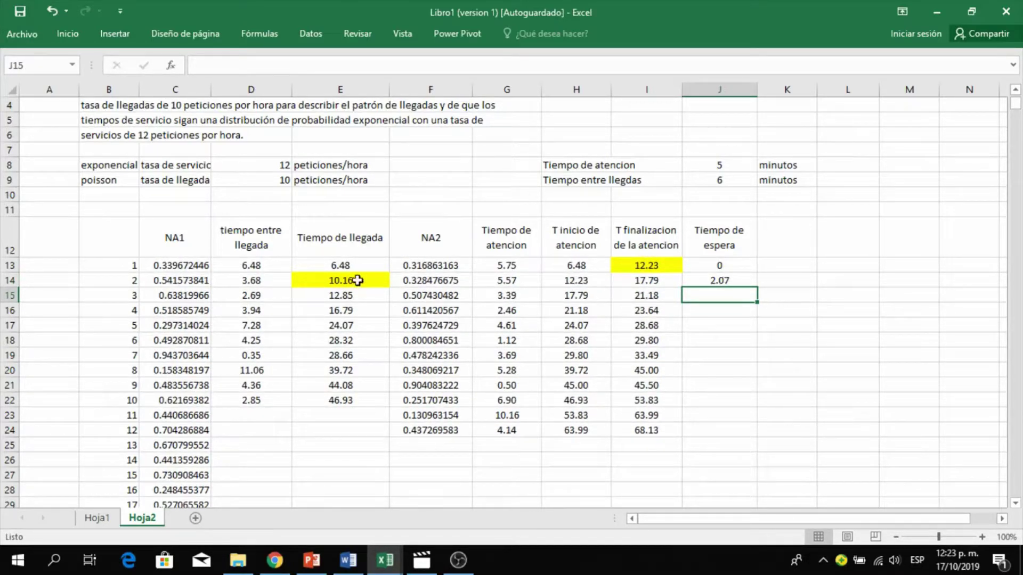
Recalculate the random numbers and review the waiting-time formula in J14 against the start and arrival times.
{"action": "left_click", "coordinate": [736, 279]}
{"action": "left_click", "coordinate": [793, 280]}
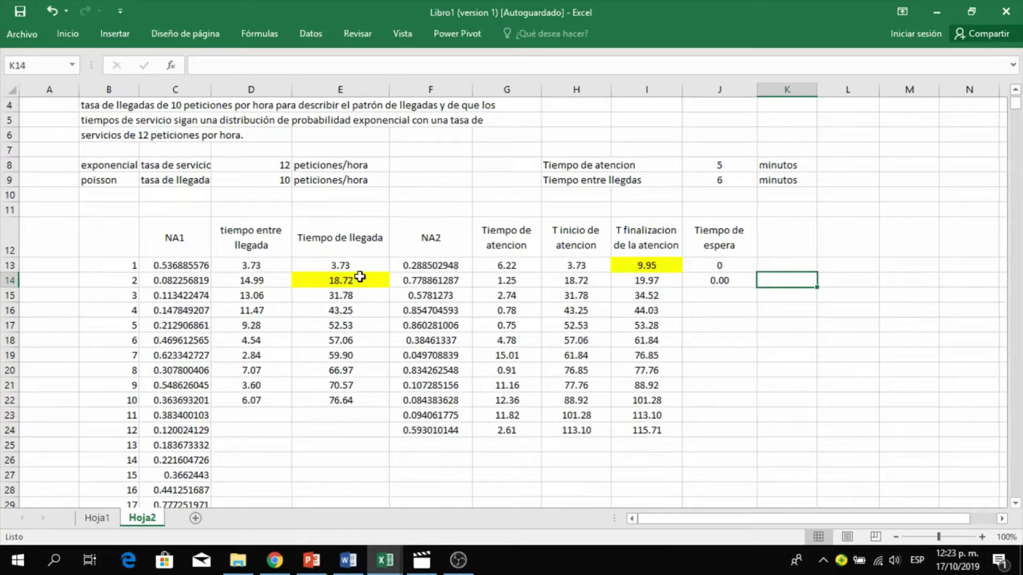
{"action": "key", "text": "F9"}
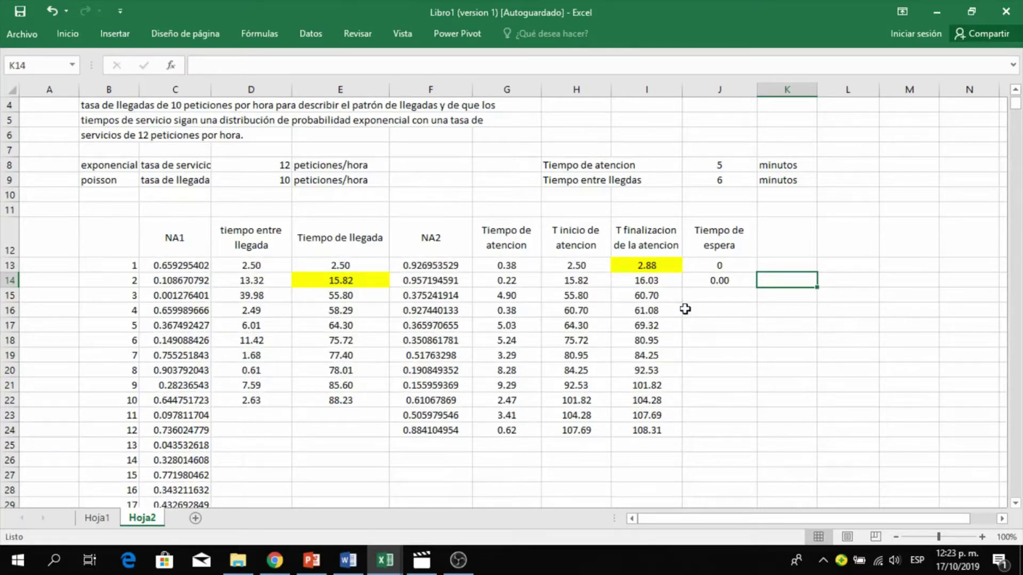
{"action": "left_click", "coordinate": [720, 276]}
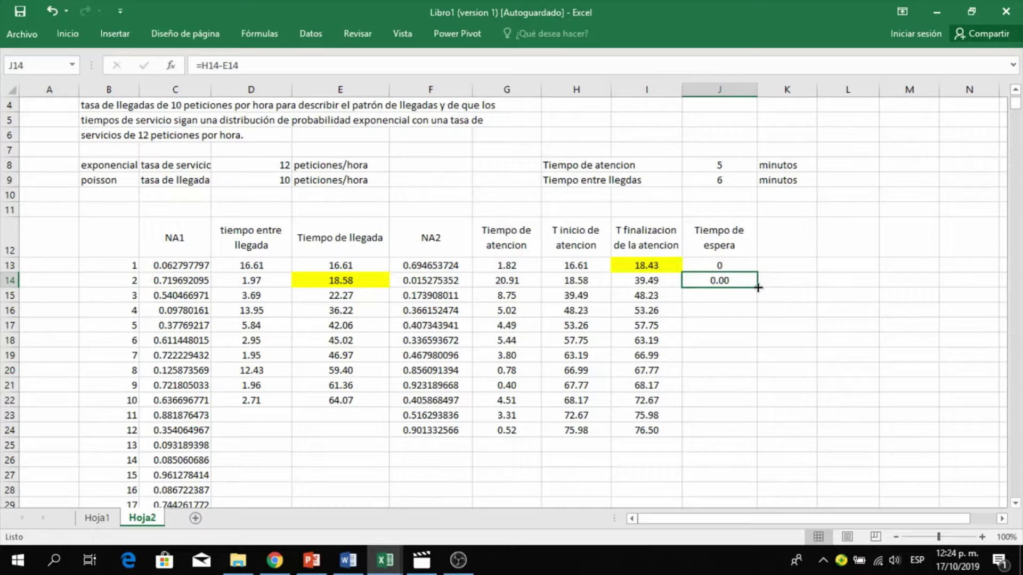
{"action": "double_click", "coordinate": [737, 281]}
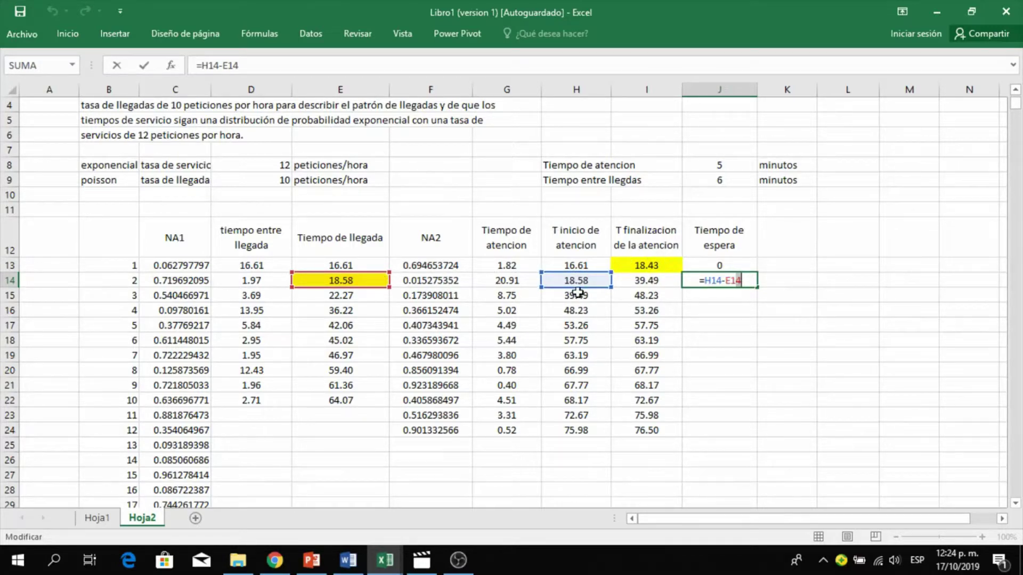
{"action": "key", "text": "Return"}
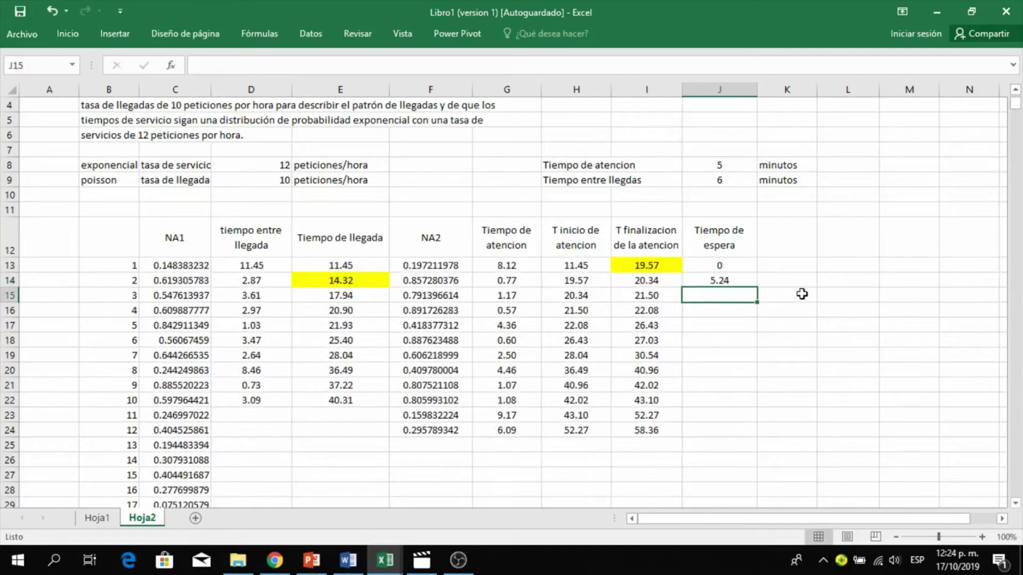
Copy the waiting-time formula from J14 down through J24.
{"action": "left_click", "coordinate": [736, 281]}
{"action": "left_click_drag", "start_coordinate": [758, 289], "coordinate": [754, 436]}
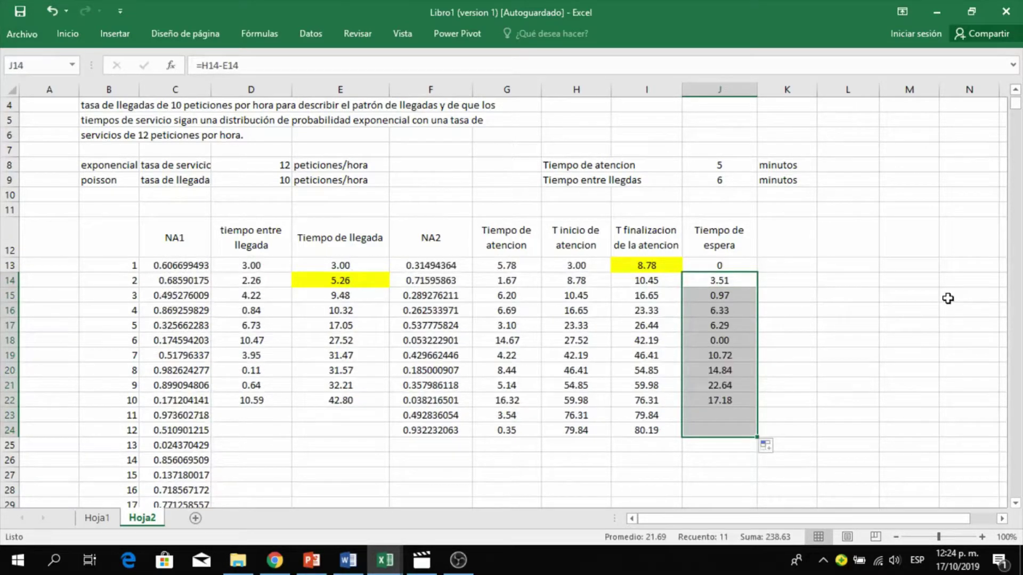
Add the header "Tiempo en el sistema" in K12.
{"action": "left_click", "coordinate": [790, 241]}
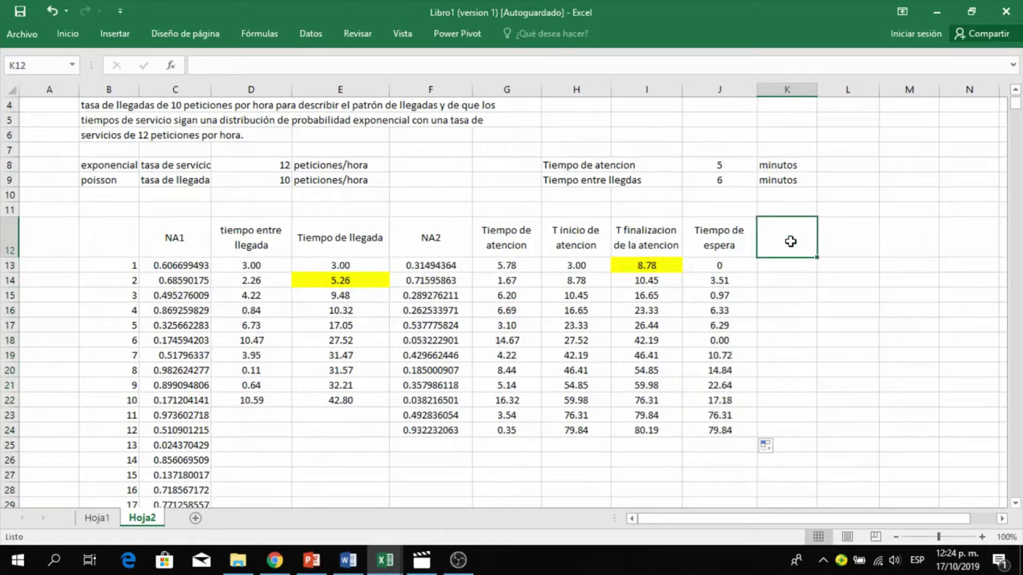
{"action": "type", "text": "="}
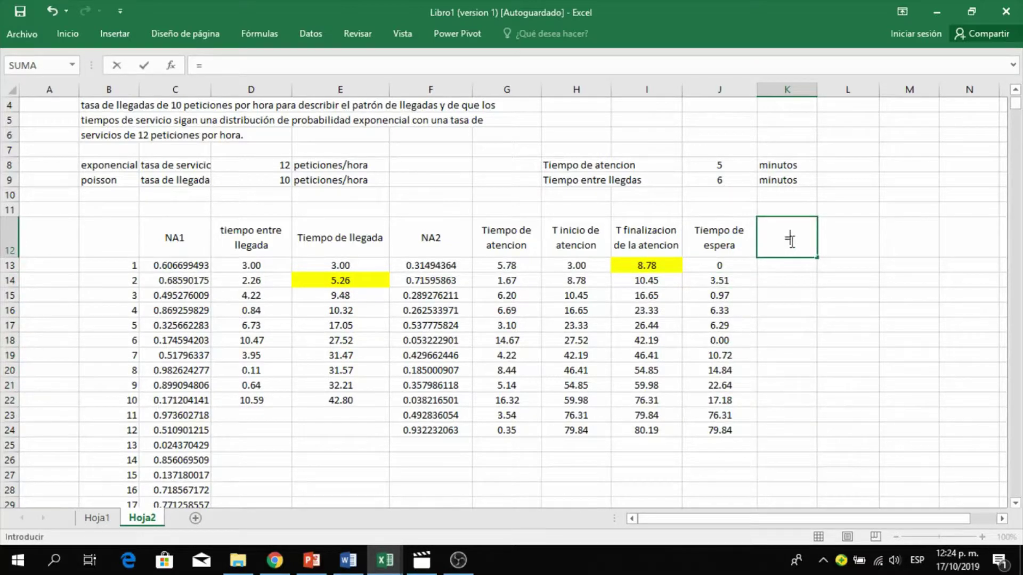
{"action": "key", "text": "BackSpace"}
{"action": "type", "text": "Tamaño de"}
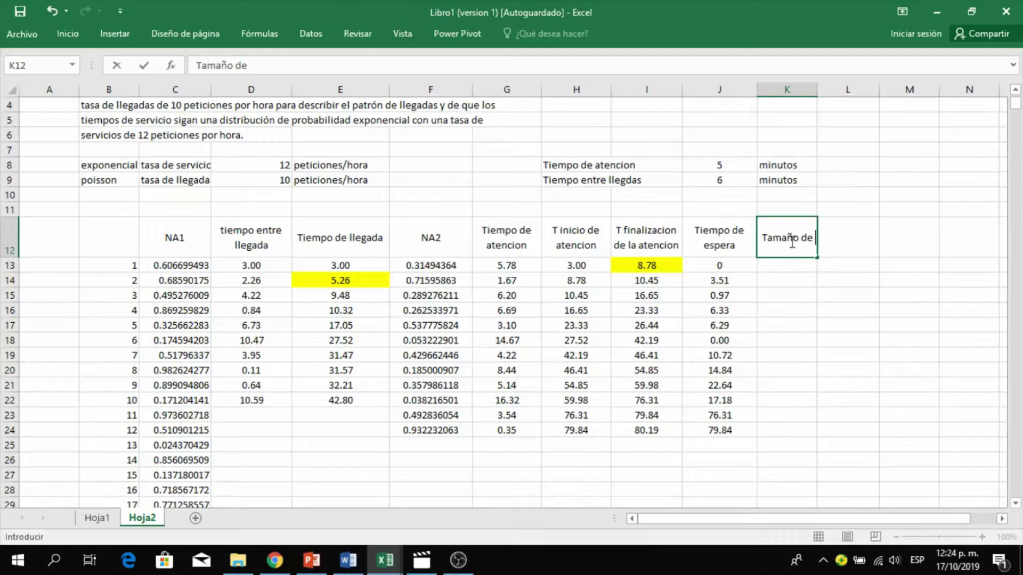
{"action": "key", "text": "BackSpace"}
{"action": "key", "text": "BackSpace"}
{"action": "key", "text": "BackSpace"}
{"action": "key", "text": "BackSpace"}
{"action": "key", "text": "BackSpace"}
{"action": "key", "text": "BackSpace"}
{"action": "key", "text": "BackSpace"}
{"action": "type", "text": "iempo en el"}
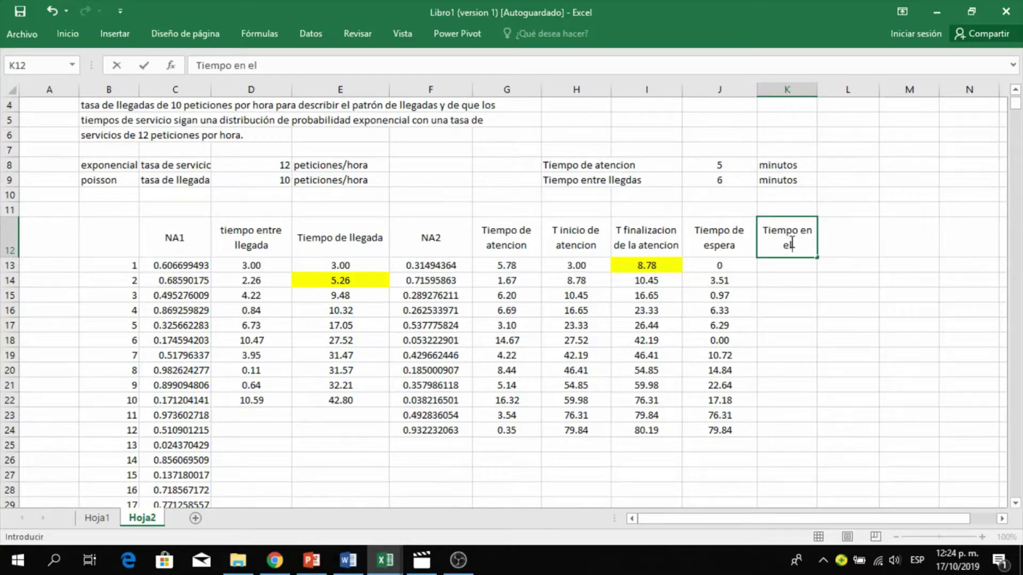
{"action": "type", "text": " sistema"}
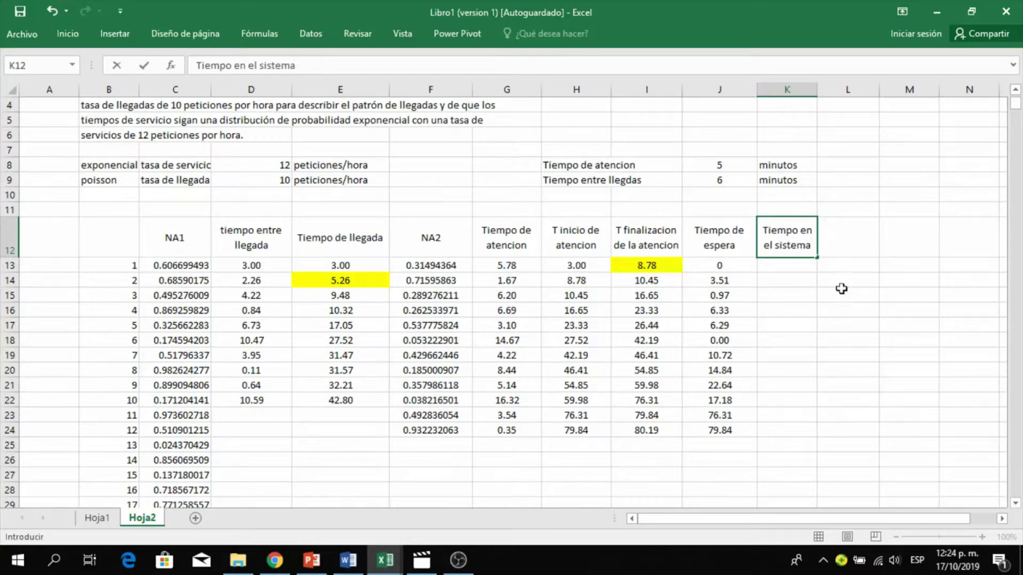
{"action": "left_click", "coordinate": [796, 338]}
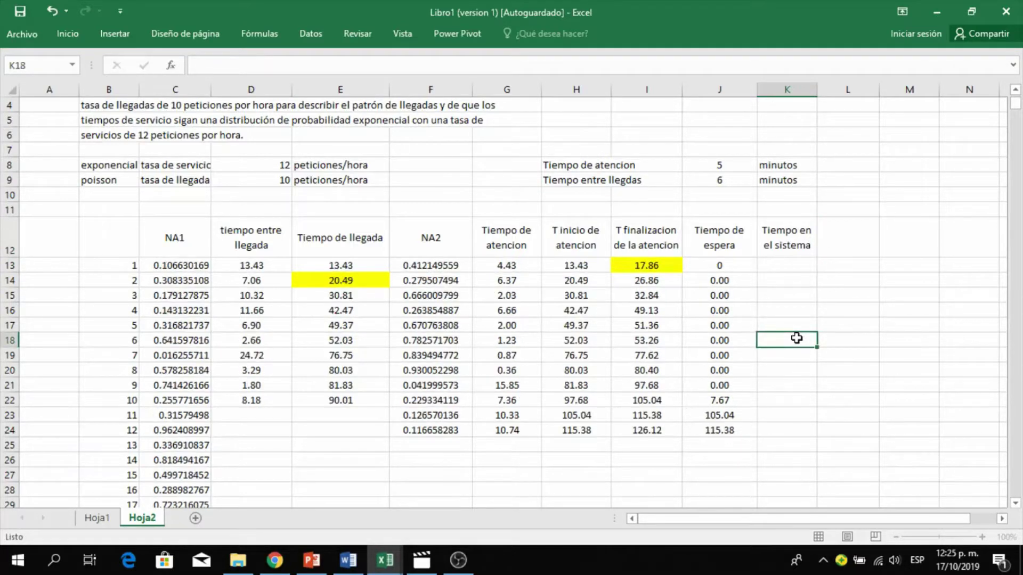
Calculate the first request's time in the system in K13 with the formula +J13+G13 and copy it down through K24.
{"action": "left_click", "coordinate": [793, 265]}
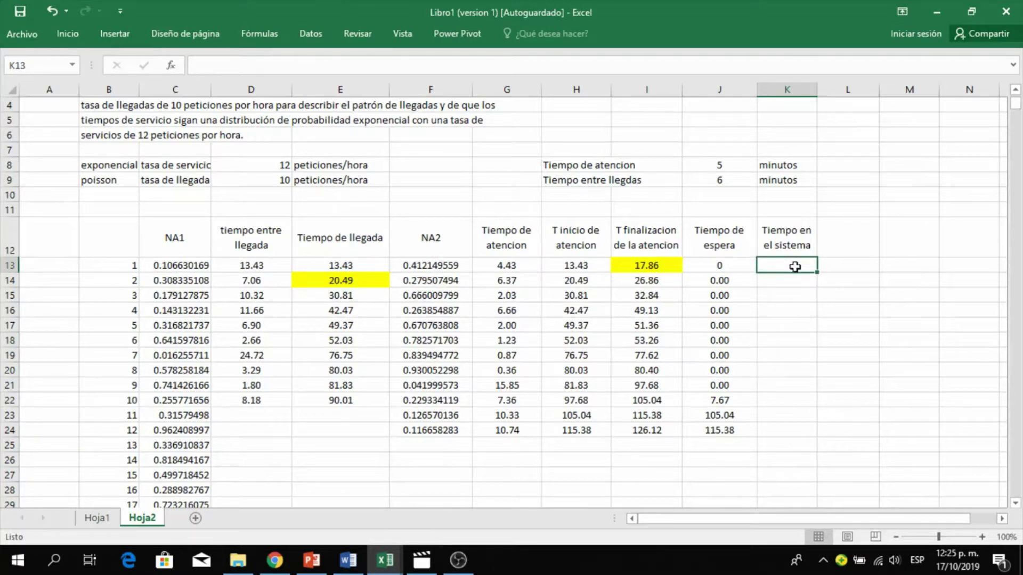
{"action": "type", "text": "+"}
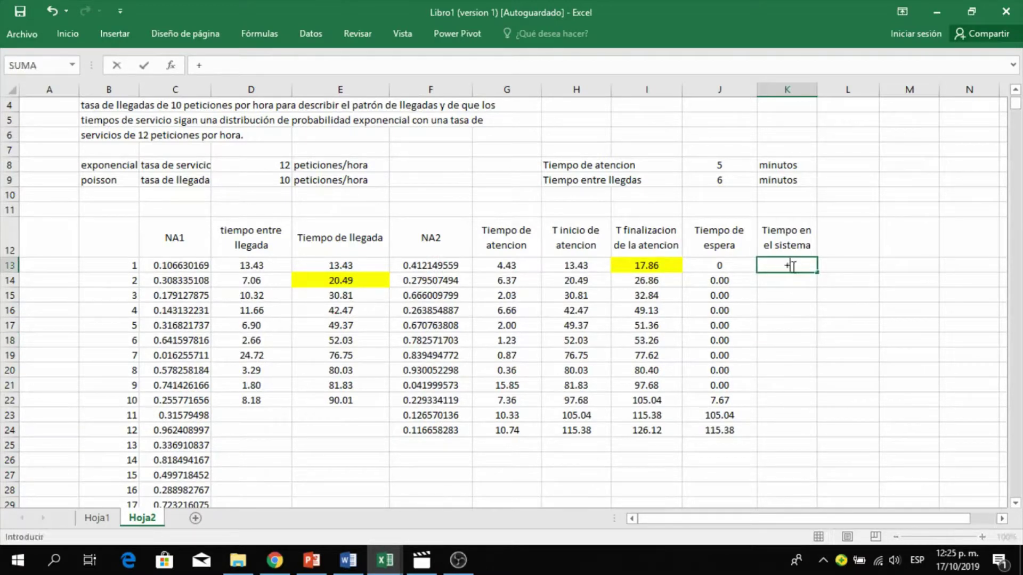
{"action": "left_click", "coordinate": [730, 265]}
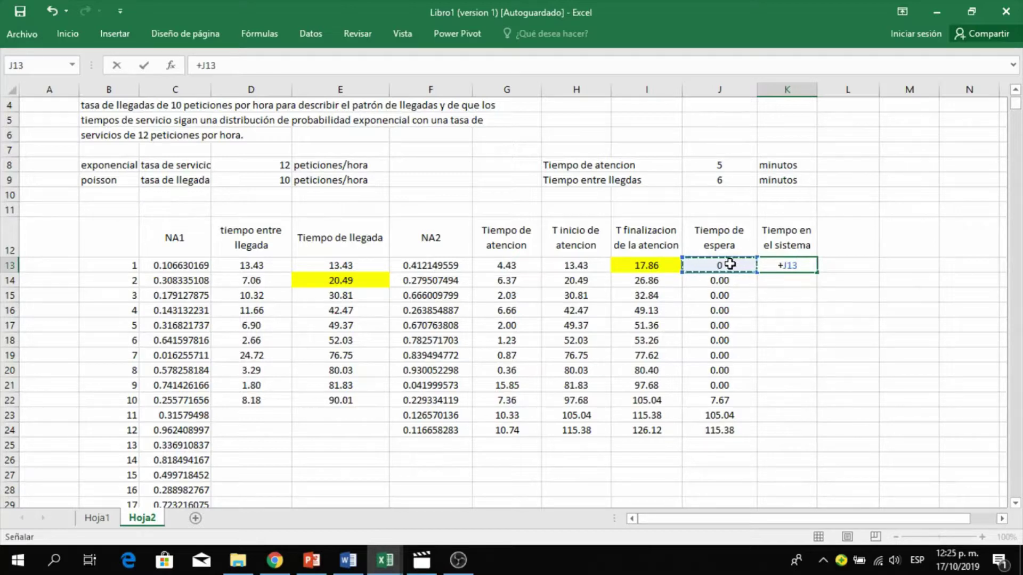
{"action": "type", "text": "+"}
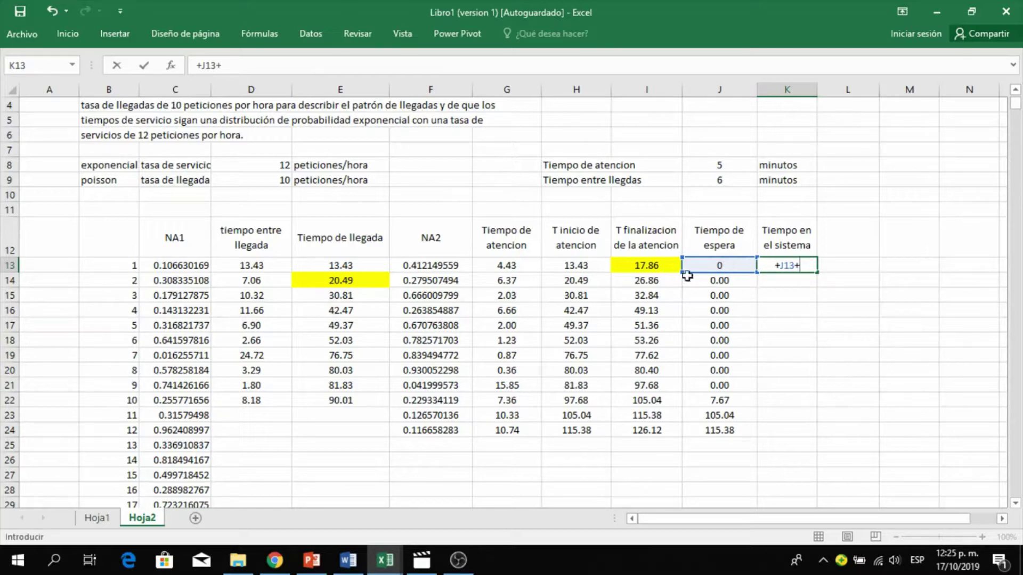
{"action": "left_click", "coordinate": [519, 267]}
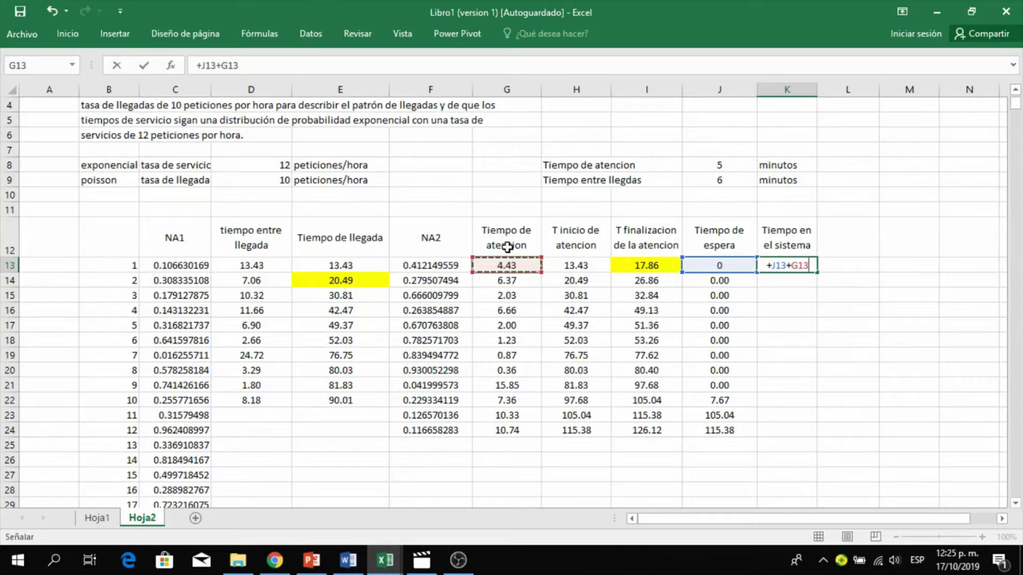
{"action": "key", "text": "Return"}
{"action": "left_click", "coordinate": [797, 265]}
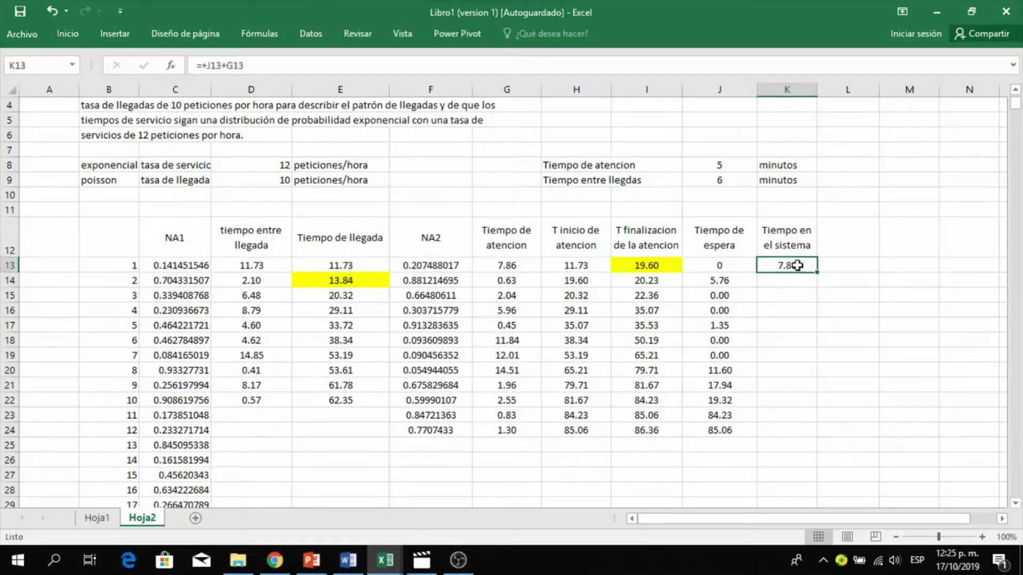
{"action": "left_click_drag", "start_coordinate": [816, 274], "coordinate": [815, 435]}
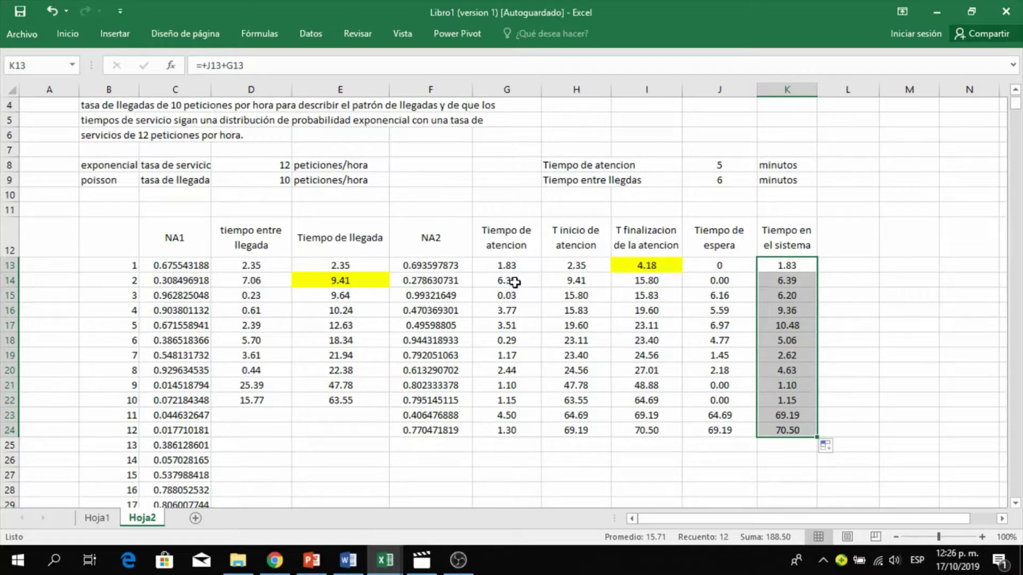
Compare the time-in-system formulas in K14 and K21 with the service and waiting times of the same rows.
{"action": "left_click", "coordinate": [804, 278]}
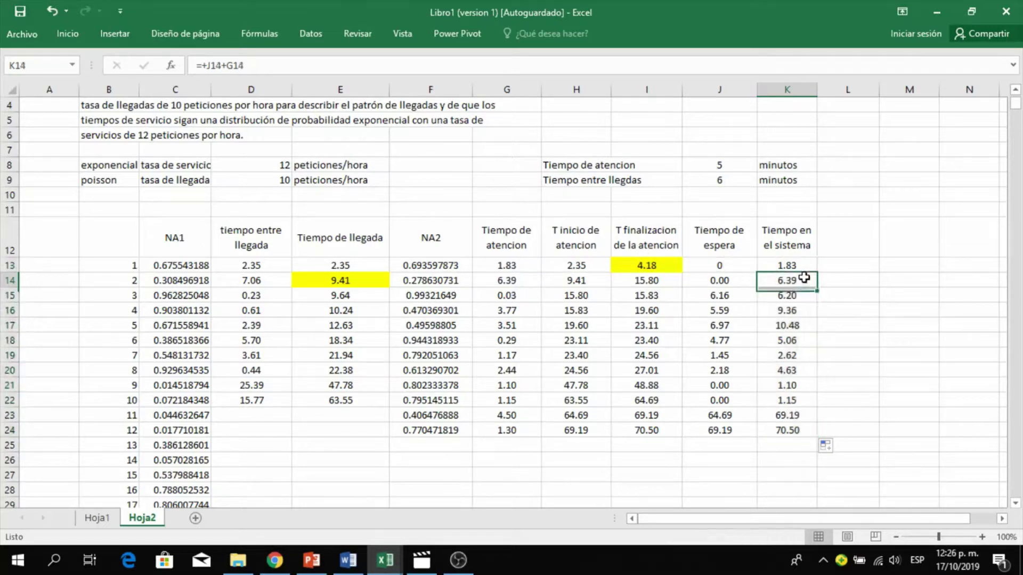
{"action": "left_click", "coordinate": [512, 284]}
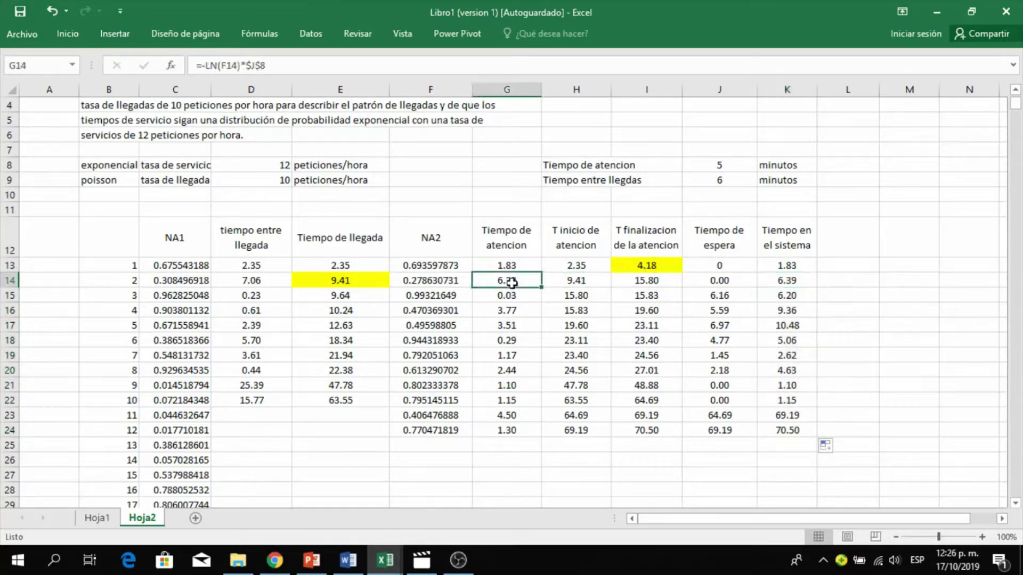
{"action": "left_click", "coordinate": [798, 283]}
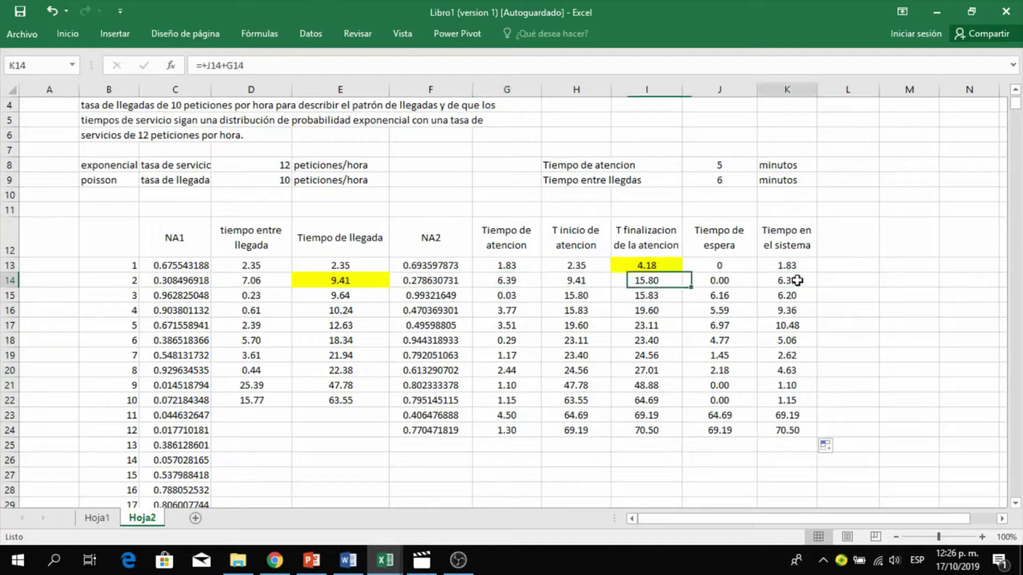
{"action": "left_click", "coordinate": [512, 281]}
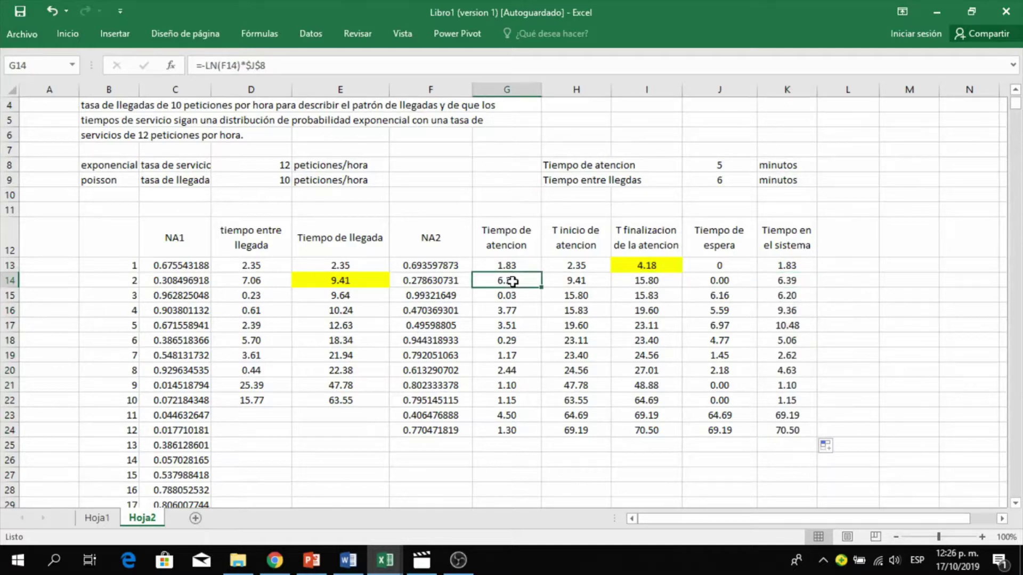
{"action": "left_click", "coordinate": [729, 283]}
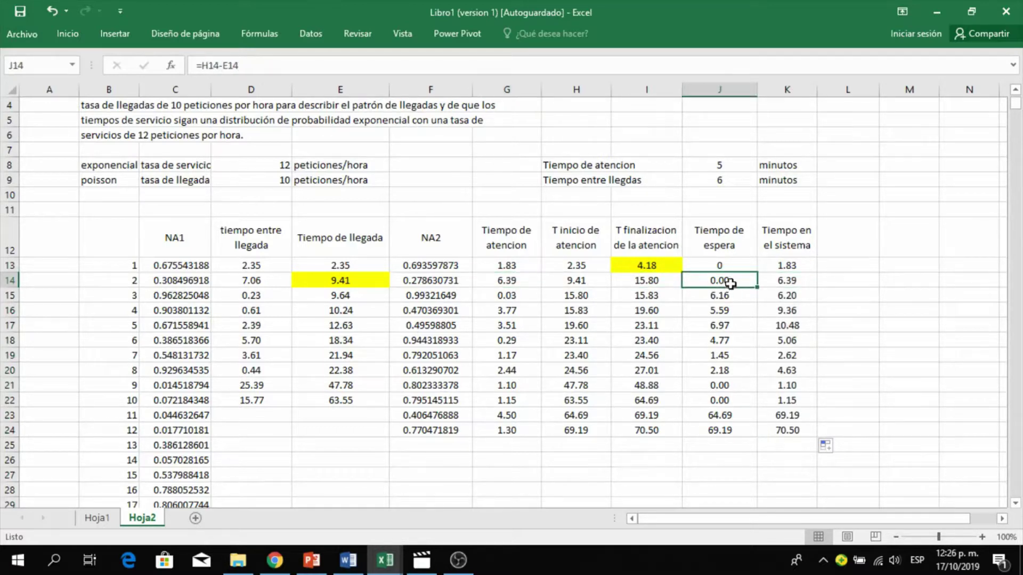
{"action": "left_click", "coordinate": [722, 384]}
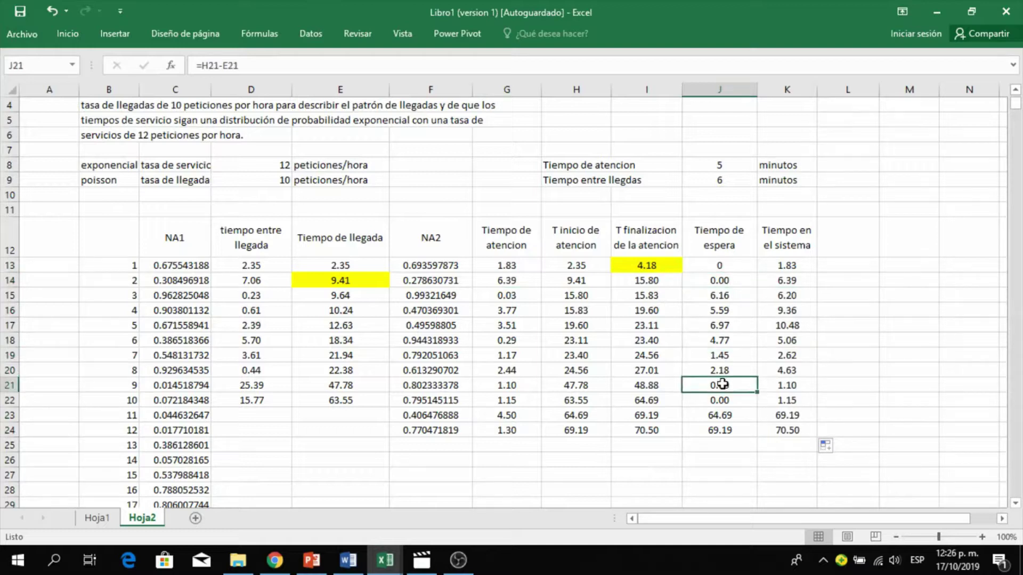
{"action": "left_click", "coordinate": [805, 385]}
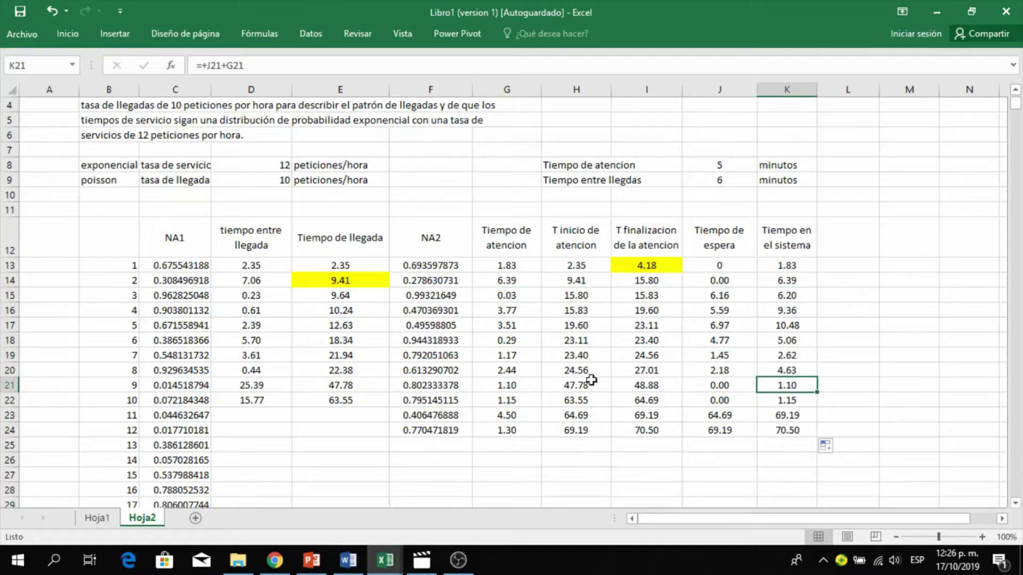
{"action": "left_click", "coordinate": [515, 388]}
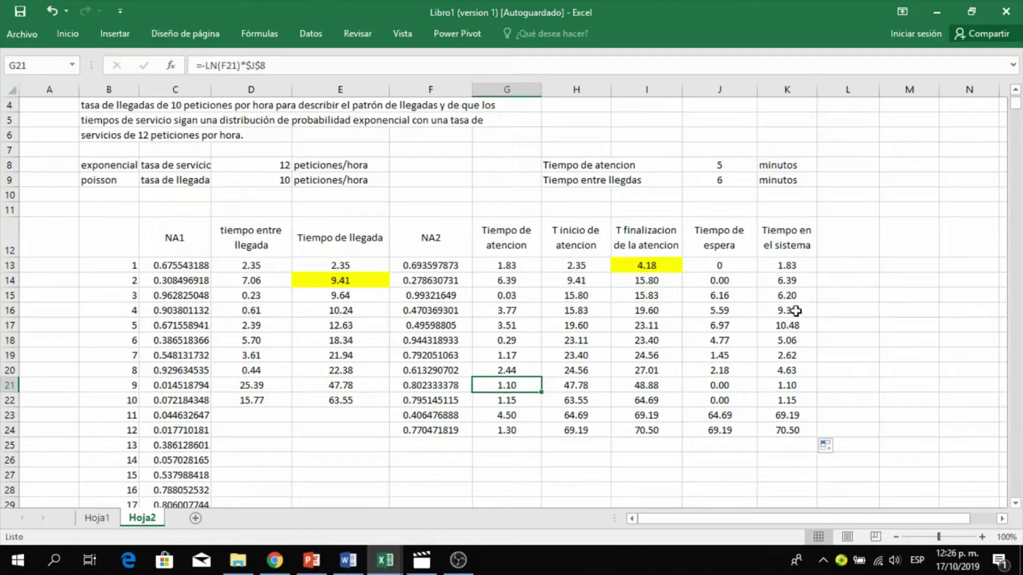
Add the header "Tamaño de la cola" in L12.
{"action": "left_click", "coordinate": [859, 234]}
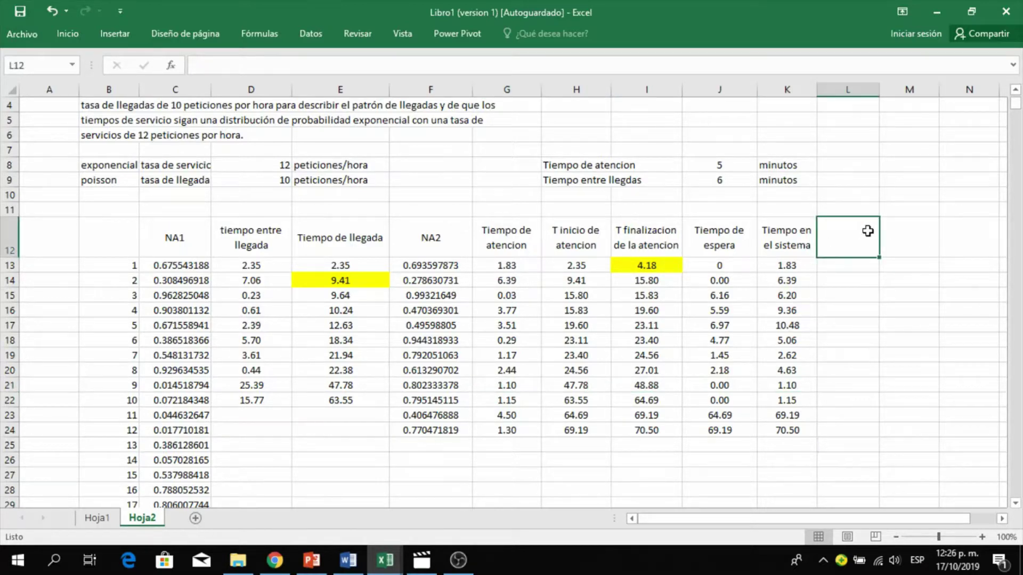
{"action": "type", "text": "Tamaño de"}
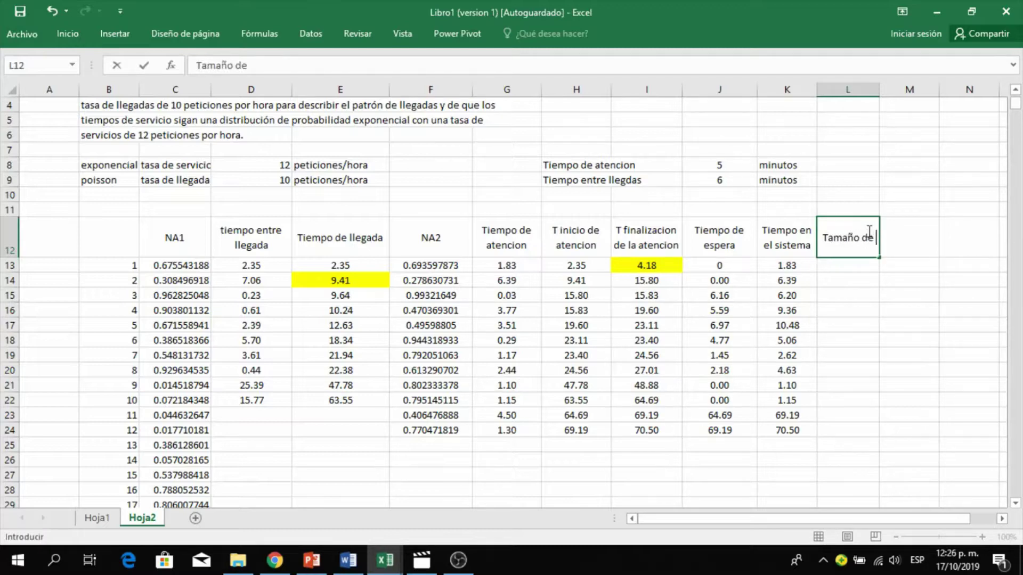
{"action": "type", "text": " la cola"}
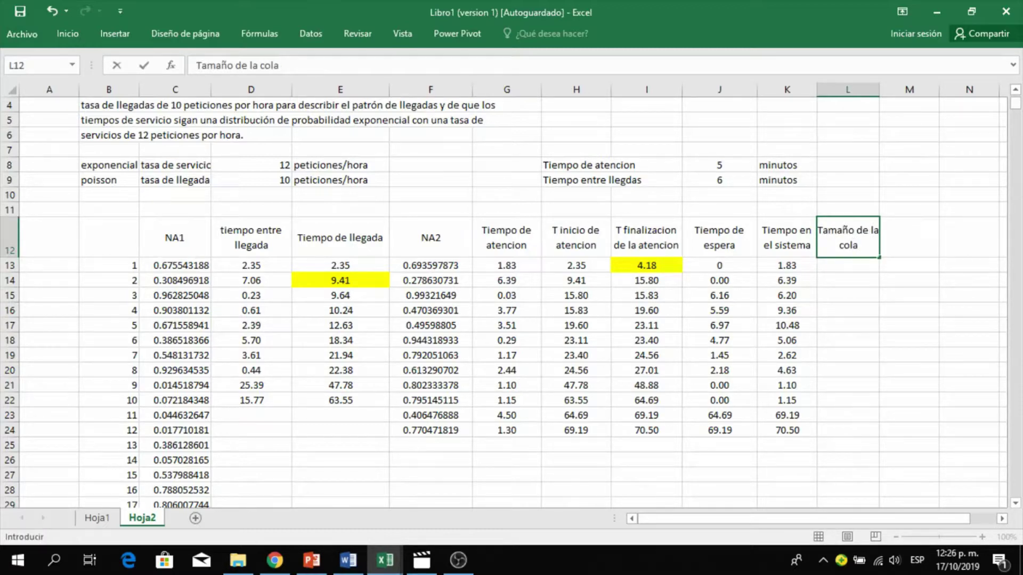
{"action": "left_click", "coordinate": [915, 341]}
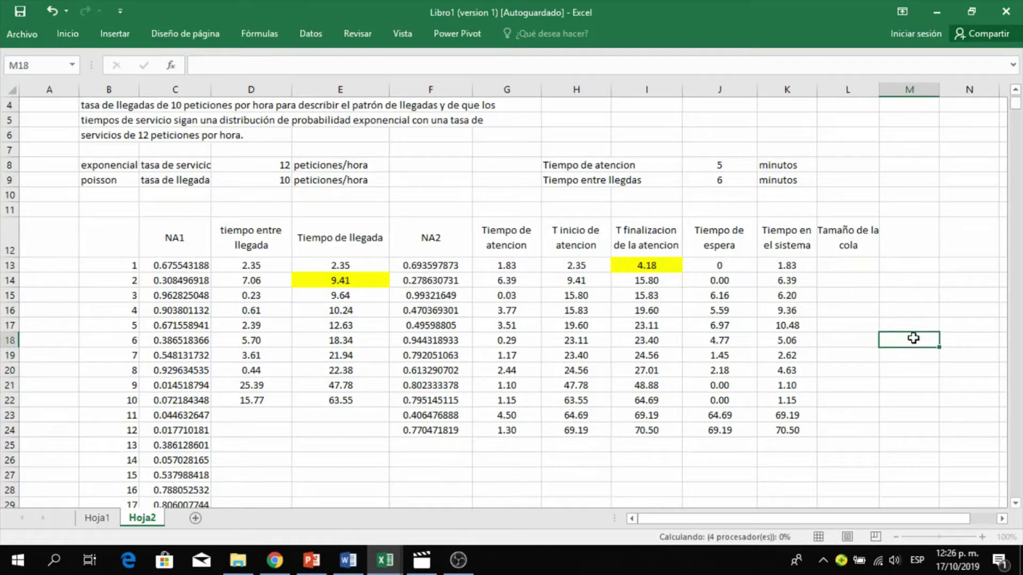
Begin the first request's queue-size formula in L13 as =SI(J13;0;COINCIDIR( with the COINCIDIR function as the false value.
{"action": "left_click", "coordinate": [853, 266]}
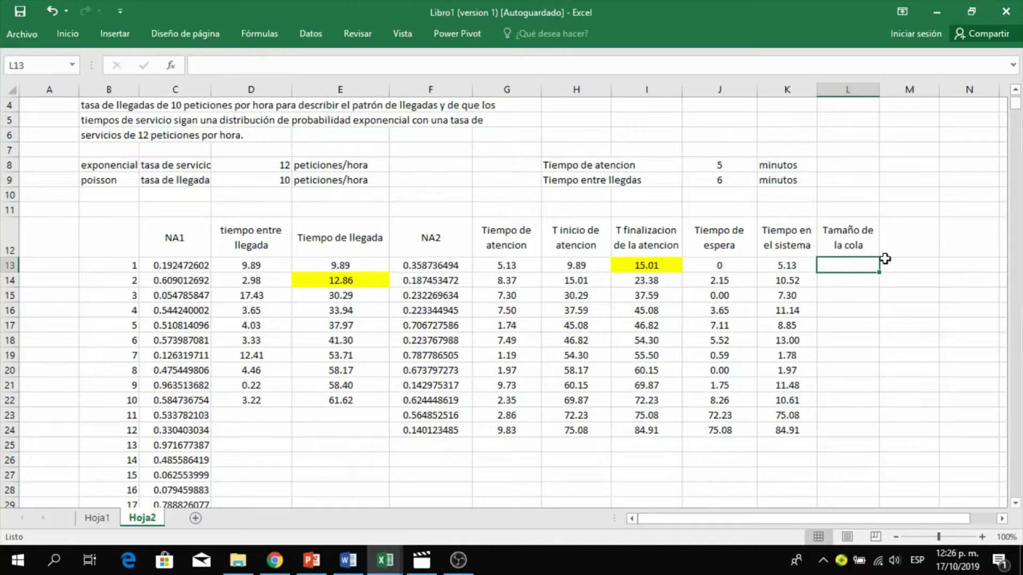
{"action": "type", "text": "=si"}
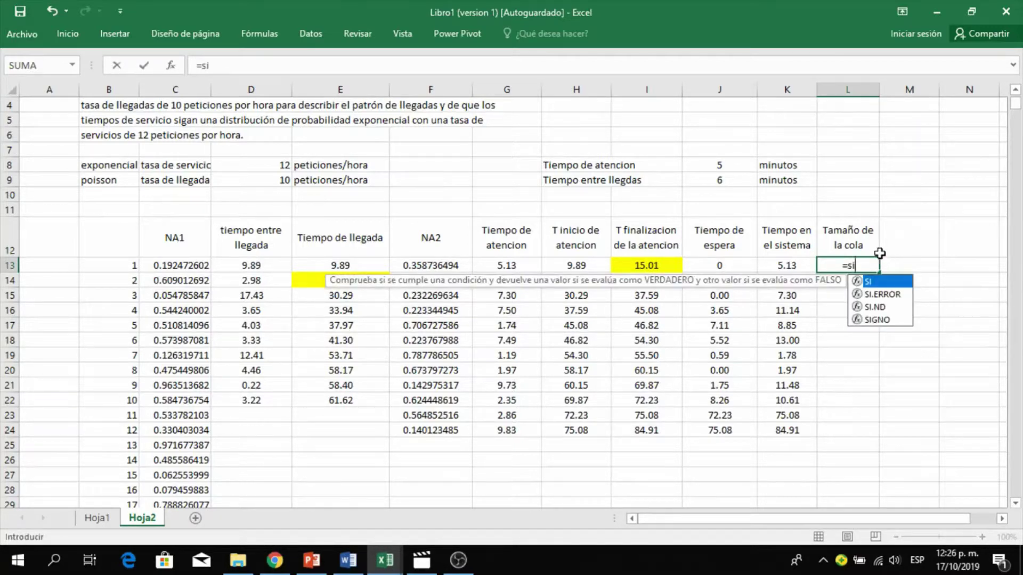
{"action": "double_click", "coordinate": [885, 282]}
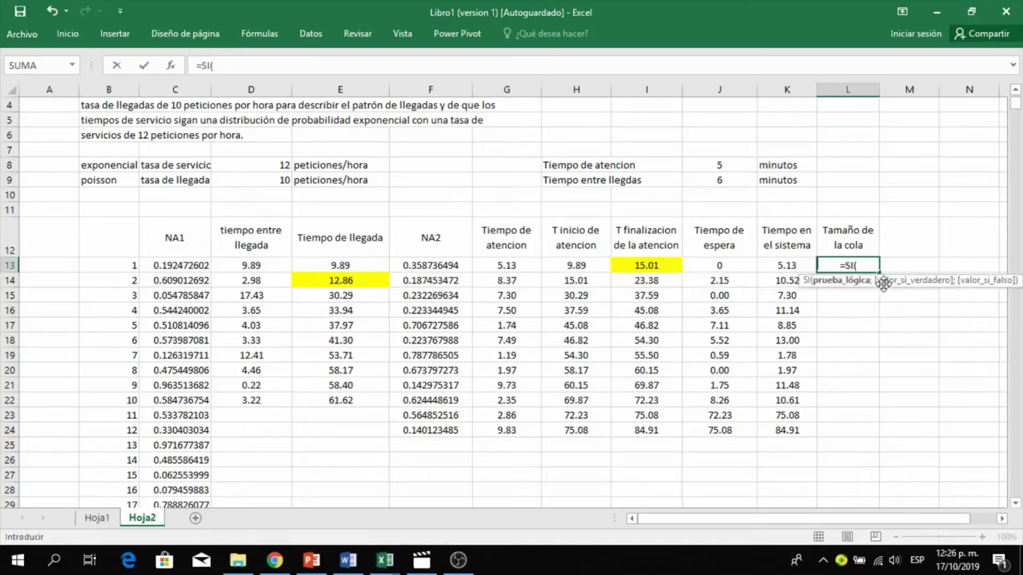
{"action": "left_click", "coordinate": [723, 265]}
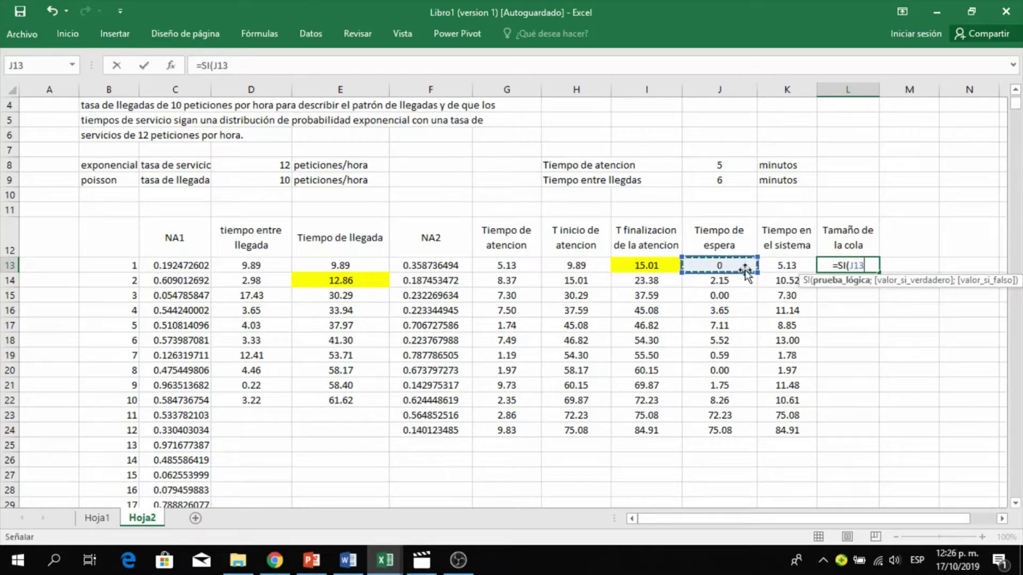
{"action": "type", "text": ";"}
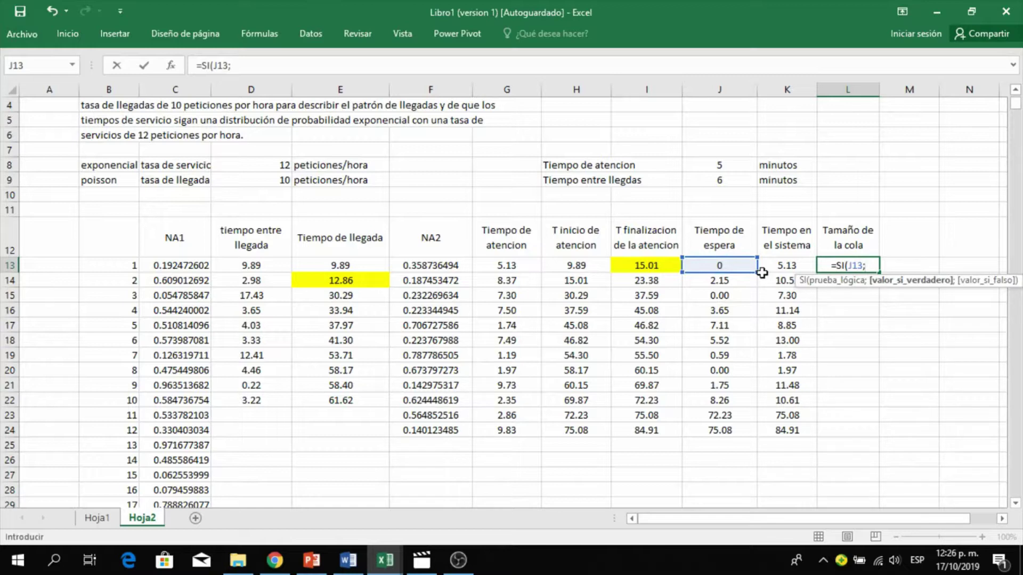
{"action": "type", "text": "0;"}
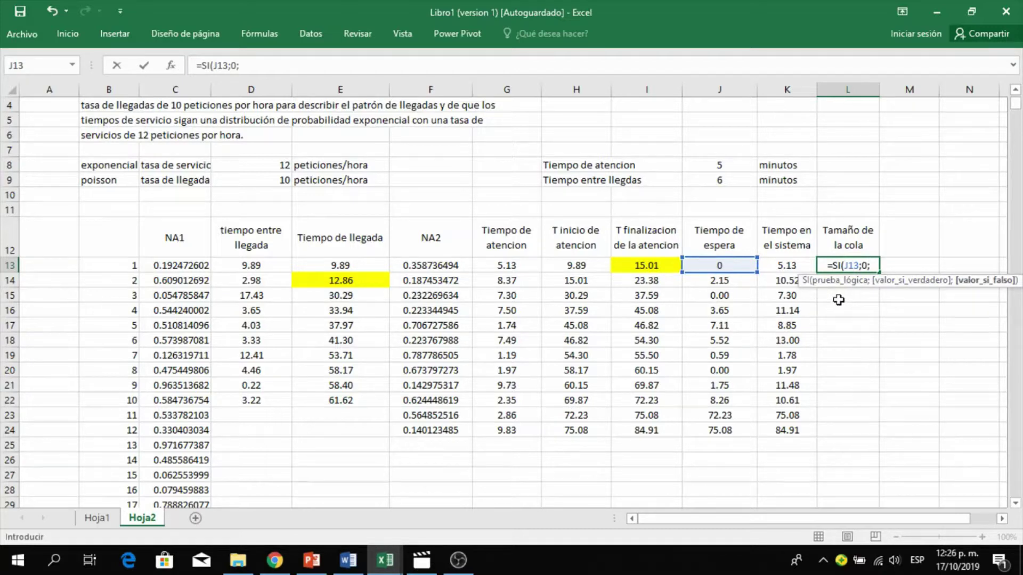
{"action": "type", "text": "coin"}
{"action": "type", "text": "ci"}
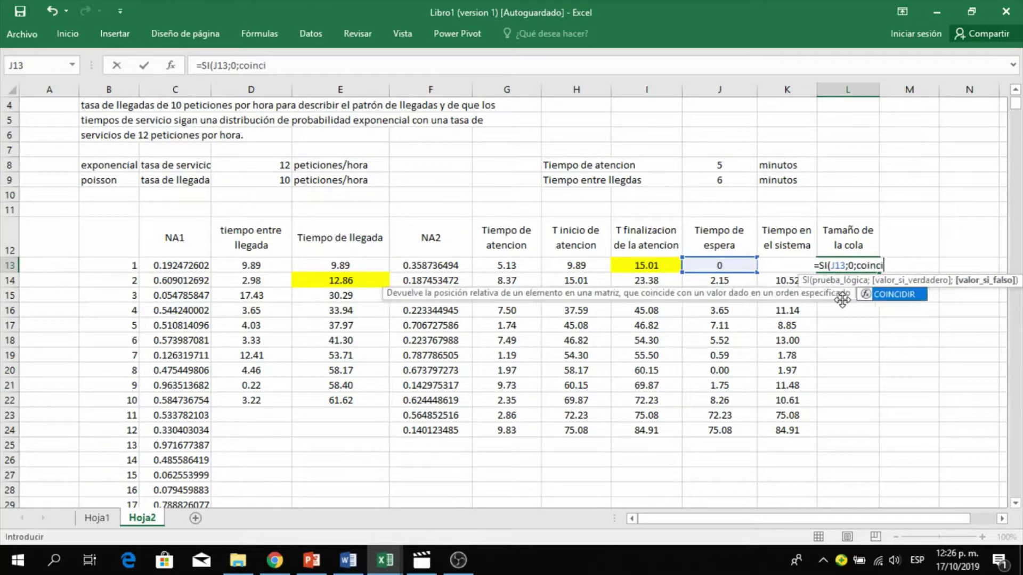
{"action": "double_click", "coordinate": [904, 299]}
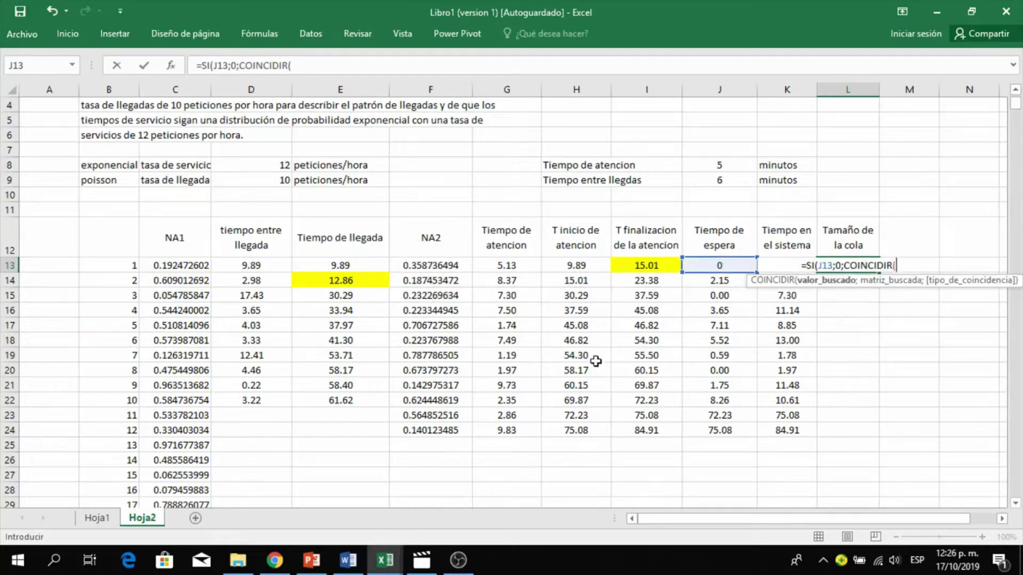
Give COINCIDIR the lookup value H13 and the arrival-time range E13:$E$112, with only the range's end cell absolute.
{"action": "left_click", "coordinate": [575, 267]}
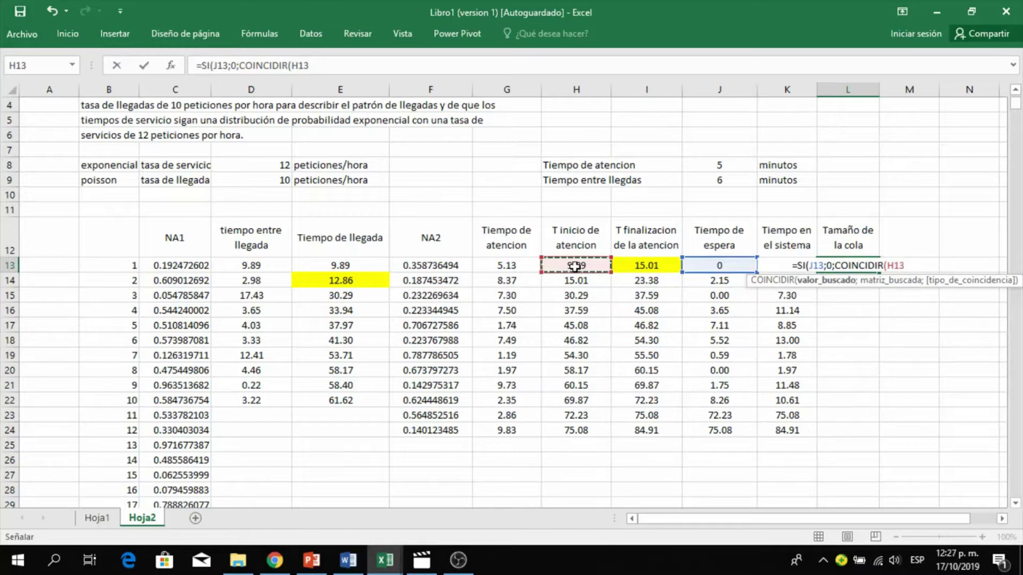
{"action": "type", "text": ";"}
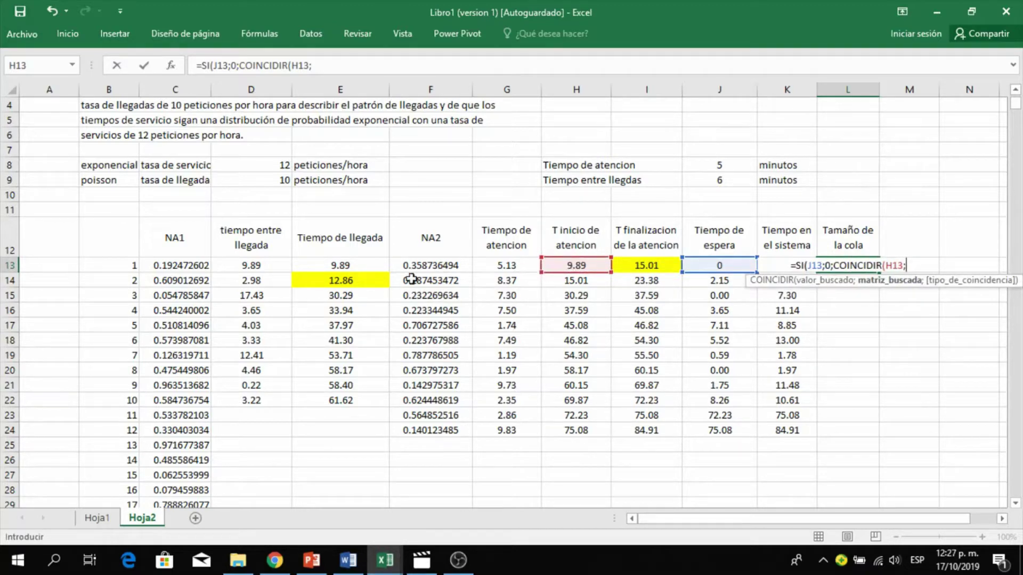
{"action": "left_click_drag", "start_coordinate": [343, 264], "coordinate": [354, 463]}
{"action": "scroll", "coordinate": [747, 256], "scroll_direction": "up", "scroll_amount": 2}
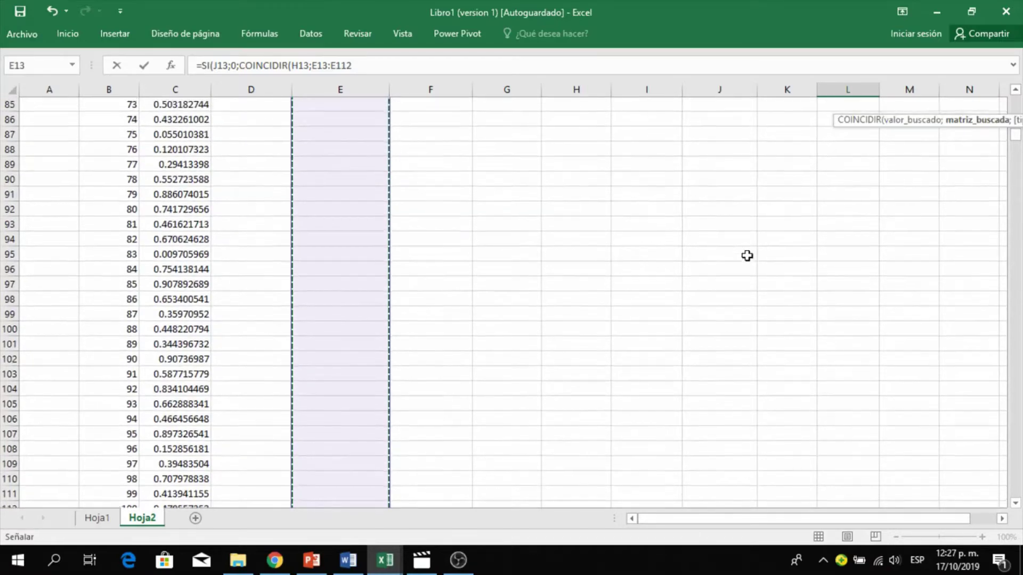
{"action": "scroll", "coordinate": [691, 241], "scroll_direction": "up", "scroll_amount": 20}
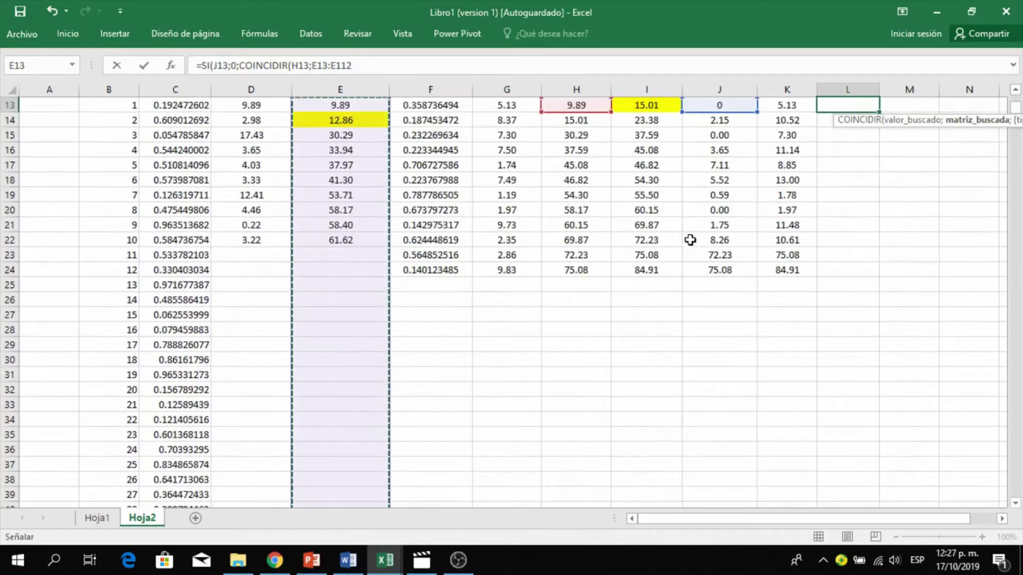
{"action": "left_click", "coordinate": [356, 65]}
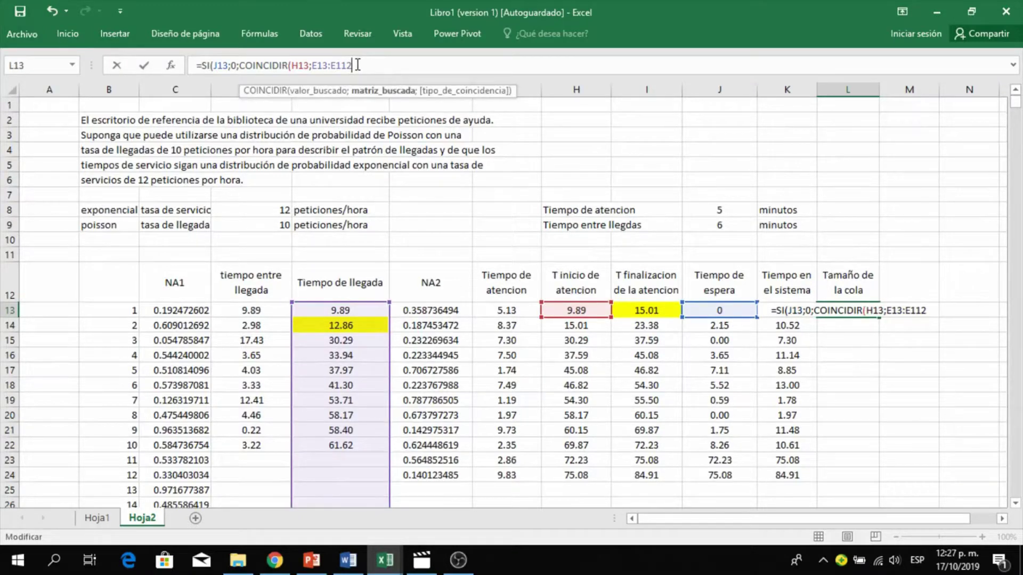
{"action": "key", "text": "F4"}
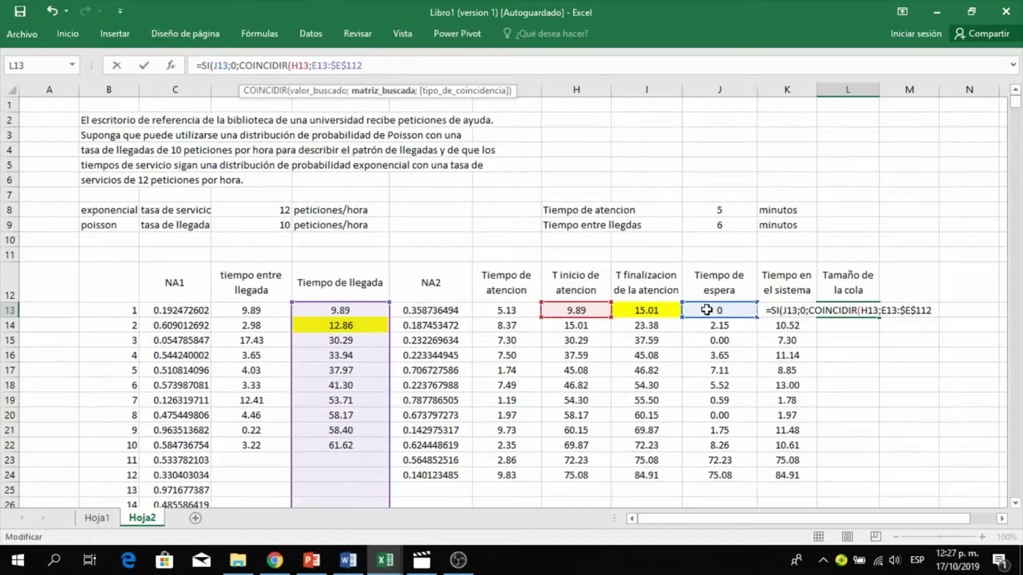
Complete the L13 formula with match type 1 (Menor que), close both functions and enter it.
{"action": "type", "text": ";"}
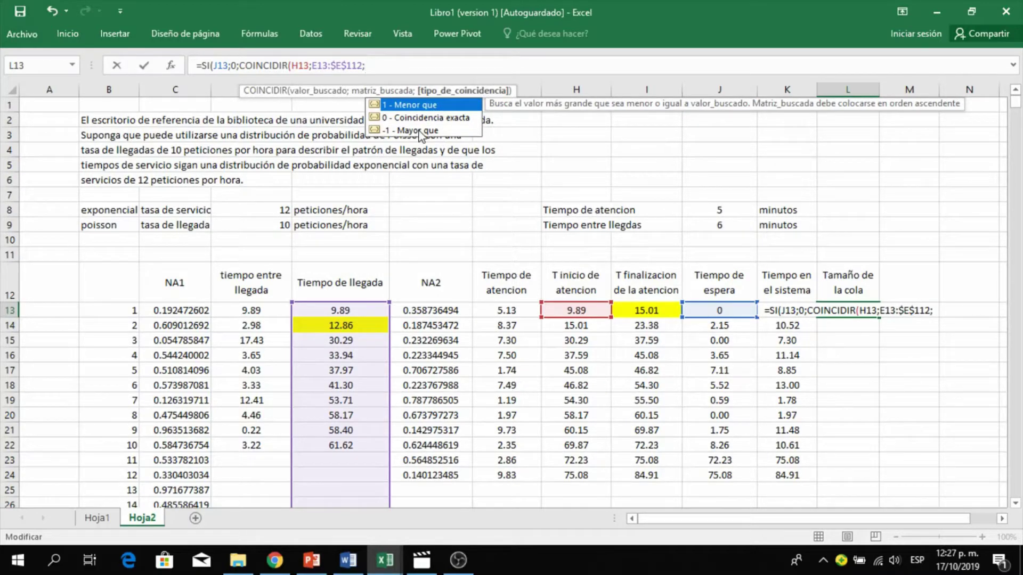
{"action": "type", "text": "1"}
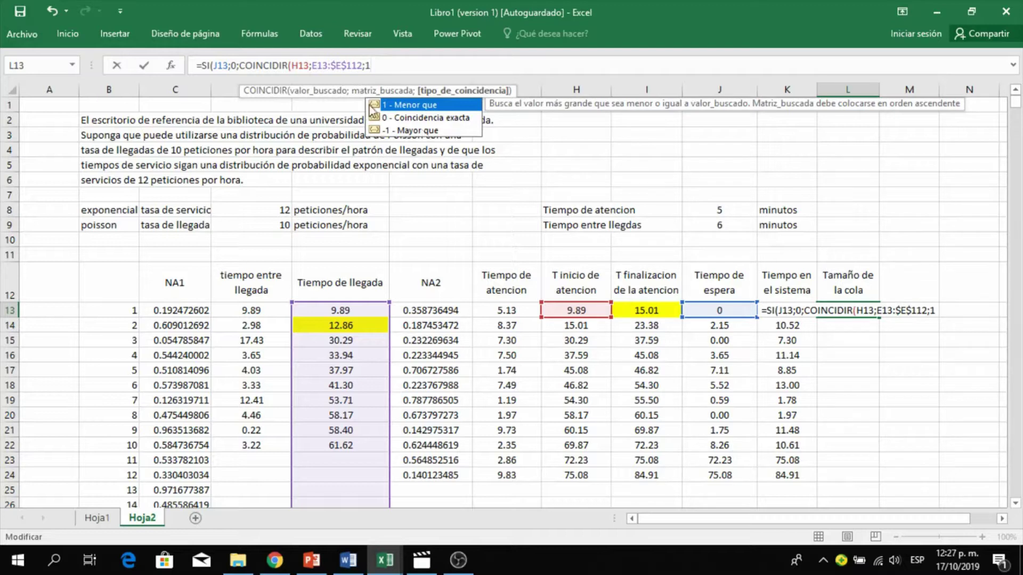
{"action": "double_click", "coordinate": [397, 105]}
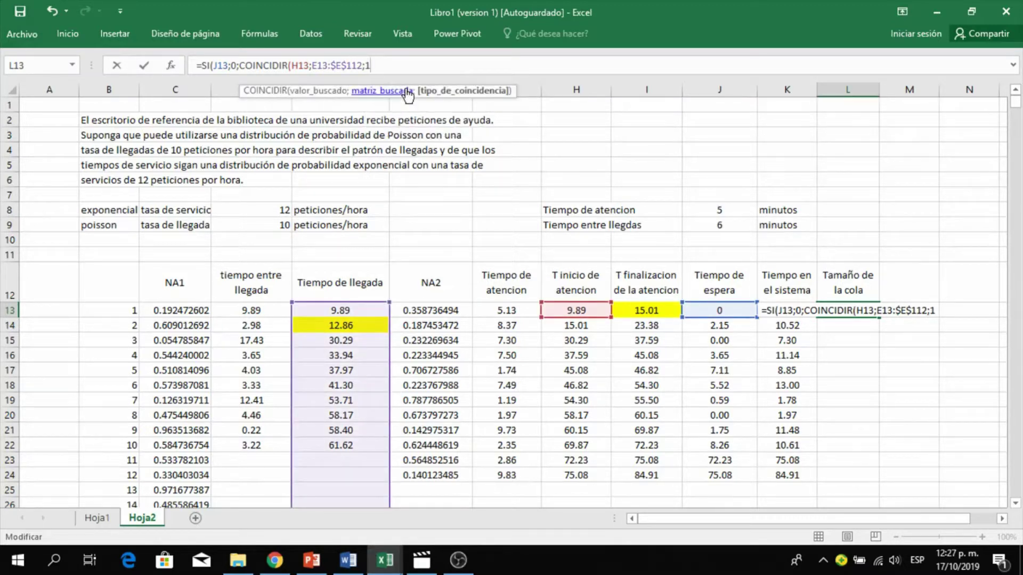
{"action": "type", "text": "))"}
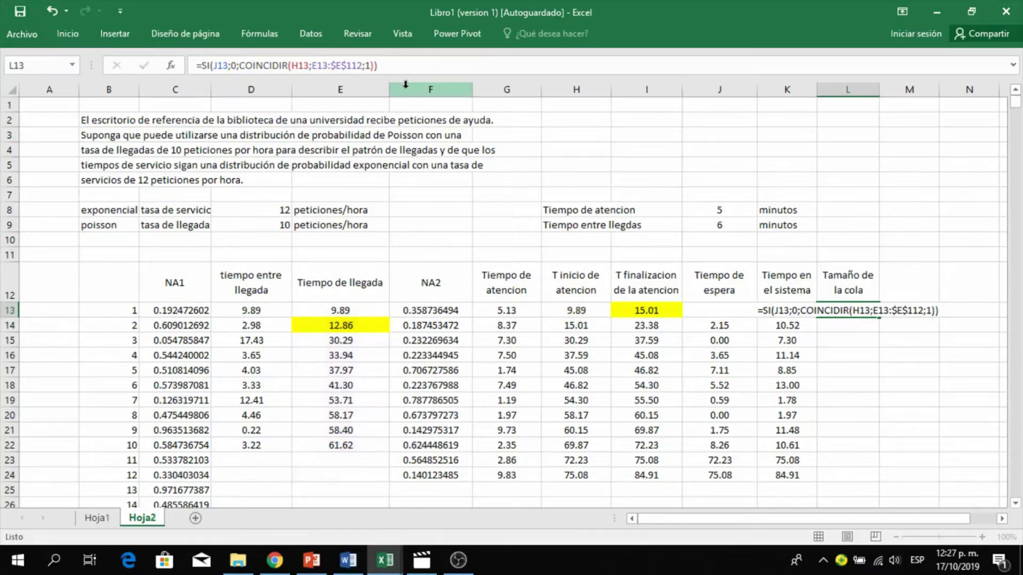
{"action": "key", "text": "ctrl+Return"}
{"action": "key", "text": "Down"}
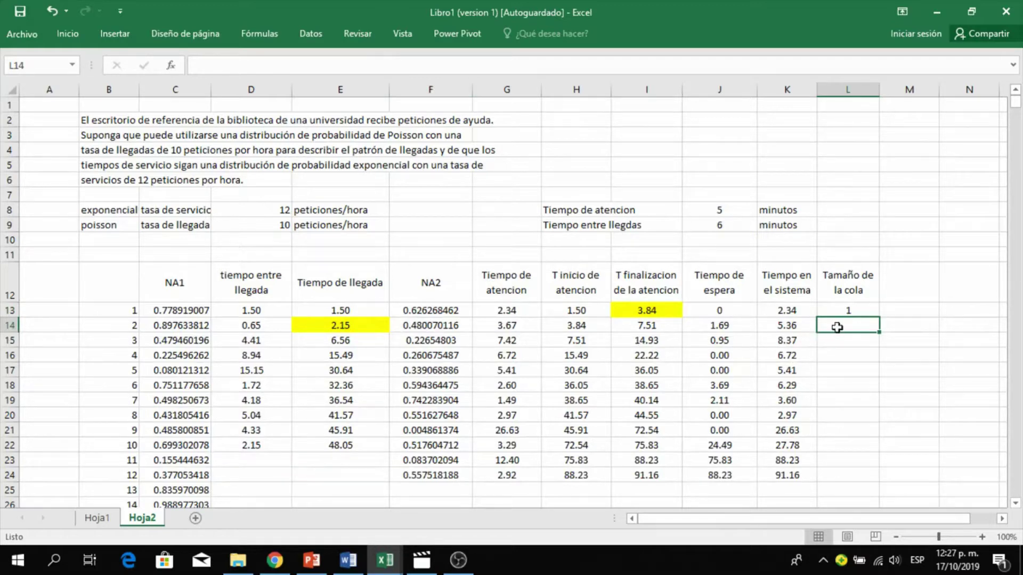
Correct the logical test of the queue-size formula in L13 to J13=0.
{"action": "left_click", "coordinate": [859, 310]}
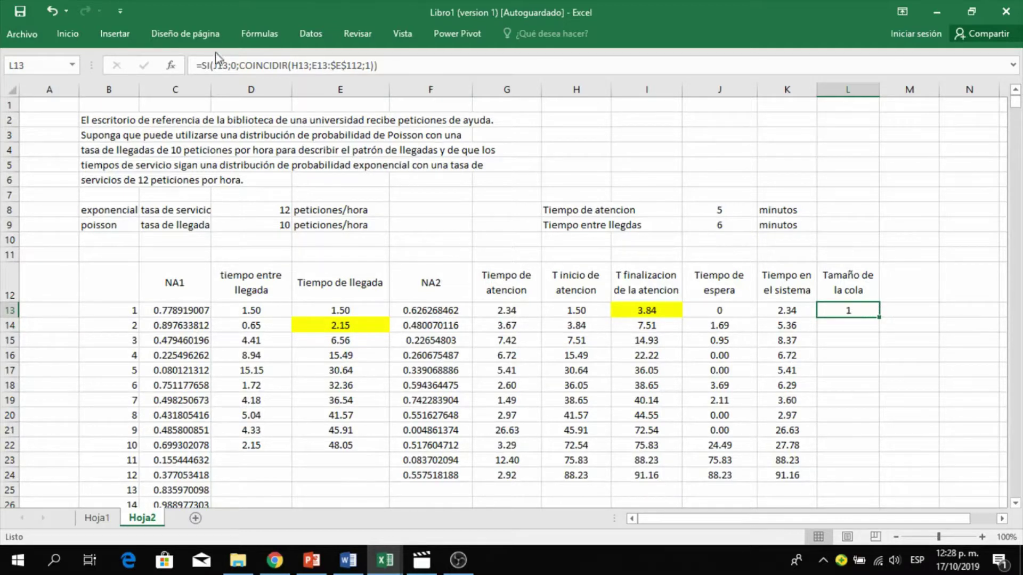
{"action": "left_click", "coordinate": [229, 66]}
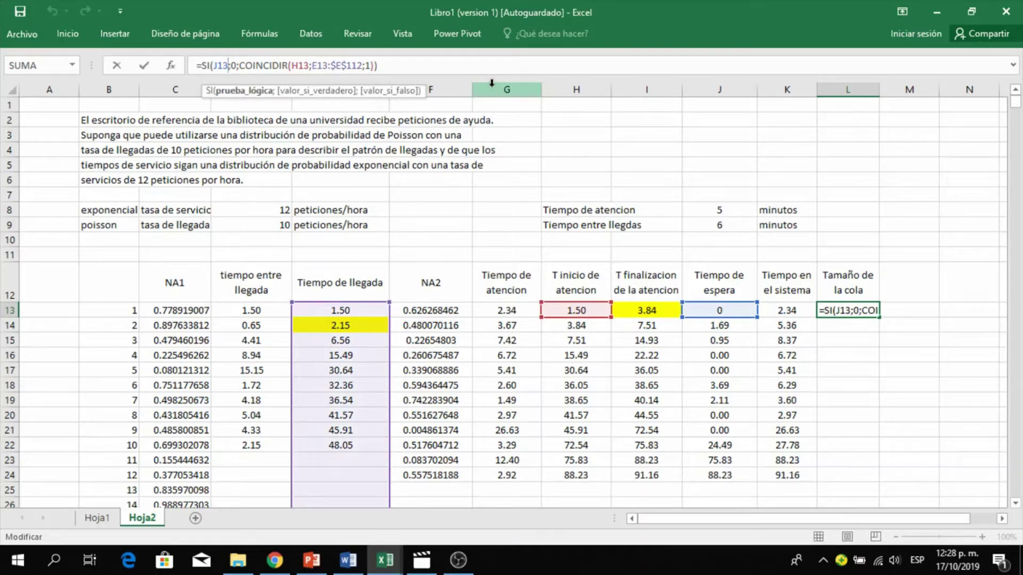
{"action": "type", "text": "="}
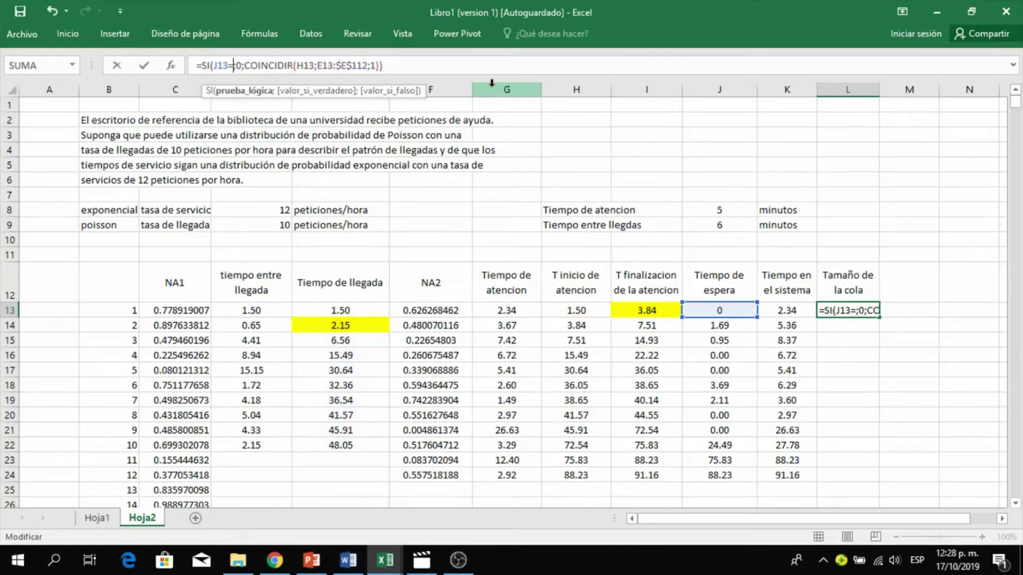
{"action": "type", "text": "0"}
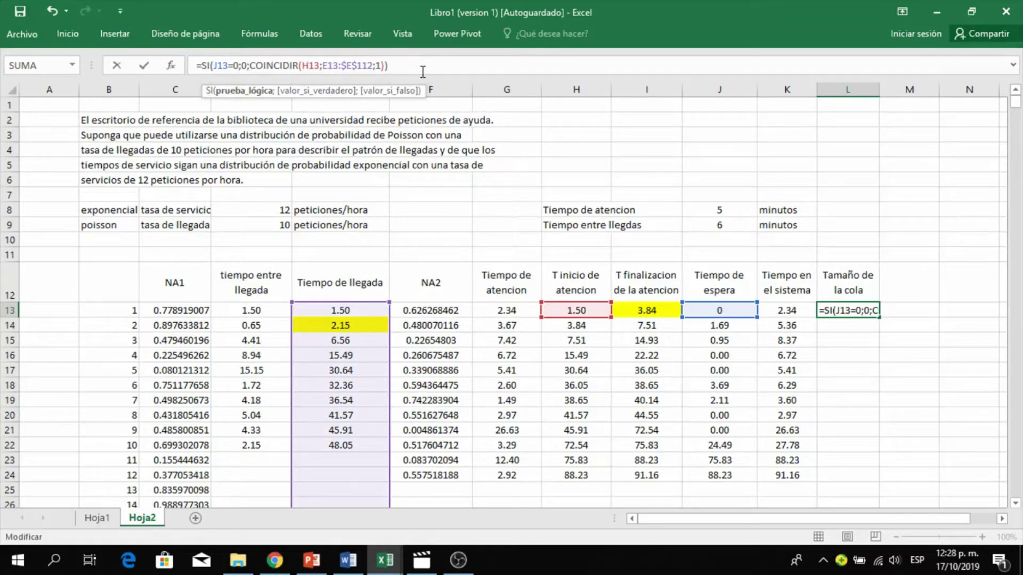
{"action": "left_click", "coordinate": [394, 66]}
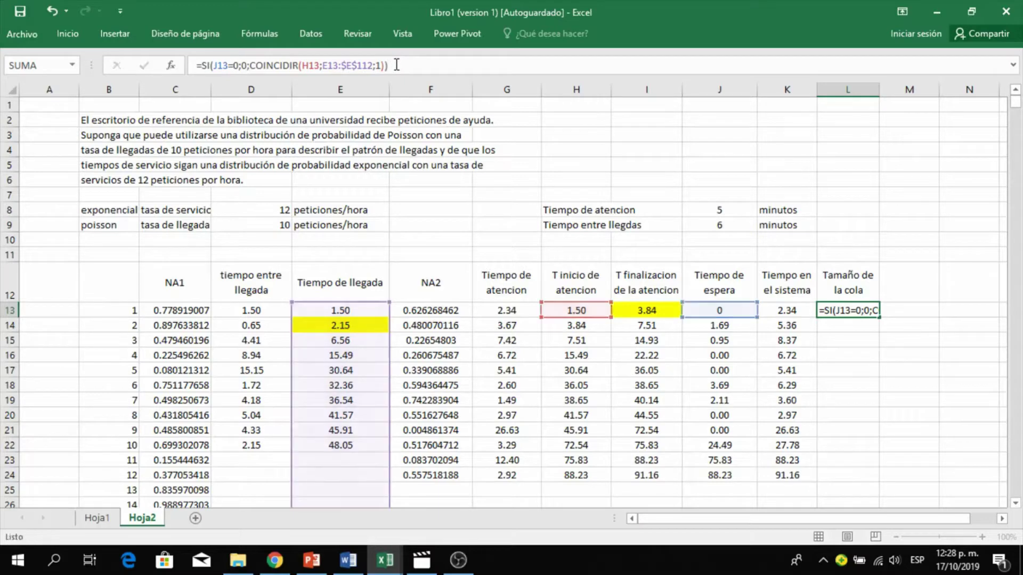
{"action": "key", "text": "Return"}
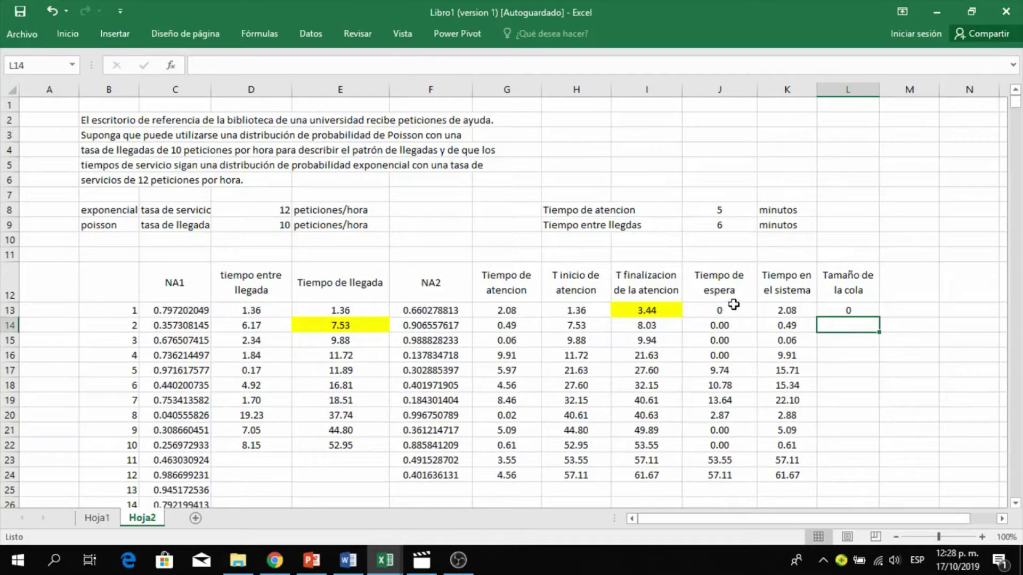
Copy the queue-size formula from L13 down through L16 and check it against the waiting times in J14 to J16.
{"action": "left_click", "coordinate": [849, 311]}
{"action": "left_click_drag", "start_coordinate": [879, 314], "coordinate": [885, 361]}
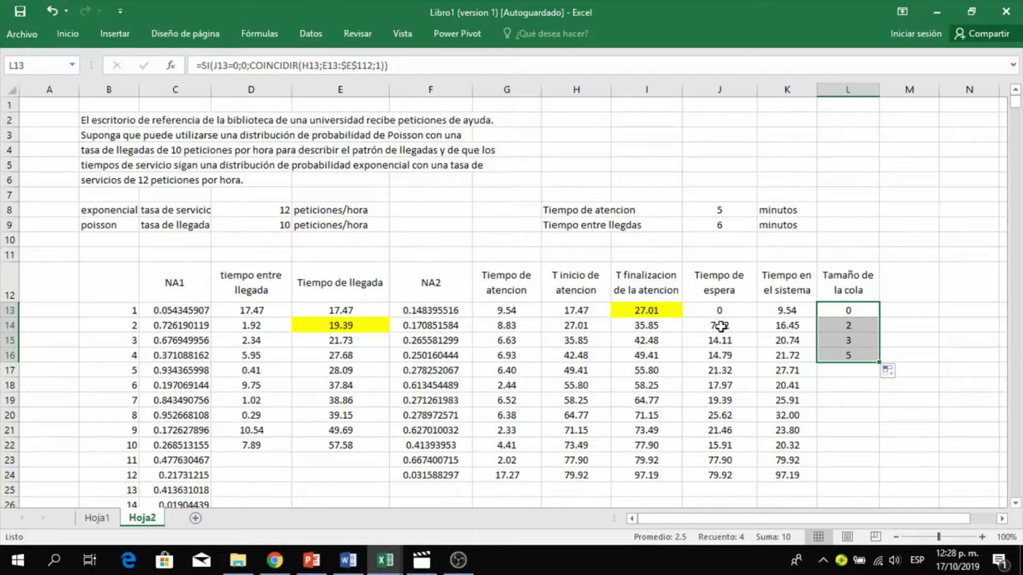
{"action": "left_click", "coordinate": [721, 326]}
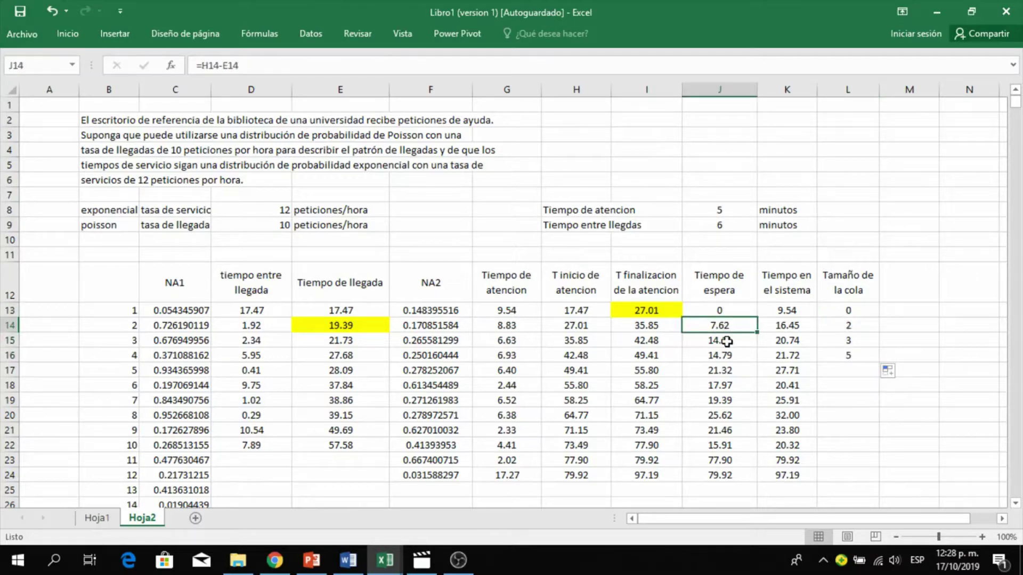
{"action": "left_click", "coordinate": [726, 341]}
{"action": "left_click", "coordinate": [726, 356]}
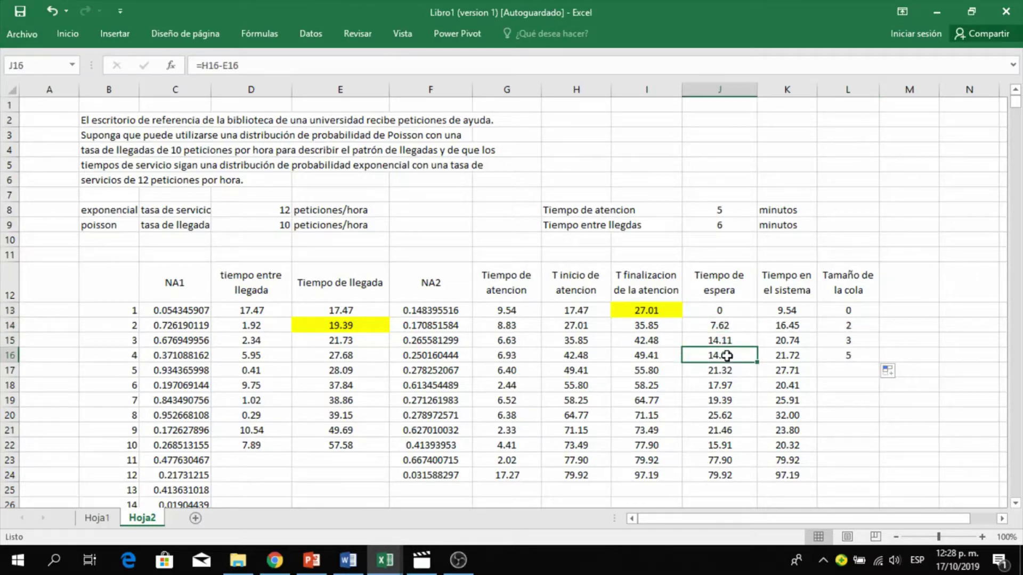
Fill the interarrival and arrival time formulas from D13:E22 down through row 112, and inspect the arrival formulas in E23 and E19.
{"action": "scroll", "coordinate": [450, 299], "scroll_direction": "down", "scroll_amount": 2}
{"action": "scroll", "coordinate": [455, 336], "scroll_direction": "down", "scroll_amount": 2}
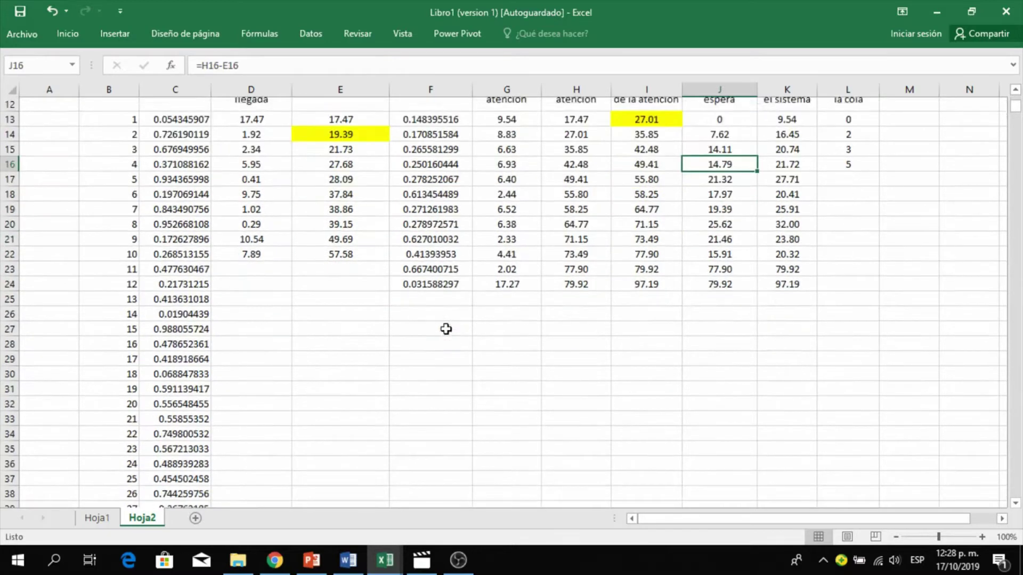
{"action": "scroll", "coordinate": [325, 254], "scroll_direction": "up", "scroll_amount": 1}
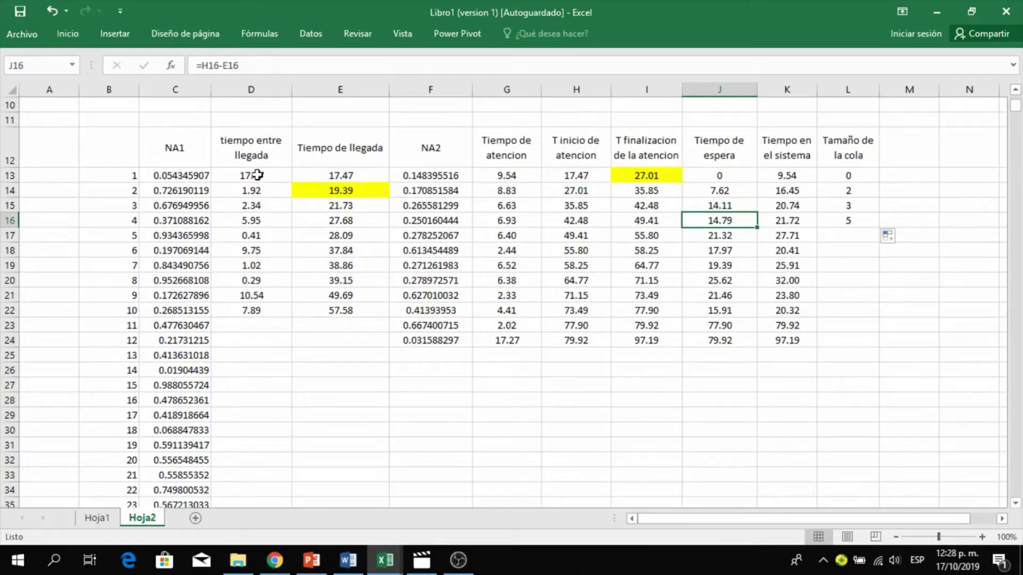
{"action": "mouse_move", "coordinate": [254, 173]}
{"action": "left_mouse_down"}
{"action": "mouse_move", "coordinate": [256, 221]}
{"action": "mouse_move", "coordinate": [390, 321]}
{"action": "mouse_move", "coordinate": [382, 506]}
{"action": "mouse_move", "coordinate": [384, 479]}
{"action": "mouse_move", "coordinate": [384, 487]}
{"action": "left_mouse_up"}
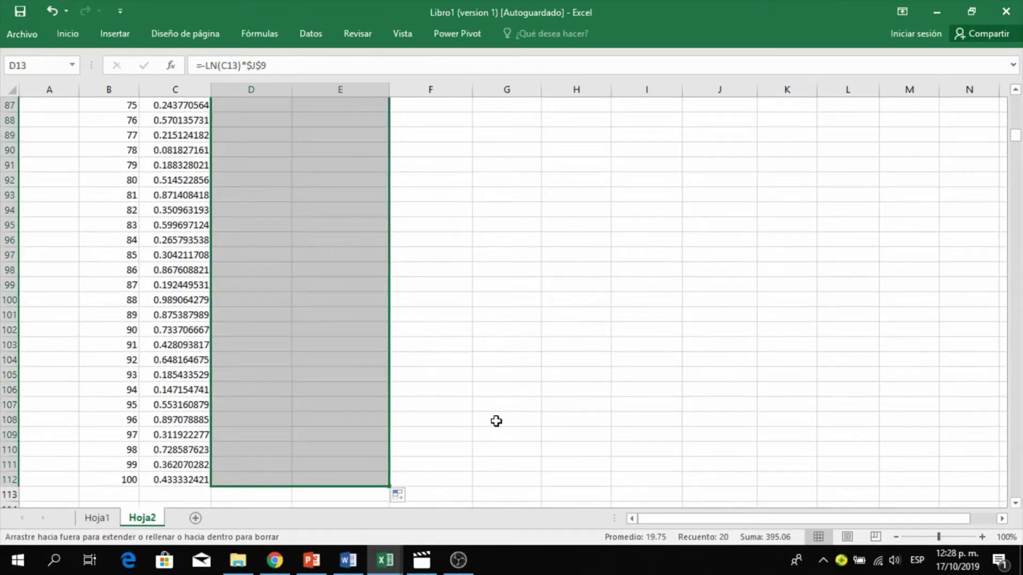
{"action": "scroll", "coordinate": [500, 399], "scroll_direction": "up", "scroll_amount": 7}
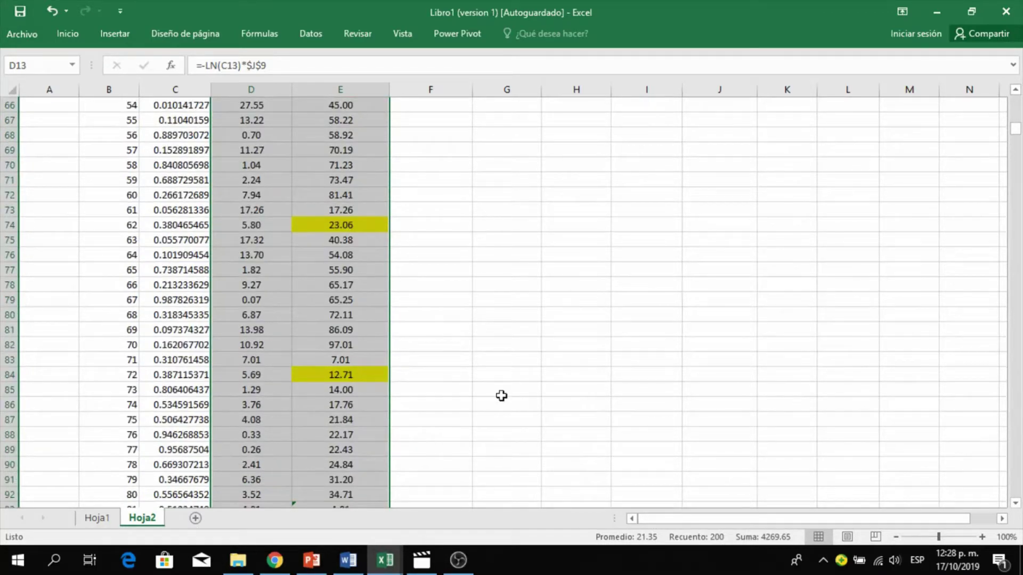
{"action": "scroll", "coordinate": [501, 395], "scroll_direction": "up", "scroll_amount": 20}
{"action": "scroll", "coordinate": [479, 410], "scroll_direction": "down", "scroll_amount": 1}
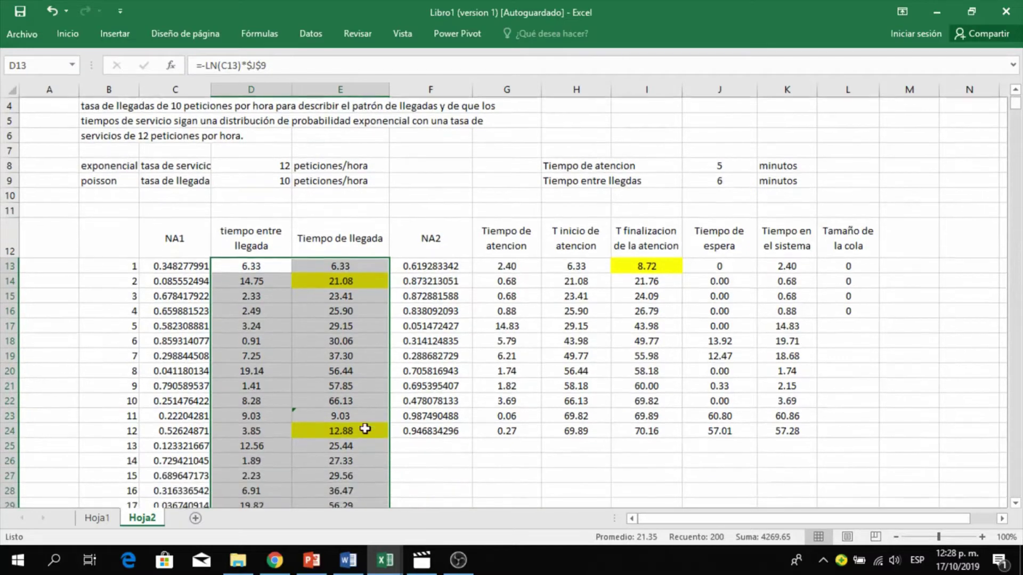
{"action": "left_click", "coordinate": [345, 415]}
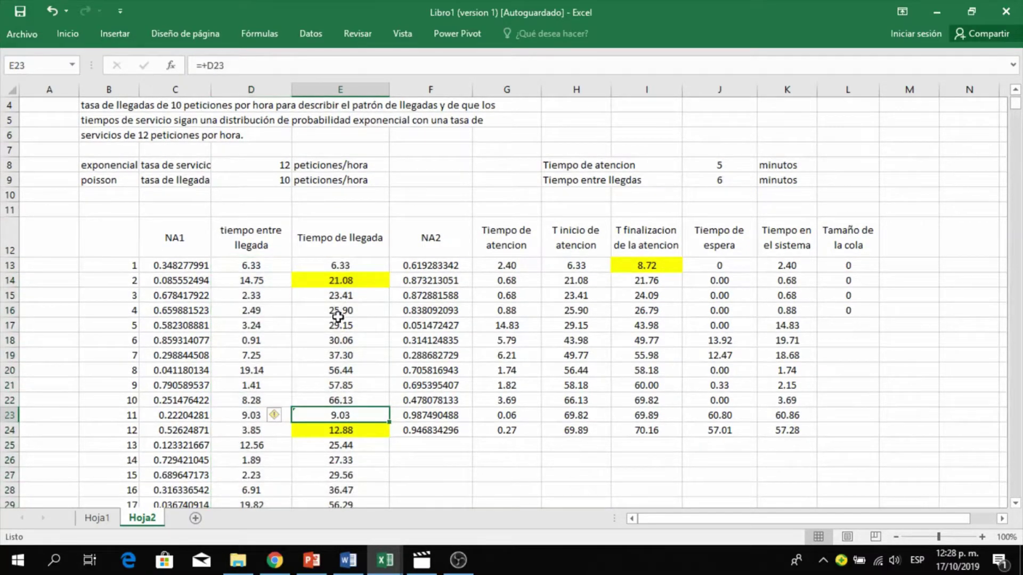
{"action": "left_click", "coordinate": [345, 356]}
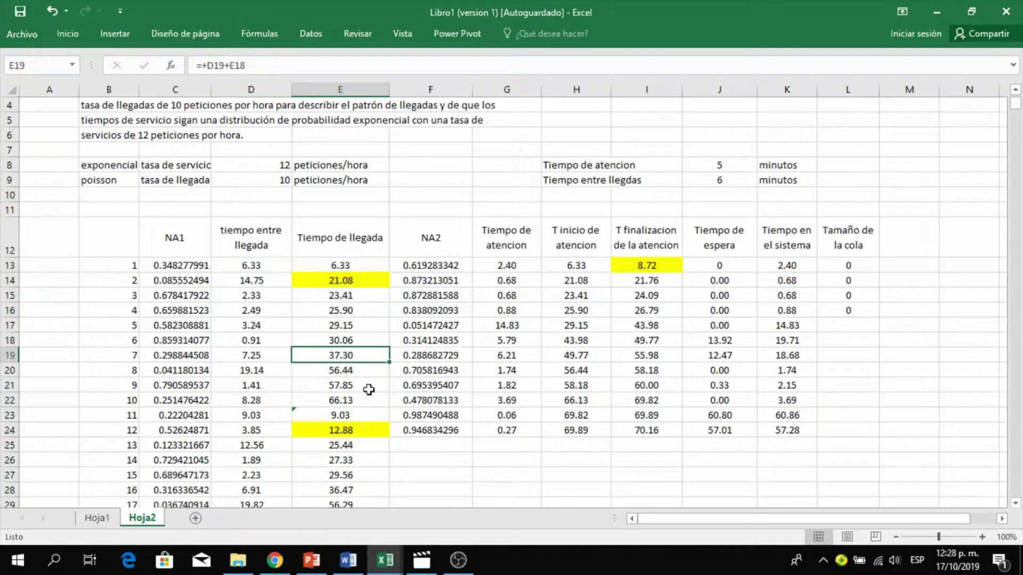
Copy the arrival time formula from E19 down through E112 to replace the restarted arrival times.
{"action": "mouse_move", "coordinate": [390, 363]}
{"action": "left_mouse_down"}
{"action": "mouse_move", "coordinate": [387, 570]}
{"action": "mouse_move", "coordinate": [392, 379]}
{"action": "left_mouse_up"}
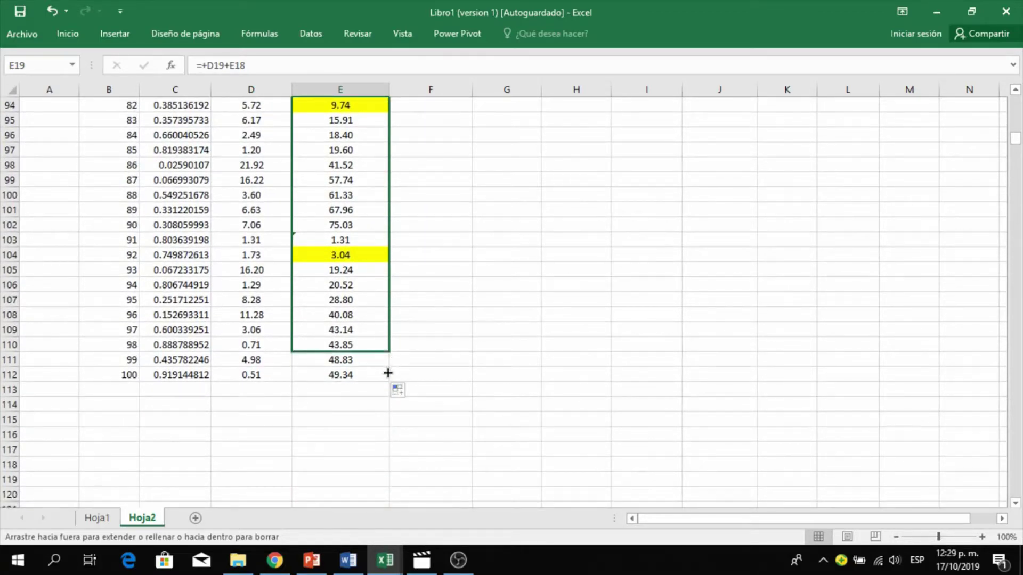
{"action": "scroll", "coordinate": [609, 253], "scroll_direction": "up", "scroll_amount": 6}
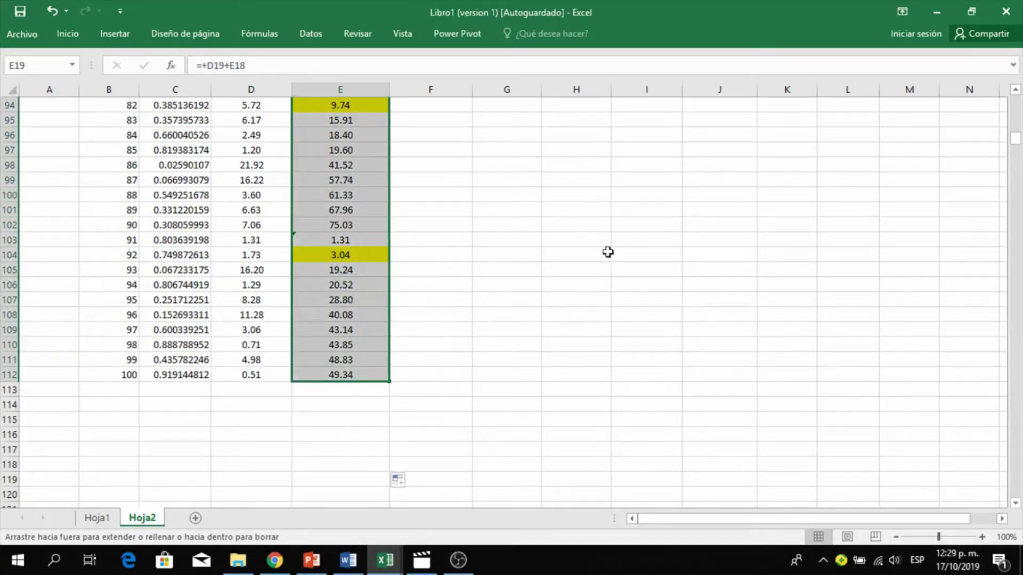
{"action": "scroll", "coordinate": [610, 251], "scroll_direction": "up", "scroll_amount": 20}
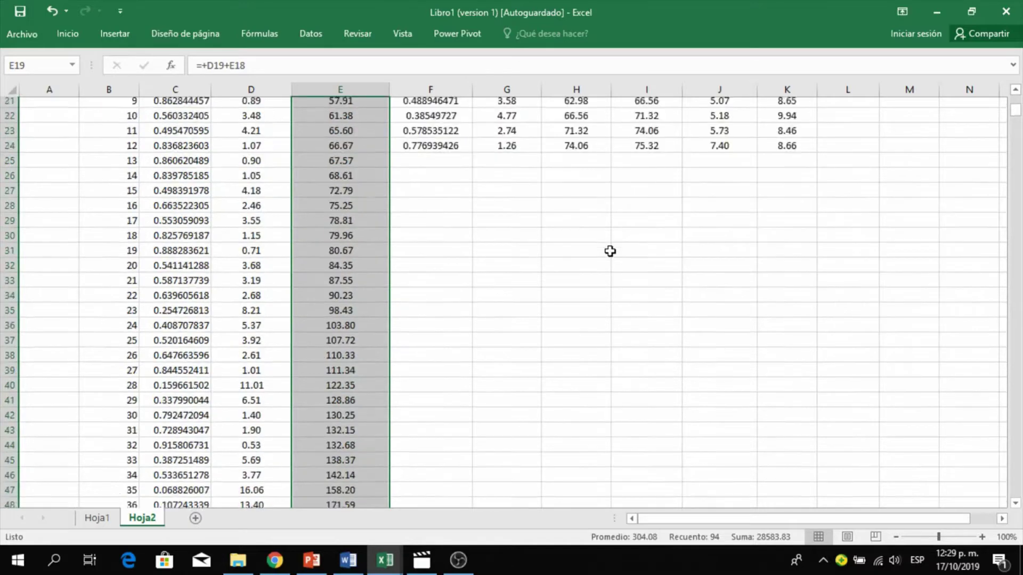
Fill the formulas in columns F to L, from NA2 to Tamaño de la cola, down from row 15 through row 112.
{"action": "left_click_drag", "start_coordinate": [442, 373], "coordinate": [843, 399]}
{"action": "left_click_drag", "start_coordinate": [433, 340], "coordinate": [880, 482]}
{"action": "mouse_move", "coordinate": [887, 573]}
{"action": "left_mouse_down"}
{"action": "mouse_move", "coordinate": [865, 520]}
{"action": "mouse_move", "coordinate": [851, 342]}
{"action": "mouse_move", "coordinate": [848, 361]}
{"action": "left_mouse_up"}
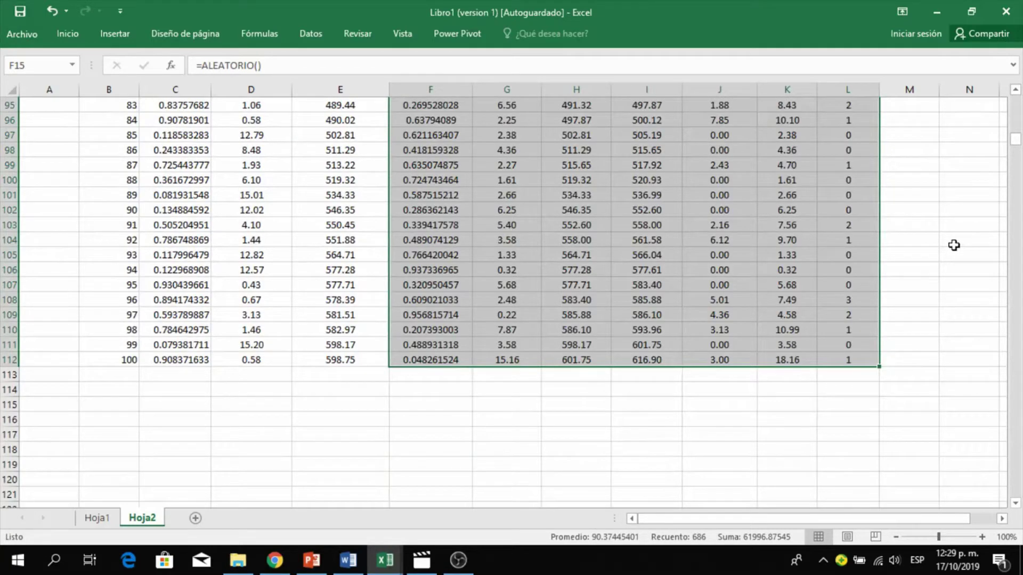
Review the completed simulation table for all 100 requests, from row 13 to row 112.
{"action": "scroll", "coordinate": [954, 245], "scroll_direction": "up", "scroll_amount": 20}
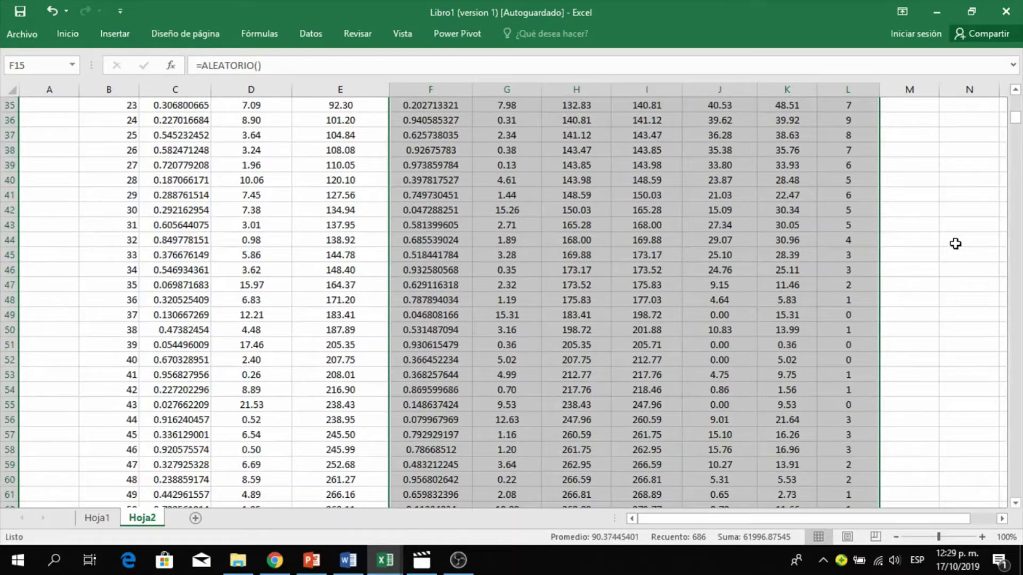
{"action": "scroll", "coordinate": [956, 244], "scroll_direction": "up", "scroll_amount": 11}
{"action": "left_click", "coordinate": [698, 369]}
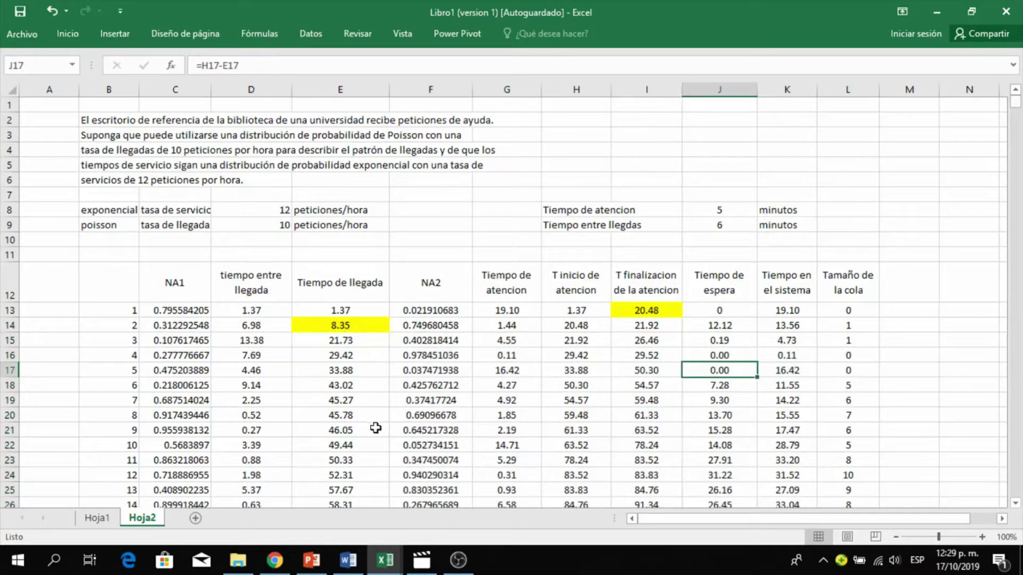
{"action": "scroll", "coordinate": [375, 421], "scroll_direction": "down", "scroll_amount": 6}
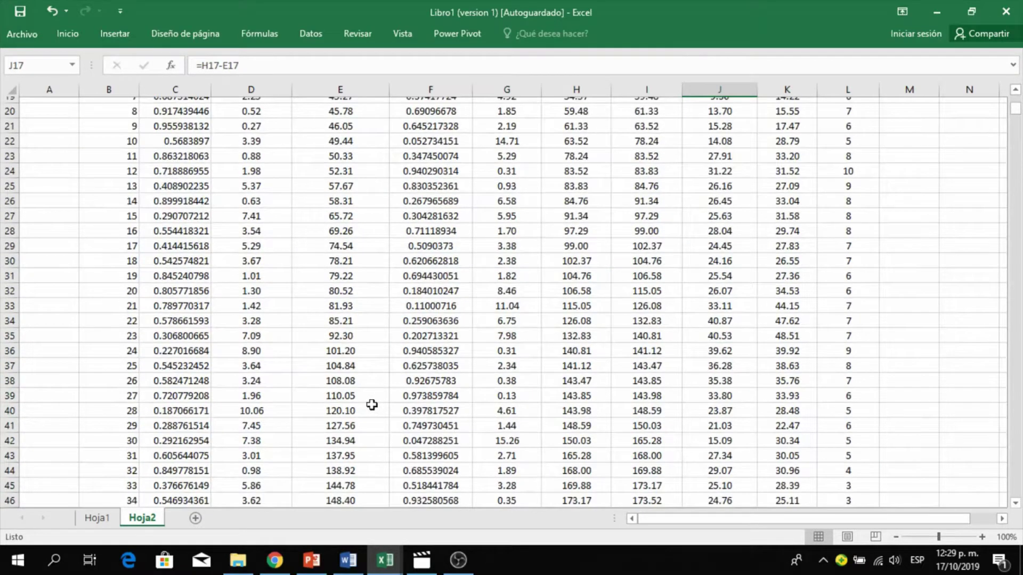
{"action": "scroll", "coordinate": [371, 403], "scroll_direction": "down", "scroll_amount": 20}
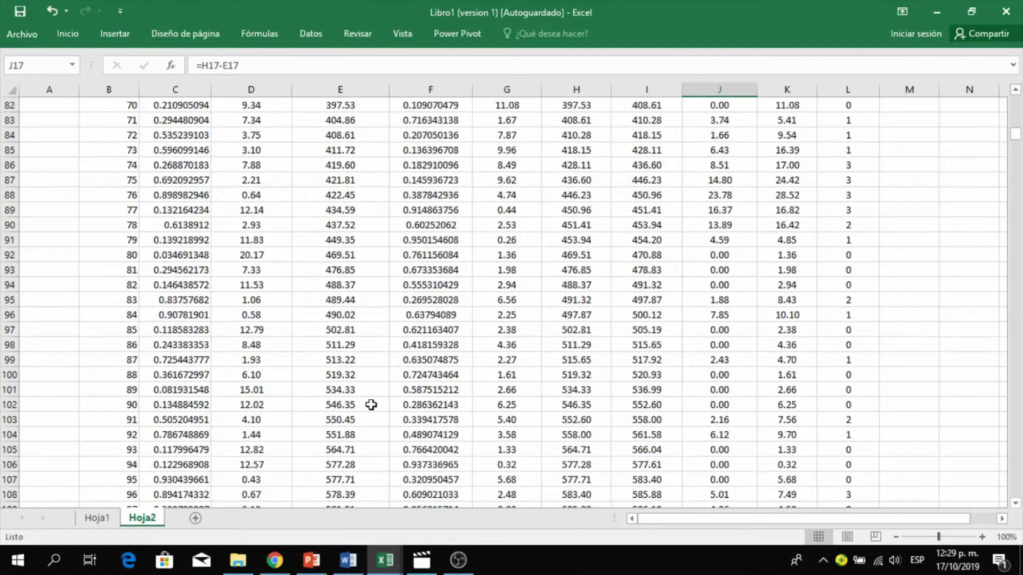
{"action": "scroll", "coordinate": [368, 403], "scroll_direction": "down", "scroll_amount": 11}
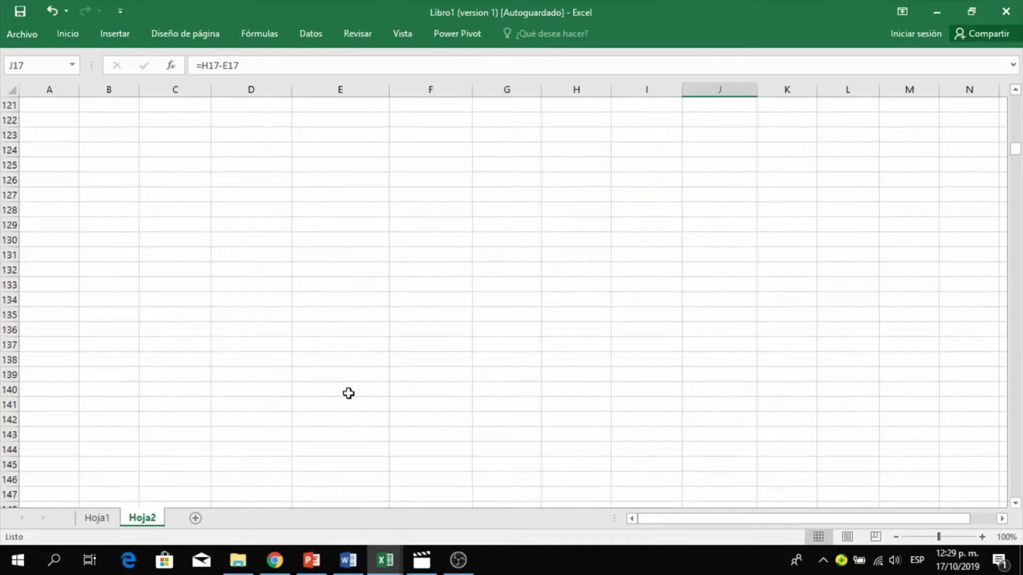
{"action": "scroll", "coordinate": [338, 347], "scroll_direction": "up", "scroll_amount": 2}
{"action": "scroll", "coordinate": [338, 347], "scroll_direction": "up", "scroll_amount": 5}
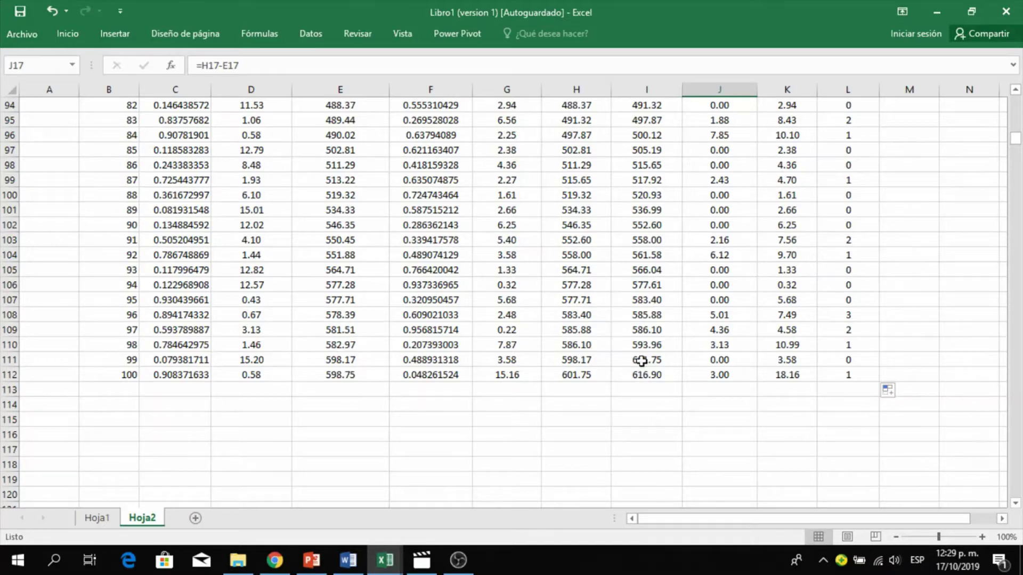
{"action": "scroll", "coordinate": [645, 363], "scroll_direction": "up", "scroll_amount": 5}
{"action": "scroll", "coordinate": [638, 398], "scroll_direction": "up", "scroll_amount": 3}
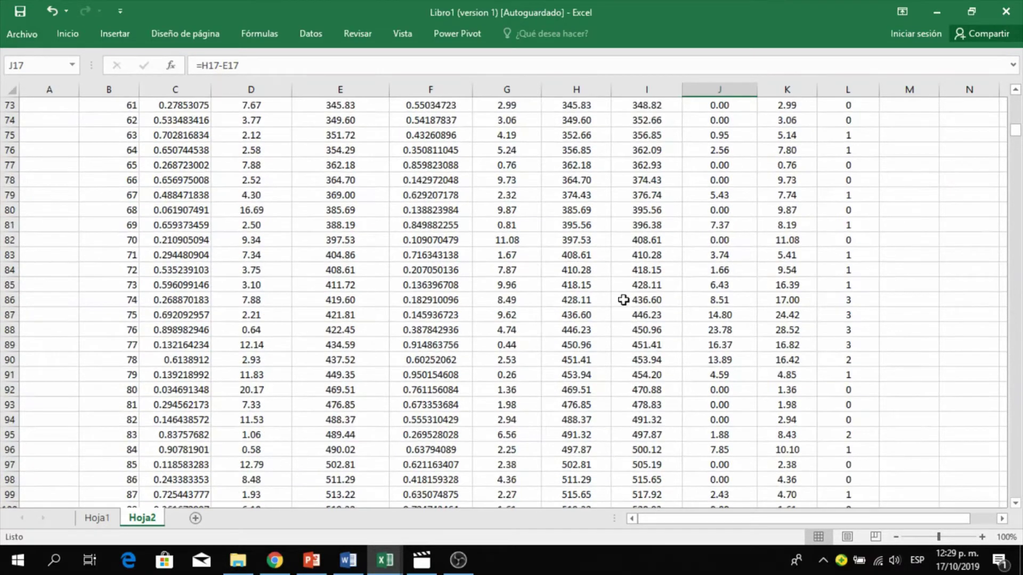
{"action": "scroll", "coordinate": [564, 283], "scroll_direction": "up", "scroll_amount": 7}
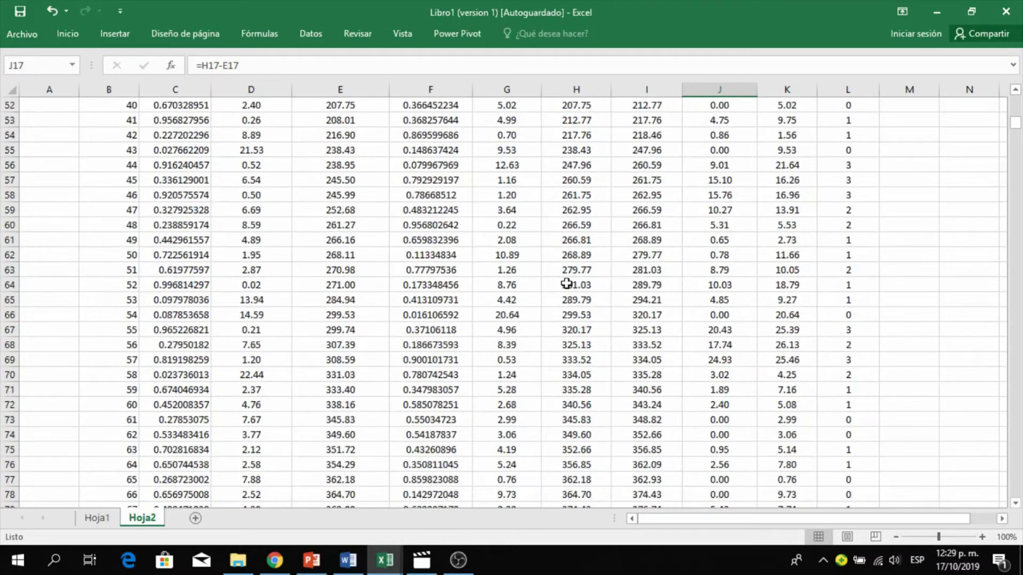
{"action": "scroll", "coordinate": [569, 283], "scroll_direction": "up", "scroll_amount": 17}
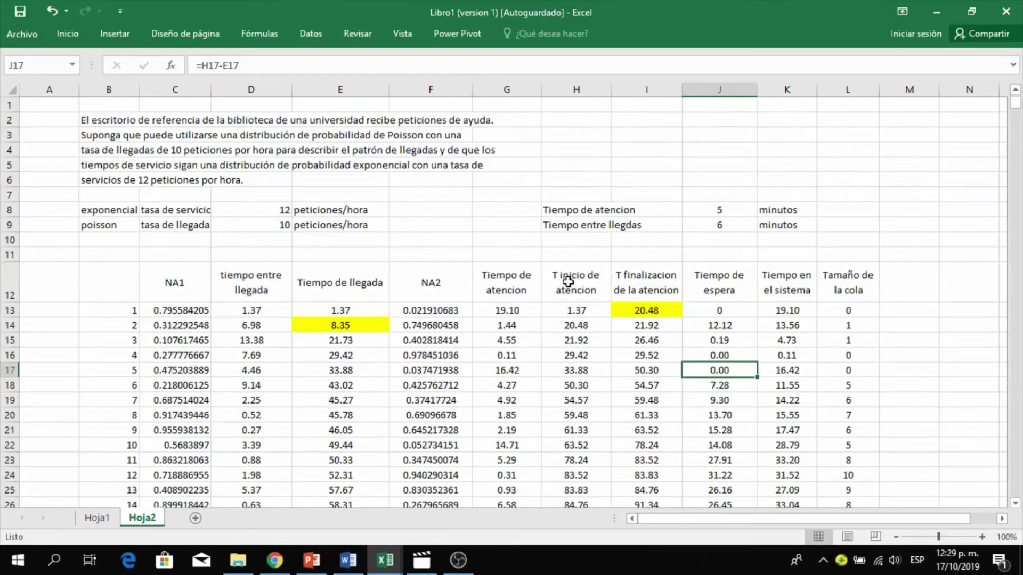
Calculate the average waiting time in J11 with PROMEDIO over J13:J112.
{"action": "scroll", "coordinate": [569, 282], "scroll_direction": "down", "scroll_amount": 1}
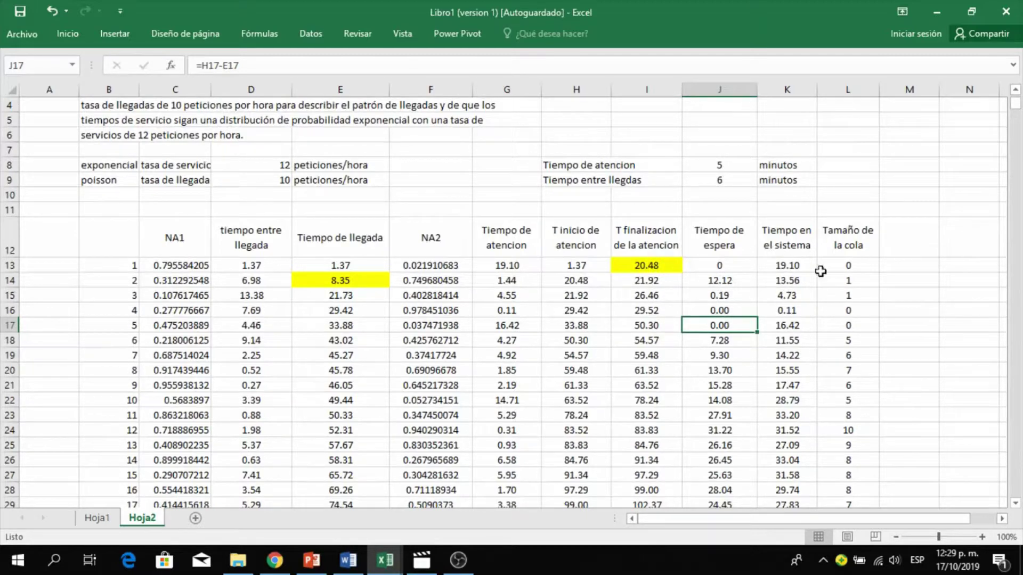
{"action": "left_click", "coordinate": [719, 209]}
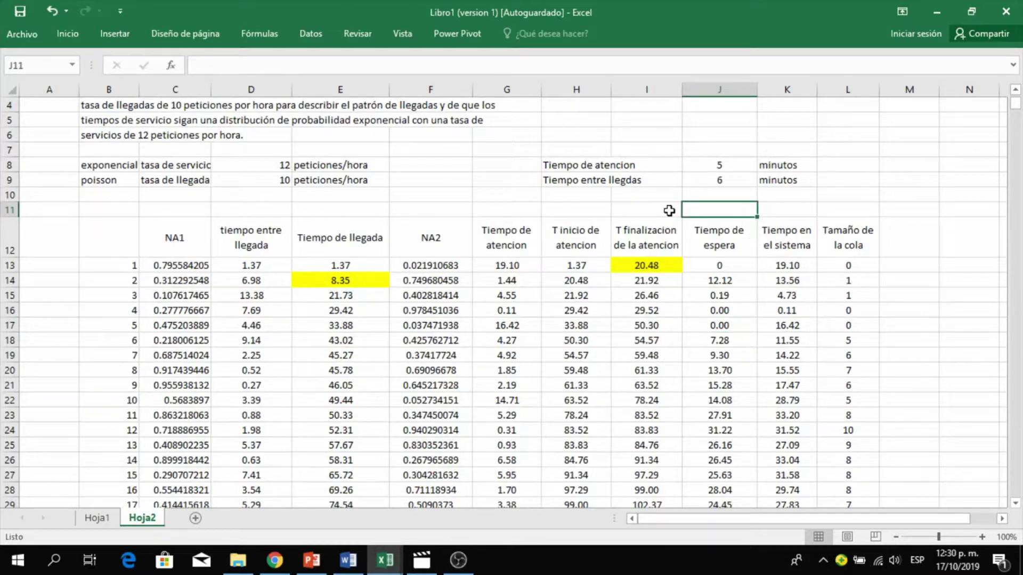
{"action": "type", "text": "=prome"}
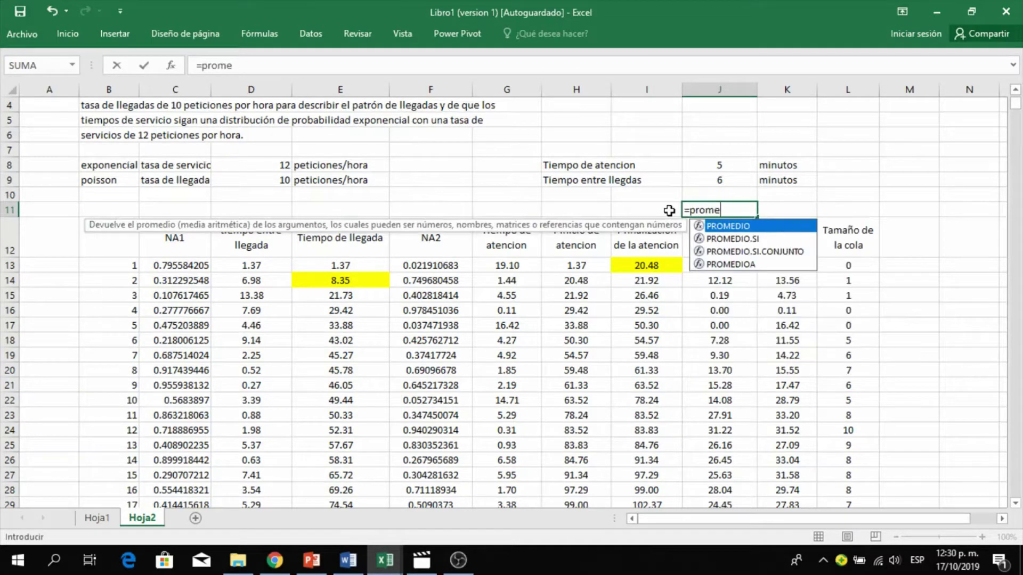
{"action": "type", "text": "dio"}
{"action": "double_click", "coordinate": [757, 227]}
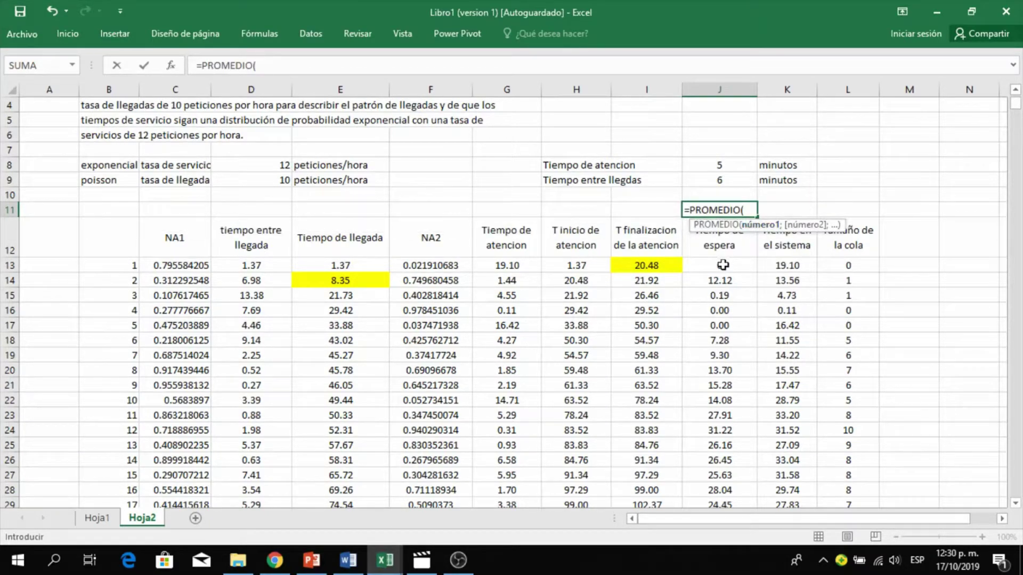
{"action": "left_click_drag", "start_coordinate": [722, 265], "coordinate": [719, 536]}
{"action": "left_click_drag", "start_coordinate": [718, 557], "coordinate": [743, 266]}
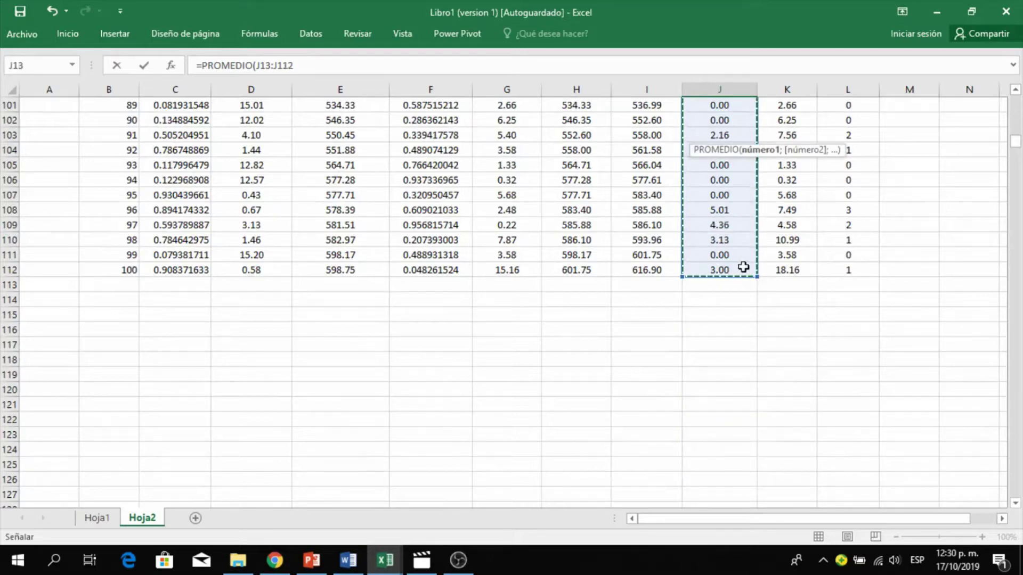
{"action": "key", "text": "Return"}
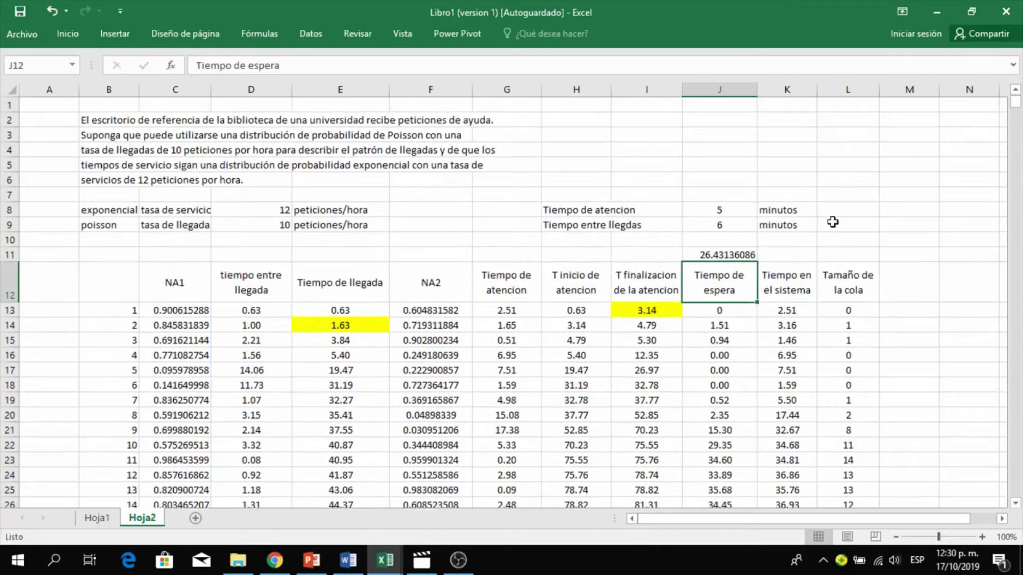
Copy the average formula from J11 across to K11 and L11 for system time and queue size.
{"action": "left_click", "coordinate": [740, 255]}
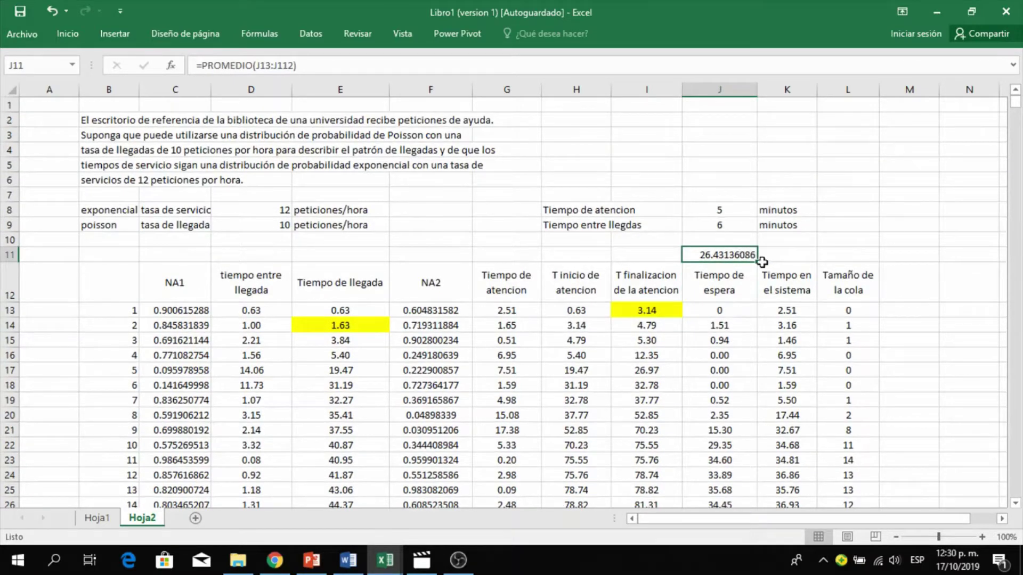
{"action": "left_click_drag", "start_coordinate": [759, 262], "coordinate": [813, 274]}
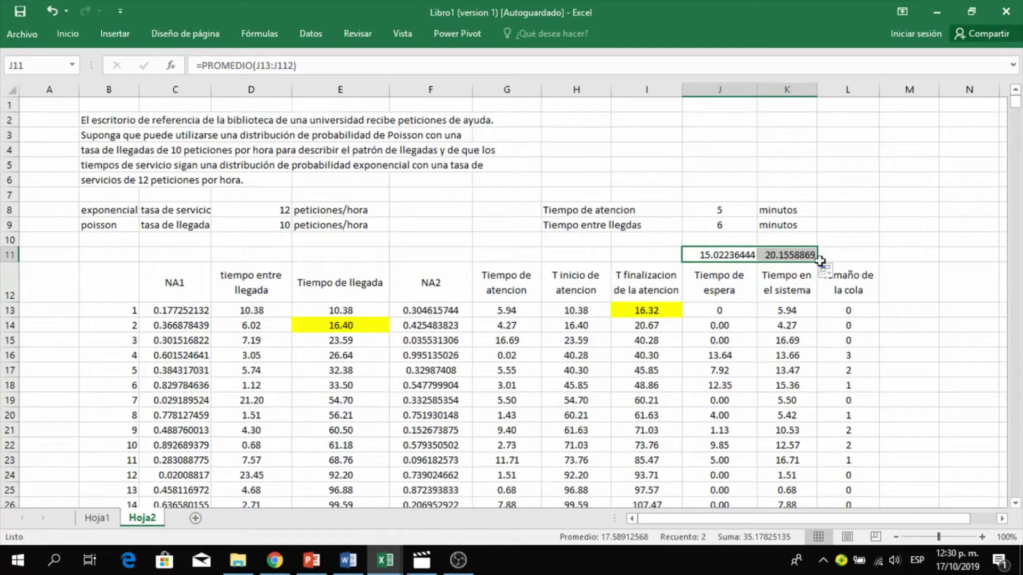
{"action": "left_click_drag", "start_coordinate": [818, 262], "coordinate": [839, 267]}
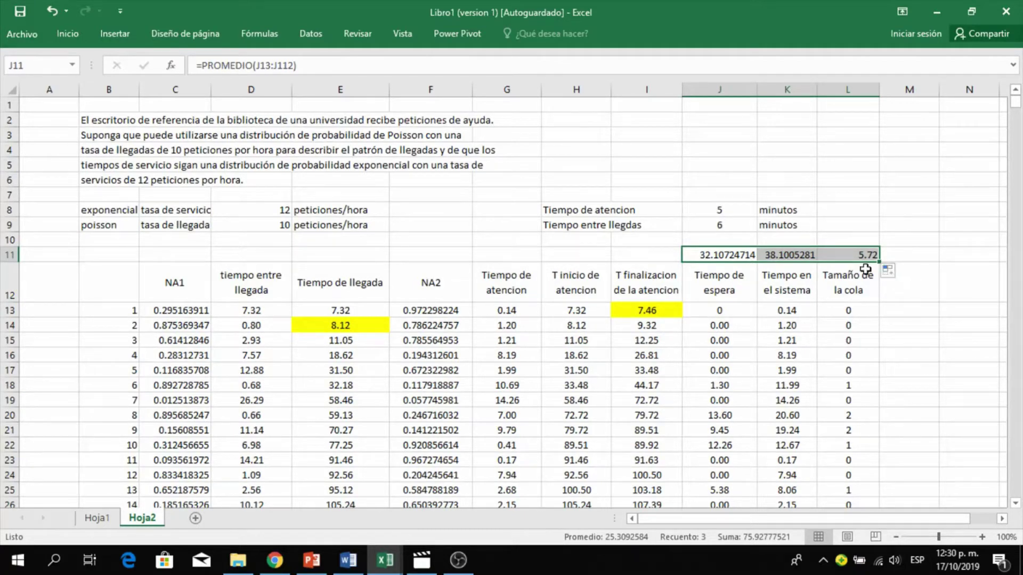
{"action": "left_click", "coordinate": [899, 235]}
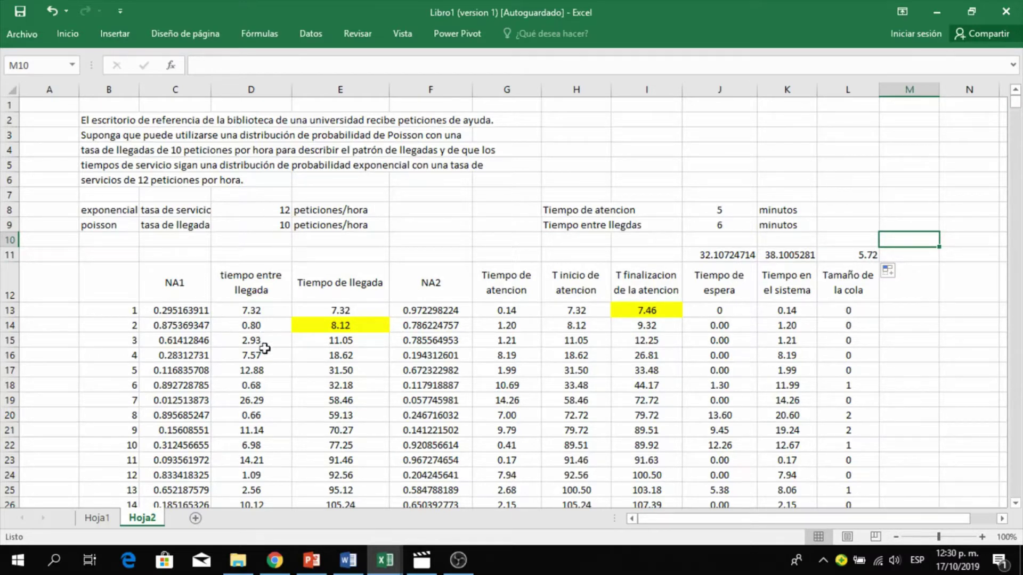
Inspect the average formulas for queue size in L11 and system time in K11.
{"action": "left_click", "coordinate": [856, 255]}
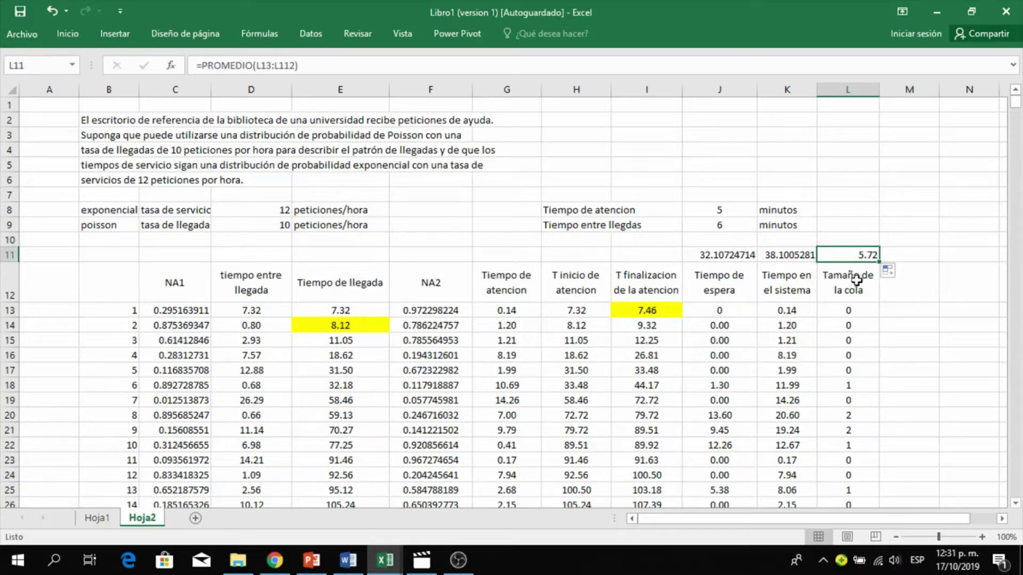
{"action": "left_click", "coordinate": [785, 254]}
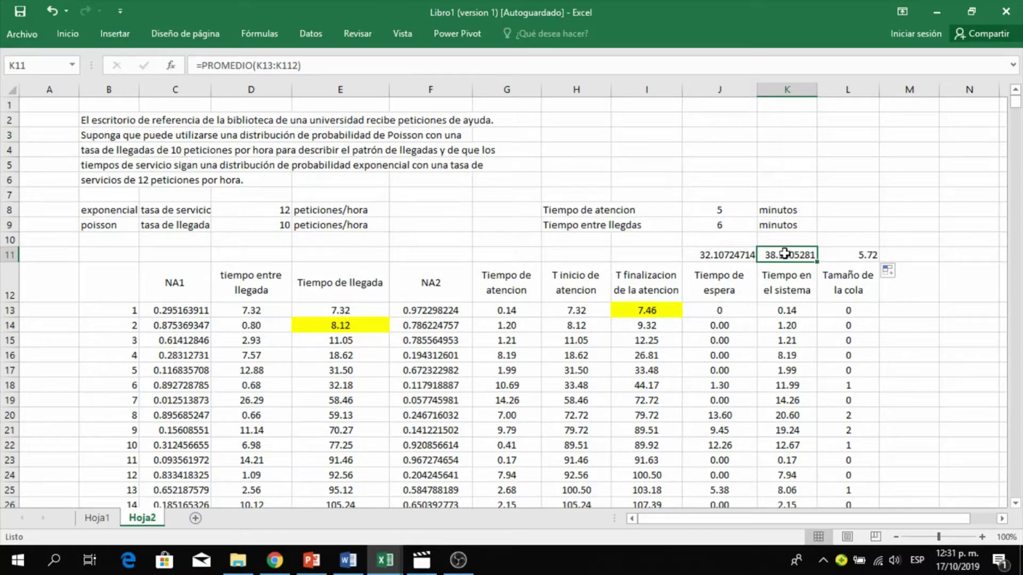
{"action": "left_click", "coordinate": [867, 226]}
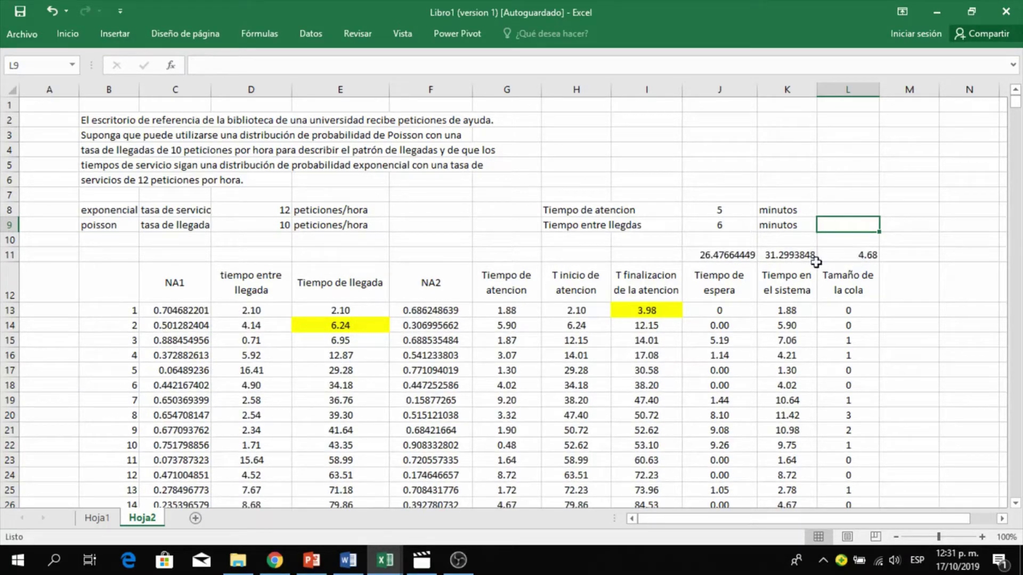
Compare the simulated averages in J11:L11 with the theoretical Lq, Wq and Ws results on sheet Hoja1.
{"action": "left_click_drag", "start_coordinate": [732, 255], "coordinate": [853, 255]}
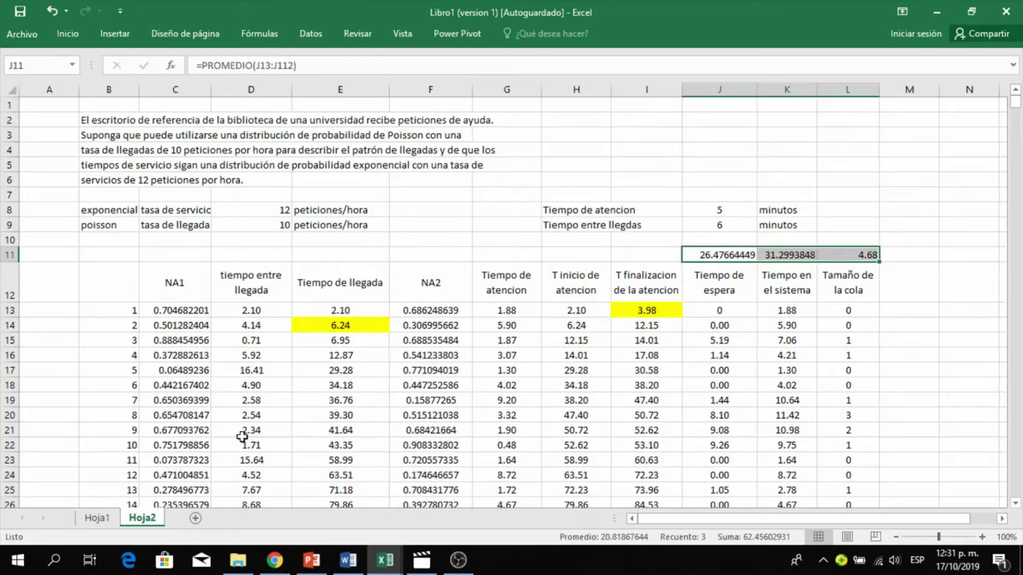
{"action": "left_click", "coordinate": [94, 517]}
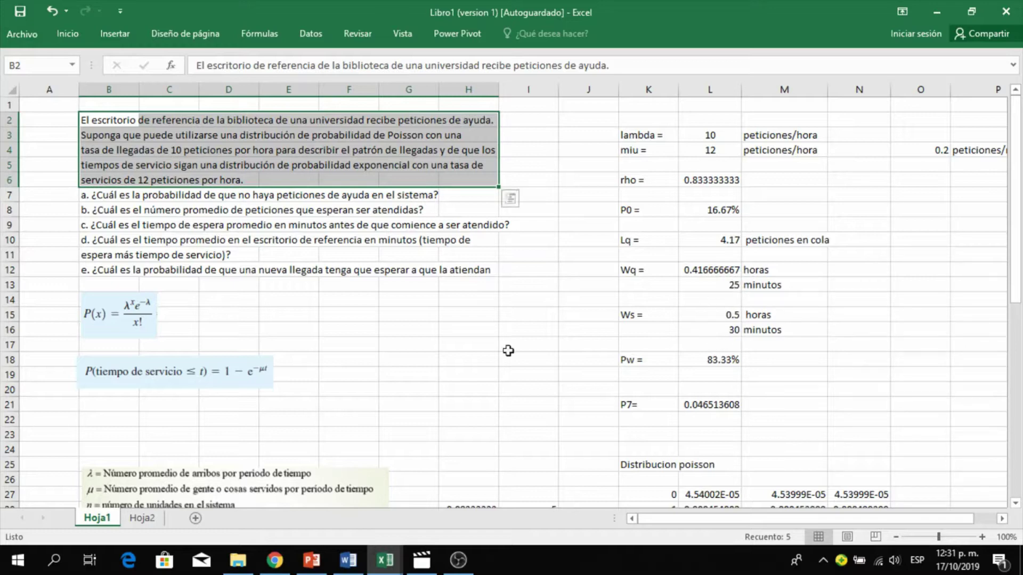
{"action": "left_click", "coordinate": [143, 518]}
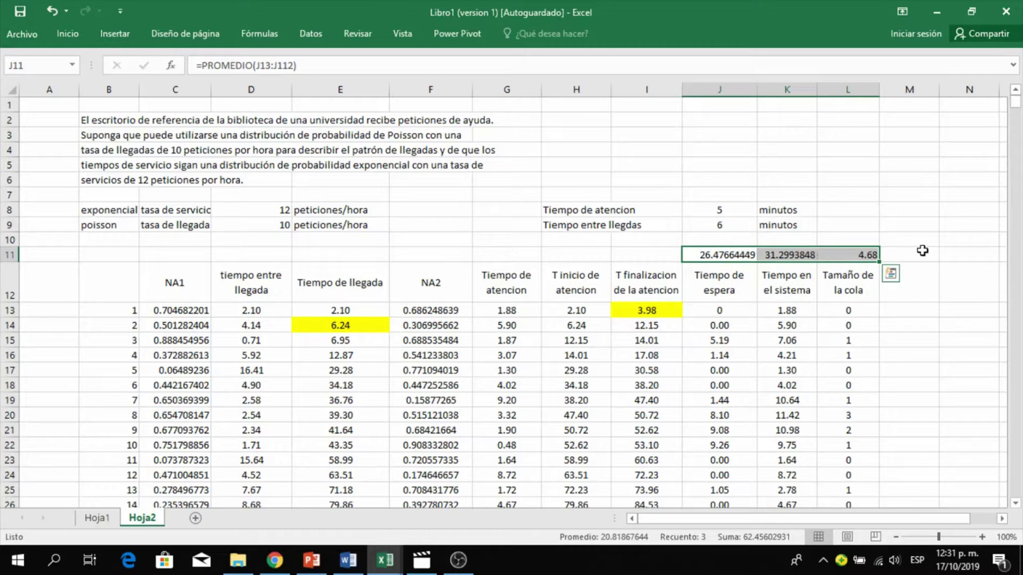
Recalculate Hoja2 repeatedly to generate new random simulation runs and observe the averages in J11:L11.
{"action": "left_click", "coordinate": [876, 205]}
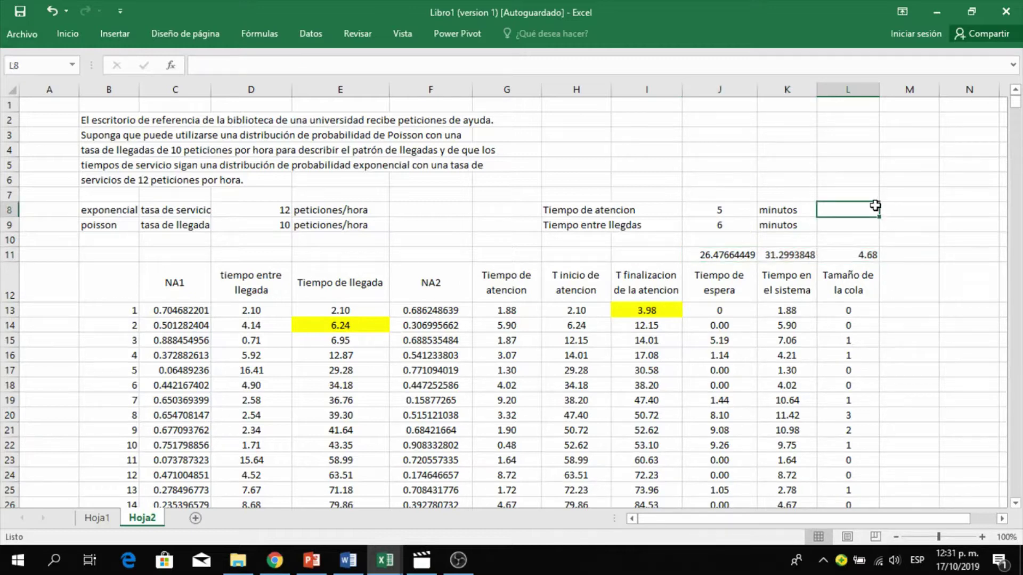
{"action": "key", "text": "F9"}
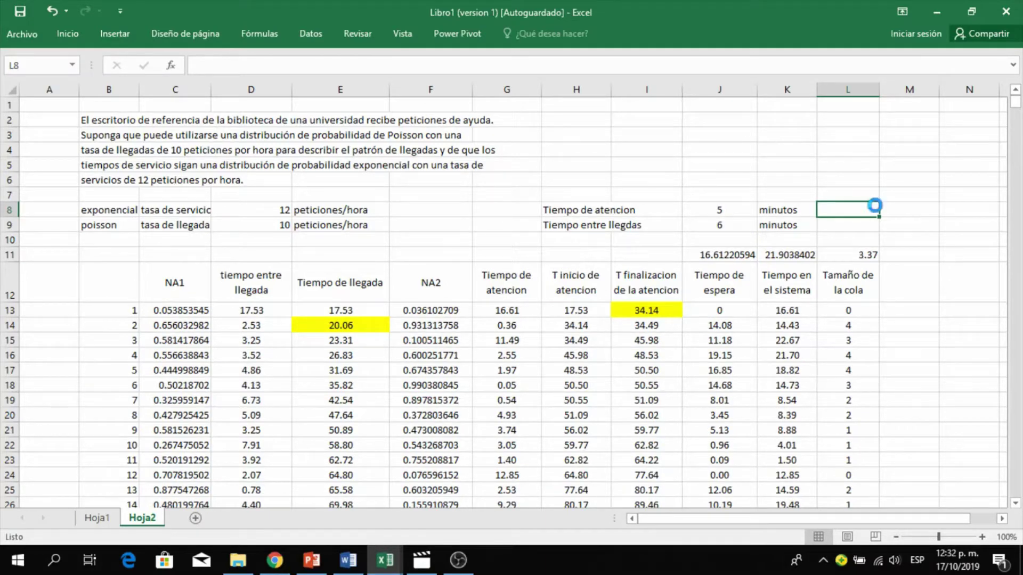
{"action": "key", "text": "F9"}
{"action": "key", "text": "F9"}
{"action": "key", "text": "F9"}
{"action": "key", "text": "F9"}
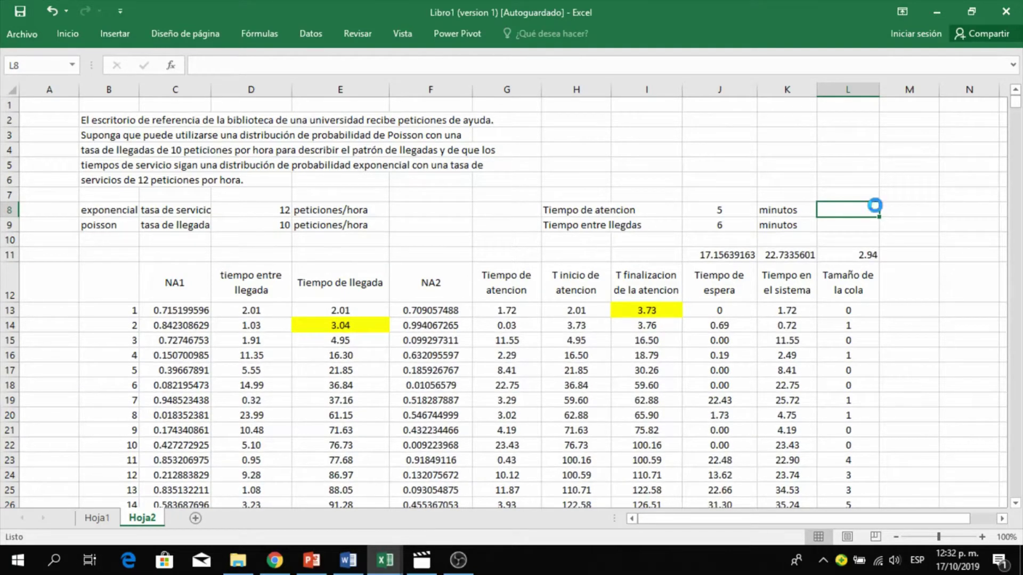
{"action": "key", "text": "F9"}
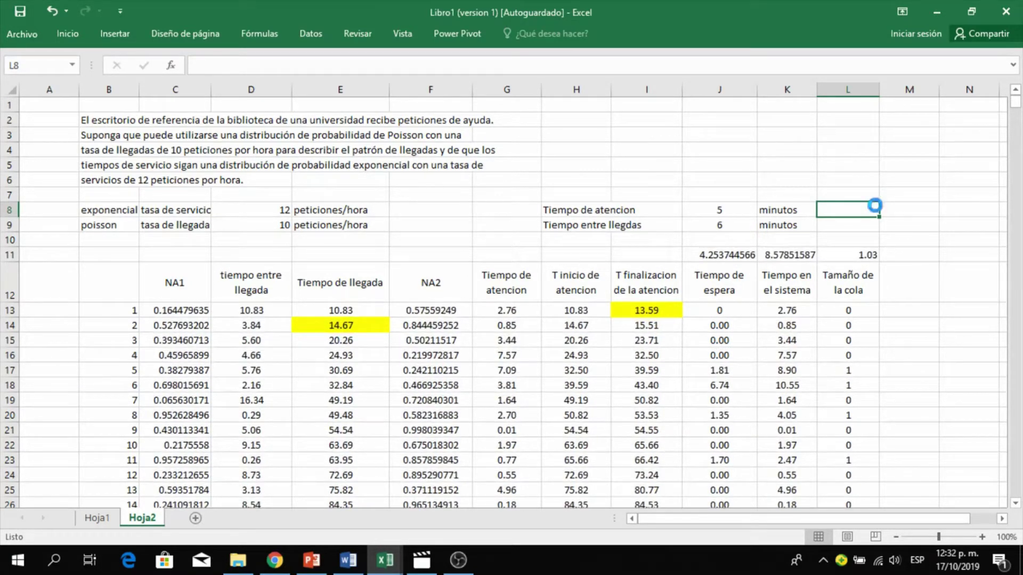
{"action": "key", "text": "F9"}
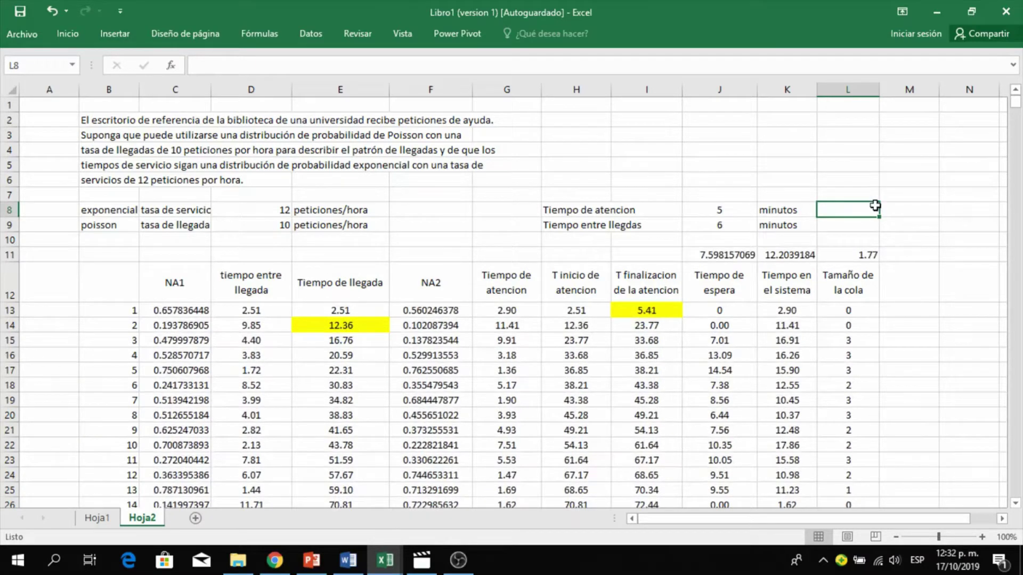
{"action": "key", "text": "F9"}
{"action": "key", "text": "F9"}
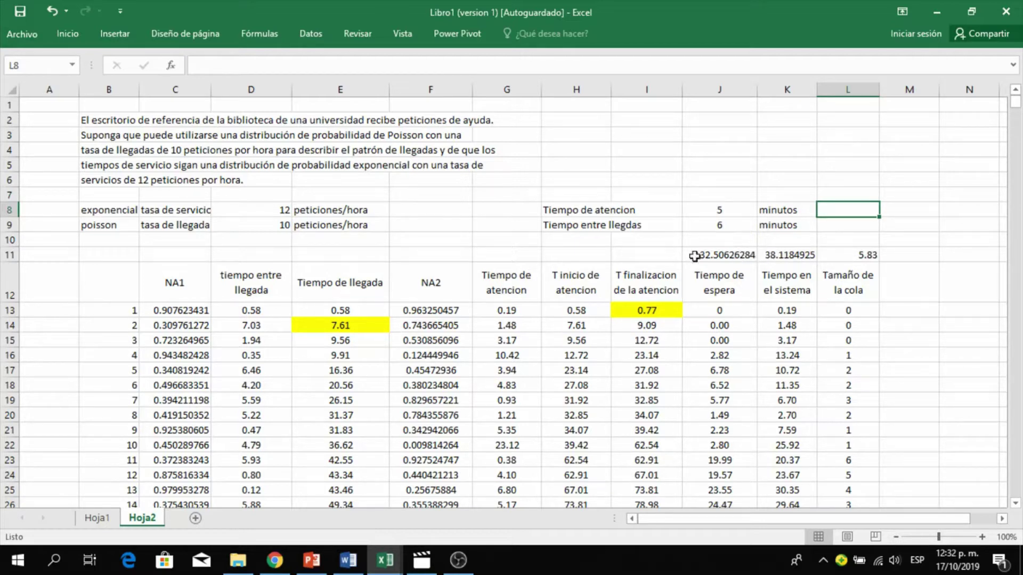
Recalculate Hoja2 once more and compare the averages in J11:L11 with the theoretical Lq, Wq and Ws results on Hoja1.
{"action": "left_click", "coordinate": [851, 224]}
{"action": "key", "text": "F9"}
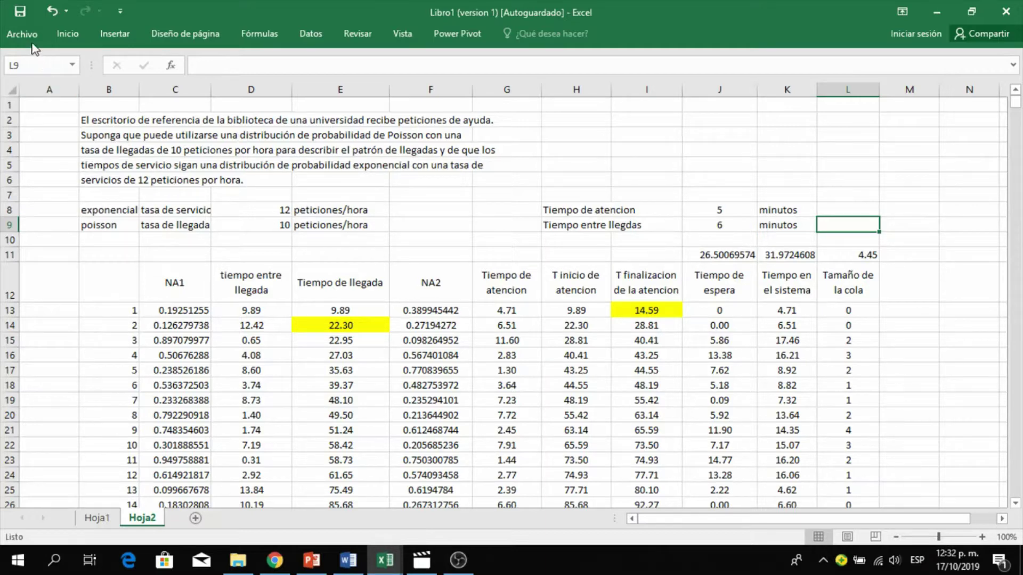
{"action": "left_click", "coordinate": [101, 519]}
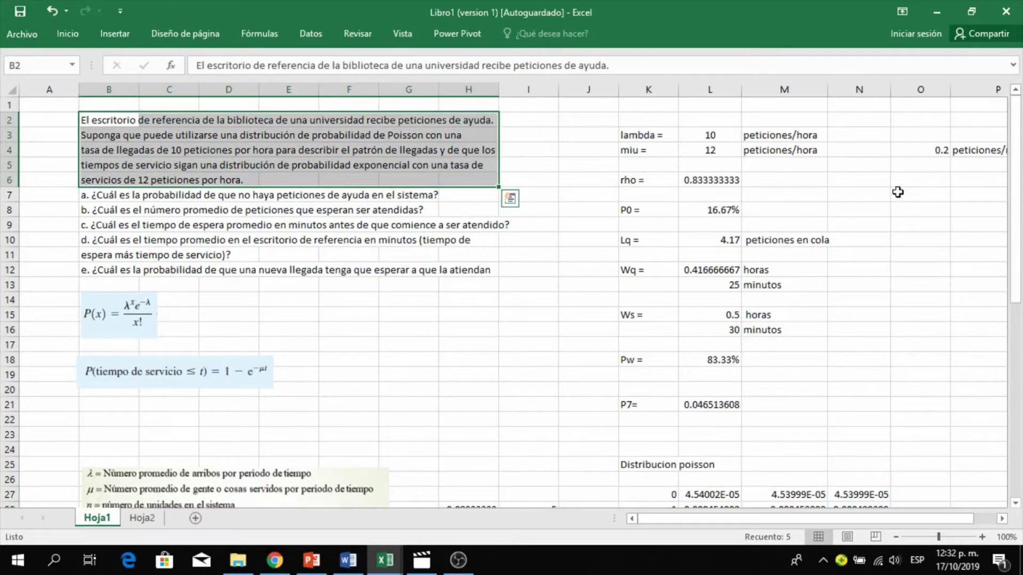
{"action": "left_click", "coordinate": [732, 240]}
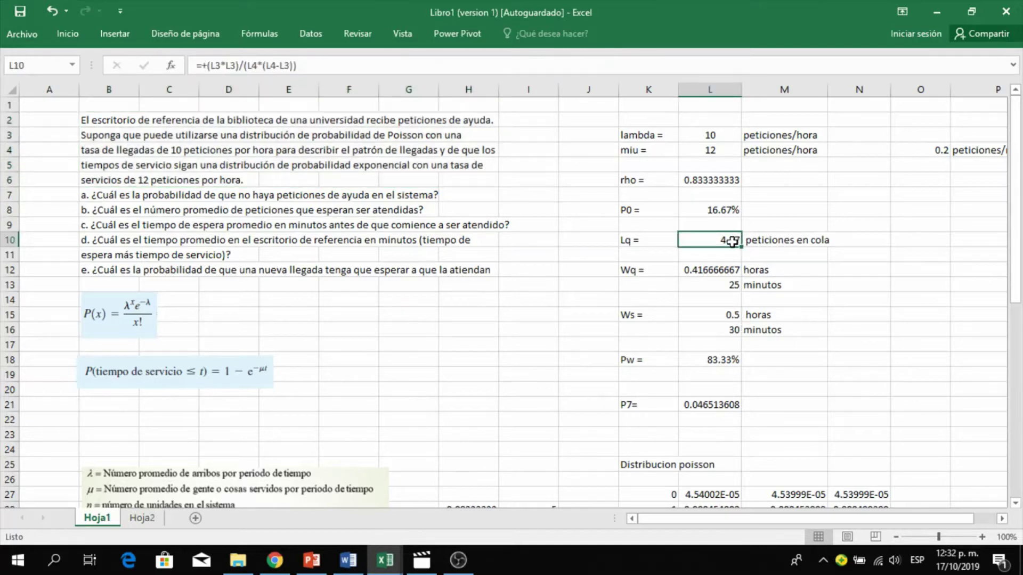
{"action": "left_click", "coordinate": [724, 314]}
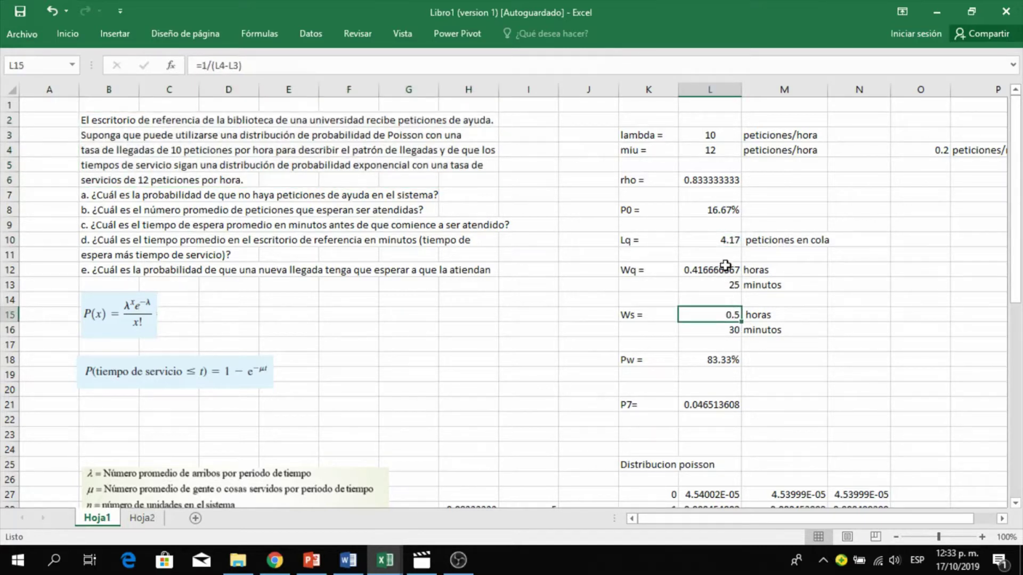
{"action": "left_click", "coordinate": [726, 241]}
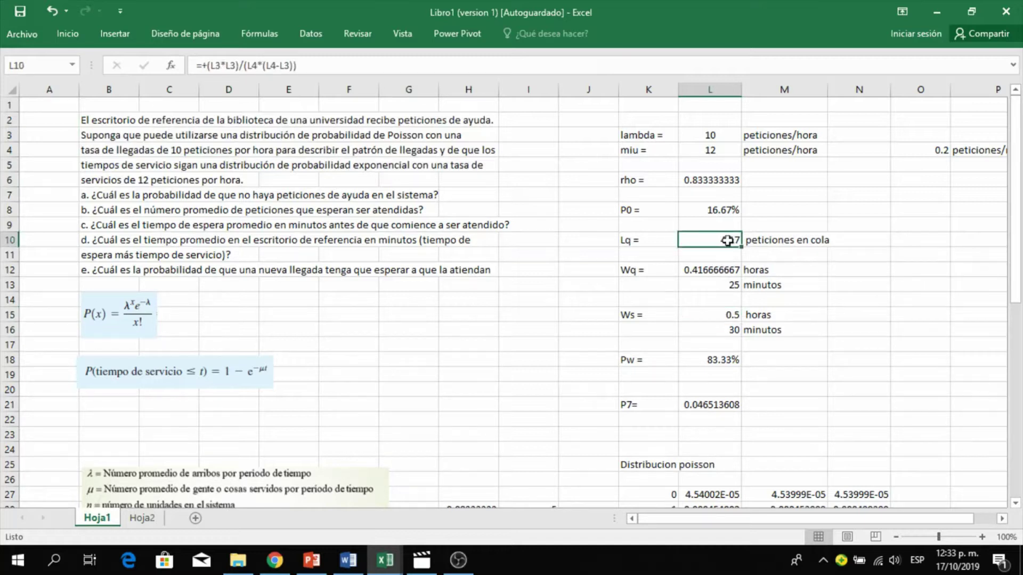
{"action": "left_click", "coordinate": [731, 285]}
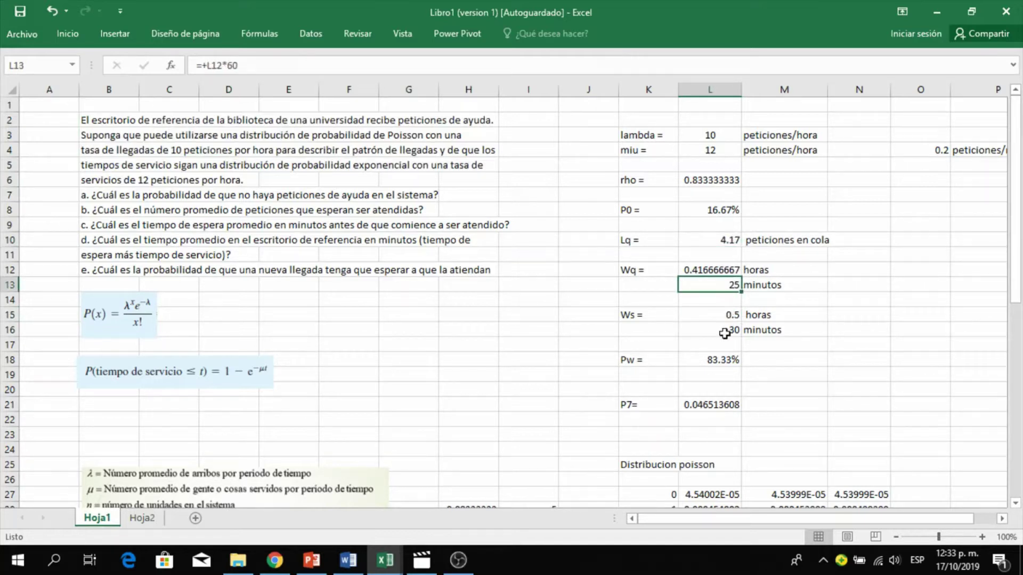
{"action": "left_click", "coordinate": [725, 330]}
{"action": "left_click", "coordinate": [728, 240]}
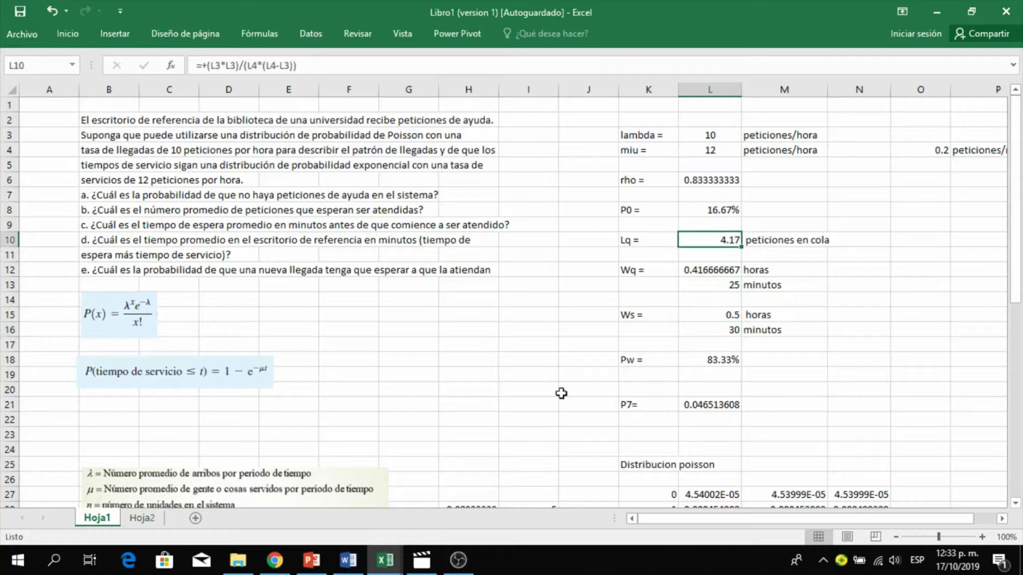
Copy the averages J11:L11 on Hoja2 and paste them as values only starting at O14.
{"action": "left_click", "coordinate": [140, 518]}
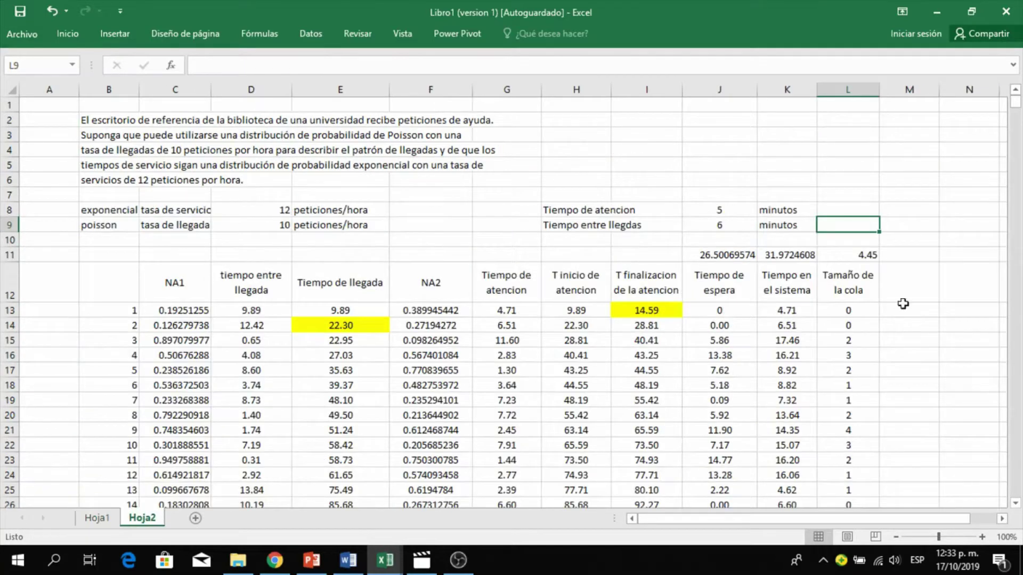
{"action": "left_click_drag", "start_coordinate": [726, 256], "coordinate": [869, 251]}
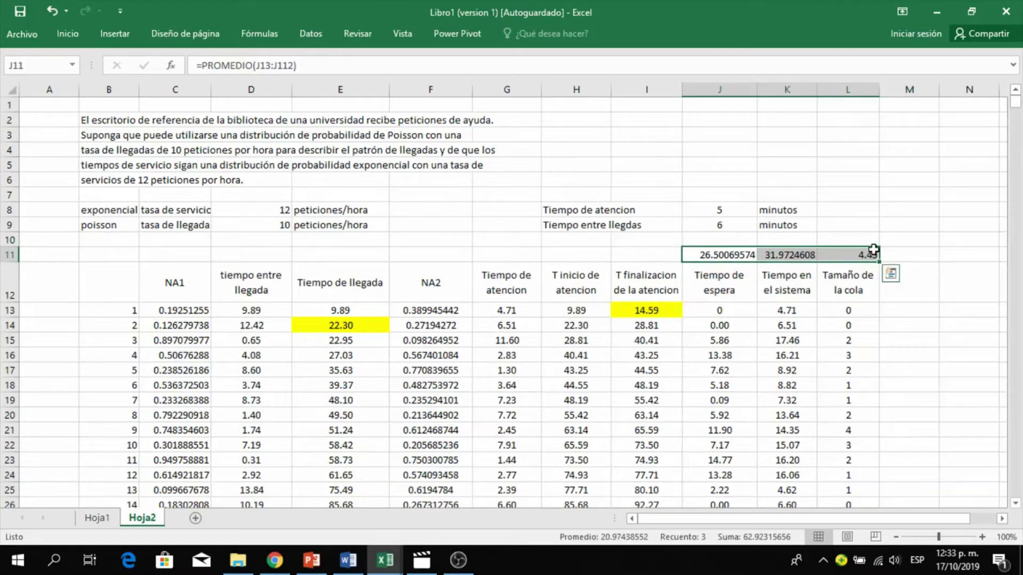
{"action": "key", "text": "ctrl+c"}
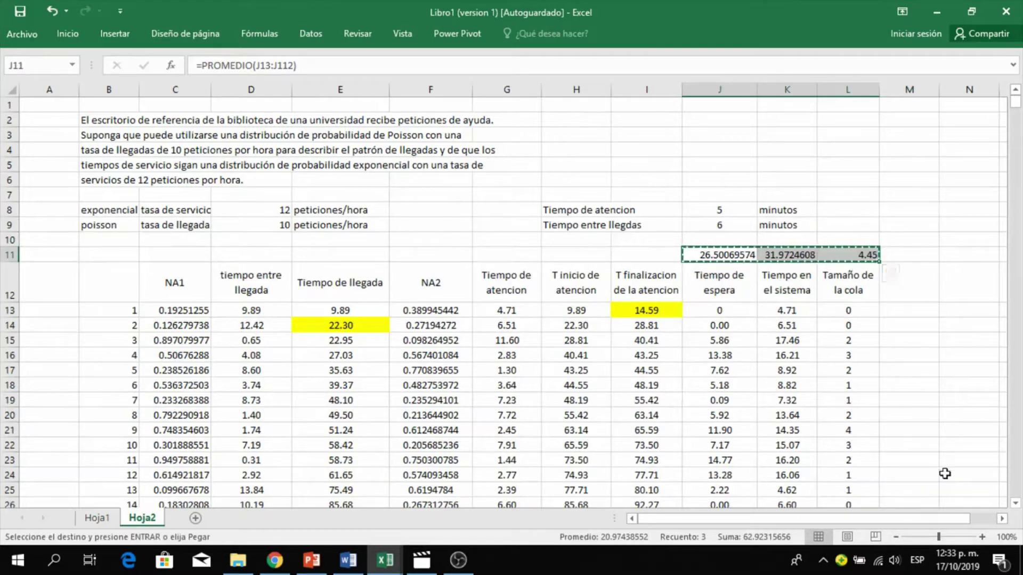
{"action": "left_click", "coordinate": [1002, 519]}
{"action": "left_click", "coordinate": [1001, 519]}
{"action": "left_click", "coordinate": [1002, 519]}
{"action": "left_click", "coordinate": [1002, 519]}
{"action": "left_click", "coordinate": [1001, 519]}
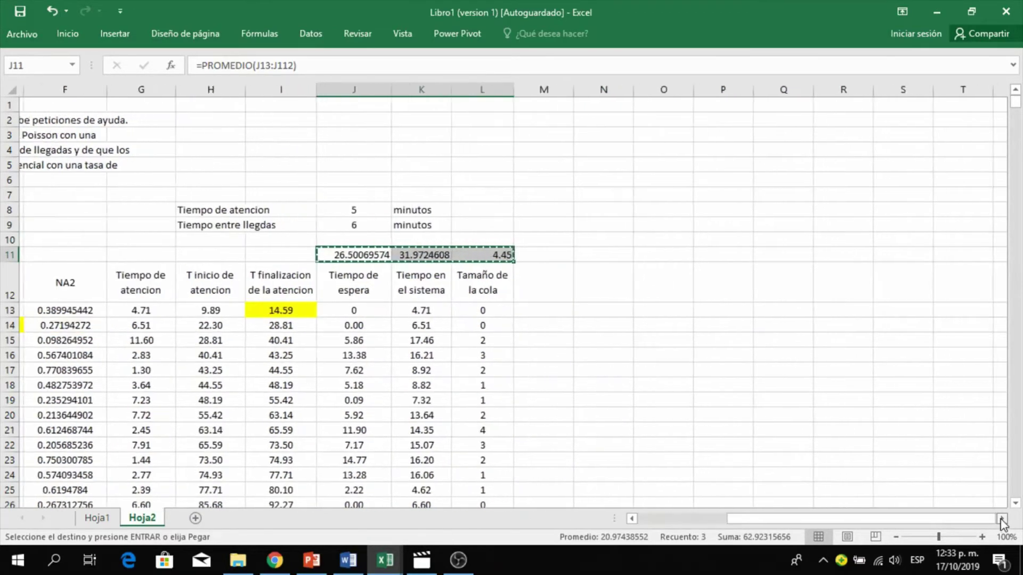
{"action": "left_click", "coordinate": [1002, 519]}
{"action": "left_click", "coordinate": [583, 327]}
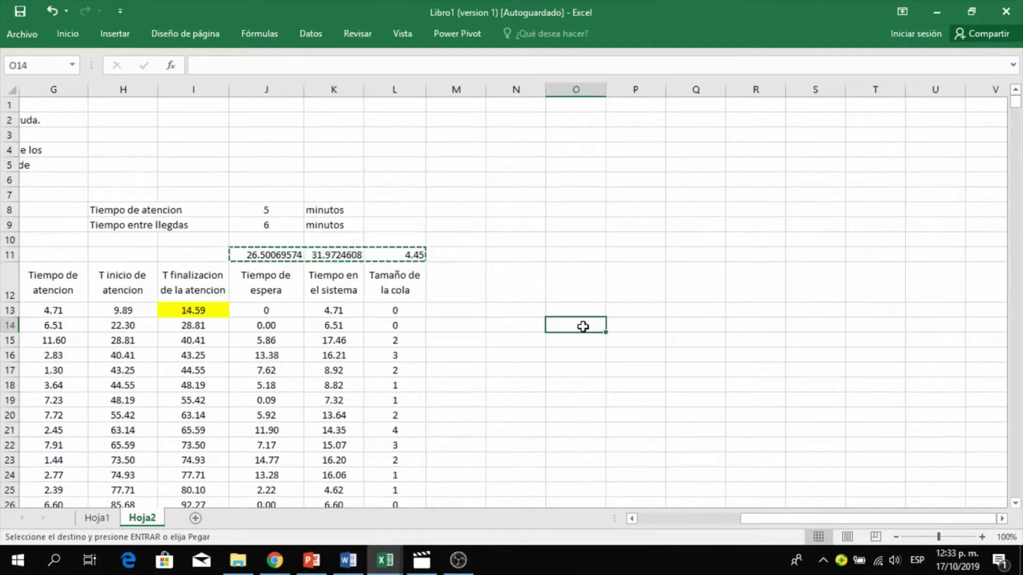
{"action": "right_click", "coordinate": [583, 327]}
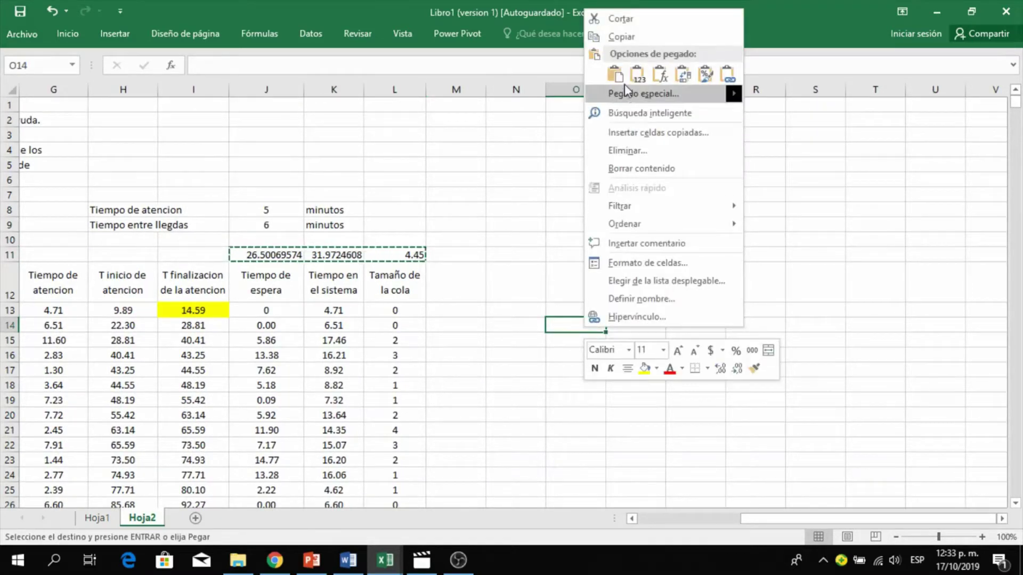
{"action": "left_click", "coordinate": [636, 80]}
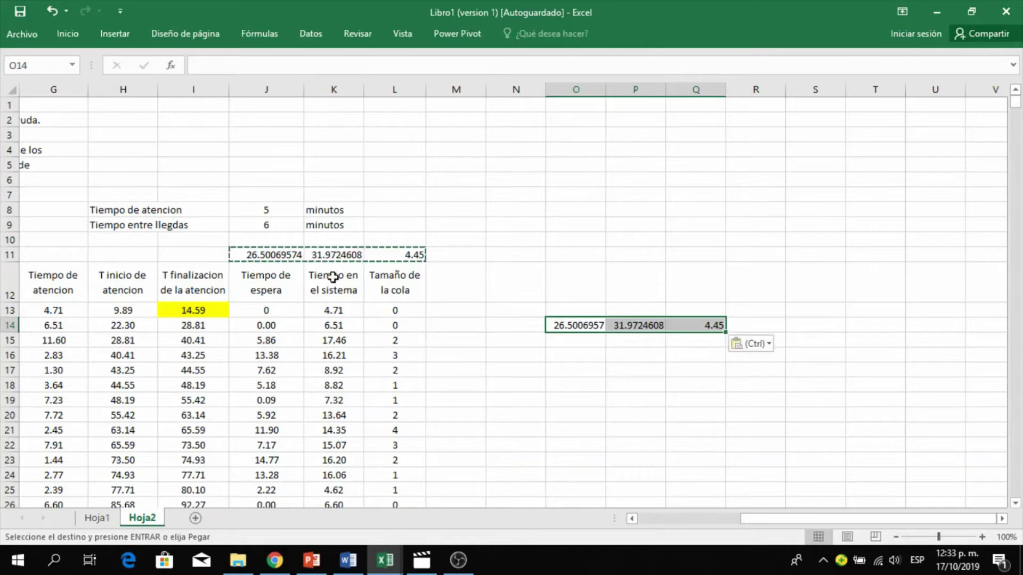
Record the averages of three more simulation runs by pasting the copied range as values at O15, O16 and O17.
{"action": "left_click", "coordinate": [579, 342]}
{"action": "right_click", "coordinate": [580, 342]}
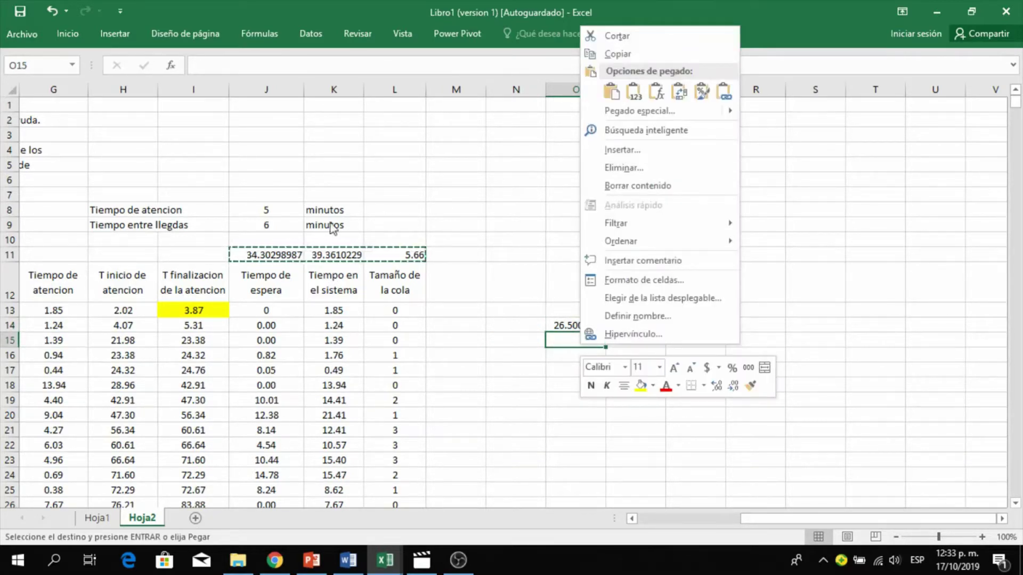
{"action": "left_click", "coordinate": [634, 95]}
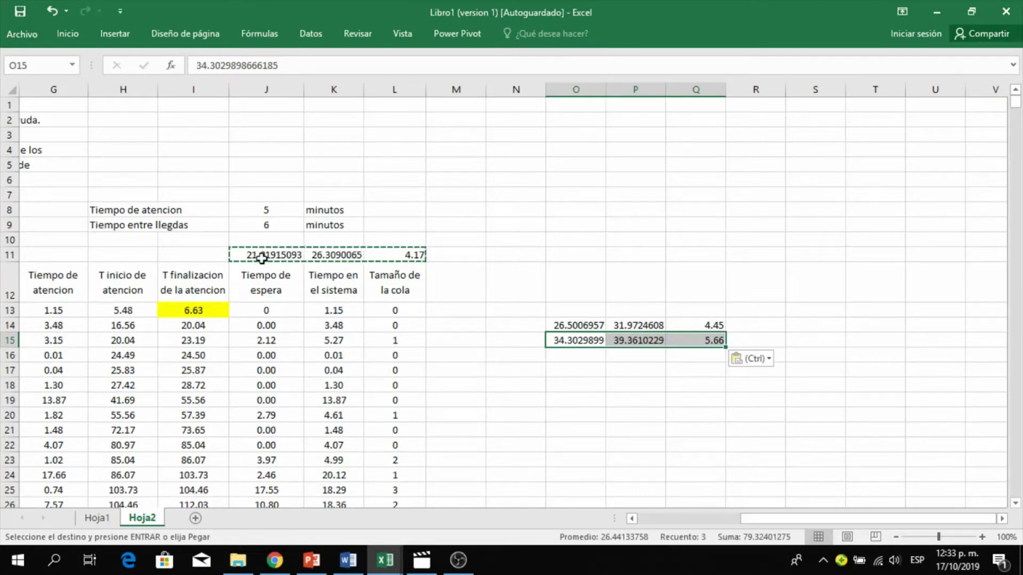
{"action": "left_click", "coordinate": [566, 356]}
{"action": "right_click", "coordinate": [568, 356]}
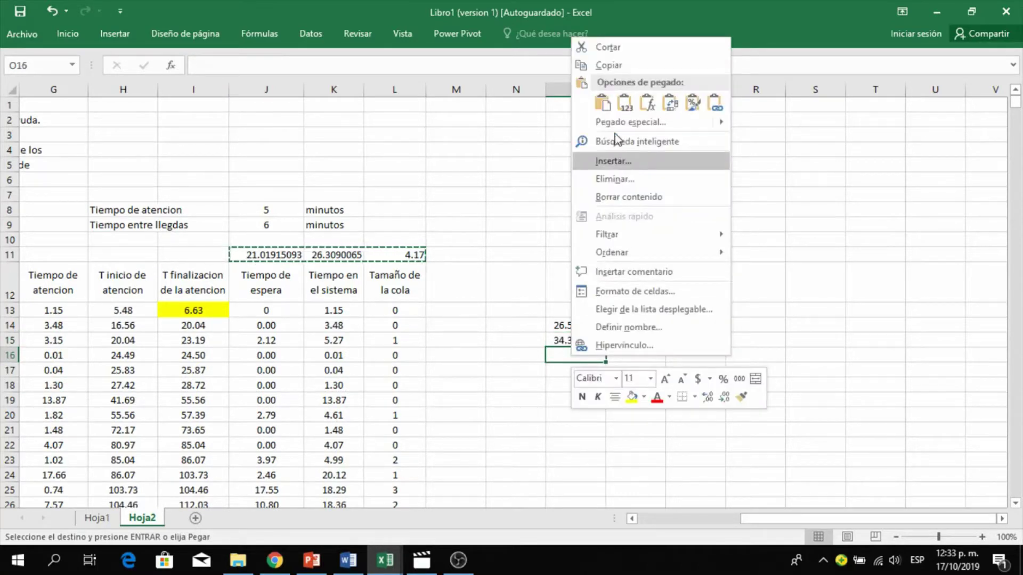
{"action": "left_click", "coordinate": [624, 106]}
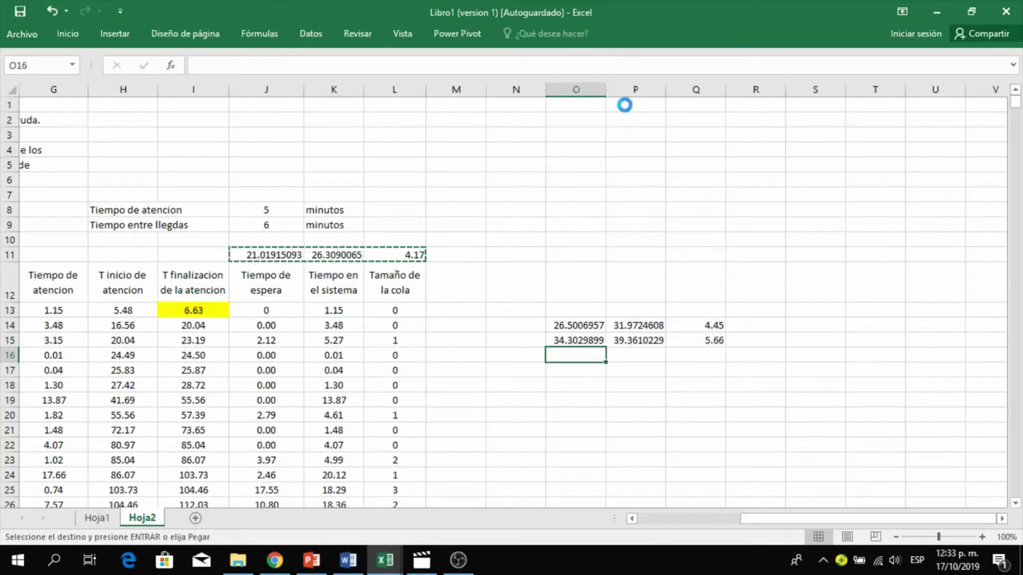
{"action": "right_click", "coordinate": [583, 370]}
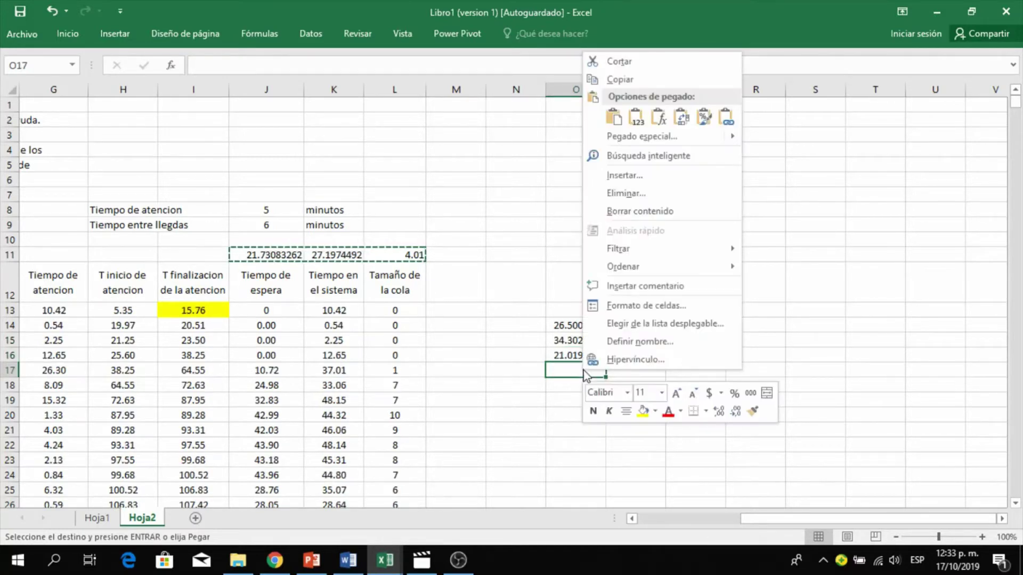
{"action": "left_click", "coordinate": [635, 118]}
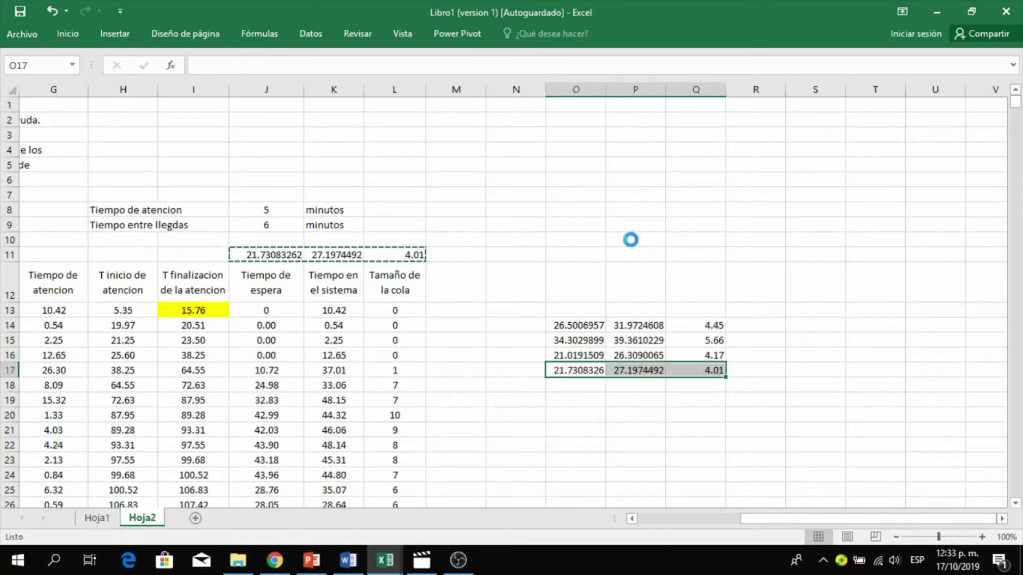
Paste the regenerated averages as values at O18, O19 and O20 to log three further simulation runs.
{"action": "right_click", "coordinate": [581, 385]}
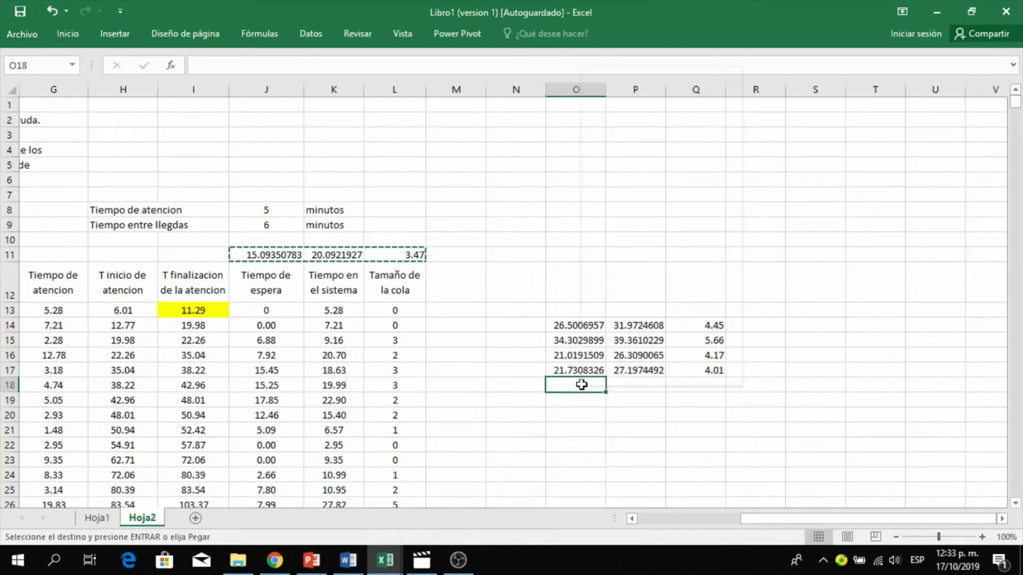
{"action": "left_click", "coordinate": [635, 135]}
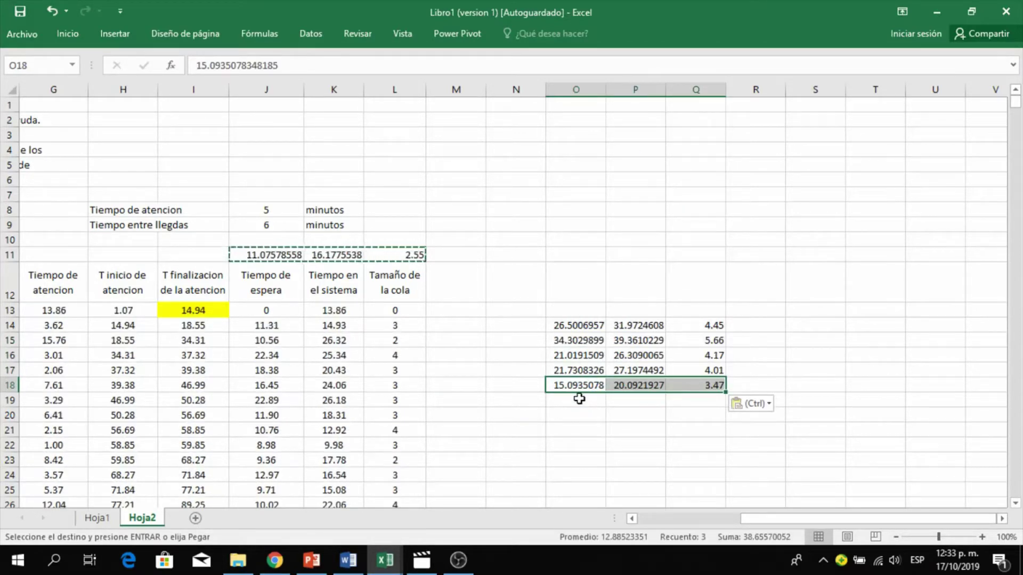
{"action": "left_click", "coordinate": [579, 399]}
{"action": "right_click", "coordinate": [579, 400]}
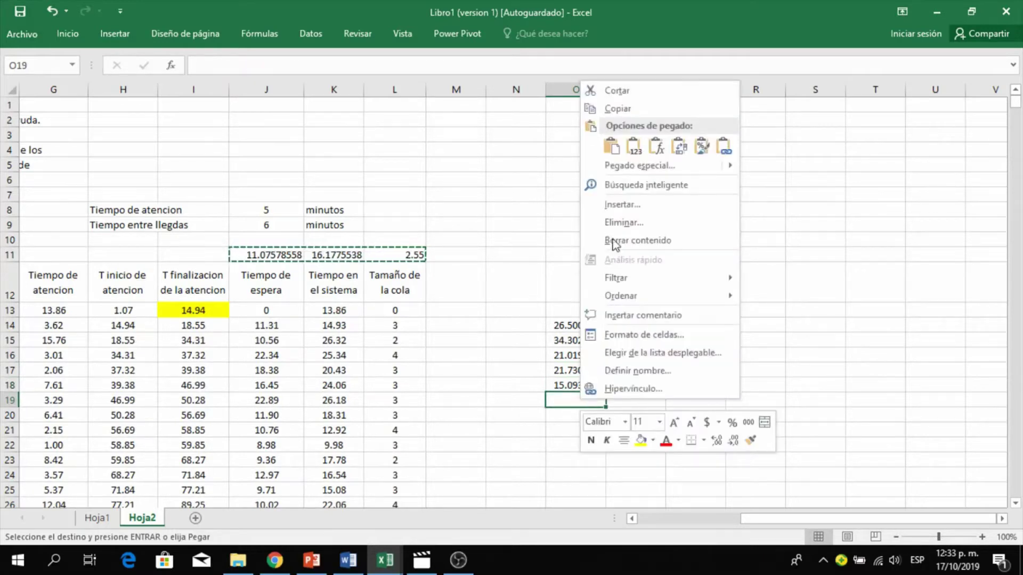
{"action": "left_click", "coordinate": [633, 146]}
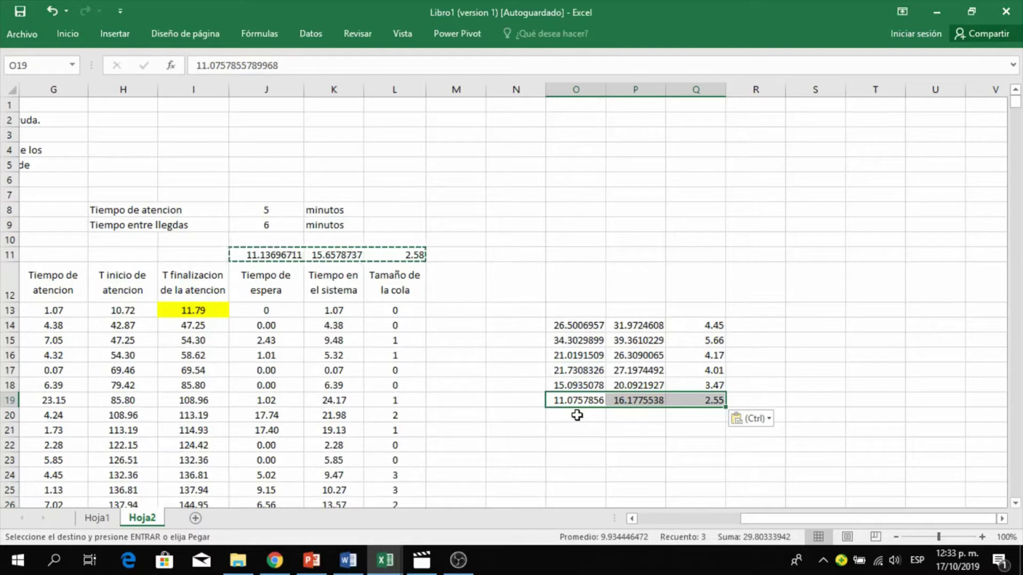
{"action": "left_click", "coordinate": [577, 415]}
{"action": "right_click", "coordinate": [577, 415]}
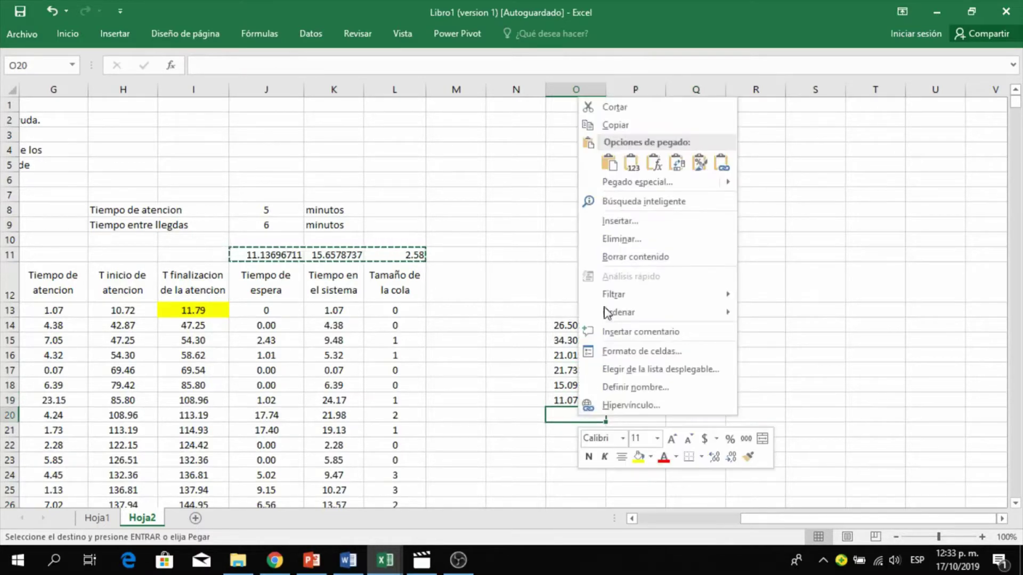
{"action": "left_click", "coordinate": [637, 168]}
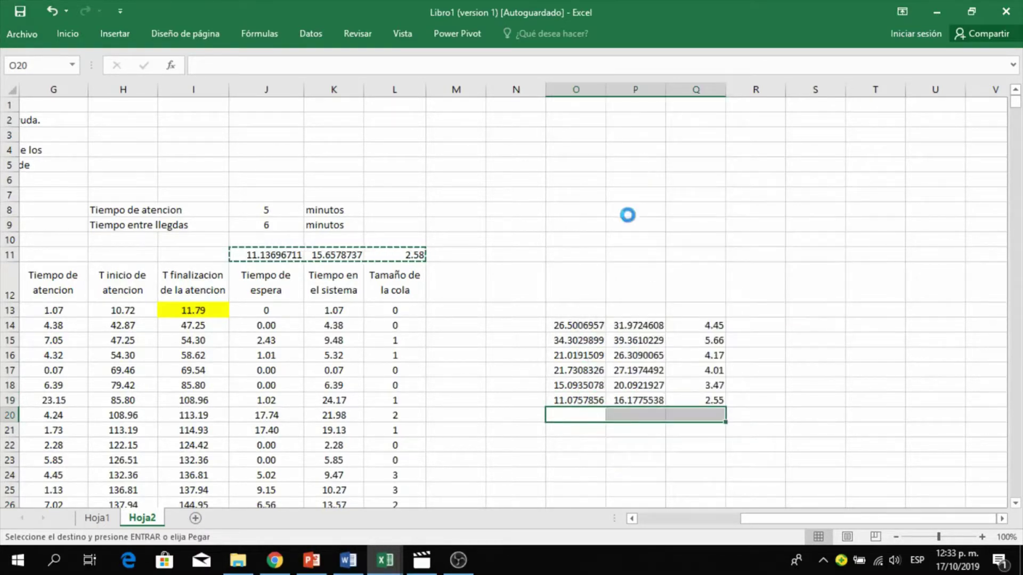
Extend the run log by pasting the current J11:L11 averages as values at O21, O22 and O23.
{"action": "left_click", "coordinate": [575, 431]}
{"action": "right_click", "coordinate": [574, 430]}
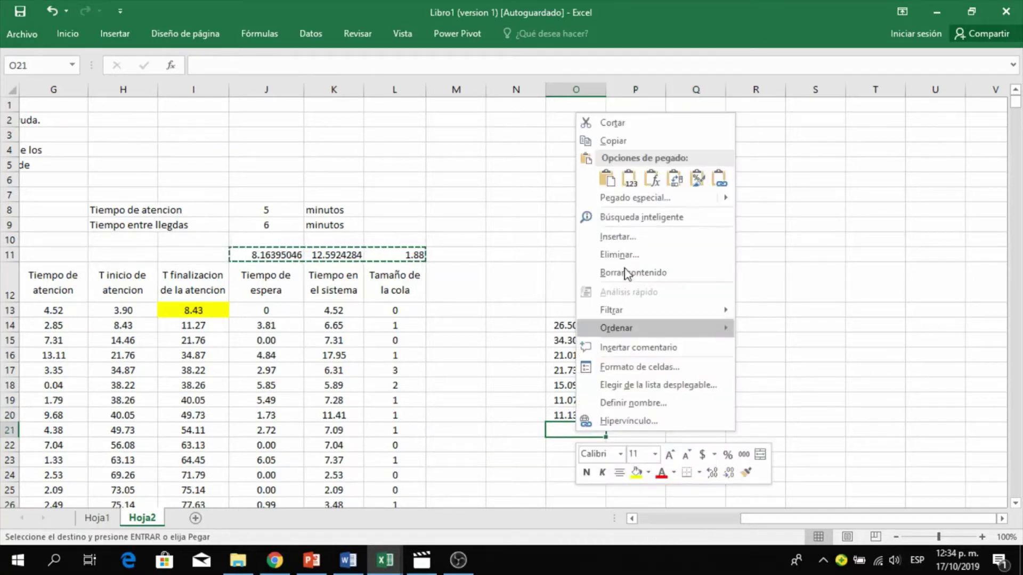
{"action": "left_click", "coordinate": [629, 180]}
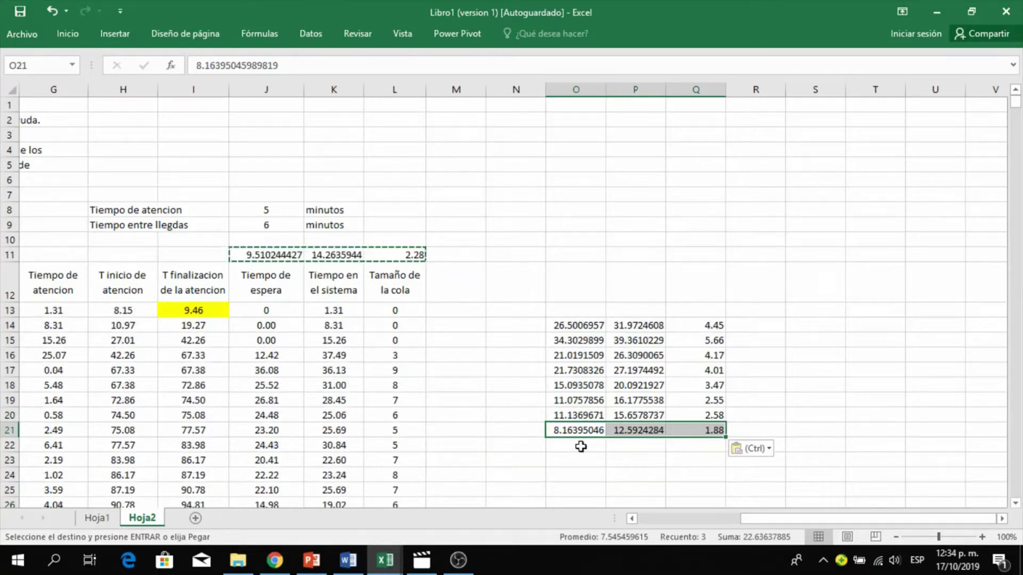
{"action": "right_click", "coordinate": [581, 447]}
{"action": "left_click", "coordinate": [639, 196]}
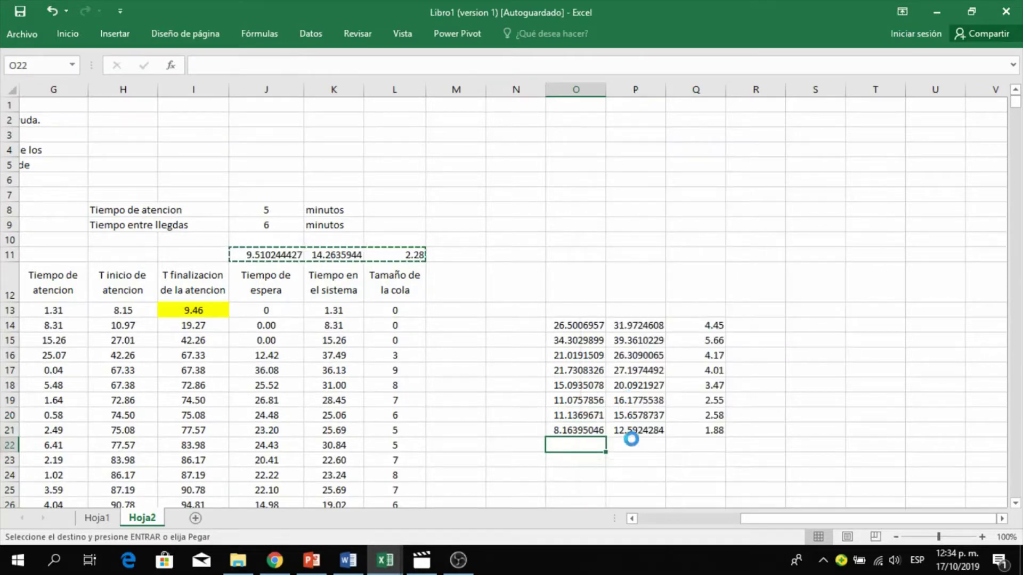
{"action": "left_click", "coordinate": [586, 462]}
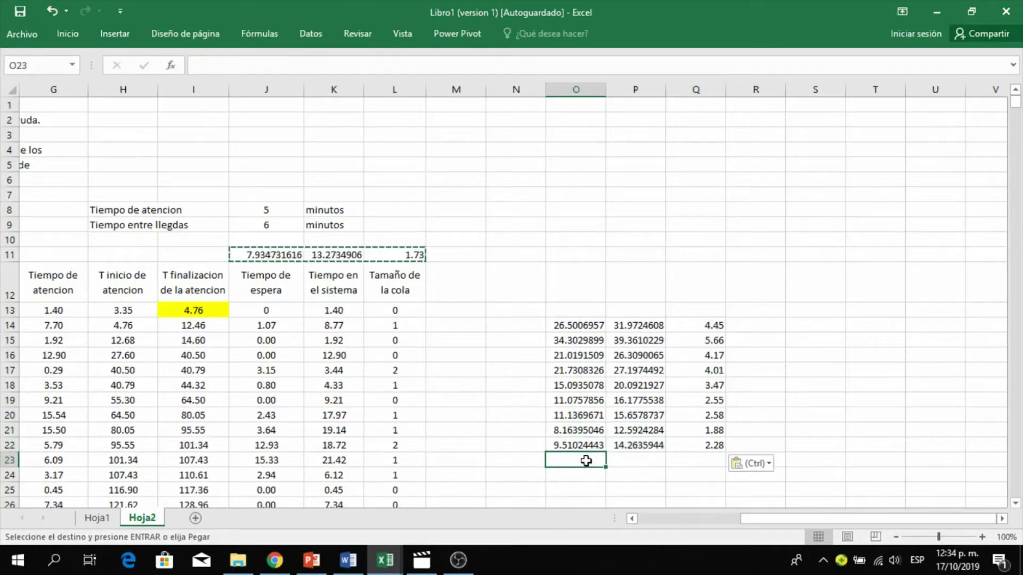
{"action": "right_click", "coordinate": [586, 462]}
{"action": "left_click", "coordinate": [638, 213]}
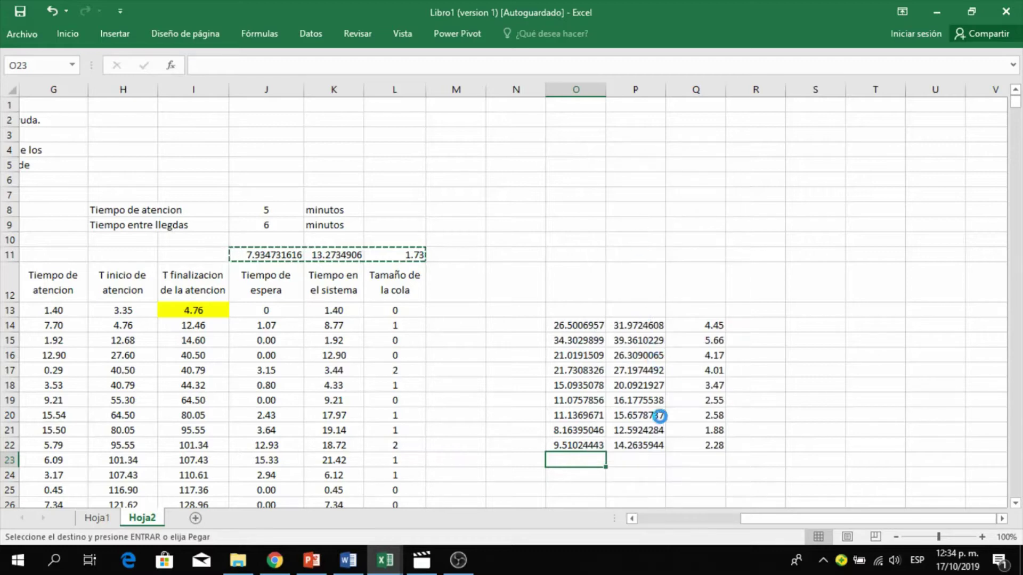
Log three more simulation runs by pasting the copied averages as values only at O24, O25 and O26.
{"action": "scroll", "coordinate": [612, 458], "scroll_direction": "down", "scroll_amount": 3}
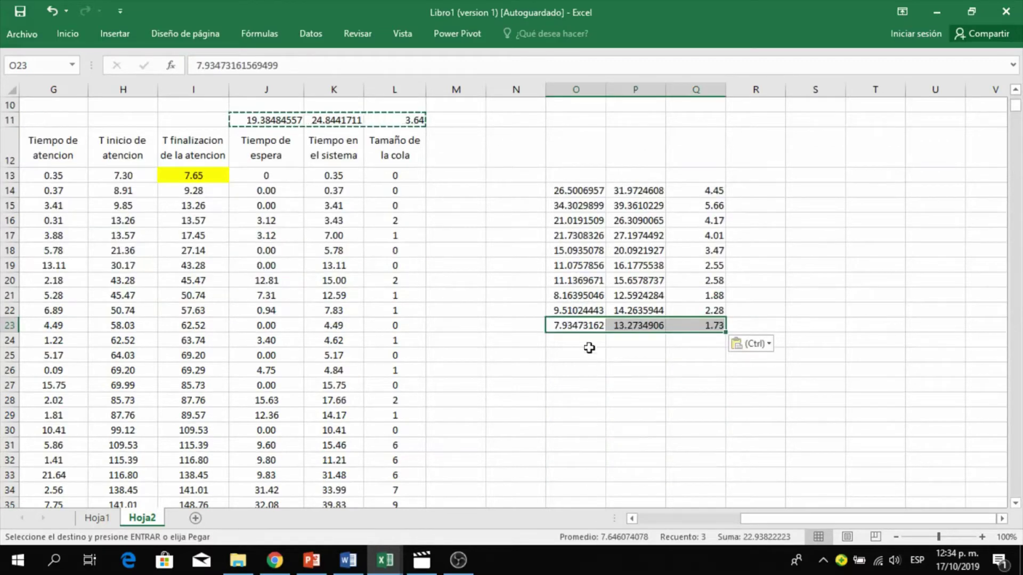
{"action": "left_click", "coordinate": [584, 341]}
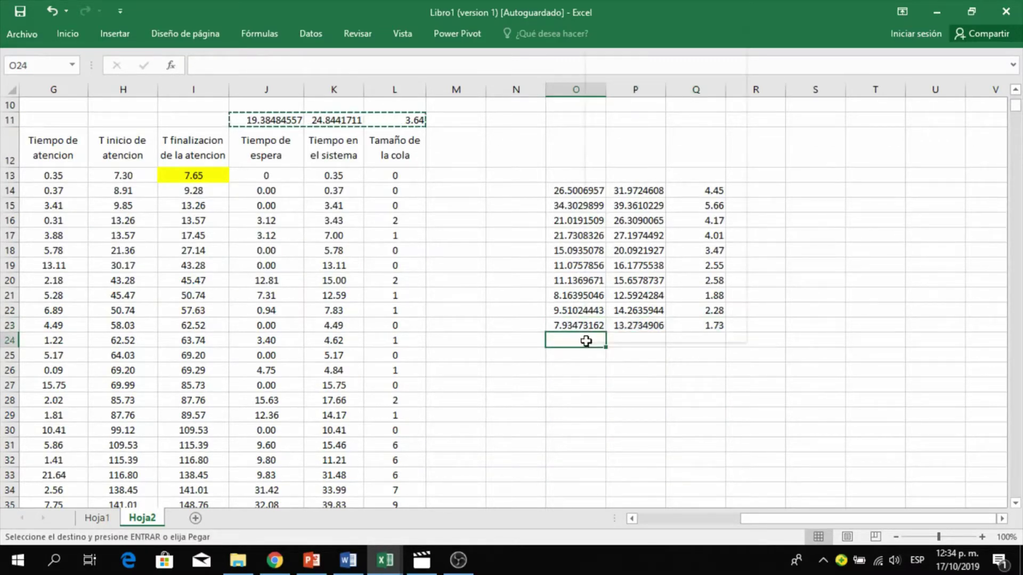
{"action": "right_click", "coordinate": [585, 342]}
{"action": "left_click", "coordinate": [640, 91]}
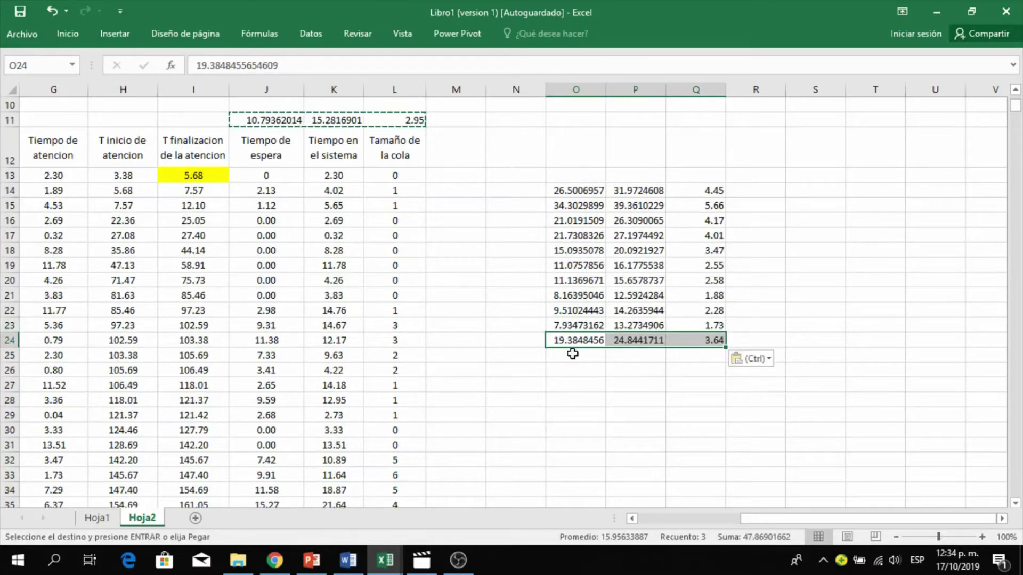
{"action": "left_click", "coordinate": [572, 354]}
{"action": "right_click", "coordinate": [573, 355]}
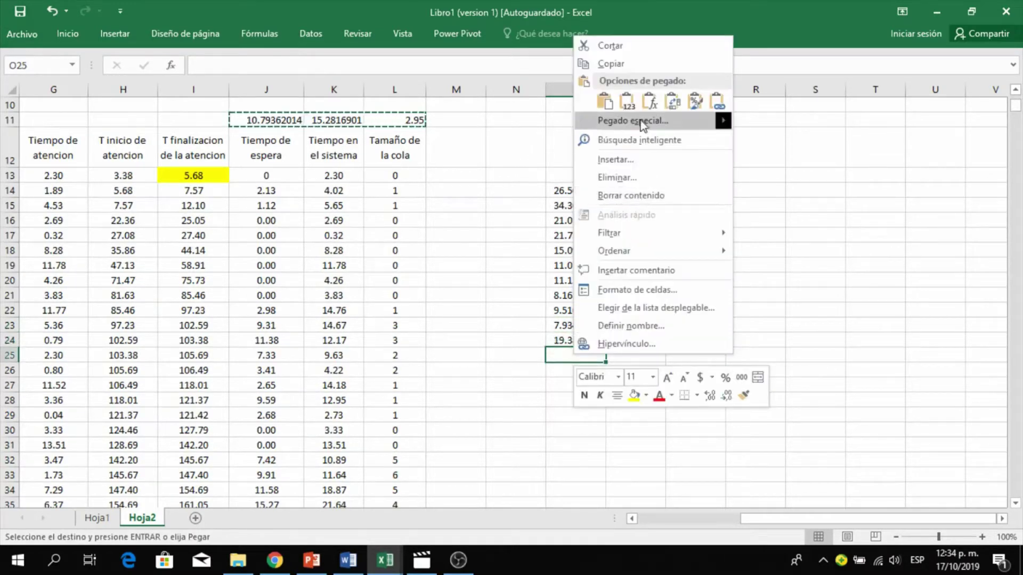
{"action": "left_click", "coordinate": [627, 102]}
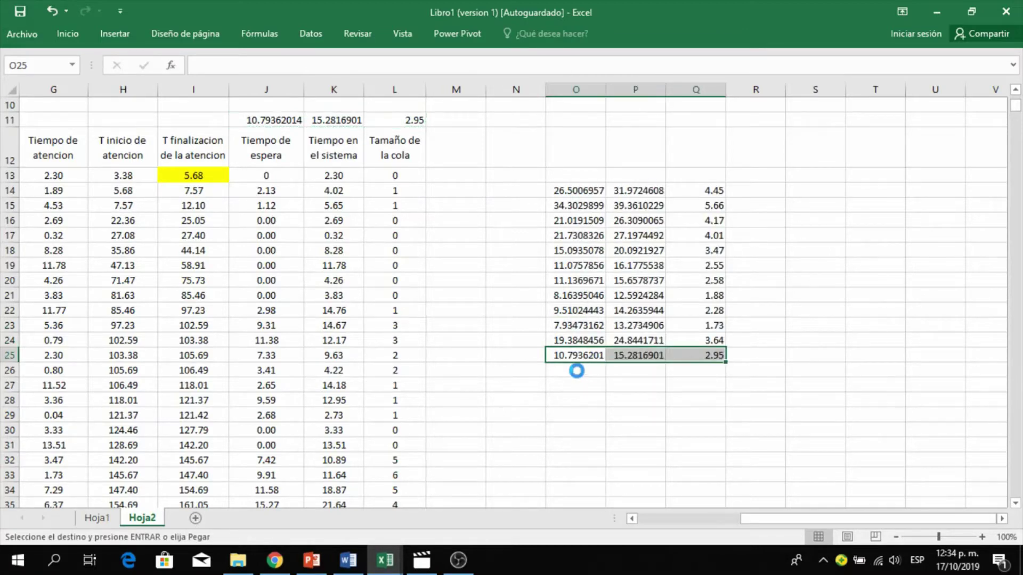
{"action": "left_click", "coordinate": [577, 371]}
{"action": "right_click", "coordinate": [577, 372]}
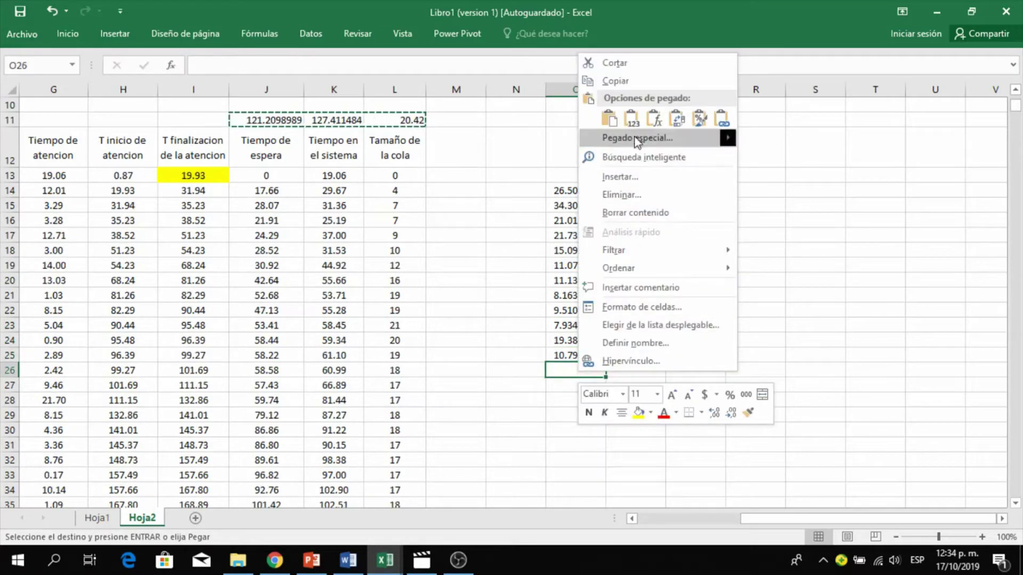
{"action": "left_click", "coordinate": [633, 118]}
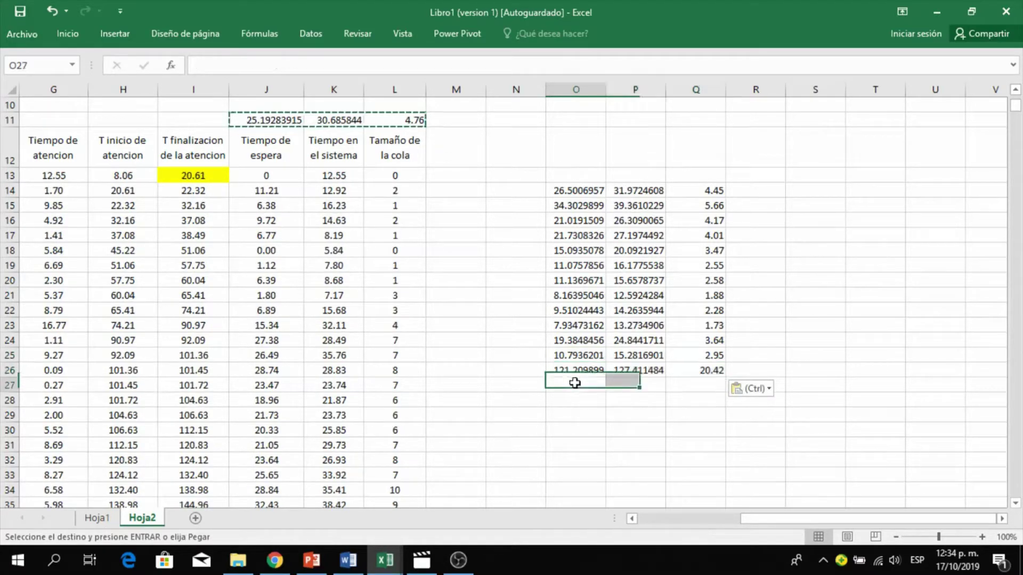
Complete the run log by pasting the regenerated averages as values at O27 and O28.
{"action": "left_click", "coordinate": [574, 384]}
{"action": "right_click", "coordinate": [574, 385]}
{"action": "left_click", "coordinate": [632, 135]}
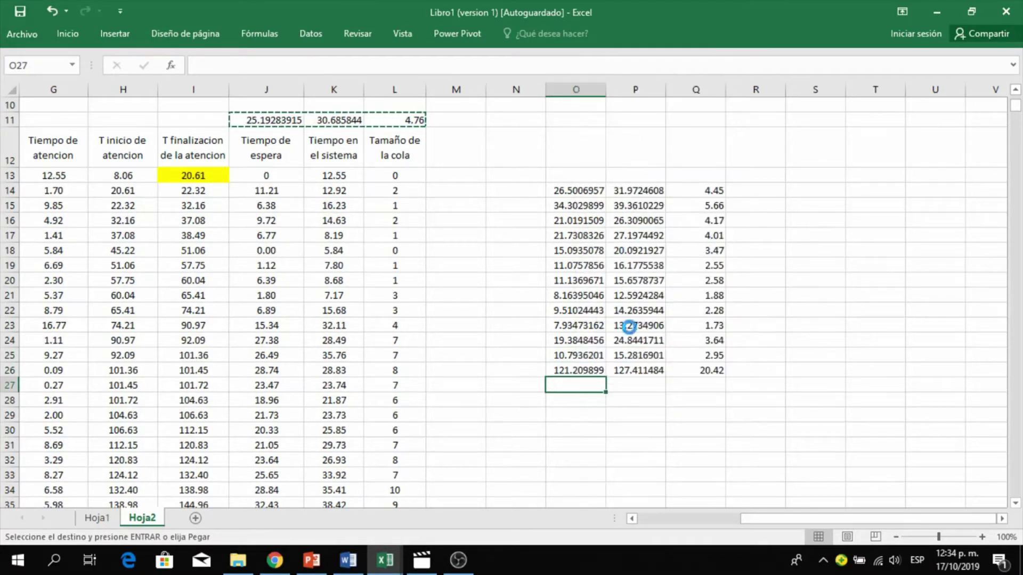
{"action": "right_click", "coordinate": [574, 403]}
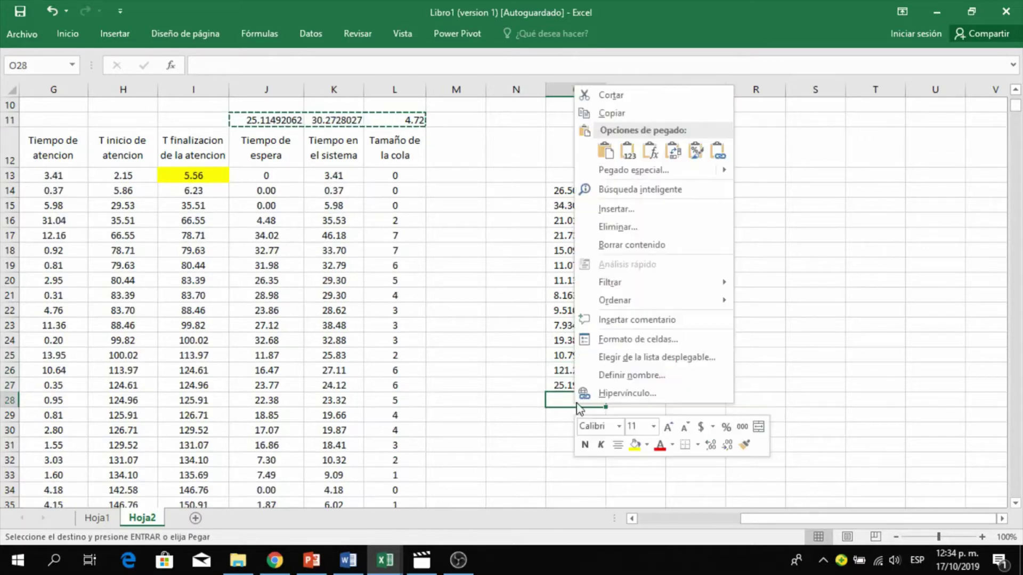
{"action": "left_click", "coordinate": [624, 153]}
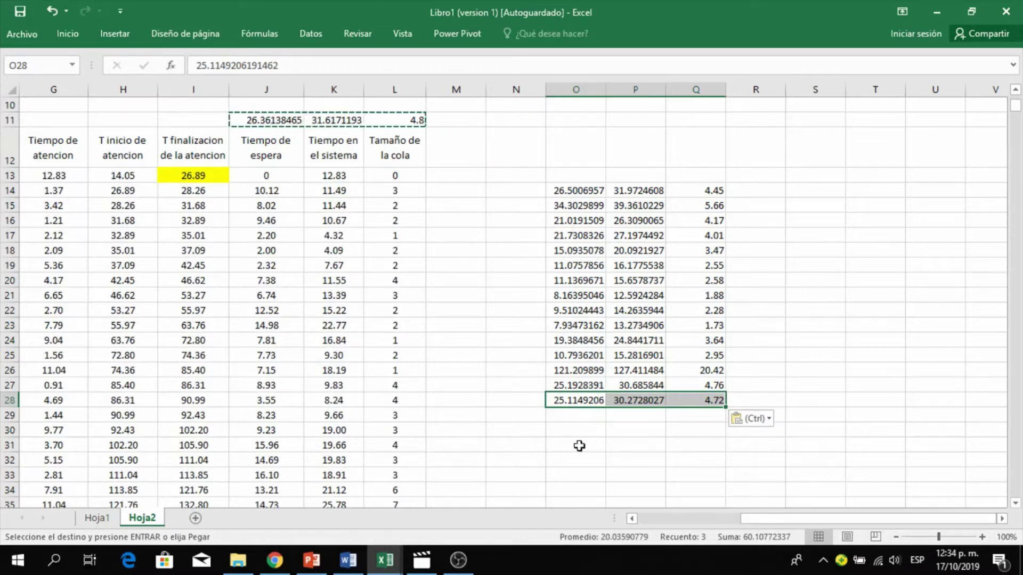
{"action": "left_click", "coordinate": [521, 430]}
Copy the headings Tiempo de espera, Tiempo en el sistema and Tamaño de la cola from J12:L12 and paste them as values at O13.
{"action": "left_click_drag", "start_coordinate": [264, 137], "coordinate": [393, 151]}
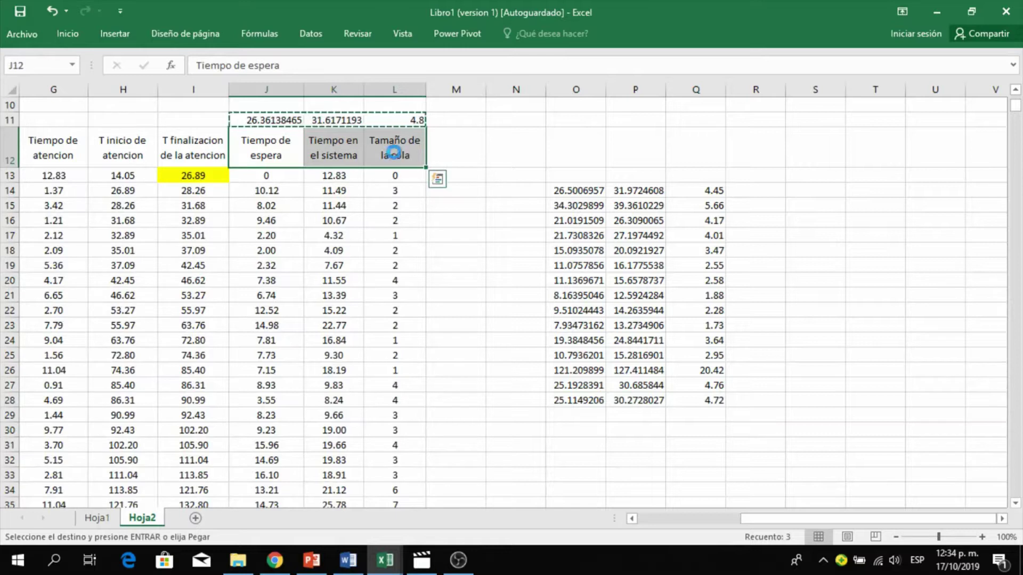
{"action": "key", "text": "ctrl+c"}
{"action": "left_click", "coordinate": [585, 177]}
{"action": "right_click", "coordinate": [586, 177]}
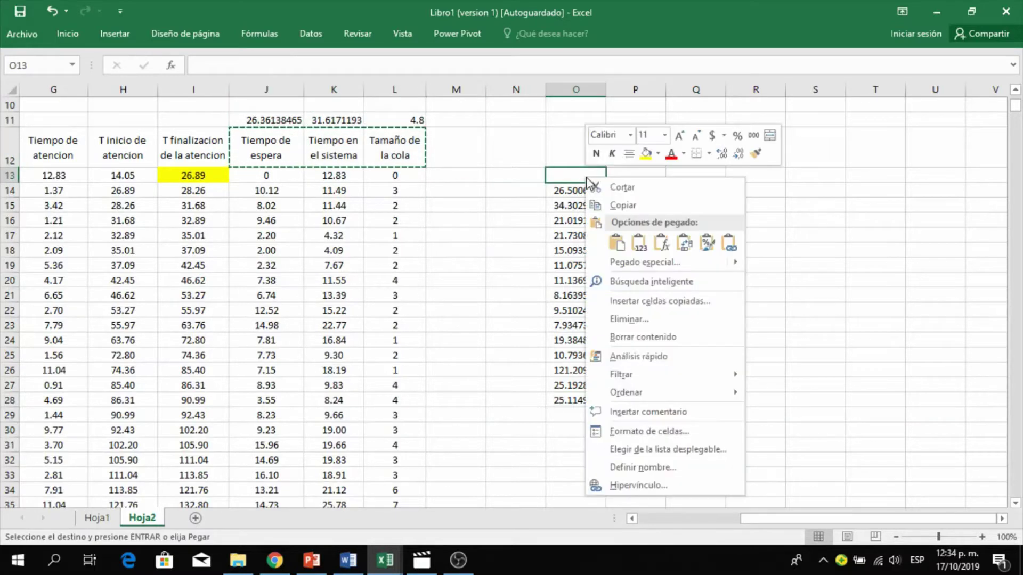
{"action": "left_click", "coordinate": [640, 246]}
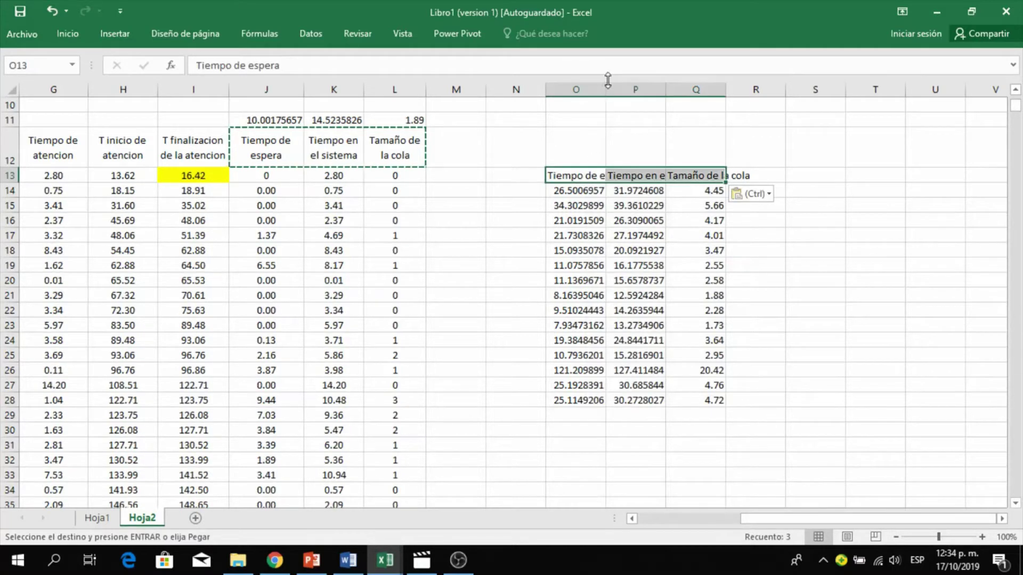
Widen columns O, P and Q so the pasted headings of the run log fit.
{"action": "left_click_drag", "start_coordinate": [606, 90], "coordinate": [713, 88]}
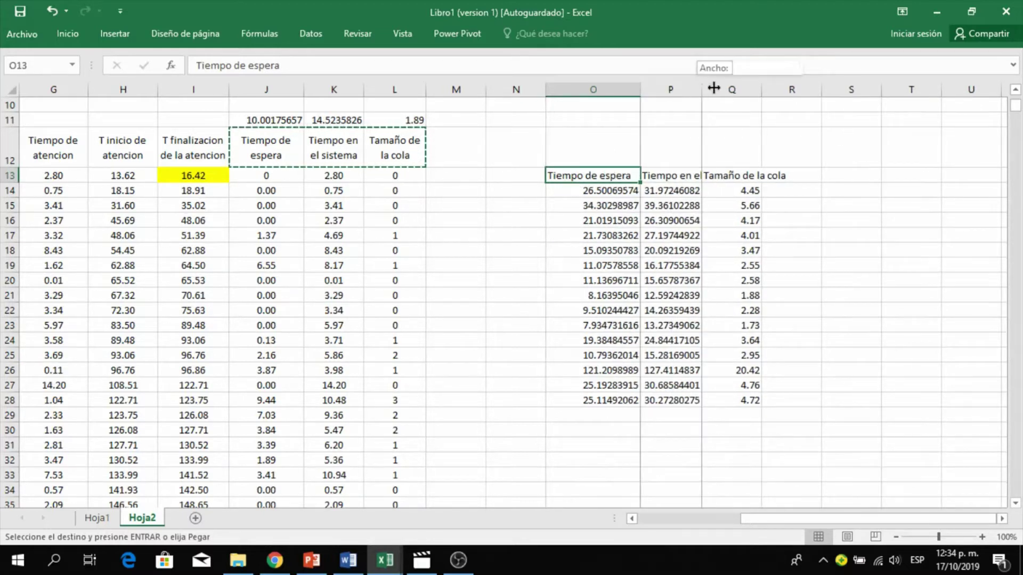
{"action": "left_click_drag", "start_coordinate": [781, 97], "coordinate": [753, 95]}
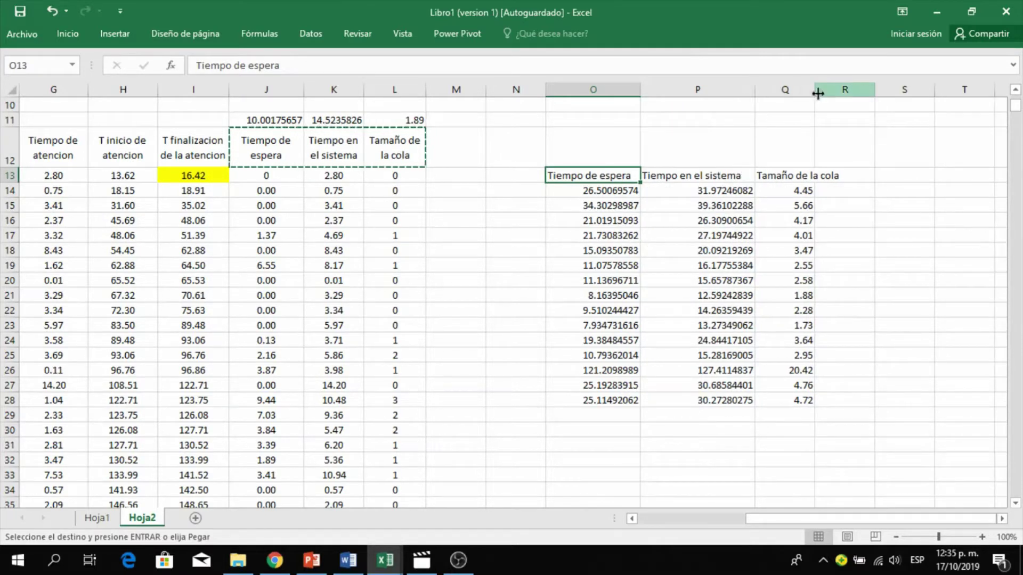
{"action": "left_click_drag", "start_coordinate": [818, 94], "coordinate": [853, 93]}
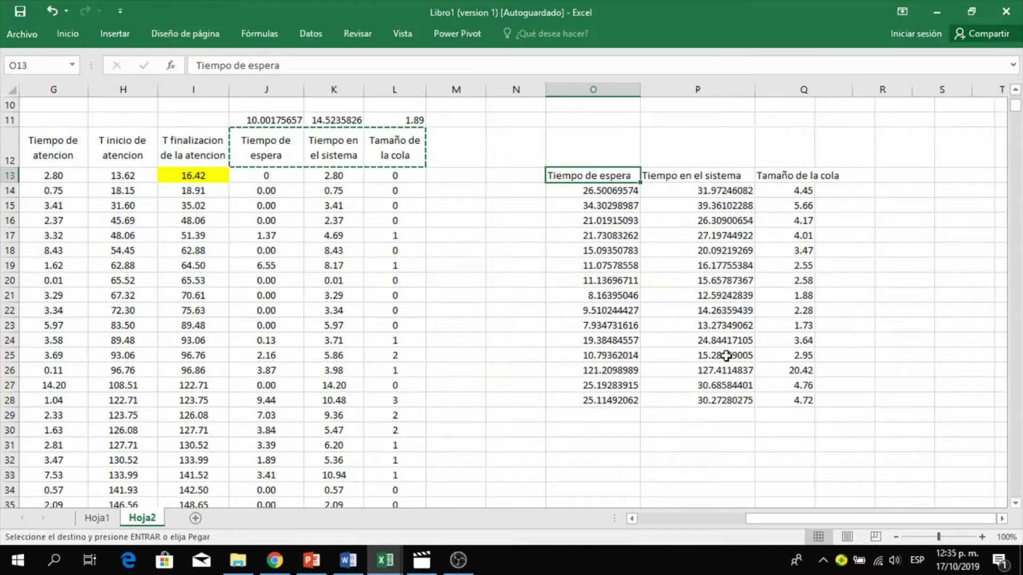
Enter =PROMEDIO(O14:O28) in O30 and fill it across to Q30 to average all logged runs.
{"action": "left_click", "coordinate": [522, 430]}
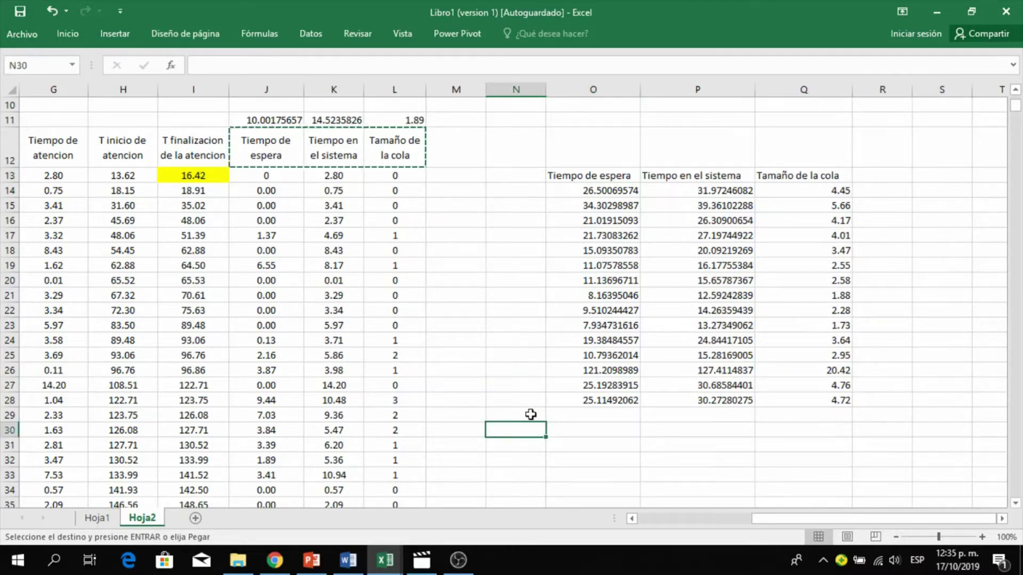
{"action": "key", "text": "Right"}
{"action": "type", "text": "=prom"}
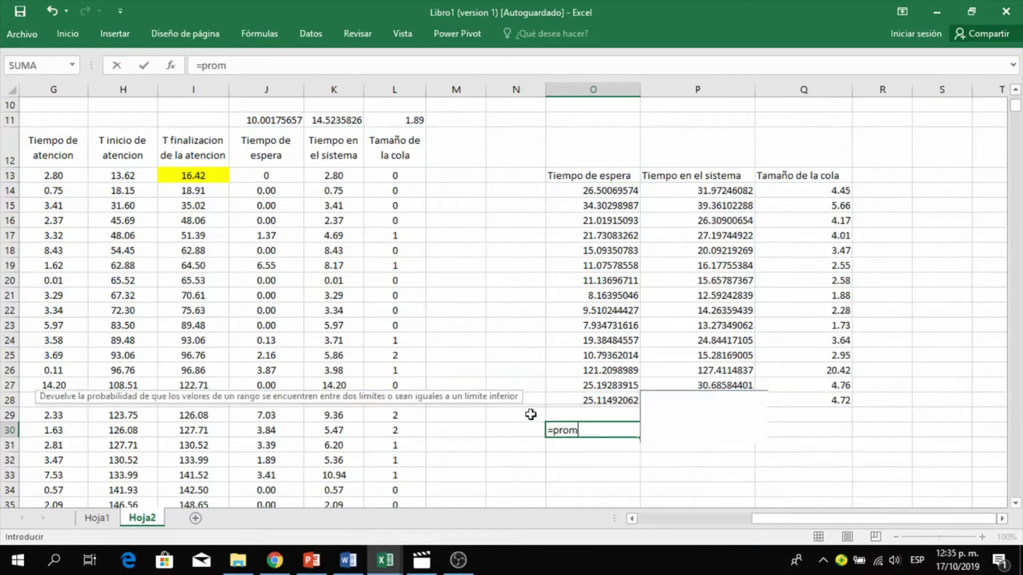
{"action": "type", "text": "edio"}
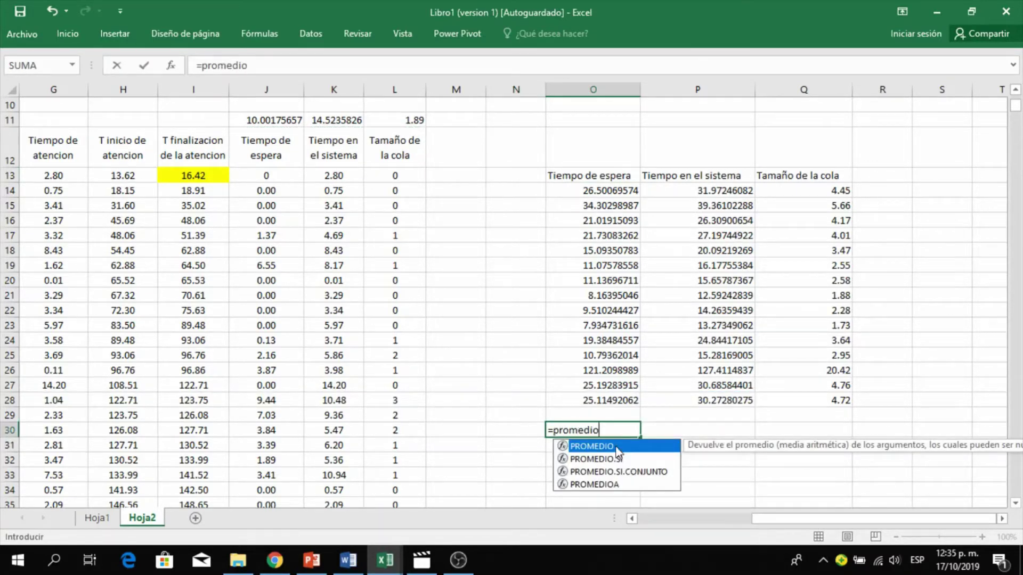
{"action": "key", "text": "Tab"}
{"action": "left_click_drag", "start_coordinate": [587, 189], "coordinate": [582, 396]}
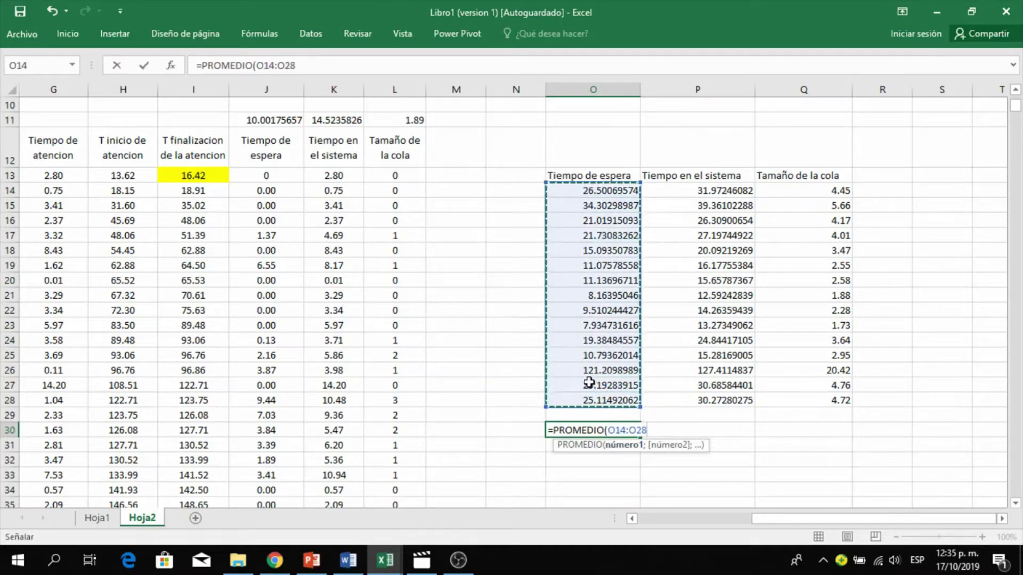
{"action": "type", "text": ")"}
{"action": "key", "text": "ctrl+Return"}
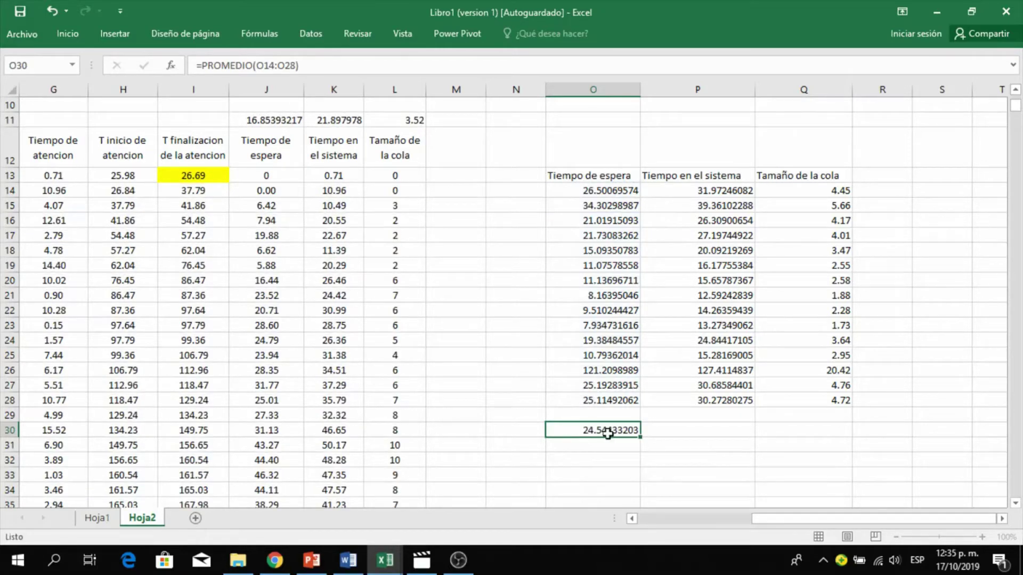
{"action": "left_click_drag", "start_coordinate": [642, 438], "coordinate": [849, 452]}
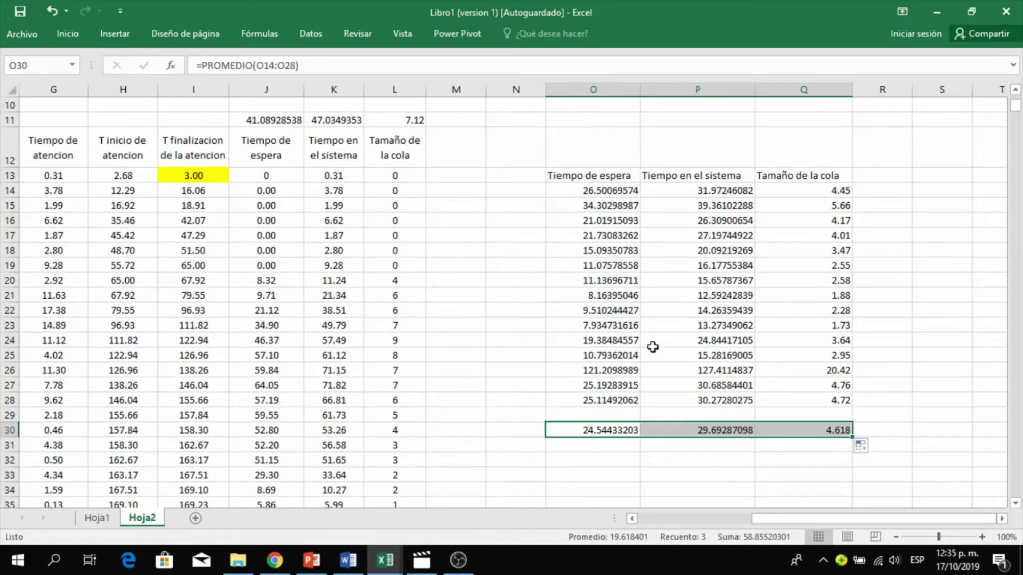
Compare the run averages in O30:Q30 with the theoretical Wq, Ws and Lq results on Hoja1.
{"action": "left_click", "coordinate": [609, 454]}
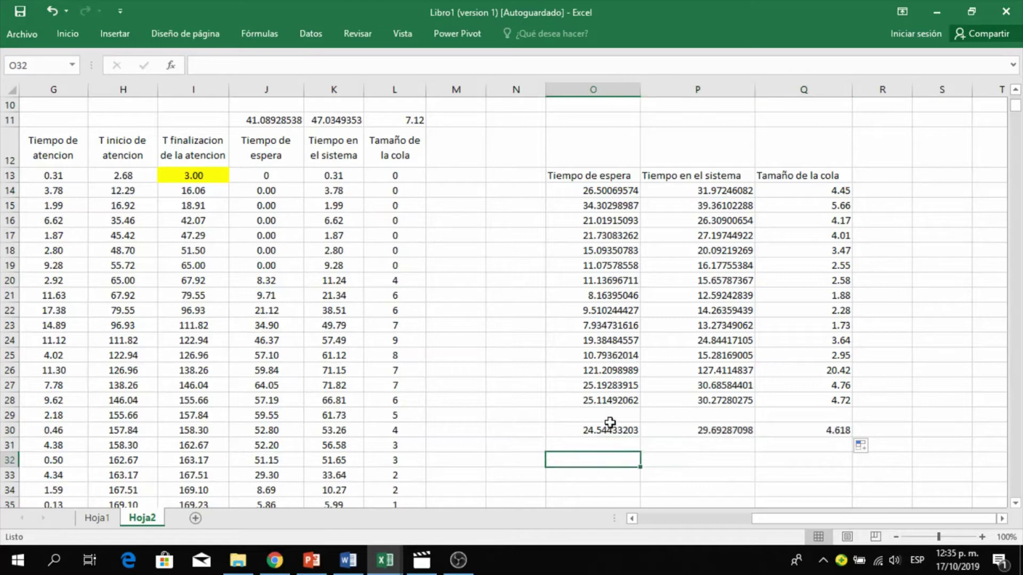
{"action": "left_click", "coordinate": [609, 429]}
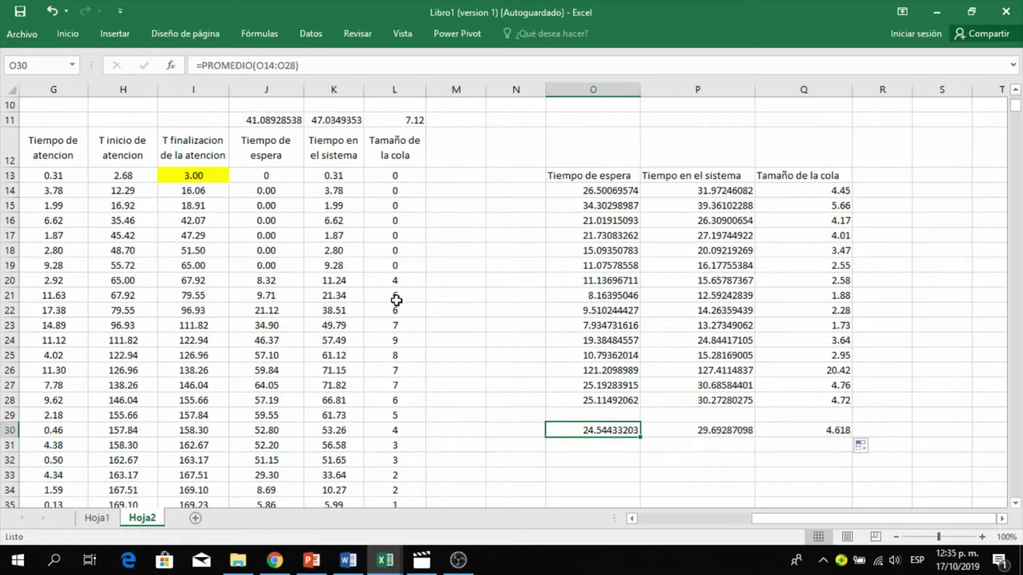
{"action": "left_click", "coordinate": [104, 518]}
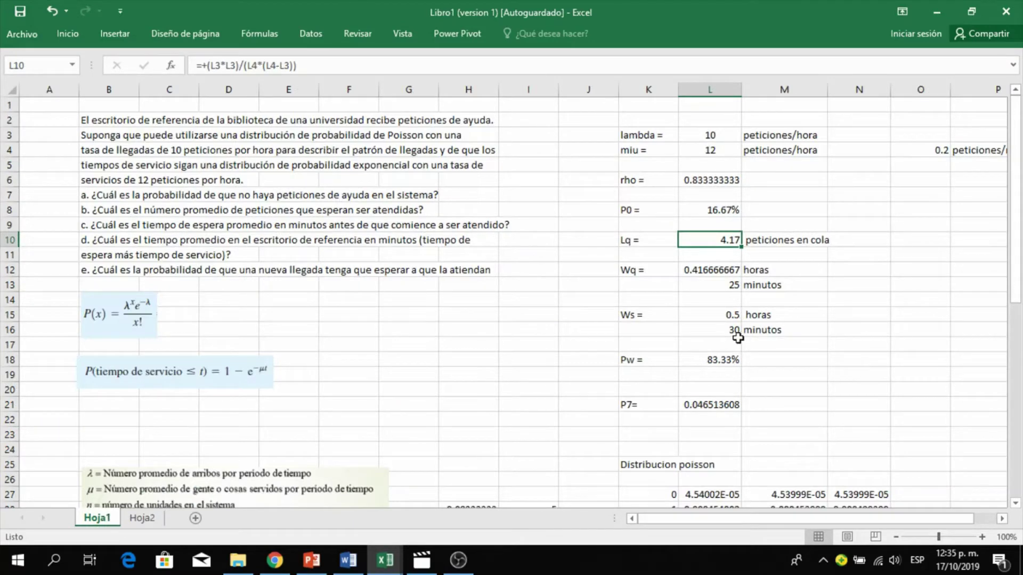
{"action": "left_click", "coordinate": [146, 521]}
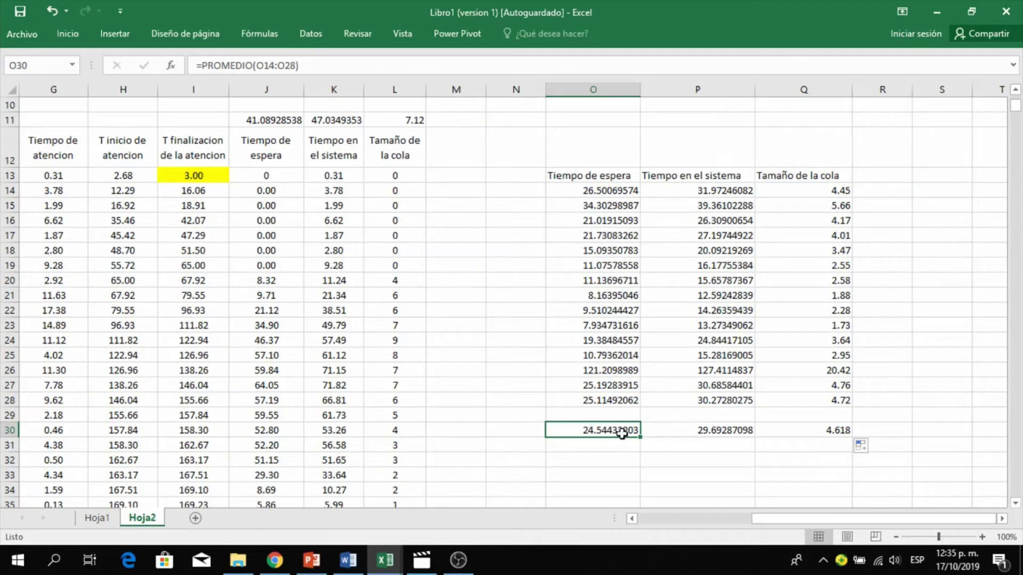
{"action": "left_click", "coordinate": [724, 432]}
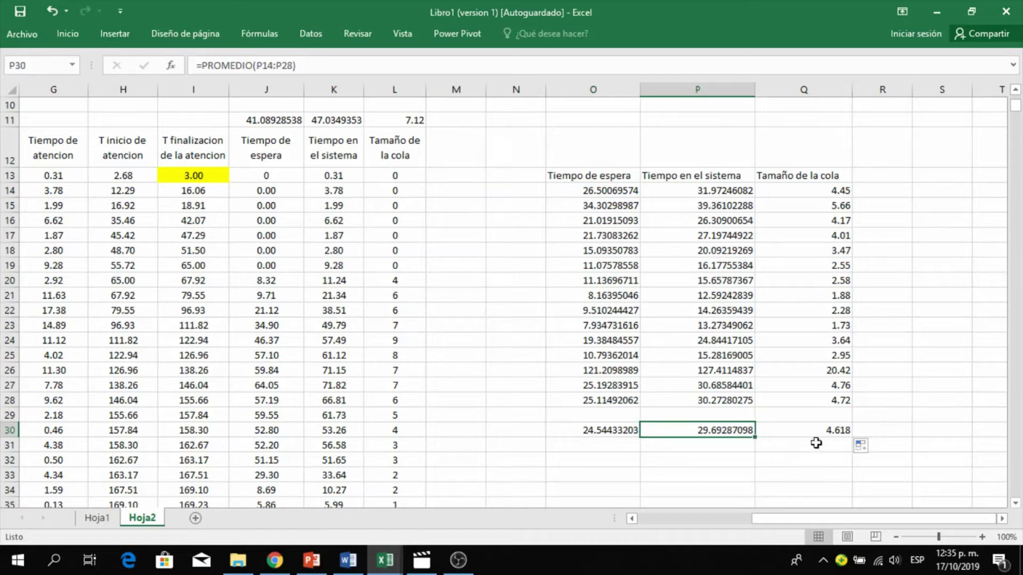
{"action": "left_click", "coordinate": [834, 430]}
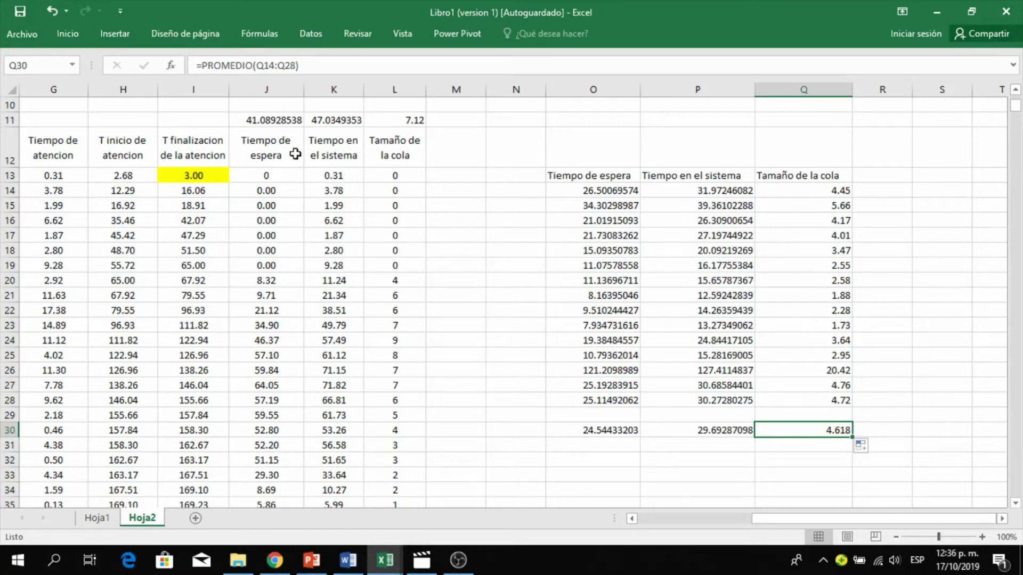
Review the whole Hoja2 simulation, from the problem data and request table to the log of run averages.
{"action": "scroll", "coordinate": [269, 201], "scroll_direction": "up", "scroll_amount": 2}
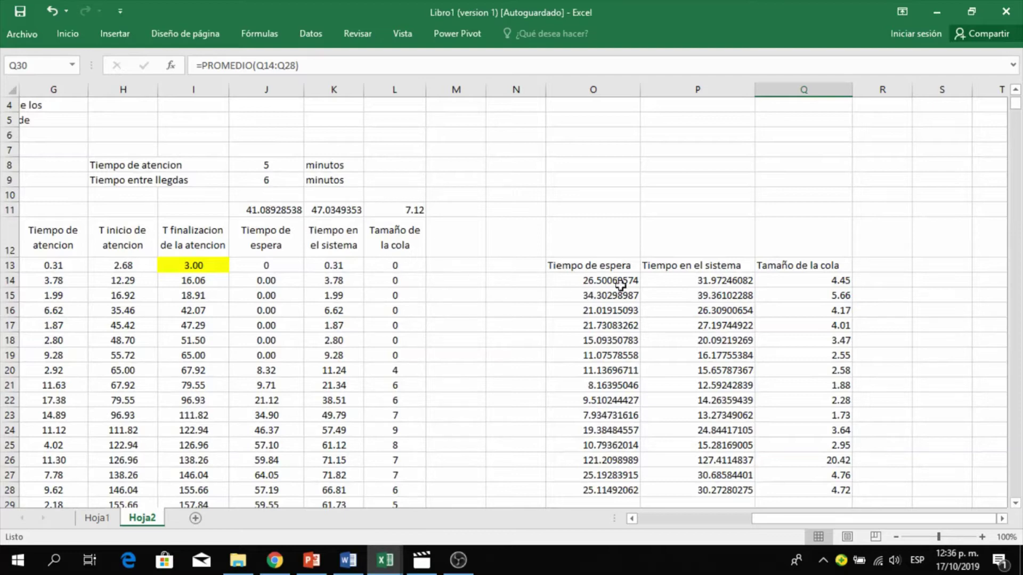
{"action": "scroll", "coordinate": [664, 343], "scroll_direction": "down", "scroll_amount": 3}
{"action": "scroll", "coordinate": [616, 255], "scroll_direction": "up", "scroll_amount": 1}
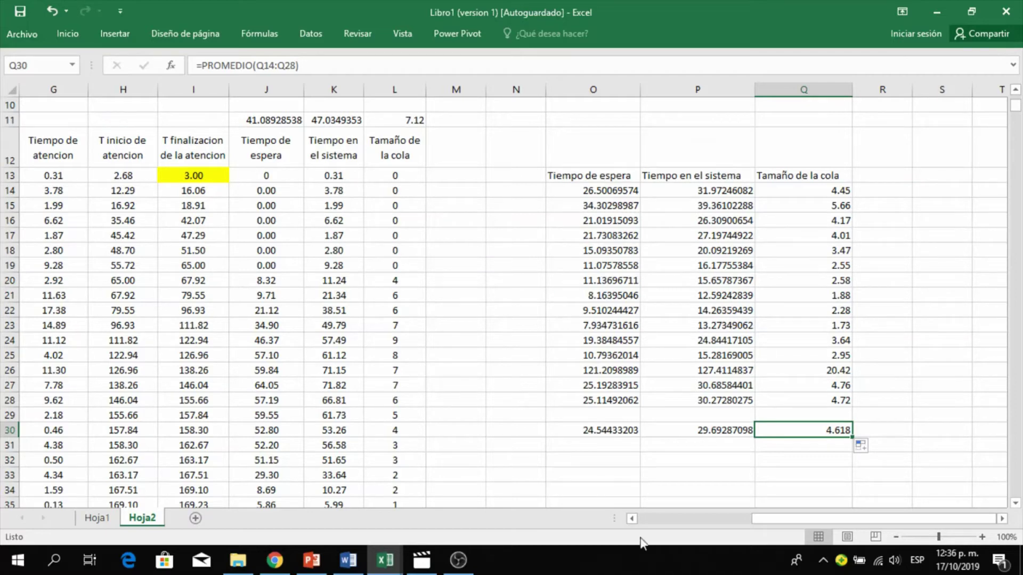
{"action": "left_click_drag", "start_coordinate": [840, 524], "coordinate": [725, 521]}
{"action": "scroll", "coordinate": [795, 351], "scroll_direction": "up", "scroll_amount": 3}
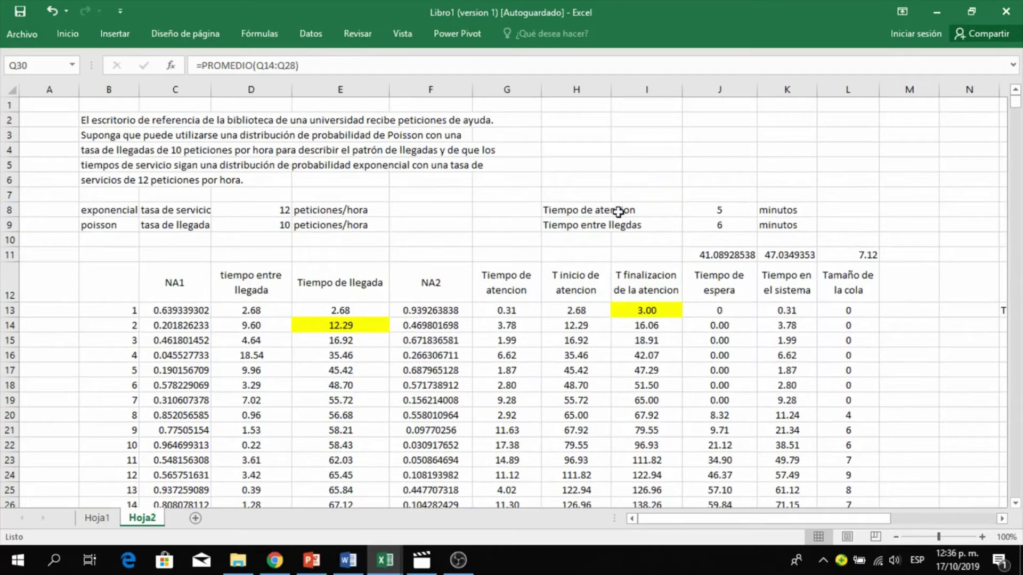
{"action": "left_click_drag", "start_coordinate": [882, 520], "coordinate": [1002, 525]}
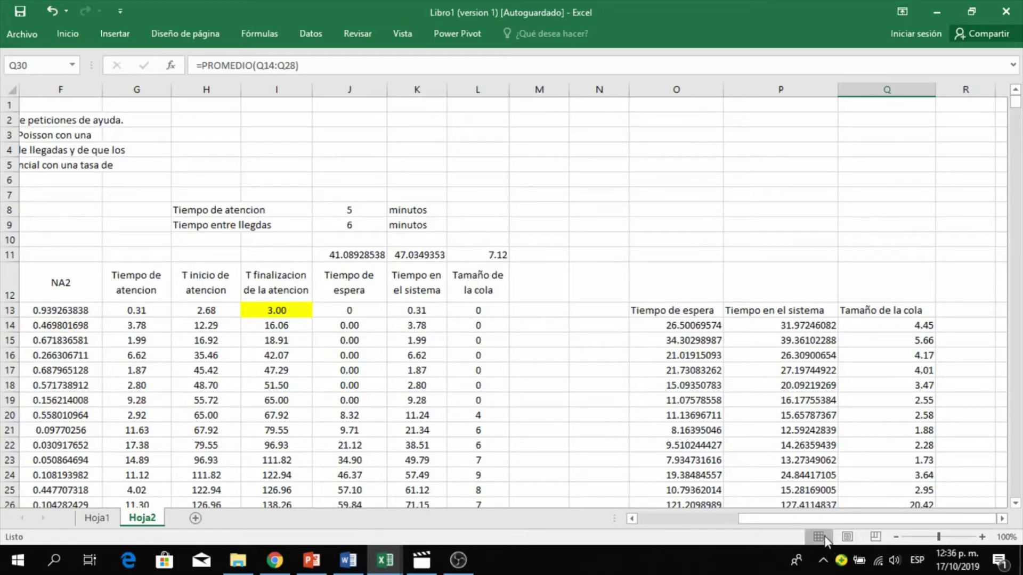
{"action": "left_click_drag", "start_coordinate": [814, 521], "coordinate": [709, 518]}
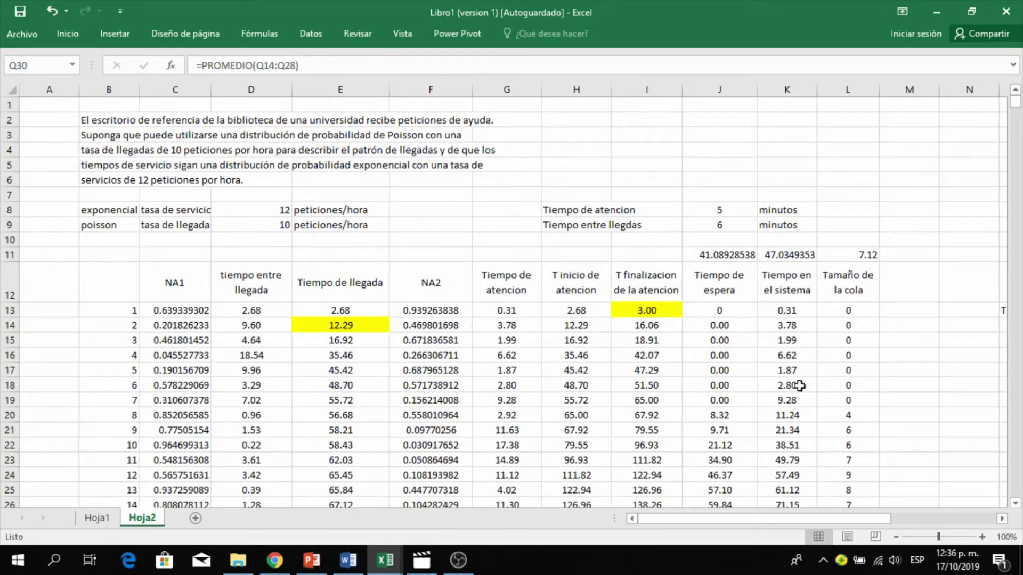
{"action": "left_click", "coordinate": [1001, 519]}
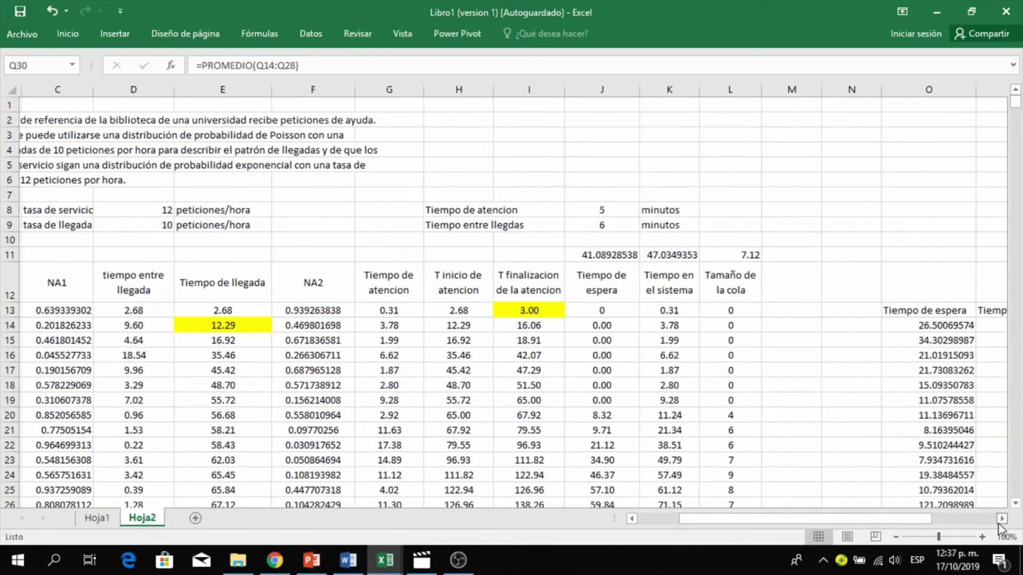
{"action": "left_click_drag", "start_coordinate": [747, 522], "coordinate": [663, 513]}
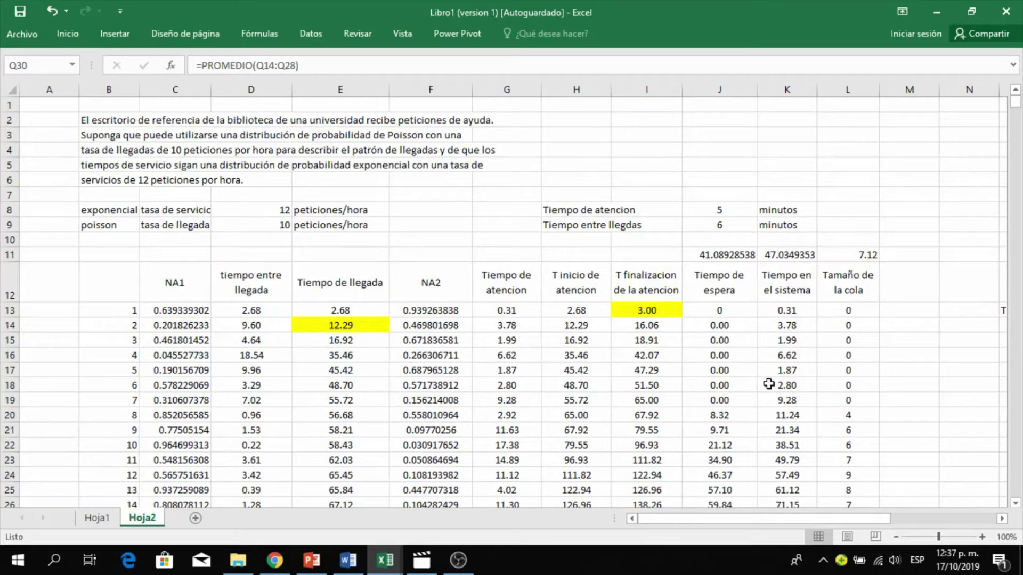
Review the theoretical results and problem questions on Hoja1, and return to the simulation on Hoja2.
{"action": "left_click", "coordinate": [924, 365]}
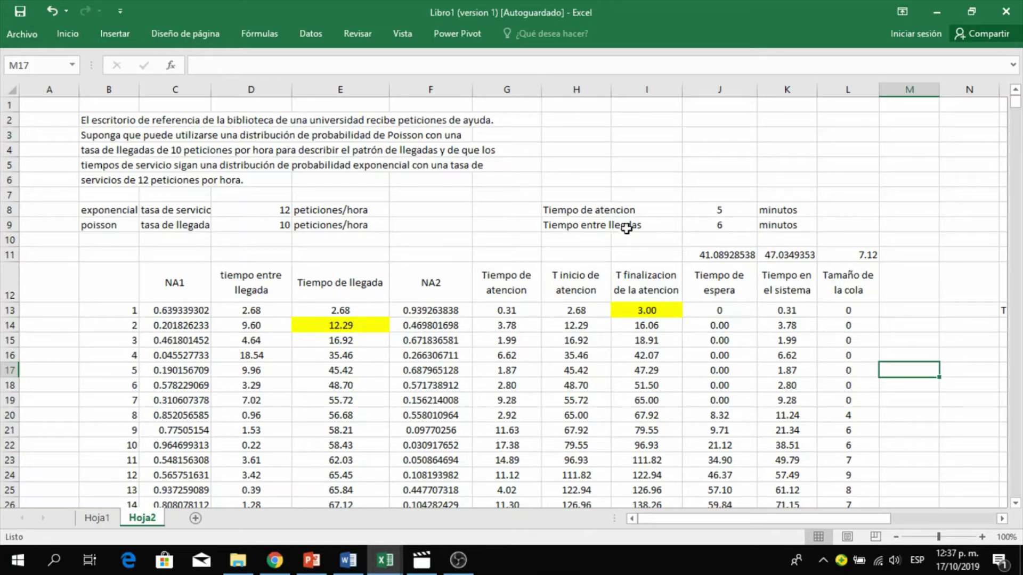
{"action": "left_click", "coordinate": [96, 519]}
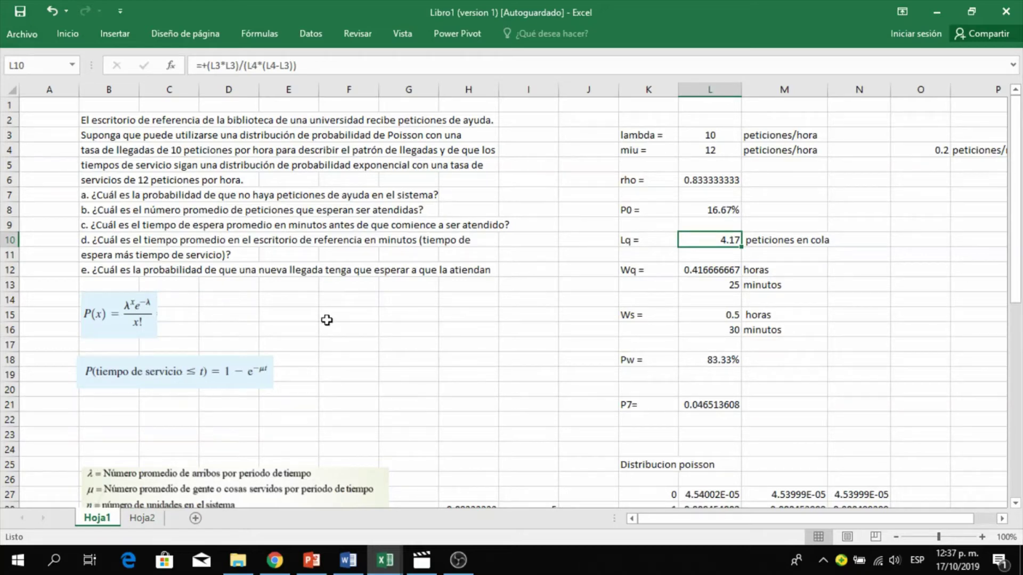
{"action": "left_click", "coordinate": [143, 522]}
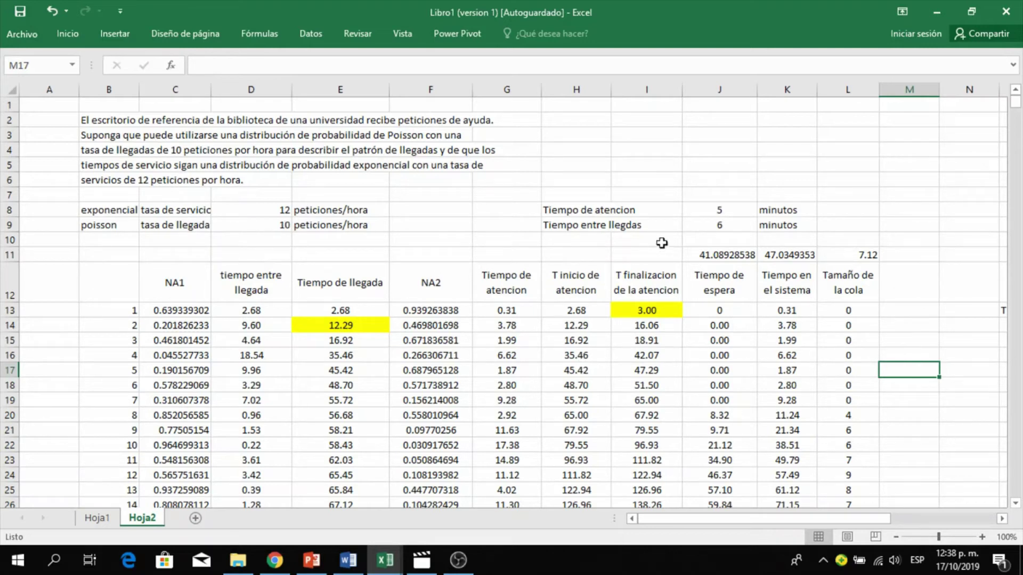
Label L9 as desv and enter a standard deviation of 1 in M9 for the time between arrivals.
{"action": "left_click", "coordinate": [724, 228]}
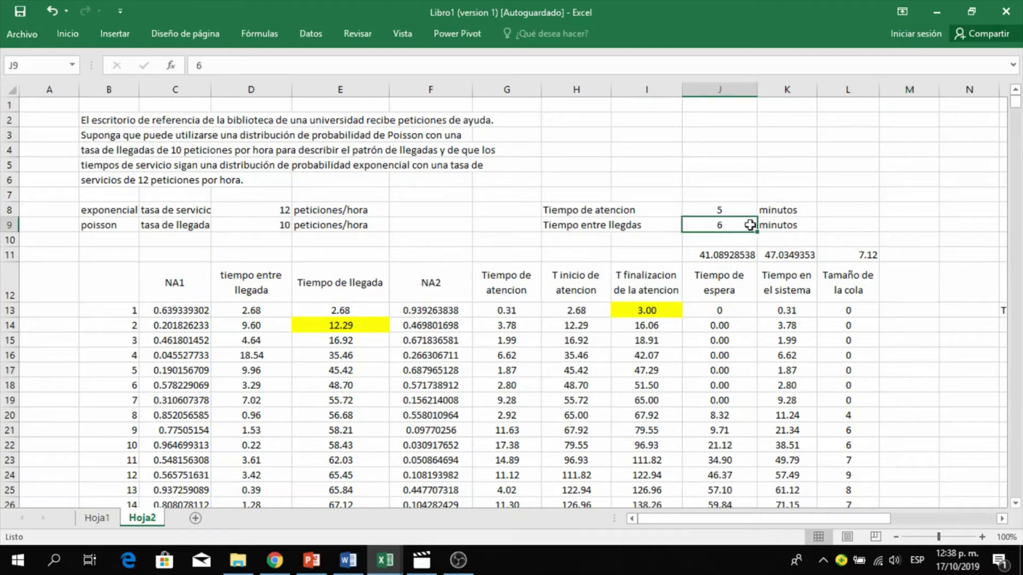
{"action": "left_click", "coordinate": [844, 226]}
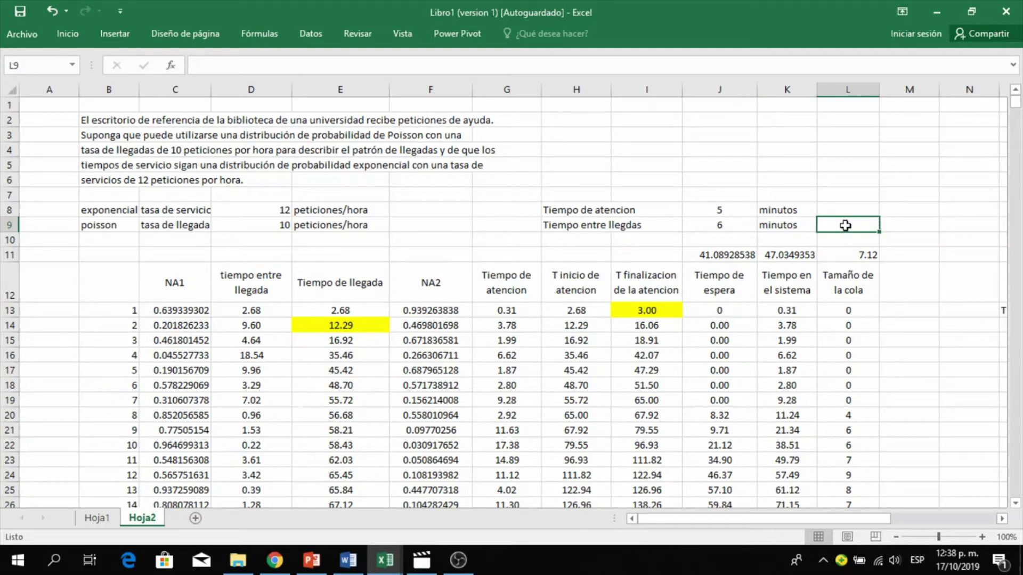
{"action": "double_click", "coordinate": [846, 226]}
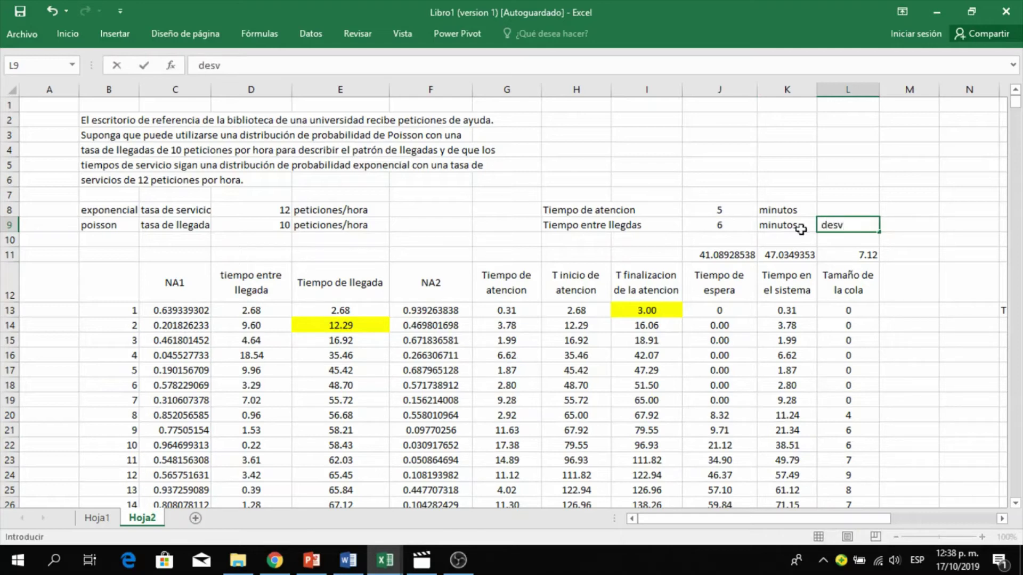
{"action": "left_click", "coordinate": [716, 226]}
{"action": "left_click", "coordinate": [899, 225]}
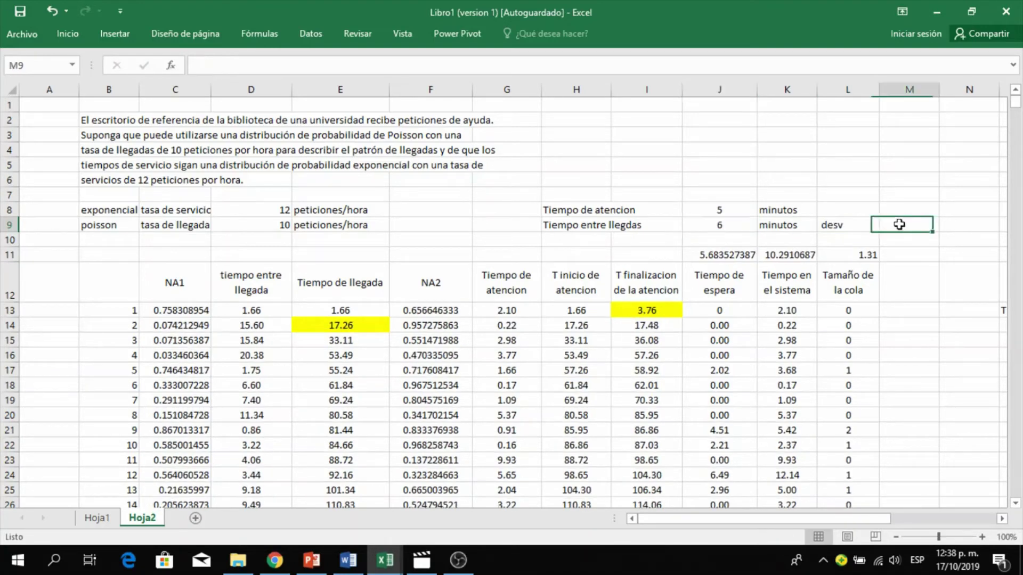
{"action": "type", "text": "1"}
{"action": "left_click", "coordinate": [925, 334]}
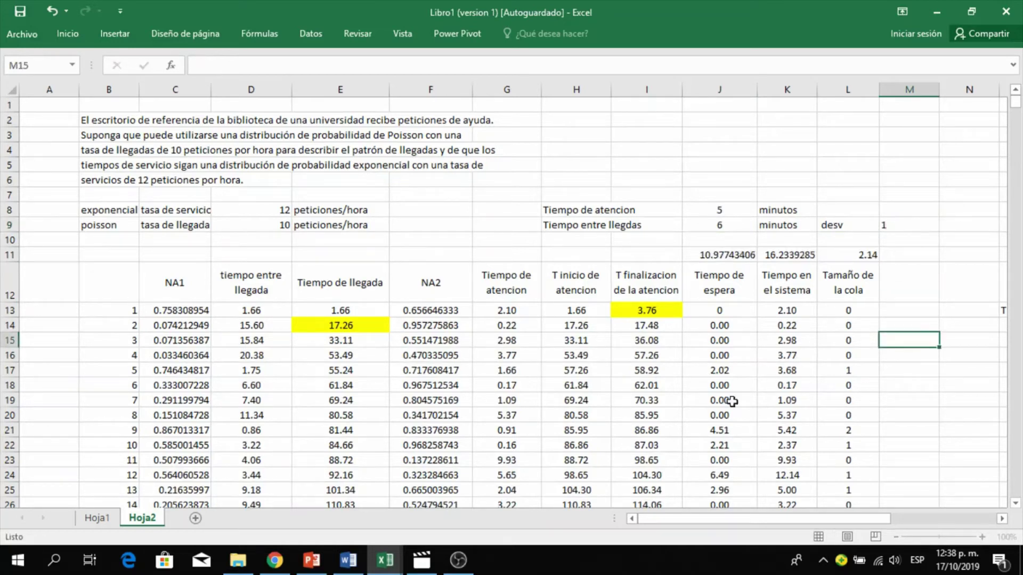
Replace the logarithmic formula in D13 with the start of a DISTR.NORM.INV function.
{"action": "left_click", "coordinate": [257, 308]}
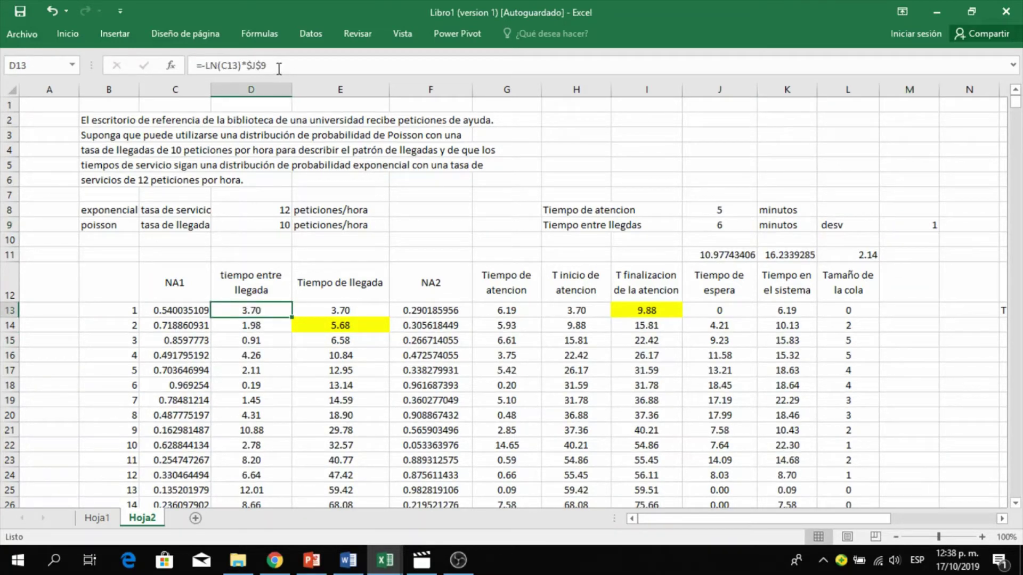
{"action": "left_click_drag", "start_coordinate": [278, 70], "coordinate": [205, 68]}
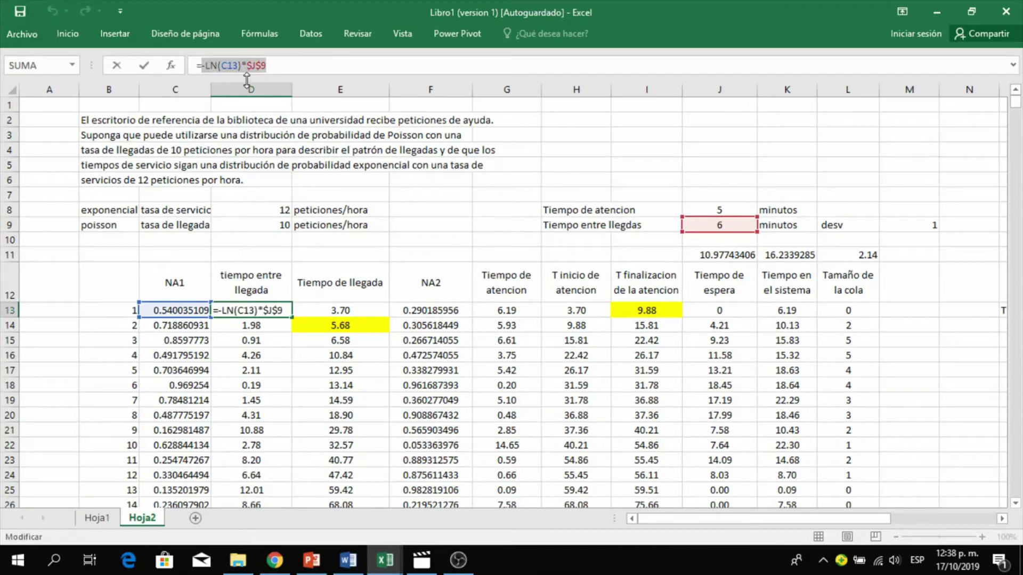
{"action": "type", "text": "="}
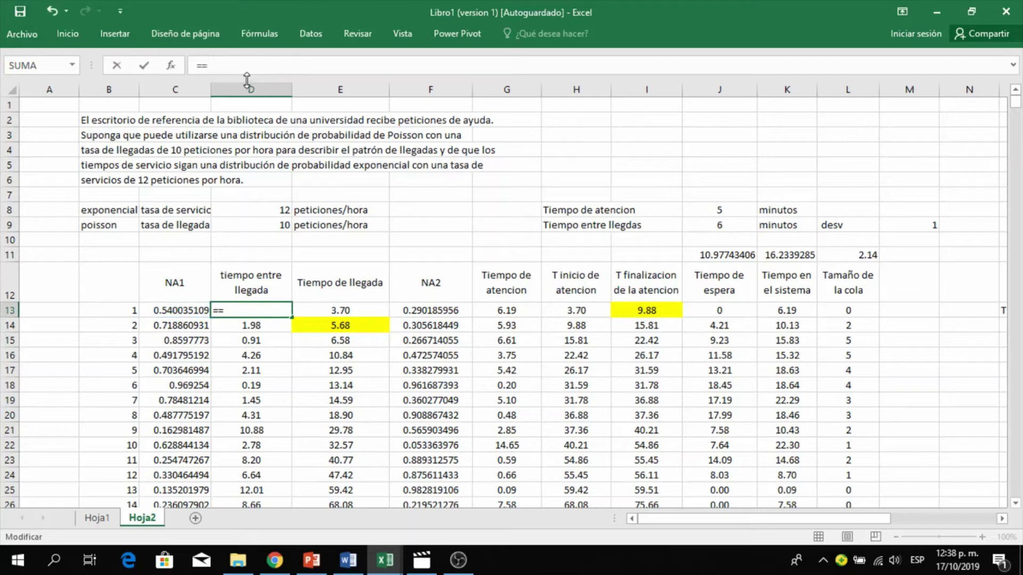
{"action": "type", "text": "dis"}
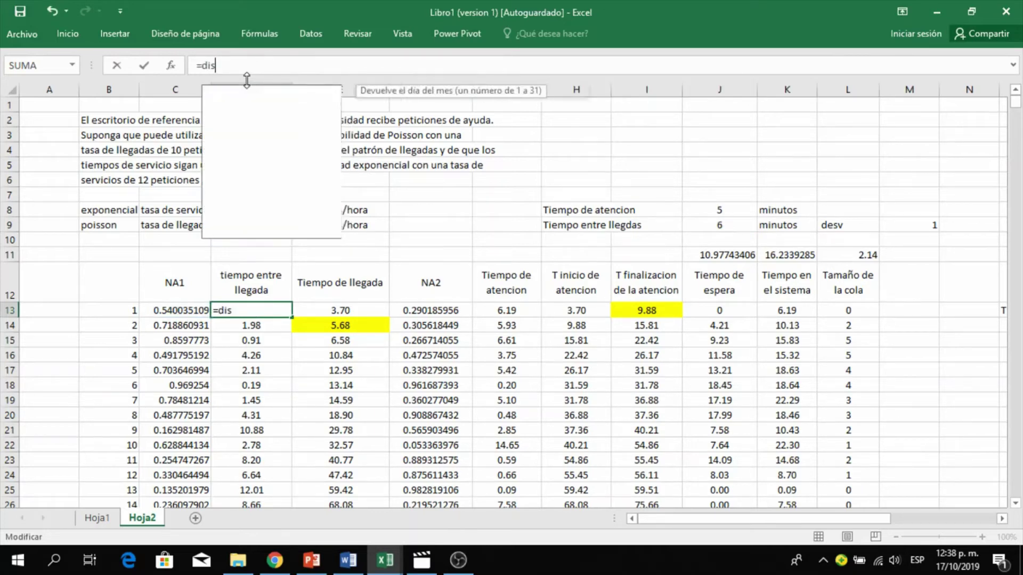
{"action": "type", "text": "tr."}
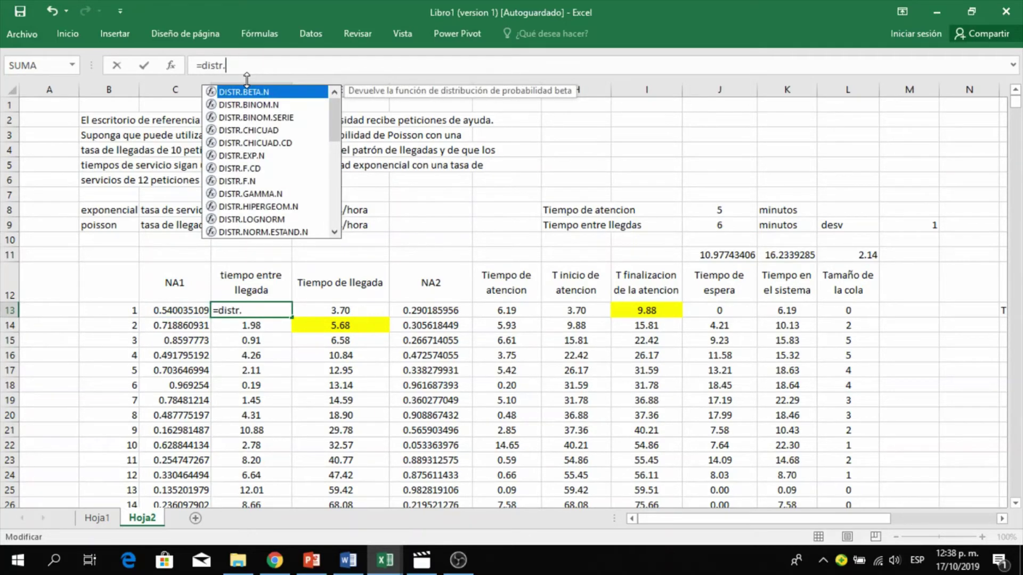
{"action": "type", "text": "norm"}
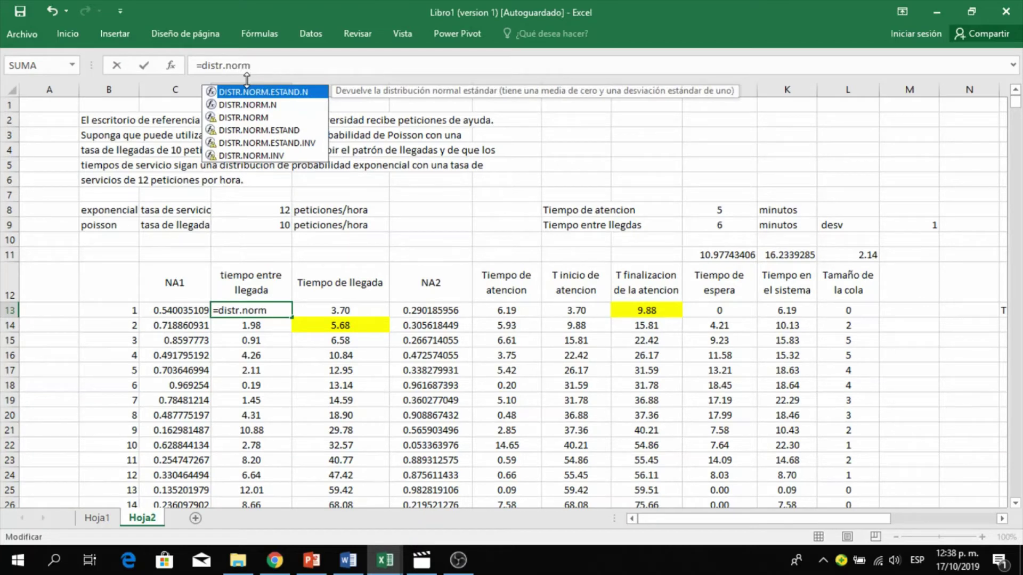
{"action": "left_click", "coordinate": [273, 156]}
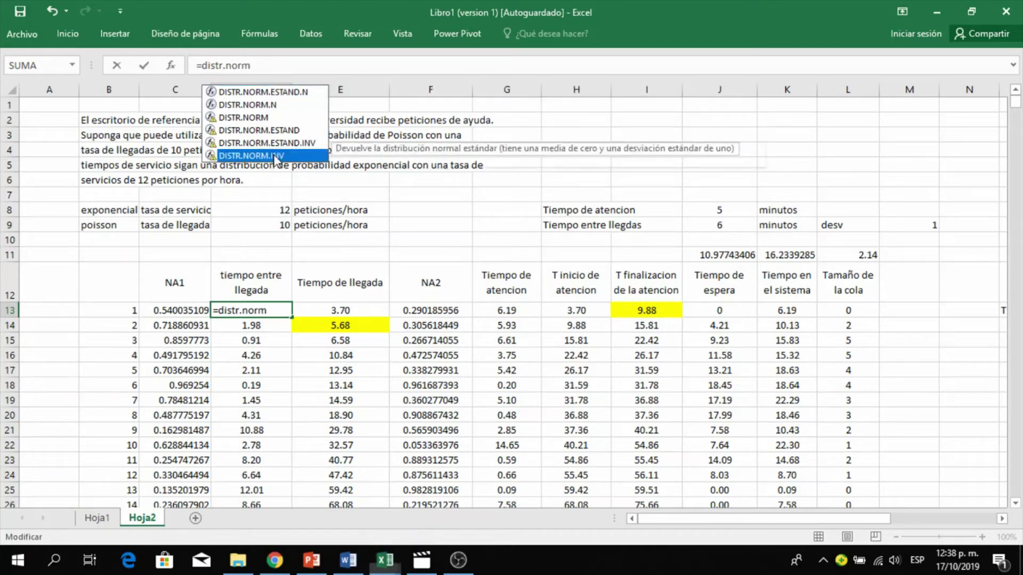
{"action": "double_click", "coordinate": [274, 156]}
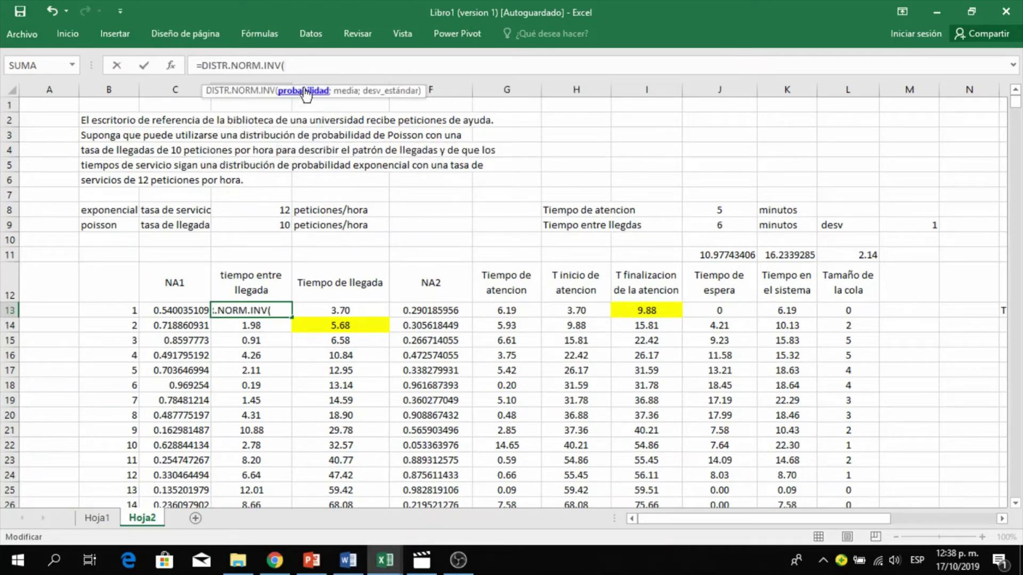
Complete the D13 formula as =DISTR.NORM.INV(C13;$J$9;$M$9), using NA1, the mean time between arrivals and the standard deviation.
{"action": "type", "text": "al"}
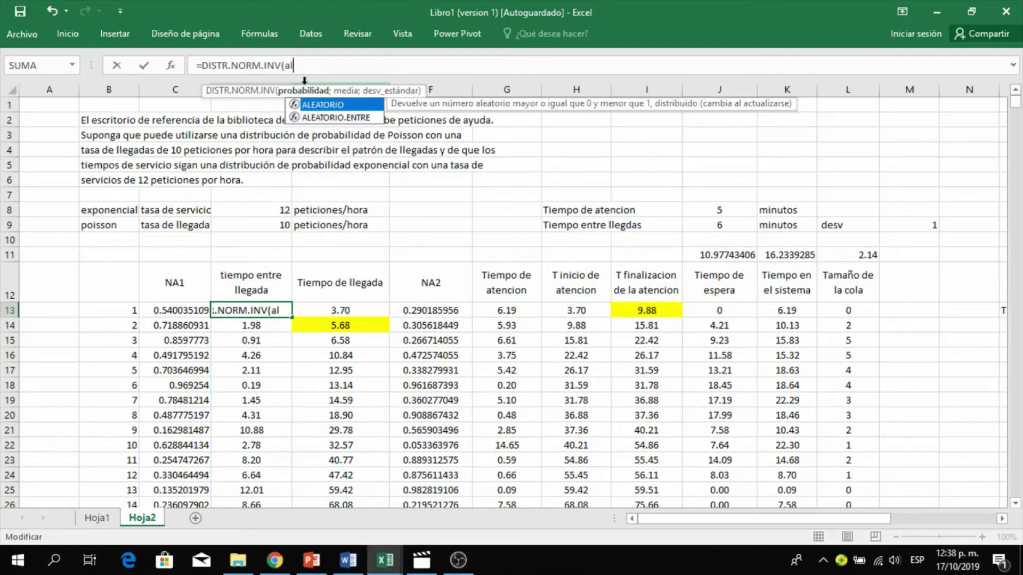
{"action": "key", "text": "BackSpace"}
{"action": "key", "text": "BackSpace"}
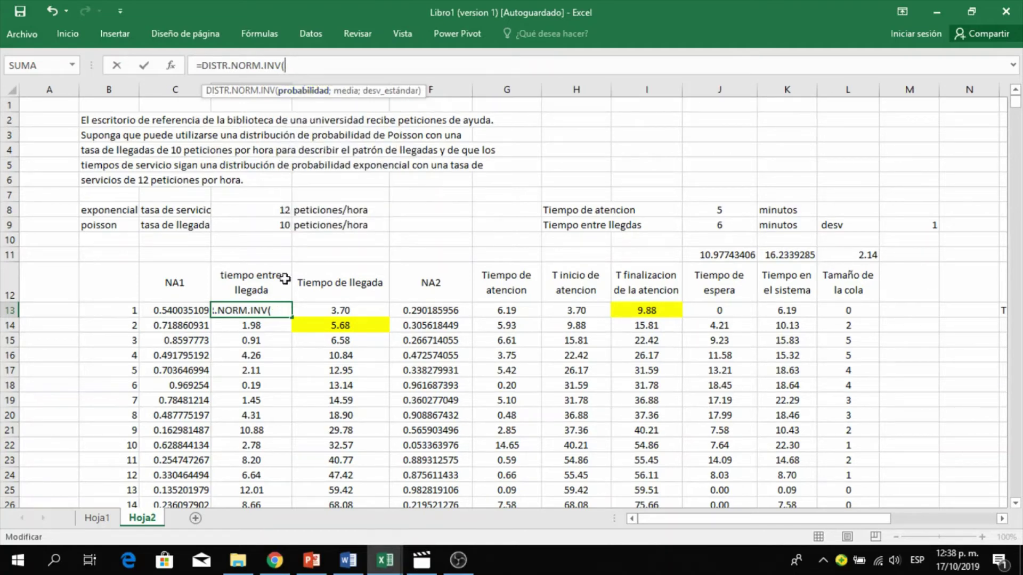
{"action": "left_click", "coordinate": [181, 310]}
{"action": "type", "text": ";"}
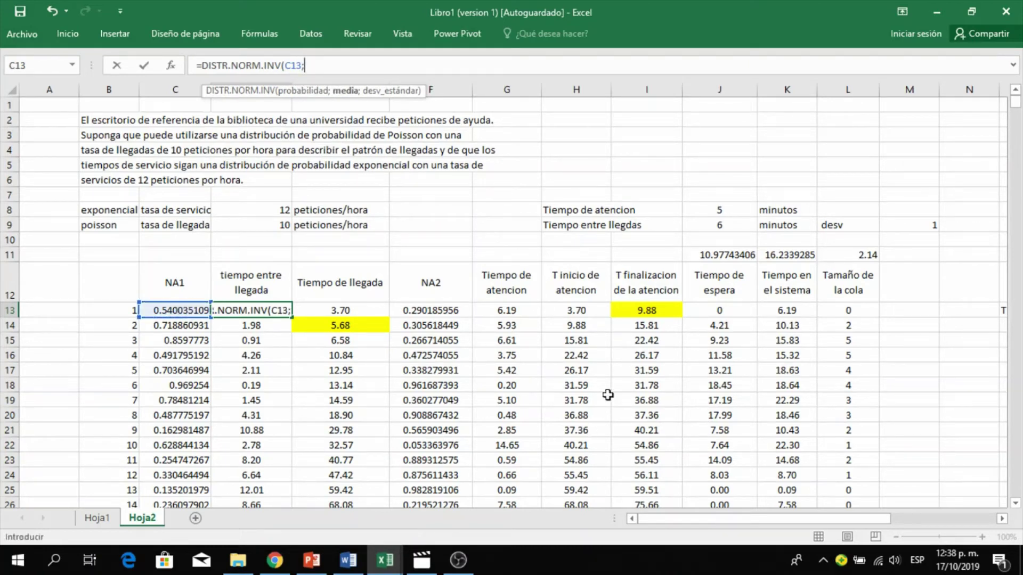
{"action": "left_click", "coordinate": [720, 226]}
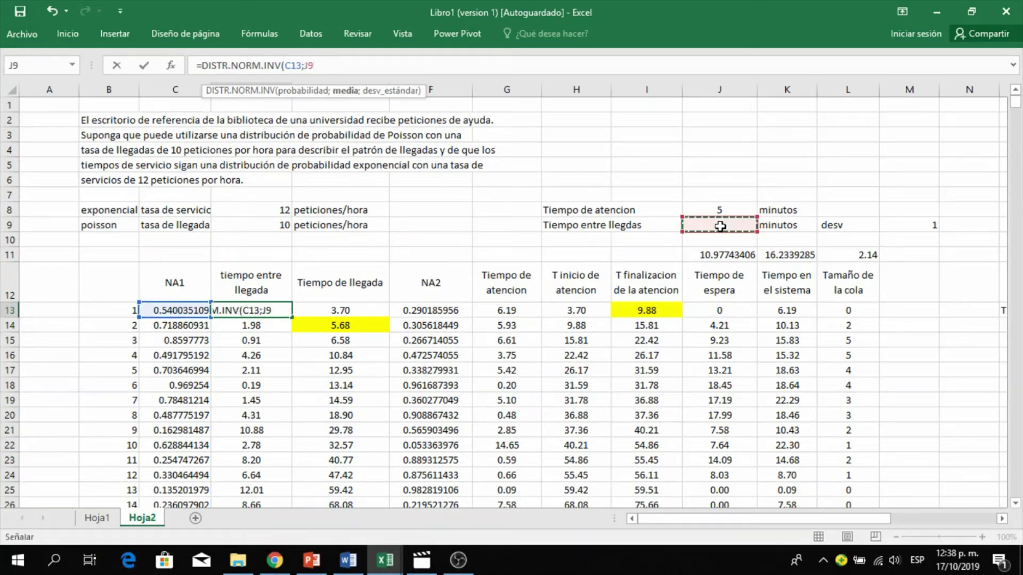
{"action": "key", "text": "F4"}
{"action": "type", "text": ";"}
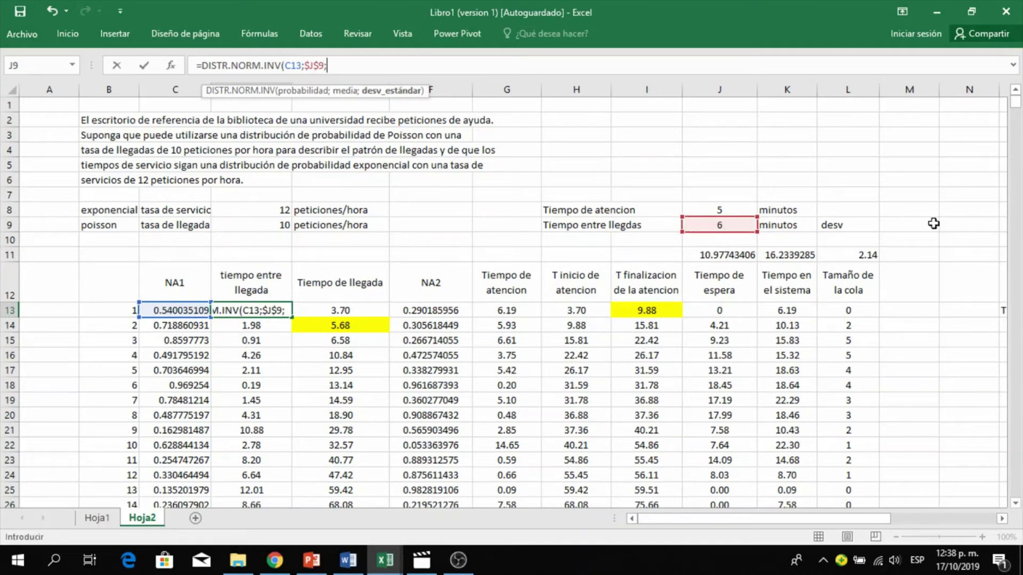
{"action": "left_click", "coordinate": [924, 224]}
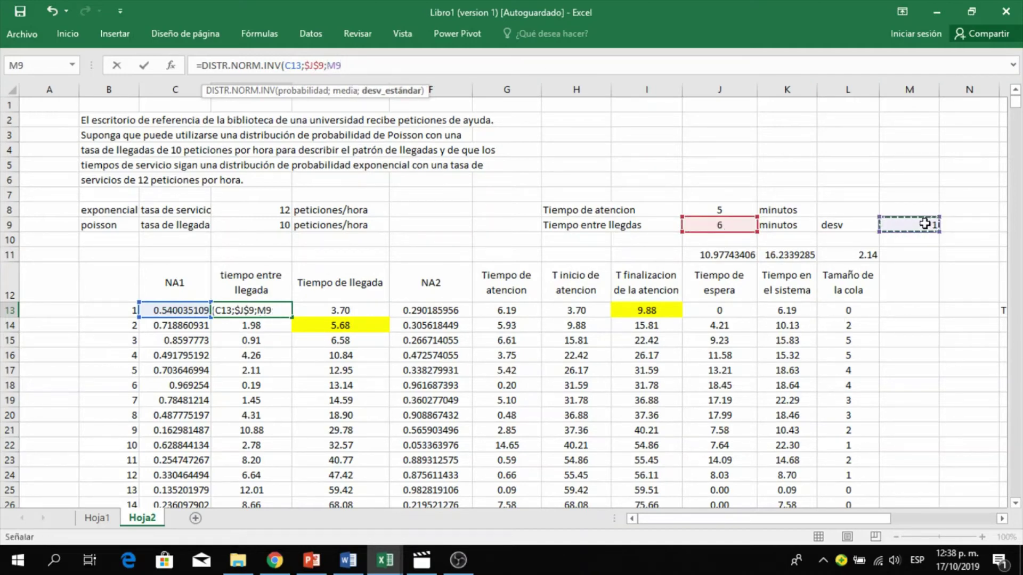
{"action": "key", "text": "F4"}
{"action": "type", "text": ")"}
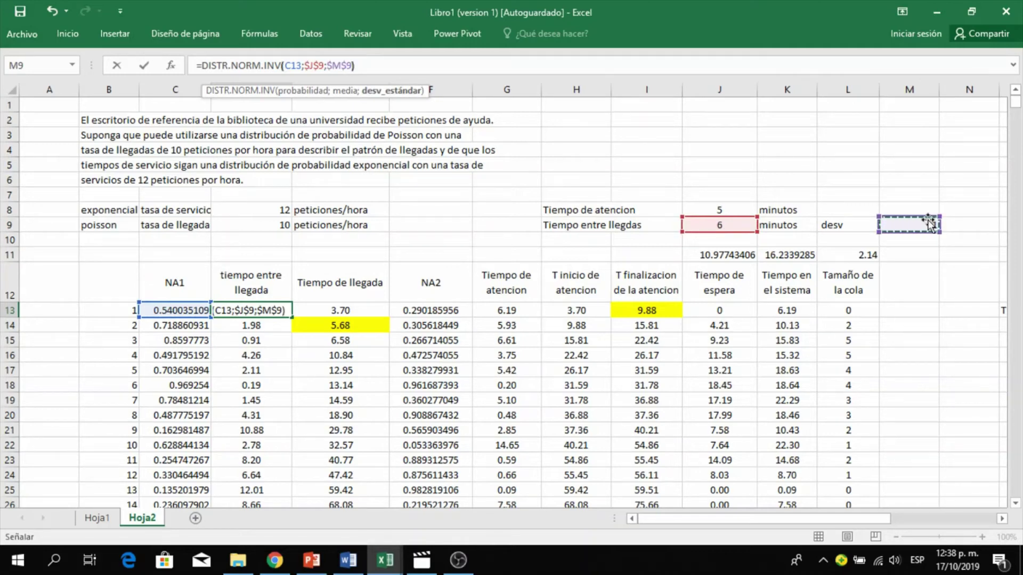
{"action": "key", "text": "Return"}
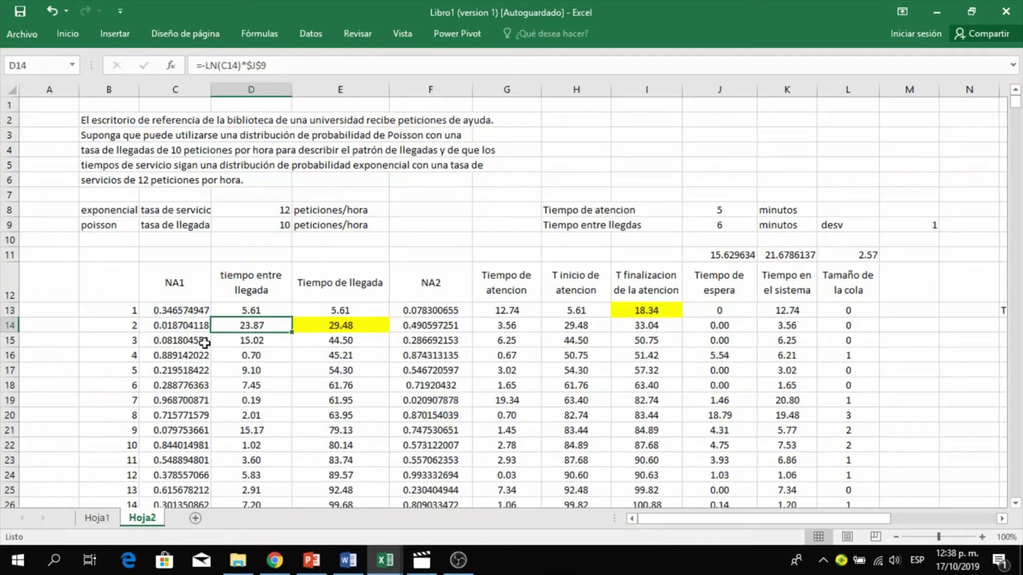
Fill the normal distribution formula from D13 down the tiempo entre llegada column for all 100 requests.
{"action": "left_click", "coordinate": [253, 305]}
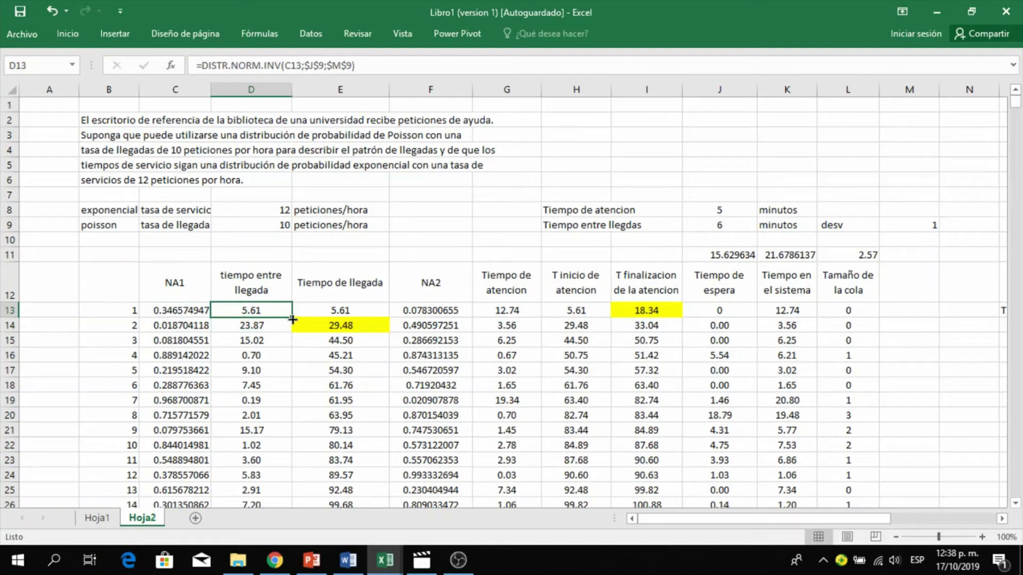
{"action": "left_click_drag", "start_coordinate": [292, 320], "coordinate": [286, 482]}
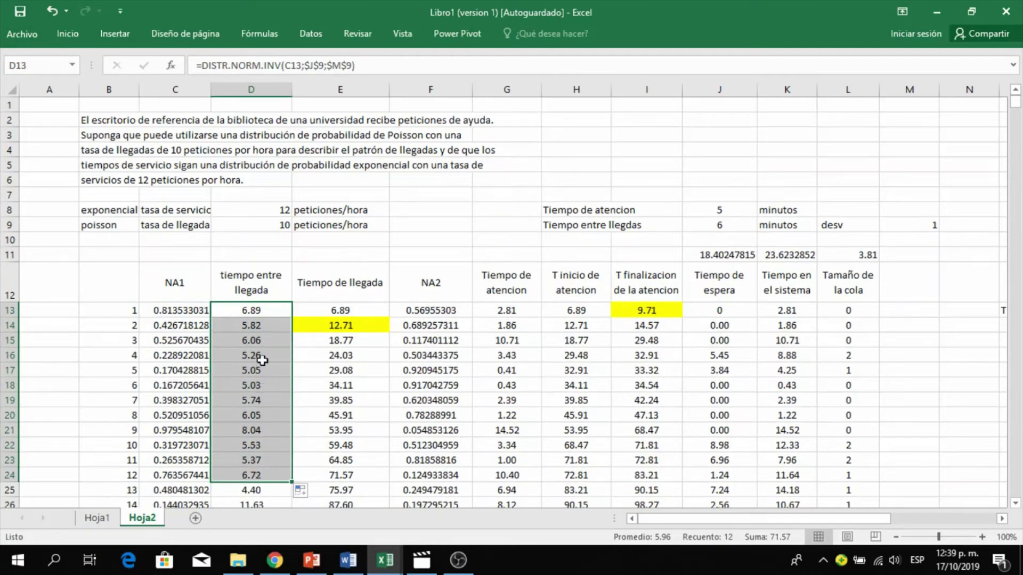
{"action": "scroll", "coordinate": [261, 346], "scroll_direction": "down", "scroll_amount": 2}
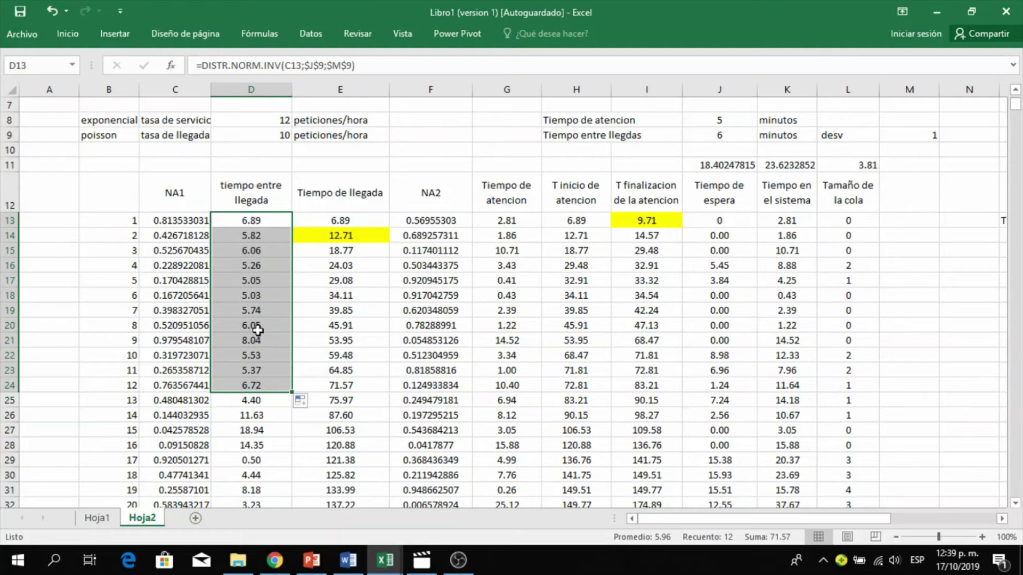
{"action": "left_click", "coordinate": [901, 135]}
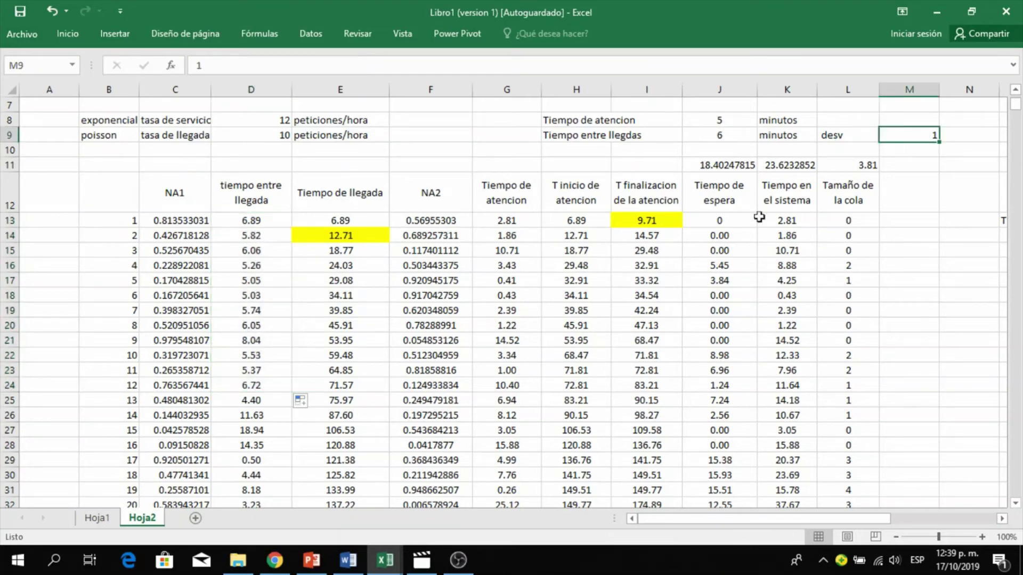
{"action": "scroll", "coordinate": [302, 347], "scroll_direction": "down", "scroll_amount": 1}
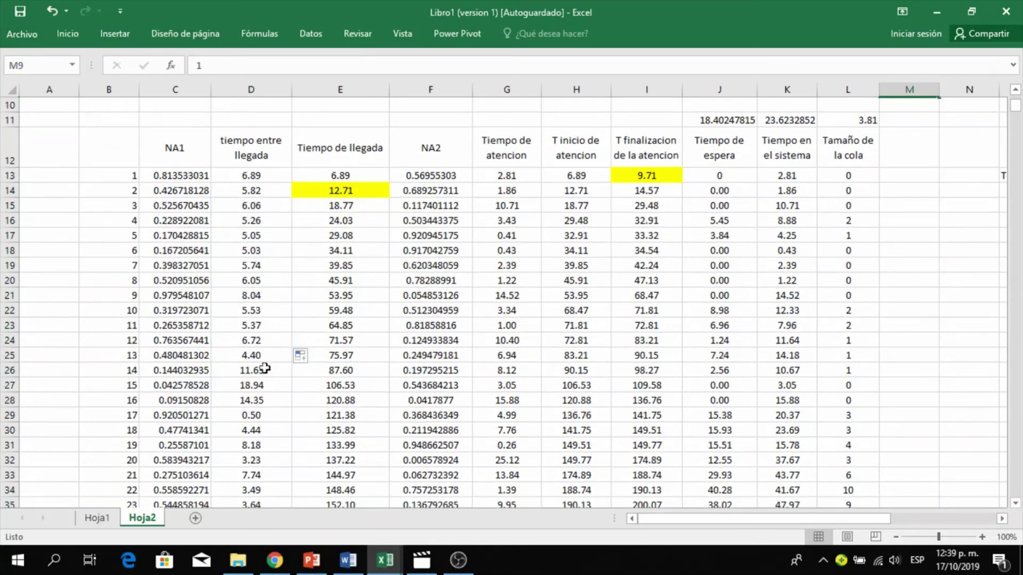
{"action": "scroll", "coordinate": [265, 366], "scroll_direction": "down", "scroll_amount": 1}
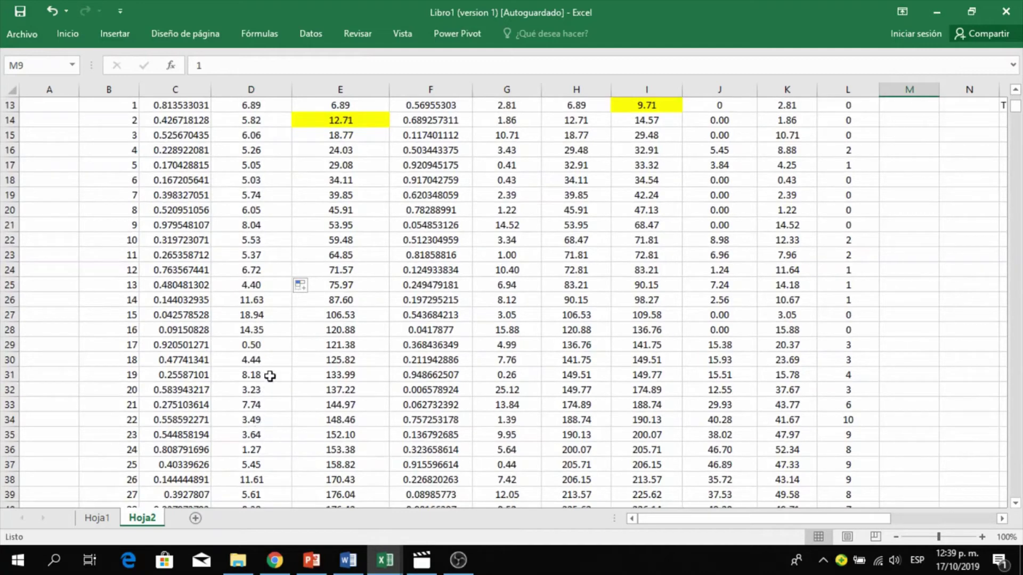
{"action": "scroll", "coordinate": [509, 256], "scroll_direction": "up", "scroll_amount": 3}
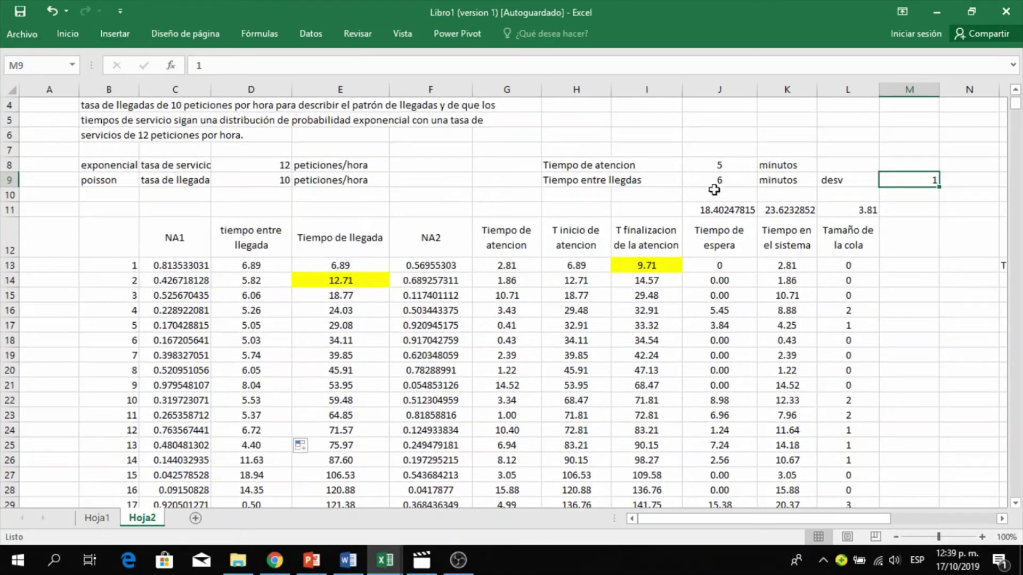
{"action": "scroll", "coordinate": [268, 379], "scroll_direction": "down", "scroll_amount": 3}
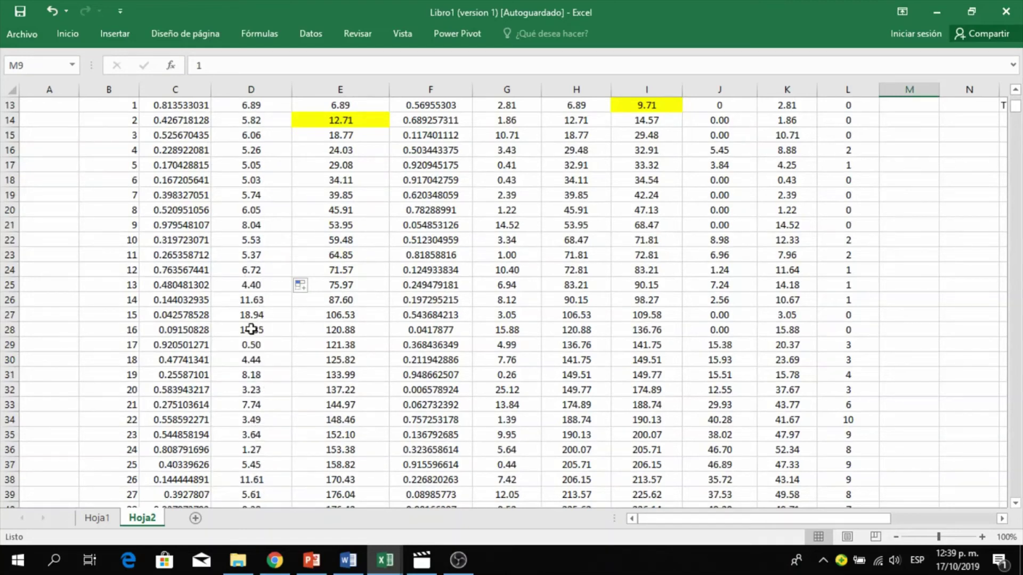
{"action": "scroll", "coordinate": [250, 303], "scroll_direction": "up", "scroll_amount": 2}
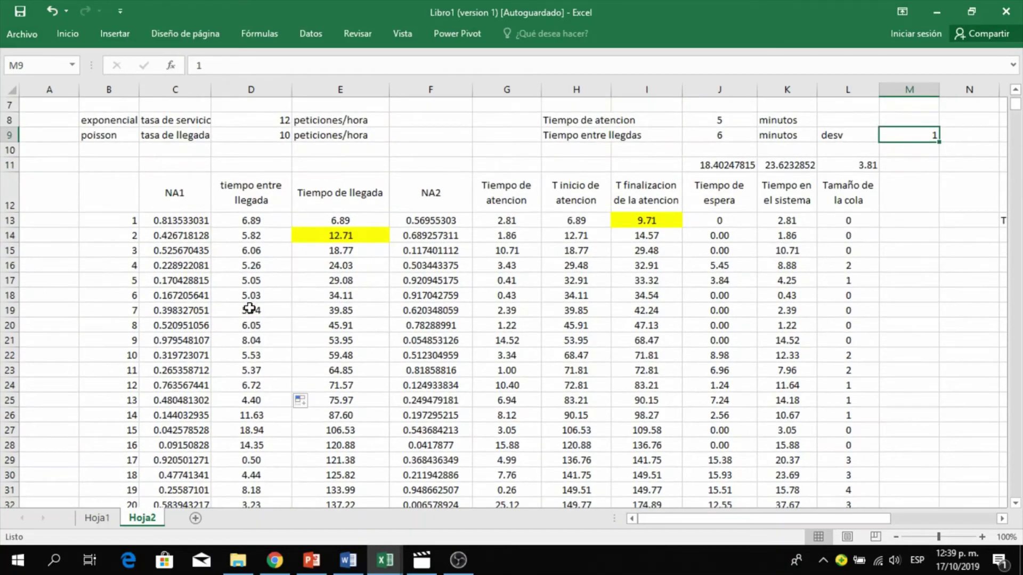
{"action": "left_click_drag", "start_coordinate": [257, 219], "coordinate": [291, 347]}
{"action": "double_click", "coordinate": [292, 347]}
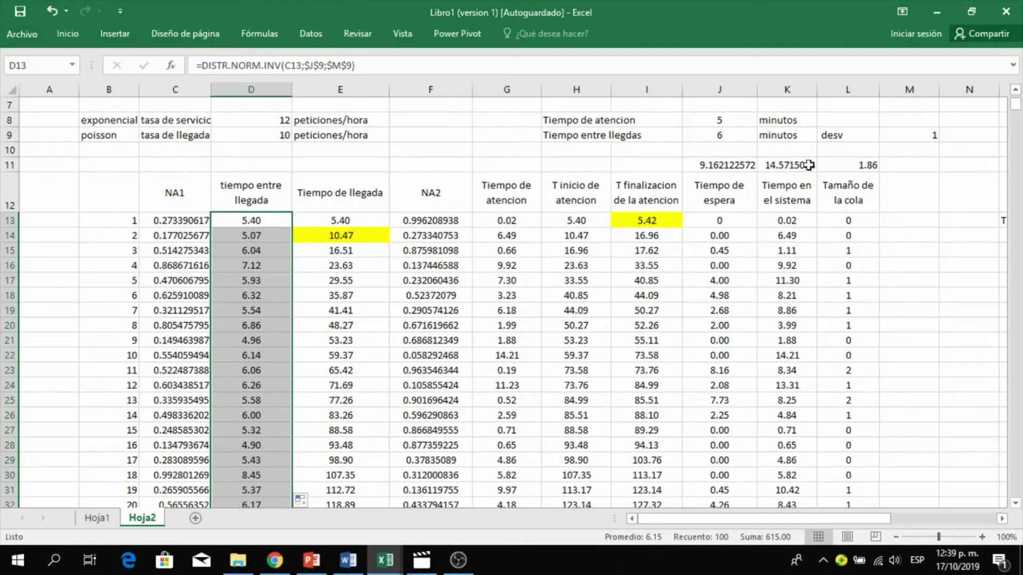
Compare the recalculated averages in J11:L11 with the logged waiting times in column O.
{"action": "left_click", "coordinate": [1001, 519]}
{"action": "left_click", "coordinate": [1002, 518]}
{"action": "left_click", "coordinate": [846, 161]}
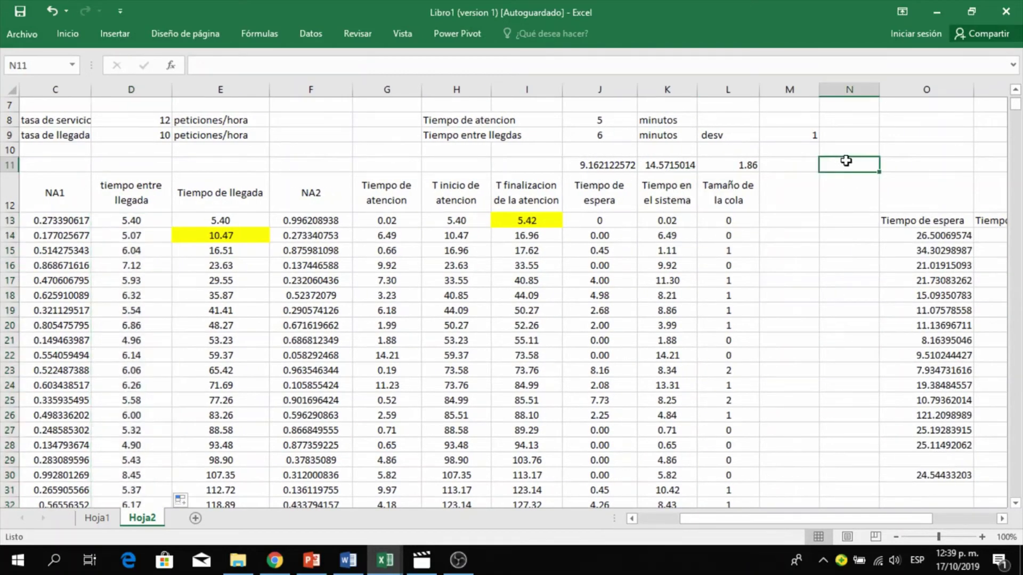
Recalculate the simulation repeatedly and examine the average waiting time, time in the system and queue size in J11:L11.
{"action": "key", "text": "F9"}
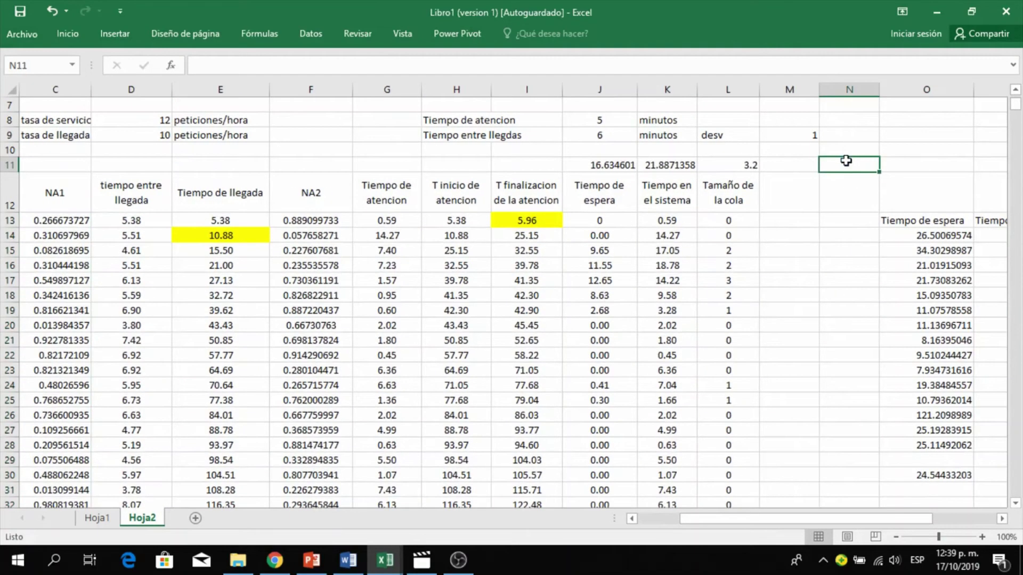
{"action": "key", "text": "F9"}
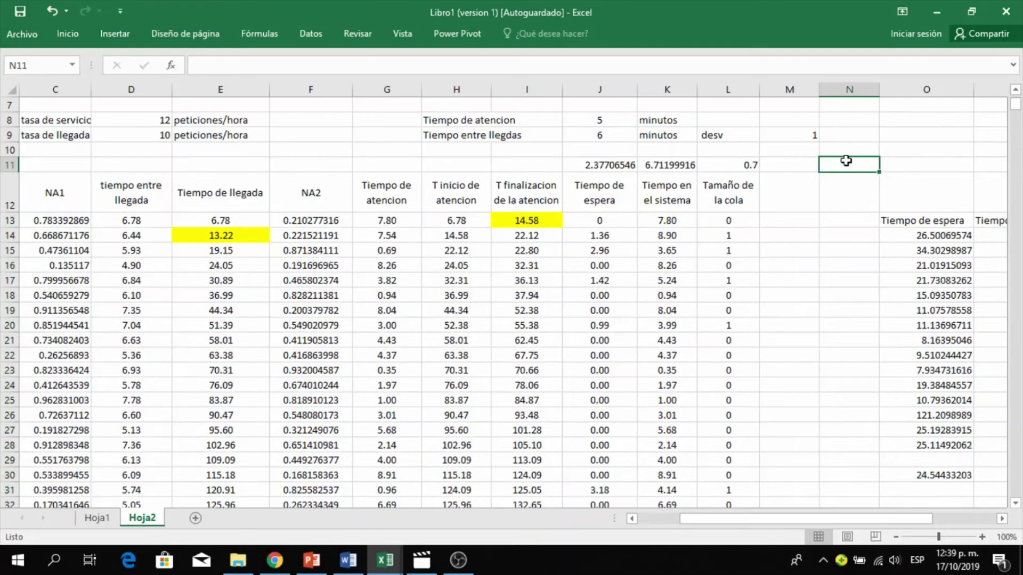
{"action": "key", "text": "F9"}
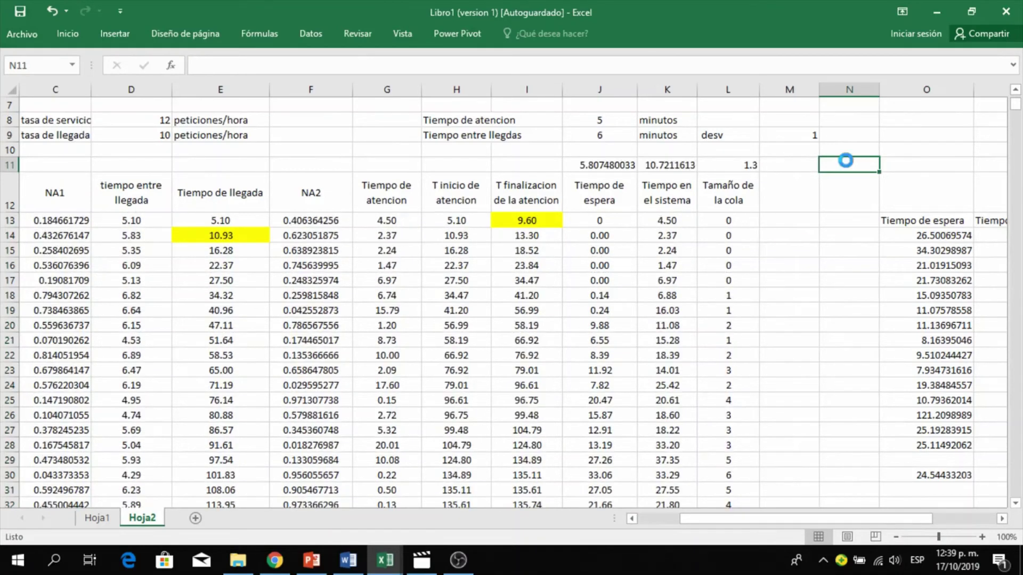
{"action": "key", "text": "F9"}
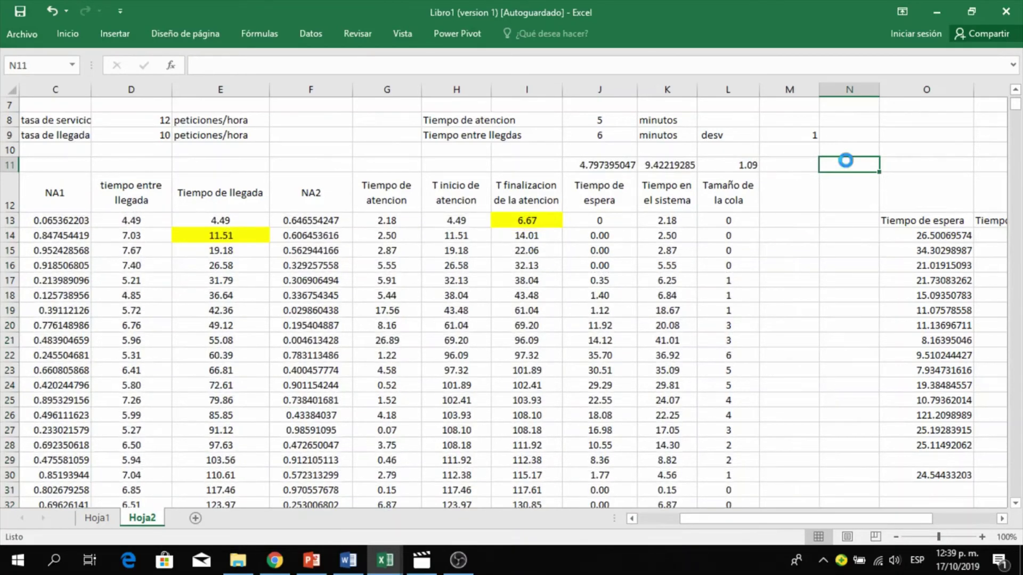
{"action": "key", "text": "F9"}
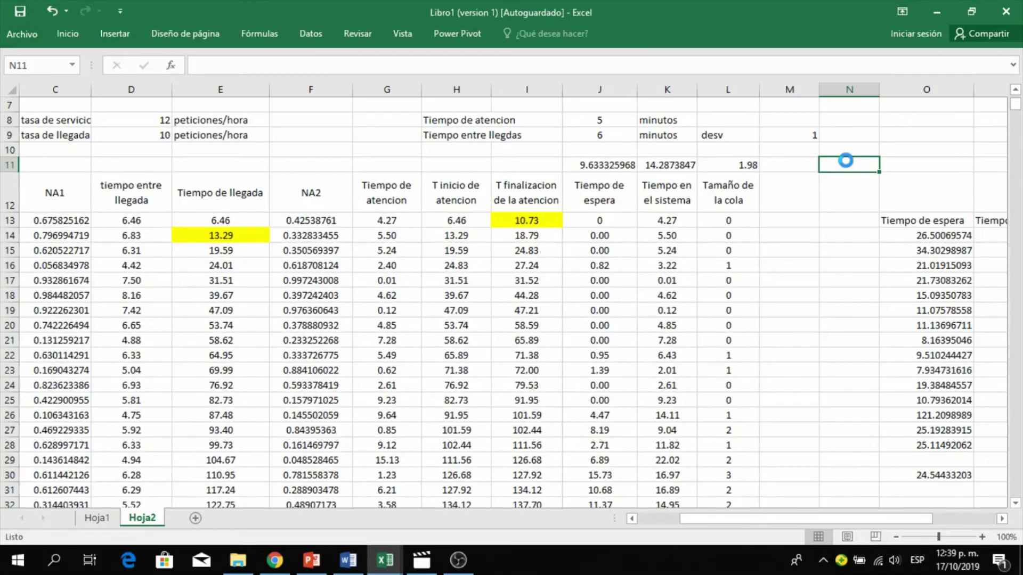
{"action": "key", "text": "F9"}
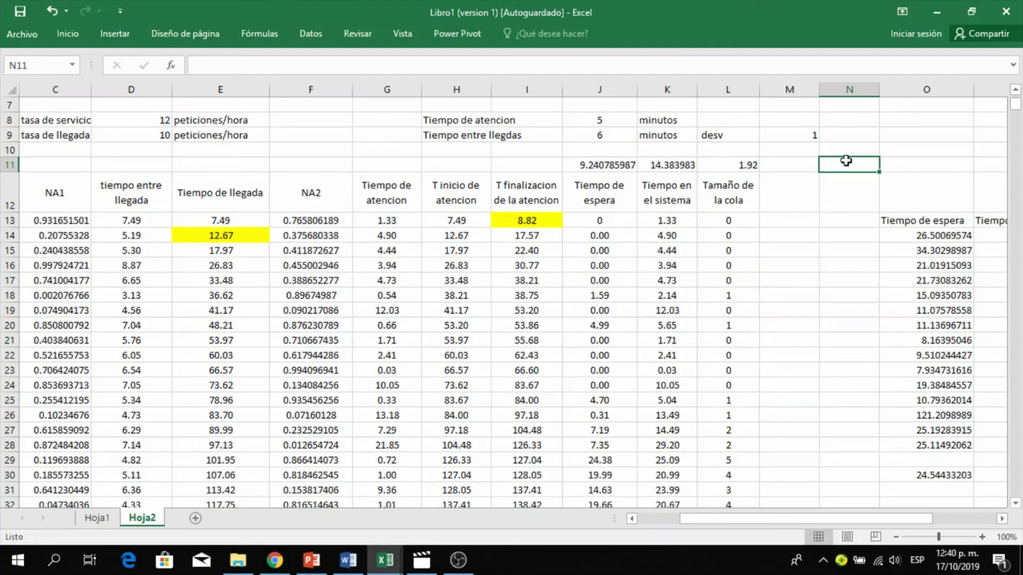
{"action": "key", "text": "F9"}
{"action": "key", "text": "F9"}
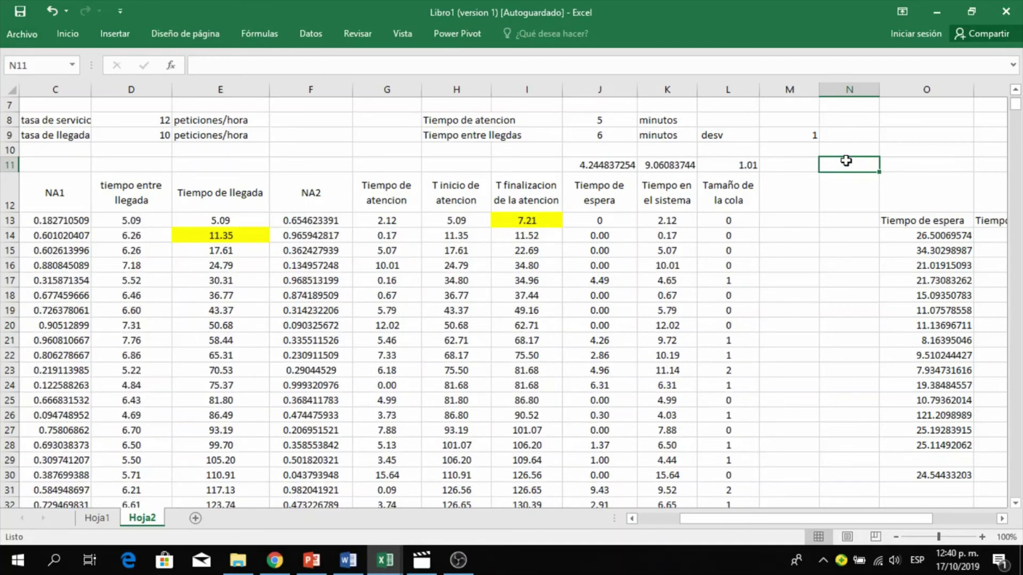
{"action": "key", "text": "F9"}
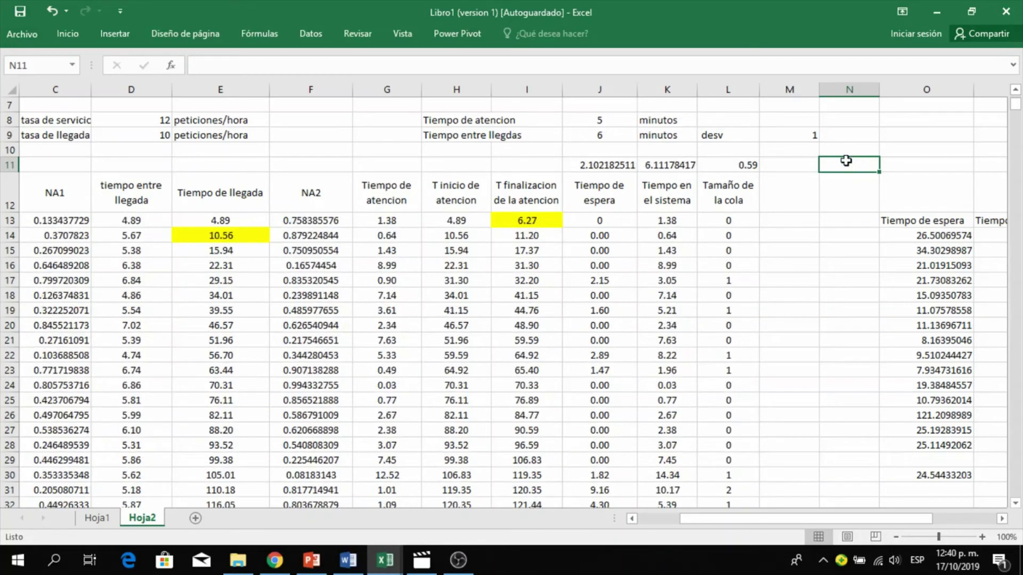
{"action": "key", "text": "F9"}
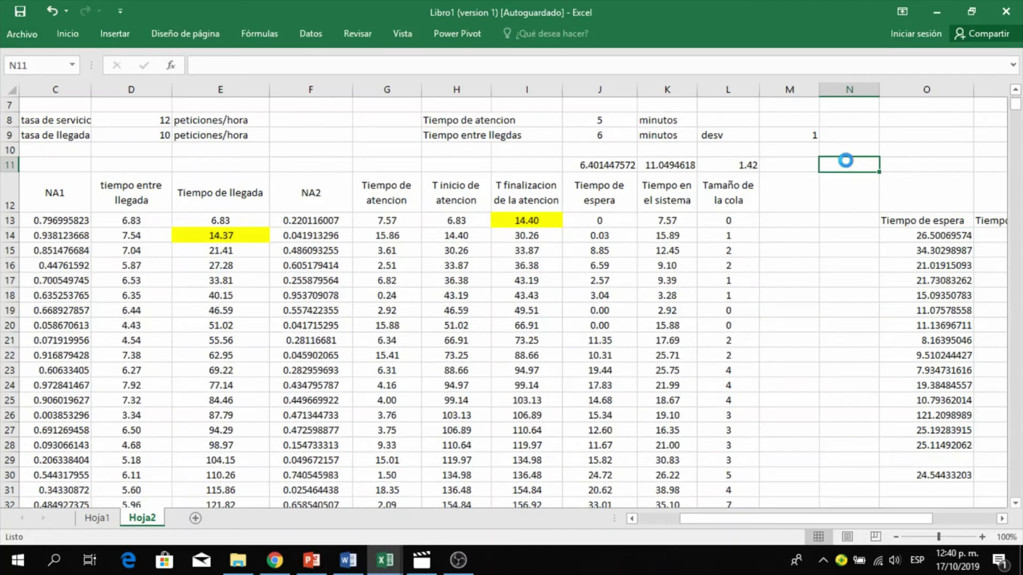
{"action": "key", "text": "F9"}
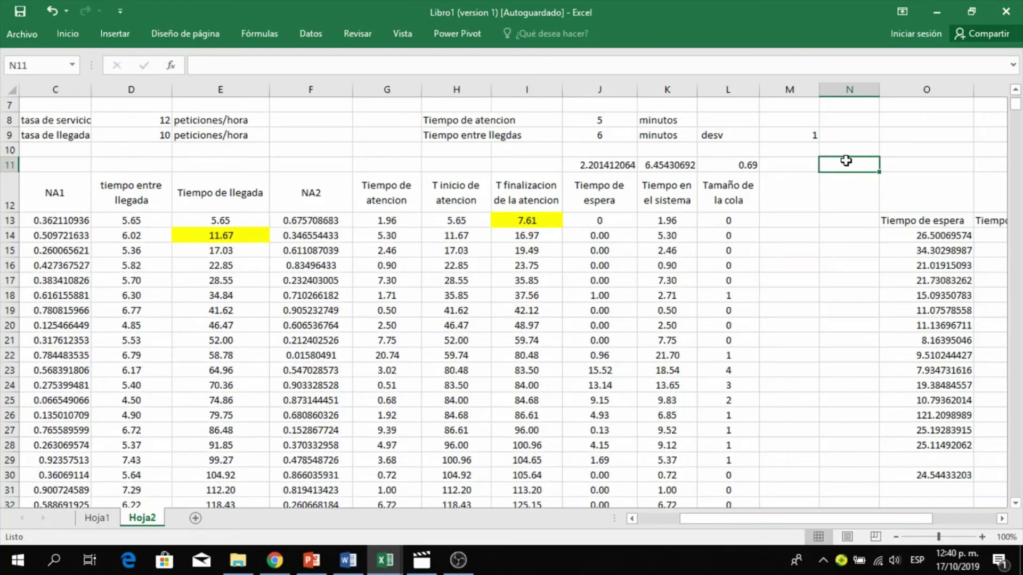
{"action": "key", "text": "F9"}
{"action": "key", "text": "F9"}
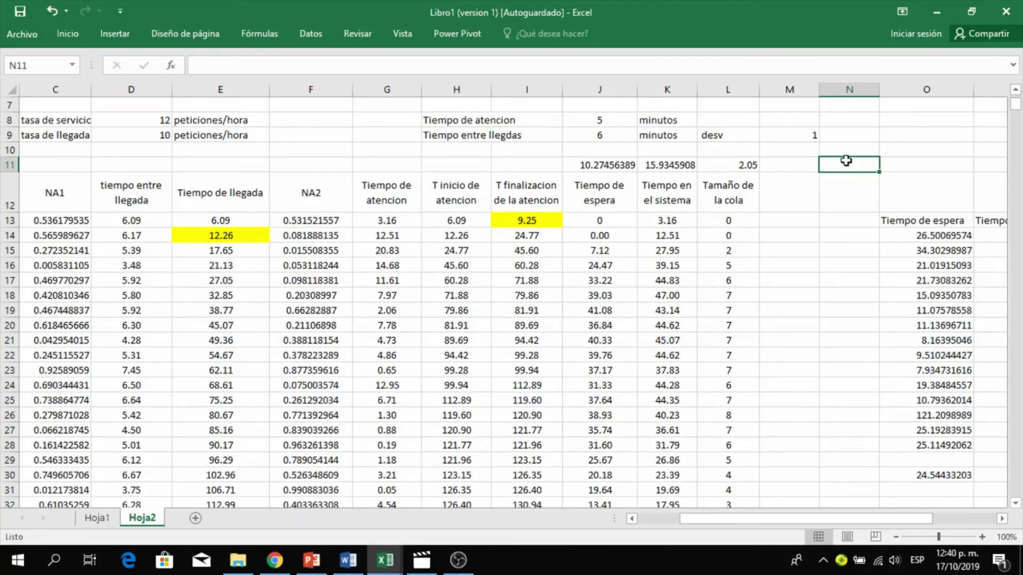
{"action": "key", "text": "F9"}
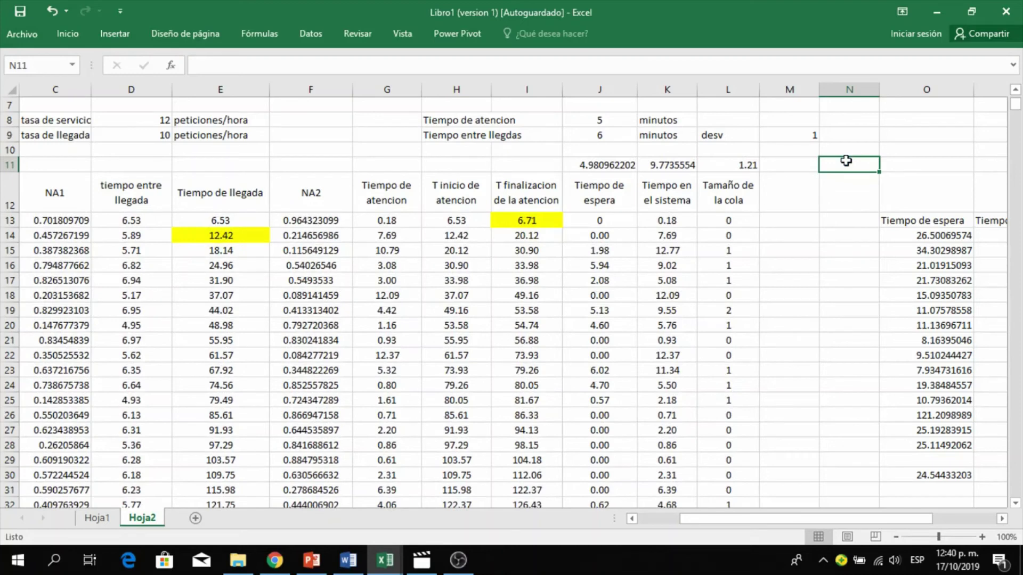
{"action": "key", "text": "F9"}
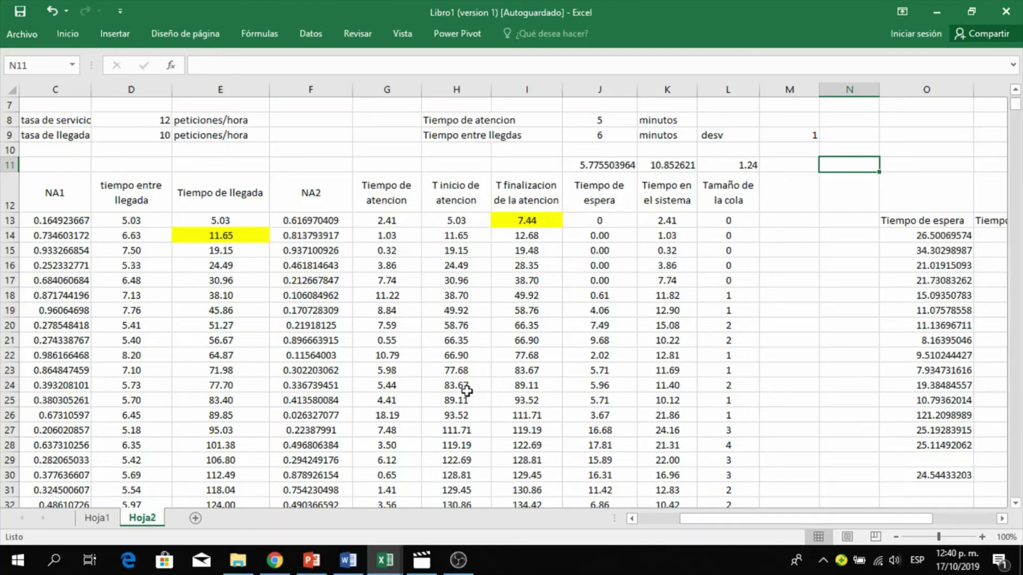
{"action": "left_click_drag", "start_coordinate": [610, 165], "coordinate": [746, 166]}
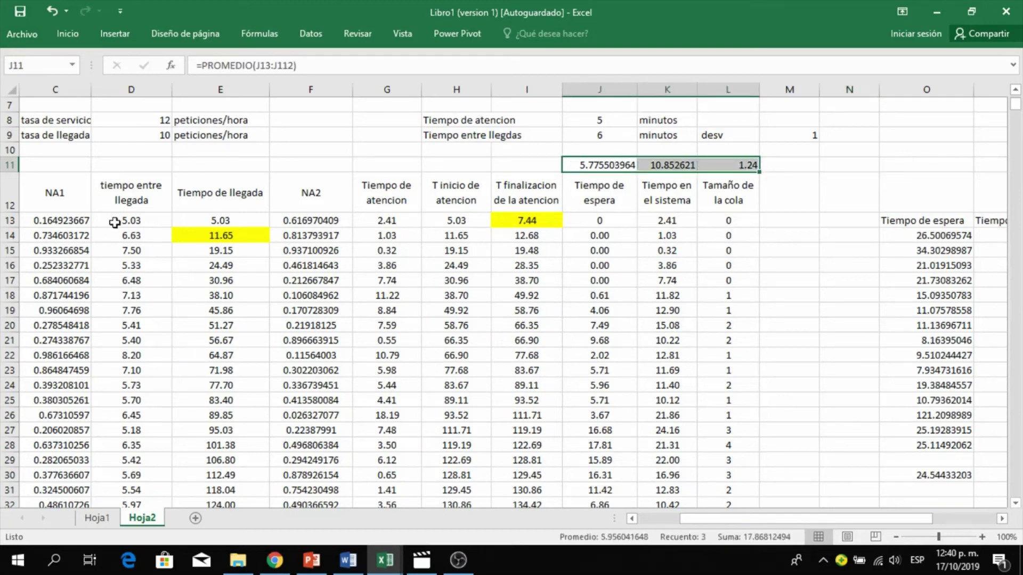
Review the problem statement and the simulated queue table from request 1 through request 100.
{"action": "left_click_drag", "start_coordinate": [775, 520], "coordinate": [735, 520]}
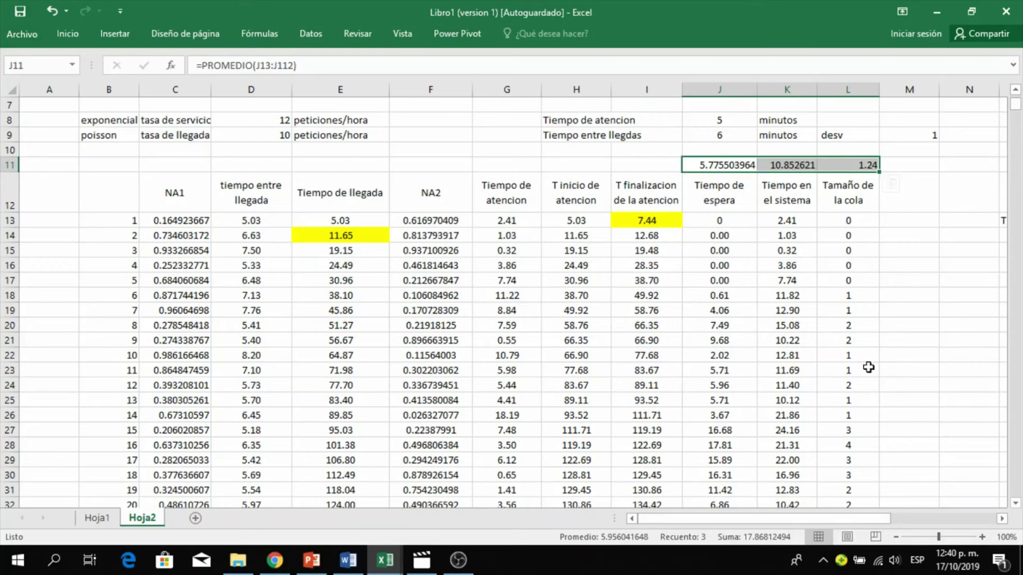
{"action": "scroll", "coordinate": [869, 367], "scroll_direction": "up", "scroll_amount": 2}
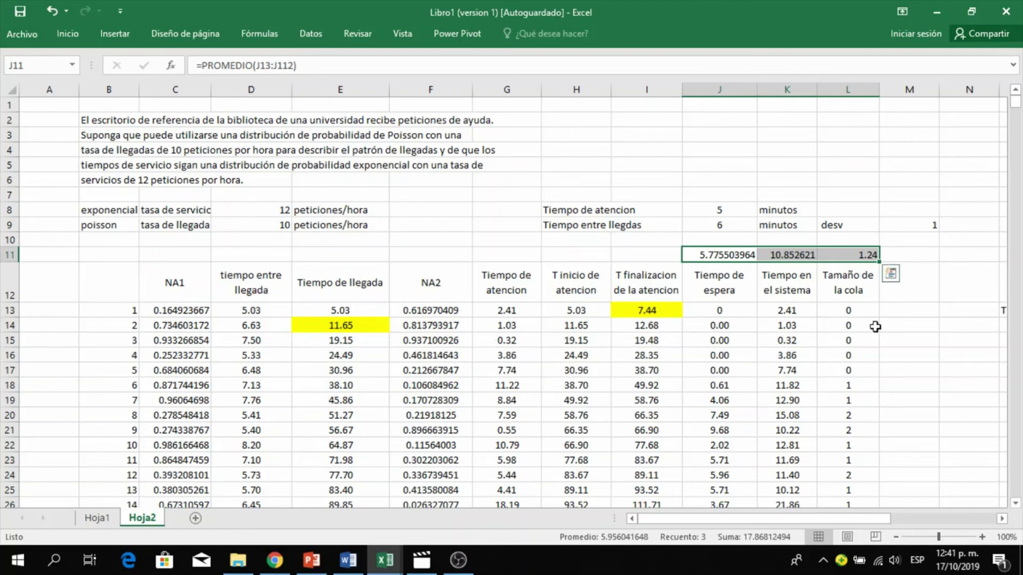
{"action": "scroll", "coordinate": [875, 327], "scroll_direction": "down", "scroll_amount": 8}
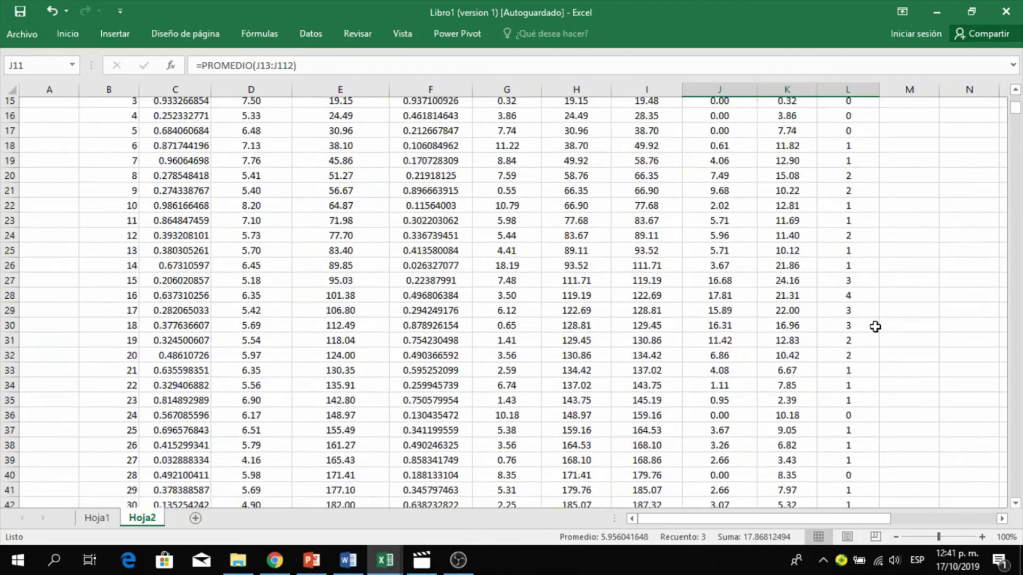
{"action": "scroll", "coordinate": [875, 327], "scroll_direction": "down", "scroll_amount": 12}
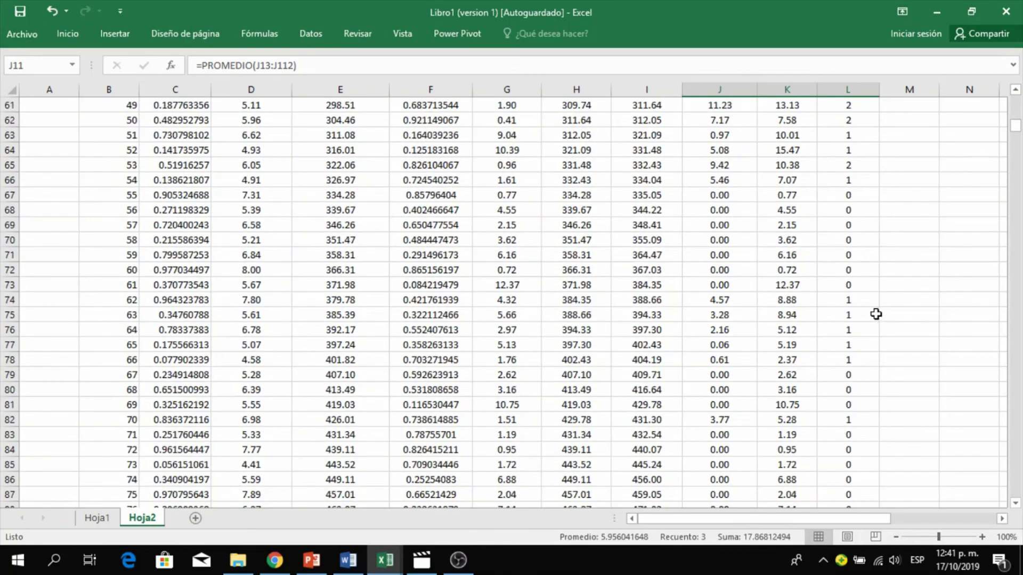
{"action": "scroll", "coordinate": [875, 315], "scroll_direction": "down", "scroll_amount": 5}
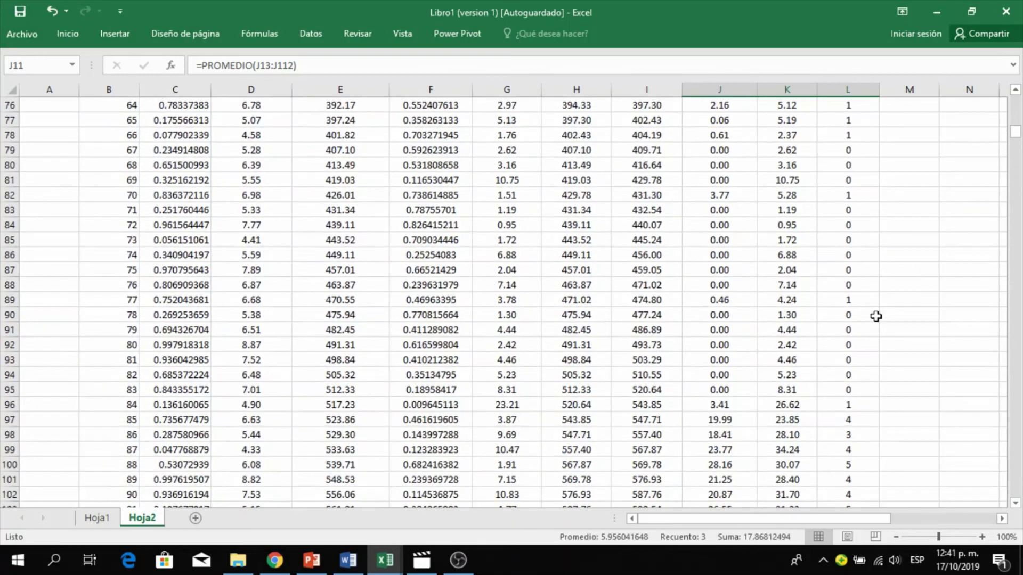
{"action": "scroll", "coordinate": [875, 315], "scroll_direction": "down", "scroll_amount": 5}
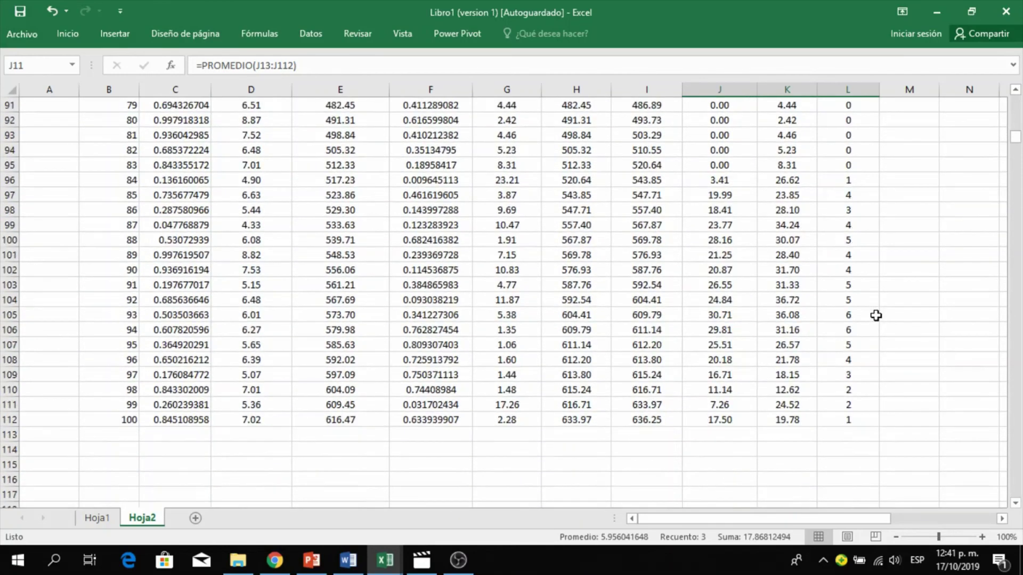
{"action": "scroll", "coordinate": [875, 316], "scroll_direction": "up", "scroll_amount": 11}
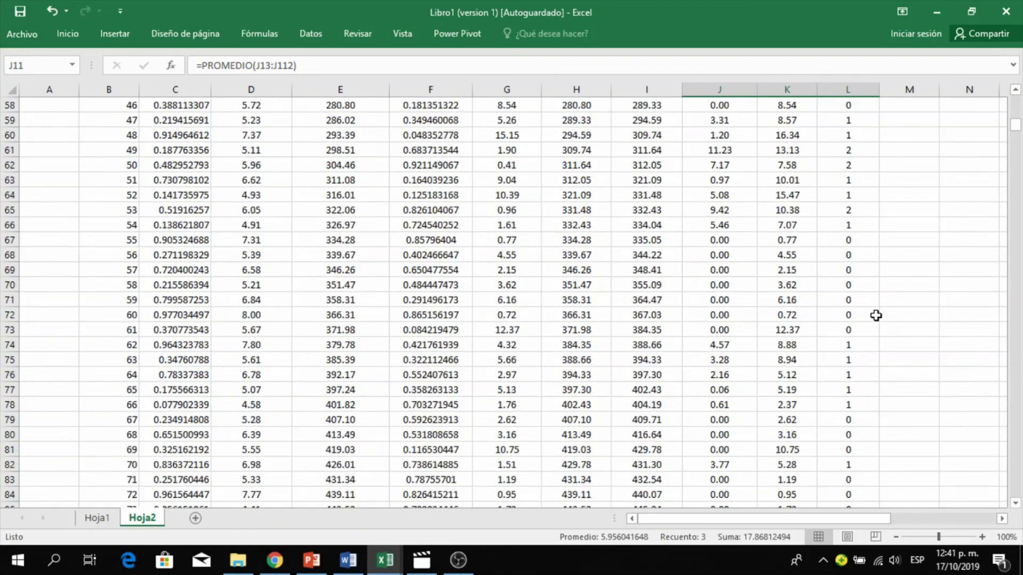
{"action": "scroll", "coordinate": [876, 315], "scroll_direction": "up", "scroll_amount": 4}
{"action": "scroll", "coordinate": [875, 316], "scroll_direction": "up", "scroll_amount": 15}
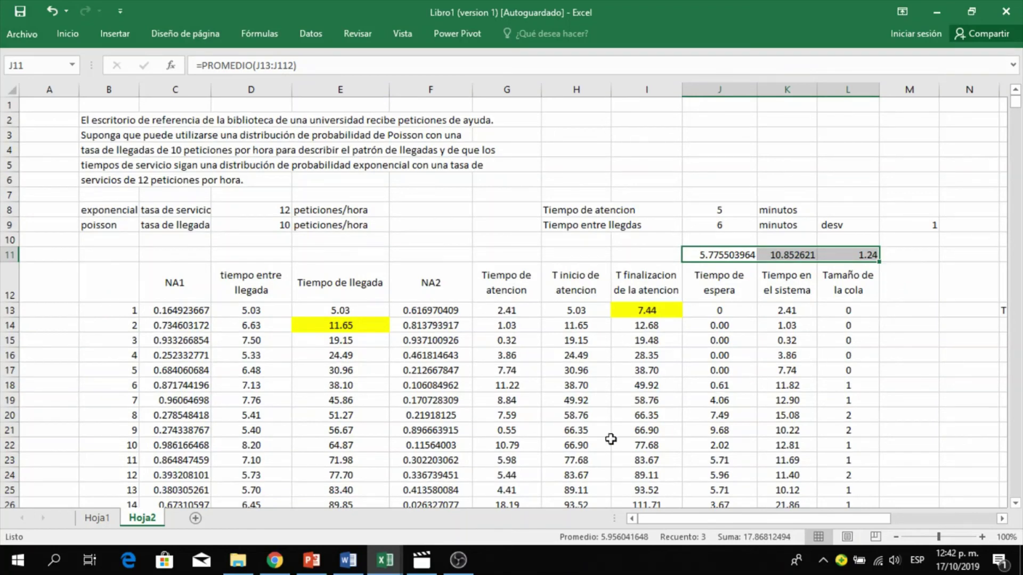
{"action": "left_click", "coordinate": [458, 559]}
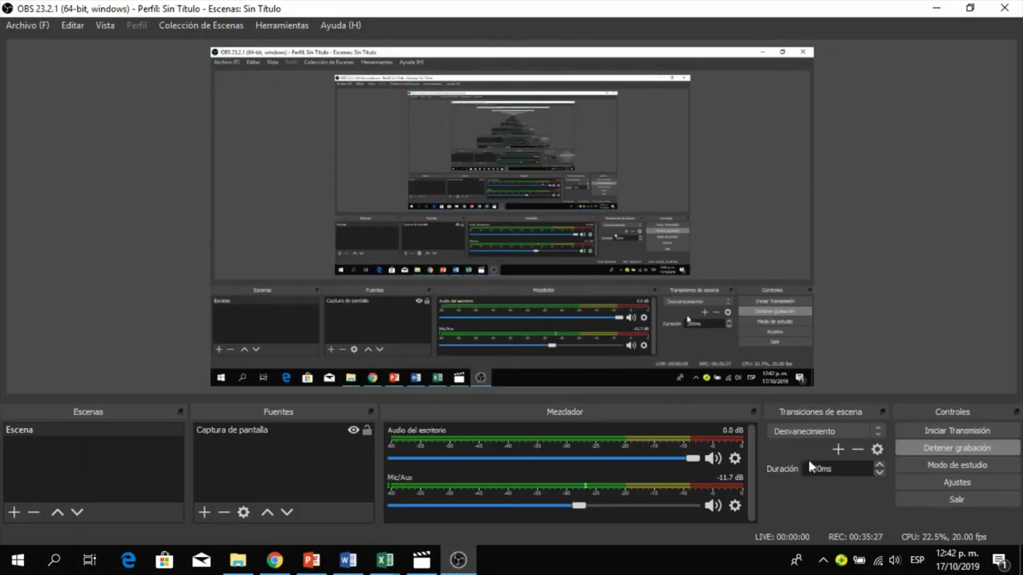